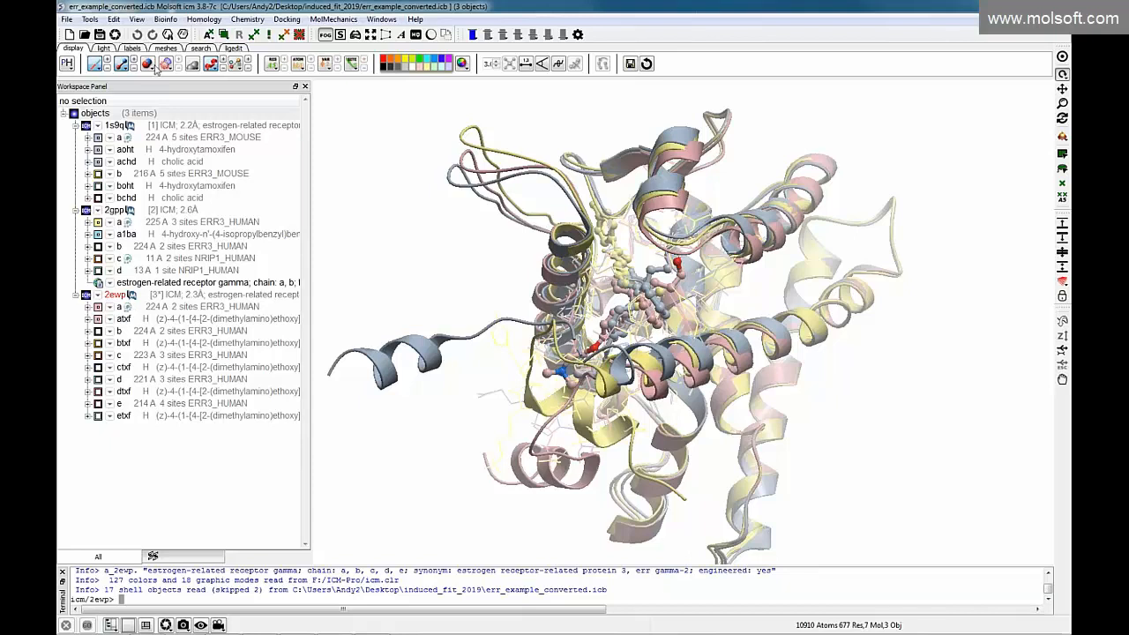
{"action": "left_click", "coordinate": [195, 49]}
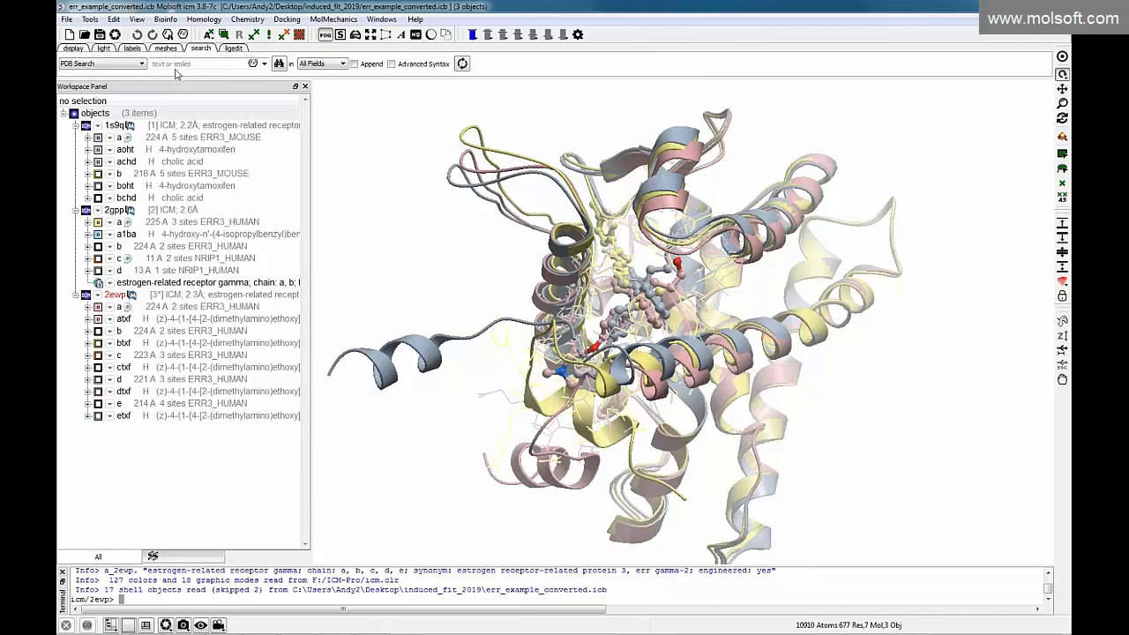
{"action": "right_click", "coordinate": [164, 131]}
{"action": "left_click", "coordinate": [432, 284]}
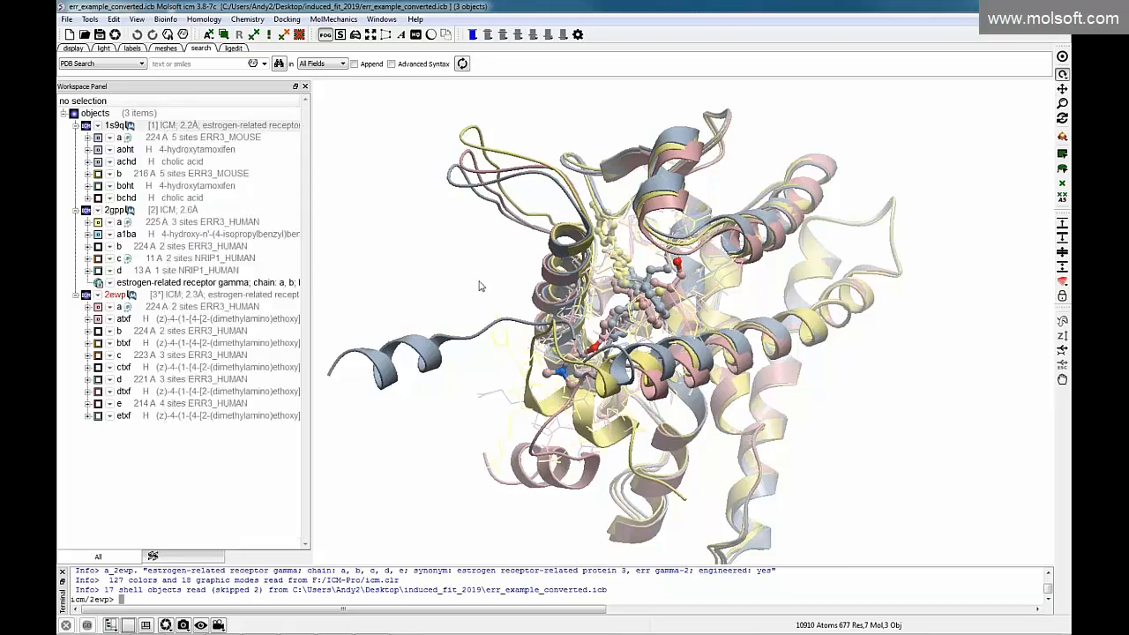
- Delete the extra molecules achd, b, boht and bchd from the 1s9q object
{"action": "left_click", "coordinate": [162, 165]}
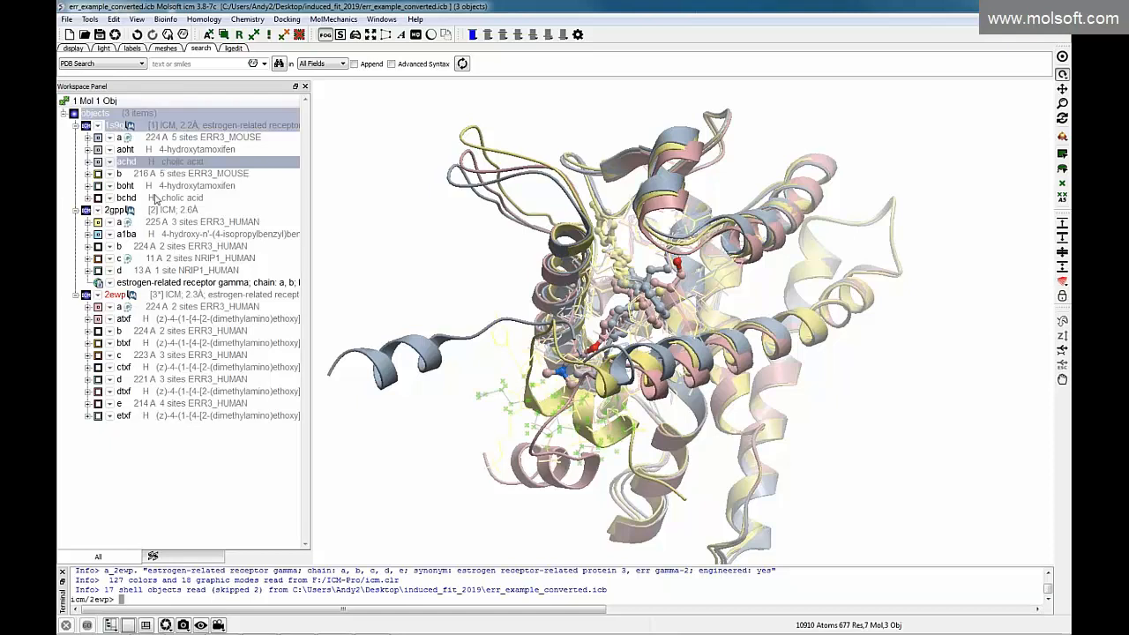
{"action": "left_click", "coordinate": [154, 198], "text": "shift"}
{"action": "right_click", "coordinate": [170, 184]}
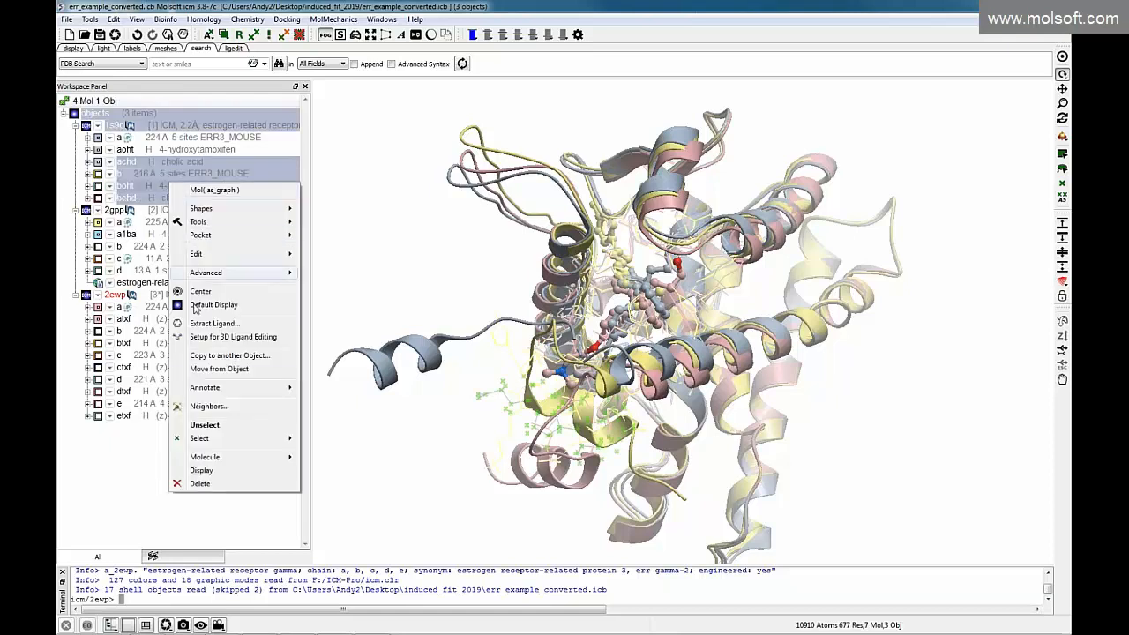
{"action": "left_click", "coordinate": [200, 483]}
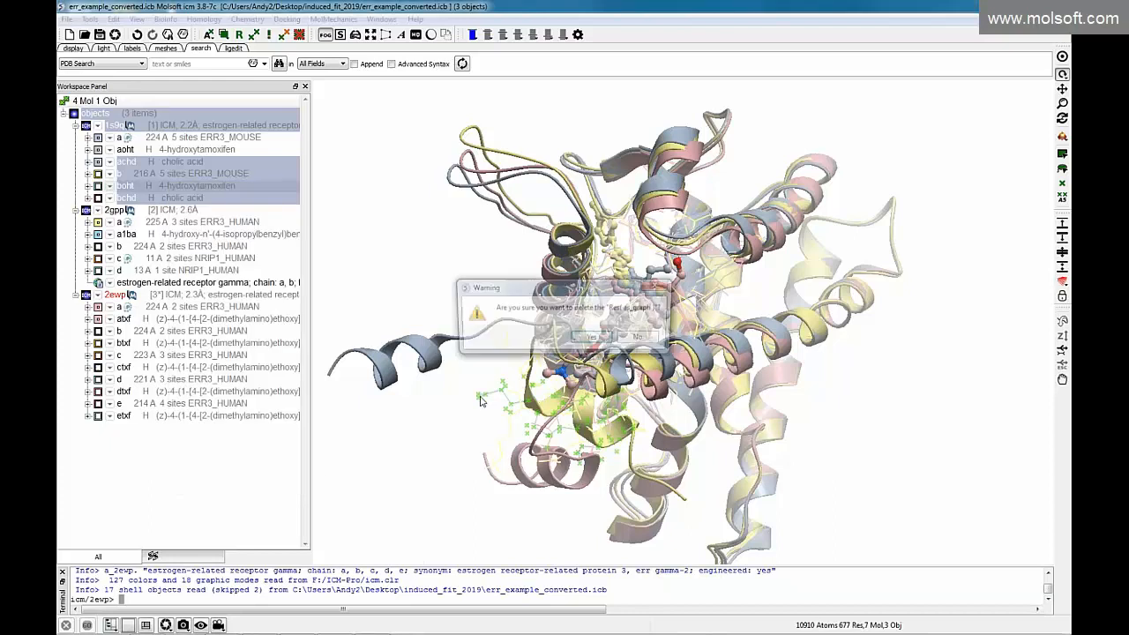
{"action": "left_click", "coordinate": [591, 339]}
- Delete the extra chains b, c and d from the 2gpp object
{"action": "left_click", "coordinate": [159, 201]}
{"action": "left_click", "coordinate": [164, 223], "text": "shift"}
{"action": "right_click", "coordinate": [167, 219]}
{"action": "left_click", "coordinate": [198, 519]}
{"action": "left_click", "coordinate": [591, 341]}
- Delete chains b to e and their ligands btxf to etxf from the 2ewp object, keeping chain a and atxf
{"action": "left_click", "coordinate": [183, 256]}
{"action": "left_click", "coordinate": [168, 331], "text": "shift"}
{"action": "right_click", "coordinate": [167, 310]}
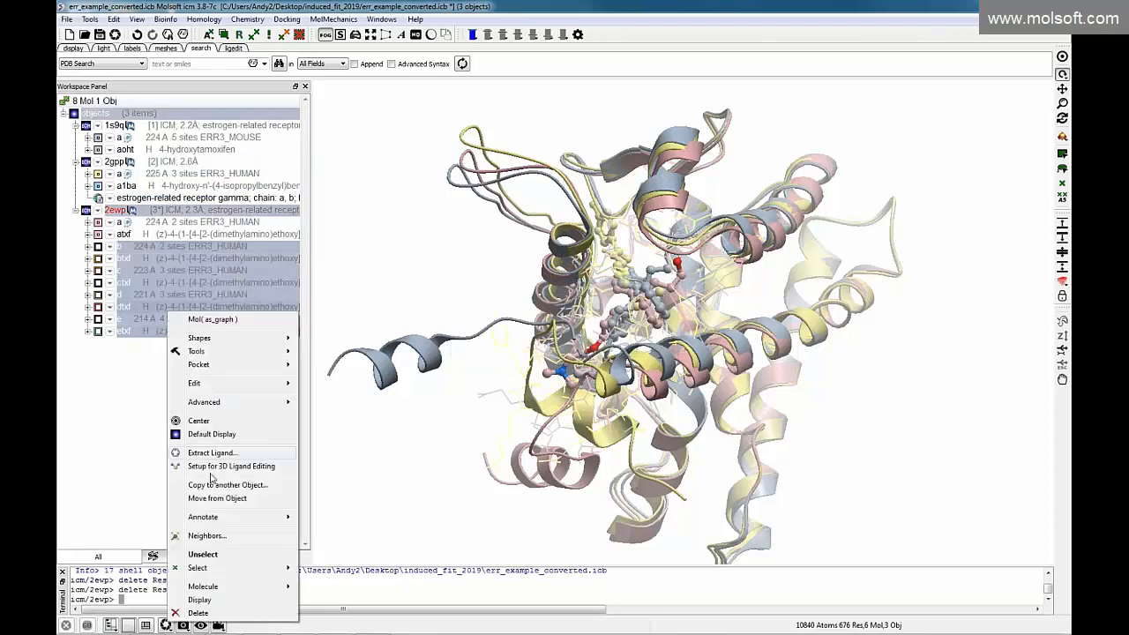
{"action": "left_click", "coordinate": [208, 614]}
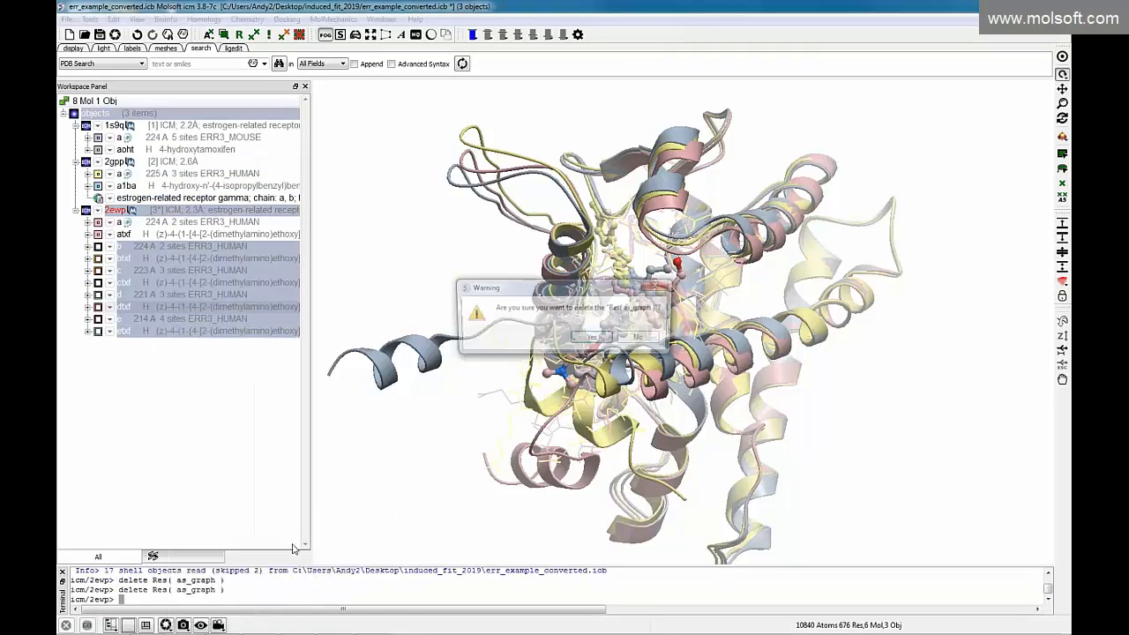
{"action": "left_click", "coordinate": [590, 340]}
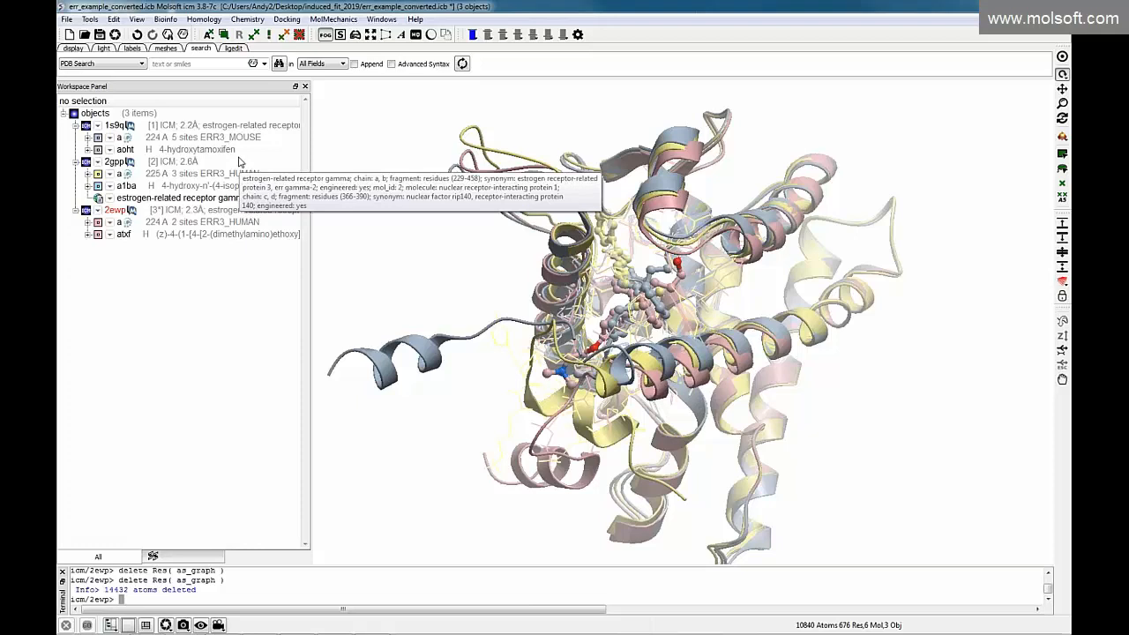
- Examine the superimposed receptor structures and their bound ligands up close and as a whole from several angles
{"action": "left_click_drag", "start_coordinate": [633, 321], "coordinate": [593, 304]}
{"action": "scroll", "coordinate": [353, 309], "scroll_direction": "up", "scroll_amount": 5}
{"action": "mouse_move", "coordinate": [493, 311]}
{"action": "left_mouse_down"}
{"action": "mouse_move", "coordinate": [505, 319]}
{"action": "mouse_move", "coordinate": [459, 282]}
{"action": "mouse_move", "coordinate": [509, 312]}
{"action": "left_mouse_up"}
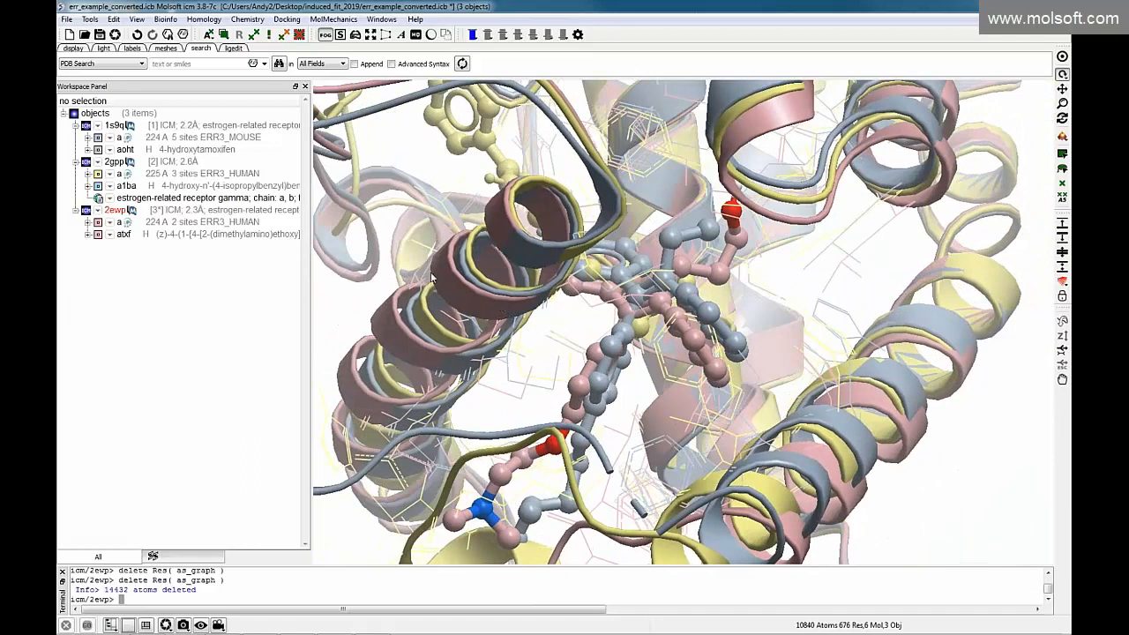
{"action": "scroll", "coordinate": [345, 315], "scroll_direction": "down", "scroll_amount": 5}
{"action": "mouse_move", "coordinate": [415, 323]}
{"action": "left_mouse_down"}
{"action": "mouse_move", "coordinate": [403, 320]}
{"action": "mouse_move", "coordinate": [421, 335]}
{"action": "mouse_move", "coordinate": [411, 293]}
{"action": "mouse_move", "coordinate": [419, 339]}
{"action": "left_mouse_up"}
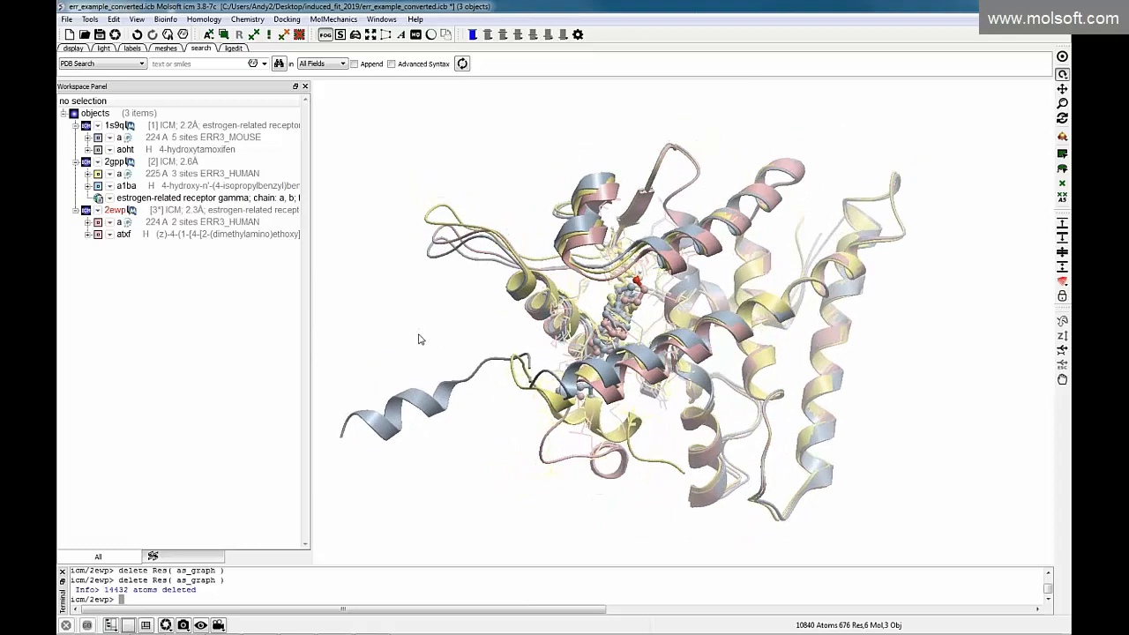
{"action": "left_click_drag", "start_coordinate": [455, 351], "coordinate": [432, 351]}
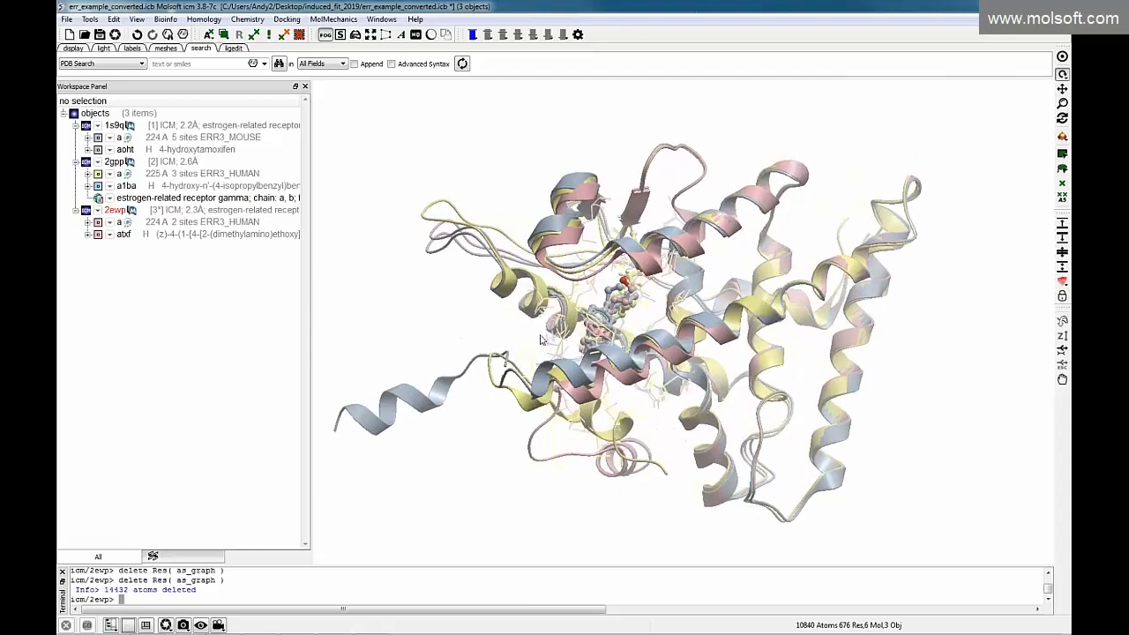
{"action": "left_click_drag", "start_coordinate": [522, 368], "coordinate": [574, 318]}
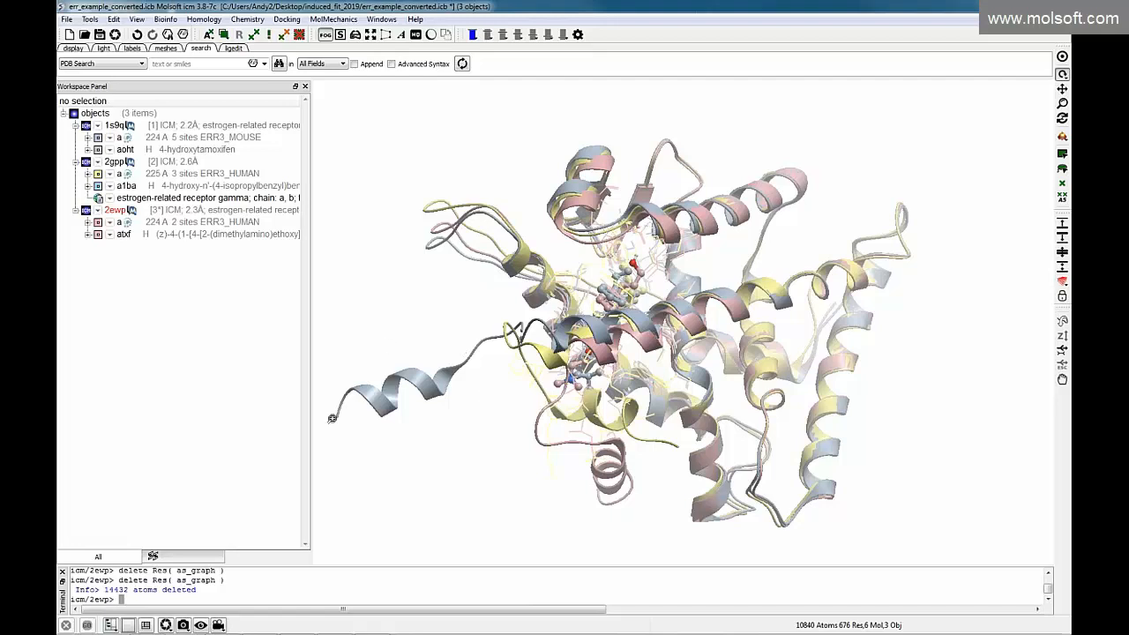
- Turn on high-quality rendering and compare the helix positions of the three superimposed structures
{"action": "left_click", "coordinate": [415, 35]}
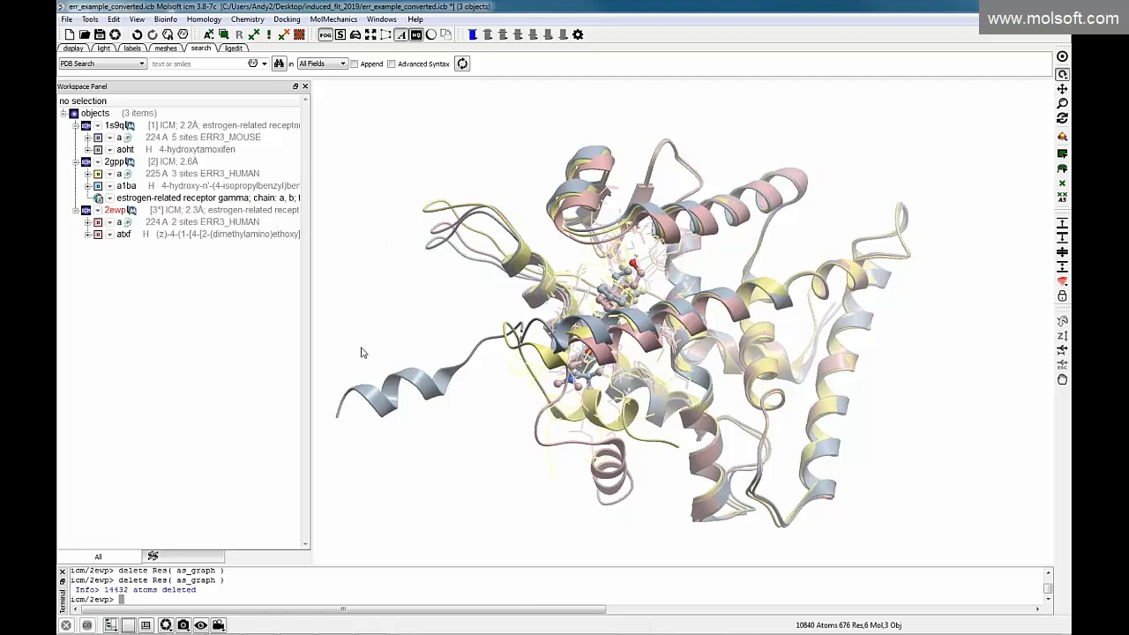
{"action": "left_click_drag", "start_coordinate": [487, 474], "coordinate": [457, 340]}
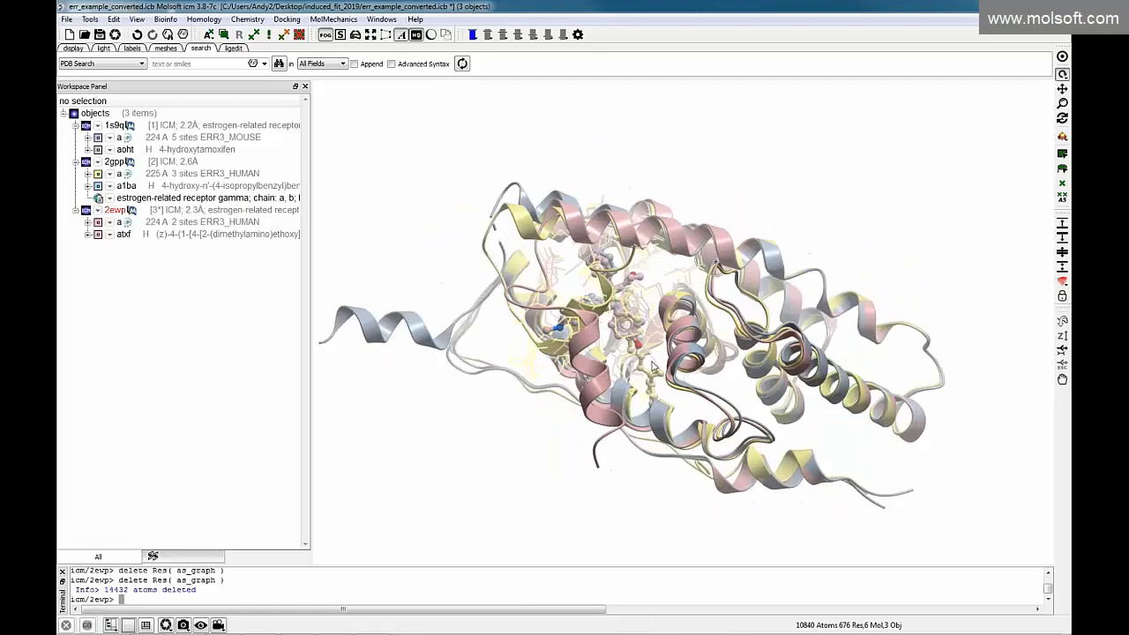
{"action": "left_click_drag", "start_coordinate": [538, 432], "coordinate": [577, 471]}
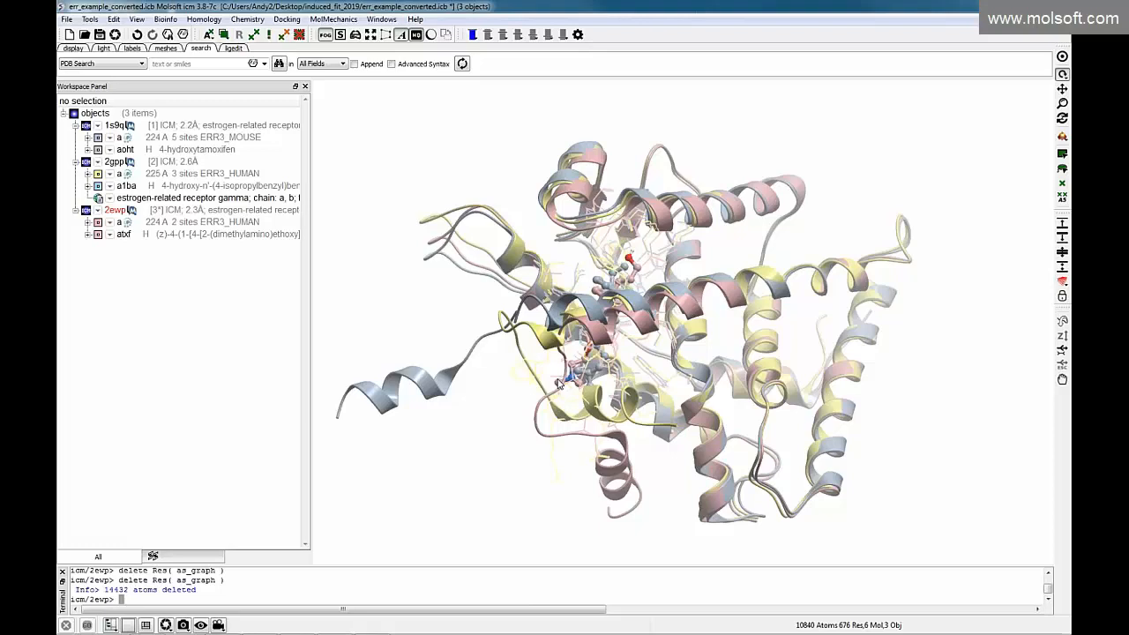
{"action": "left_click_drag", "start_coordinate": [495, 297], "coordinate": [529, 364]}
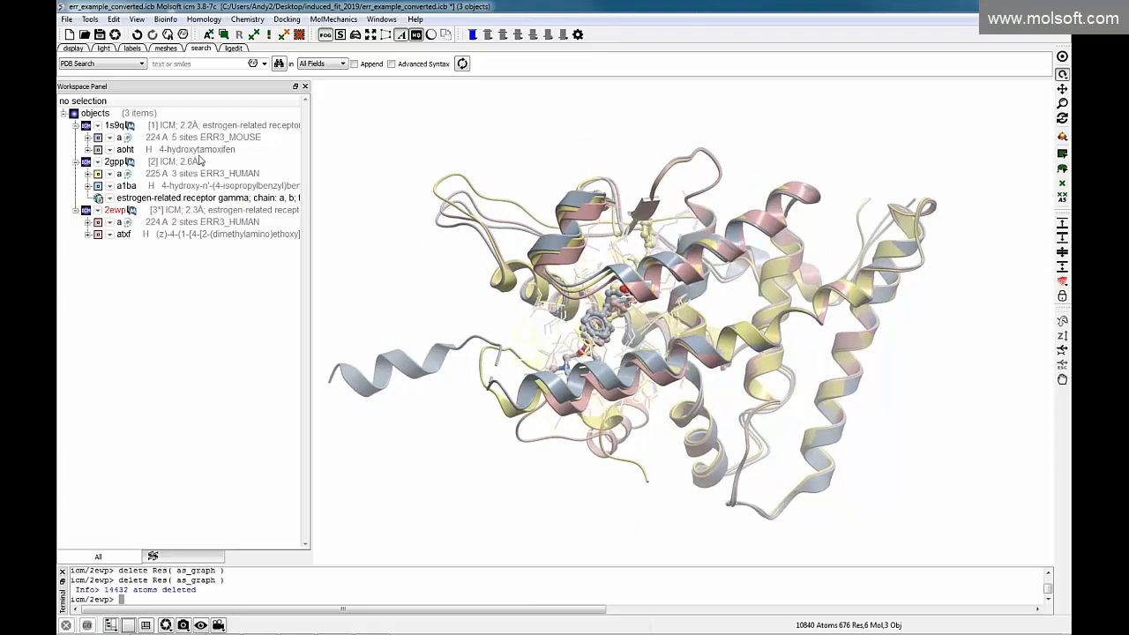
- Predict the binding pockets of chain a in 2gpp with icmPocketFinder at tolerance 4.6
{"action": "left_click", "coordinate": [175, 174]}
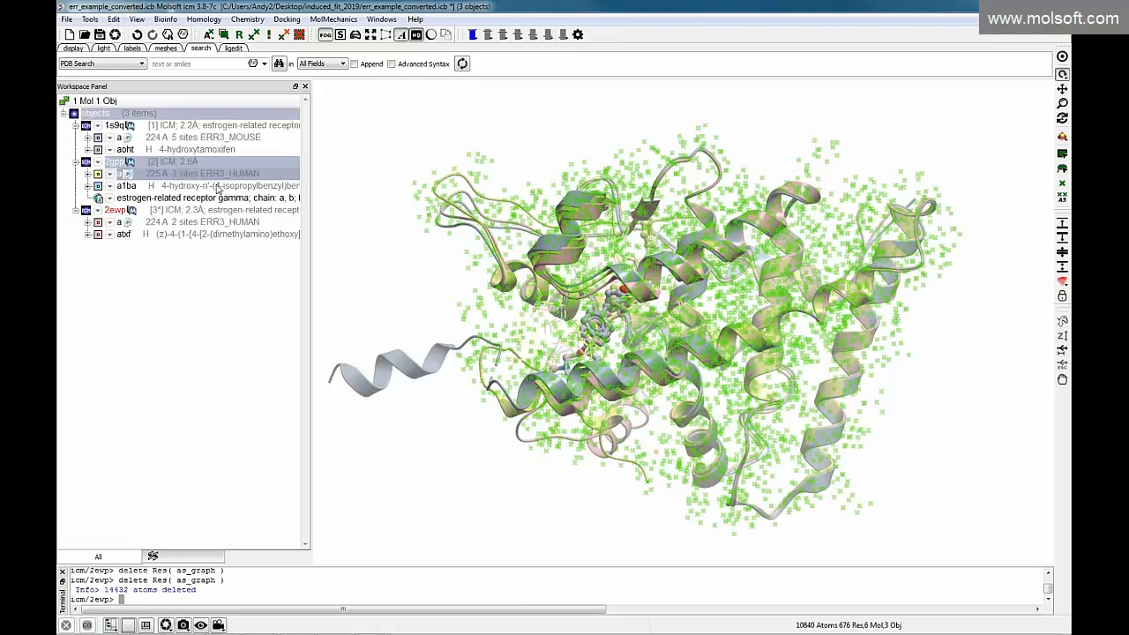
{"action": "left_click", "coordinate": [90, 19]}
{"action": "mouse_move", "coordinate": [106, 49]}
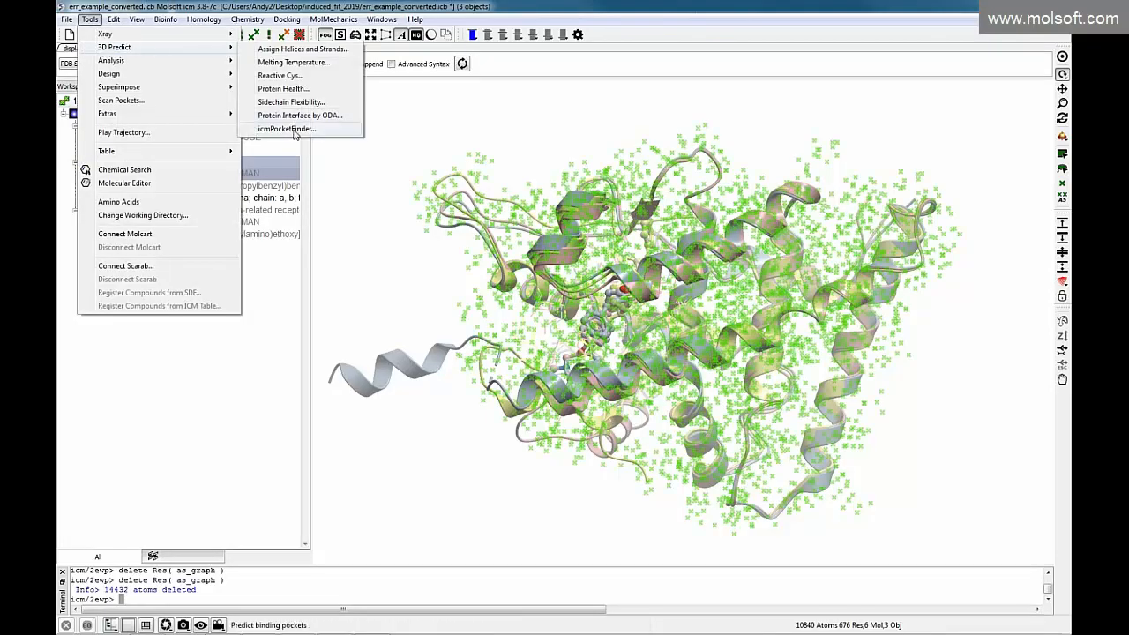
{"action": "left_click", "coordinate": [291, 129]}
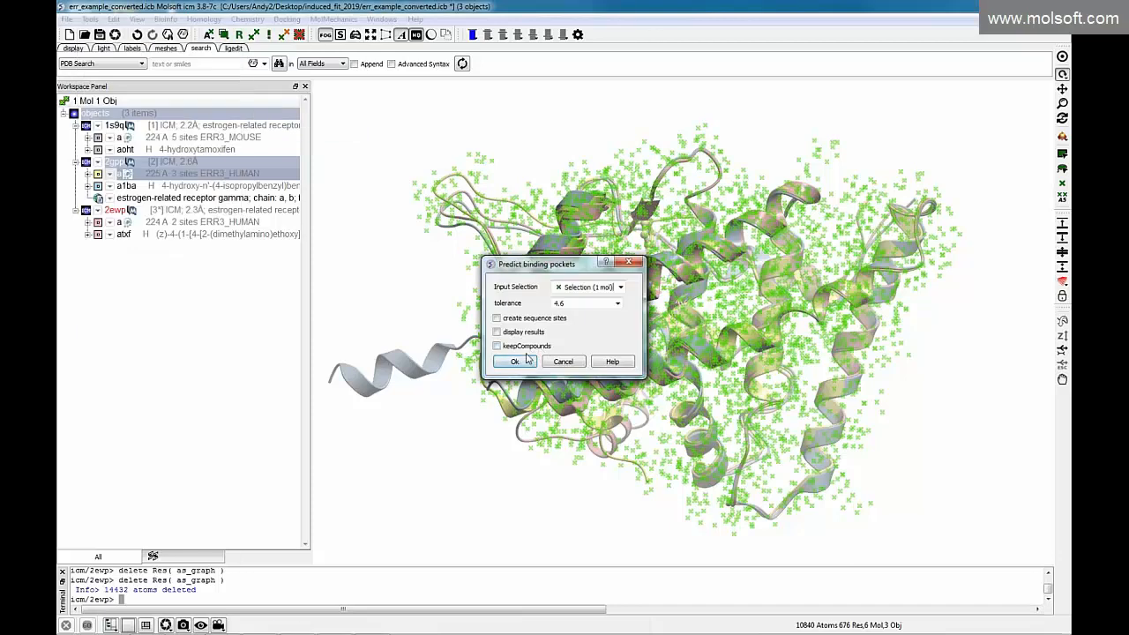
{"action": "left_click", "coordinate": [519, 364]}
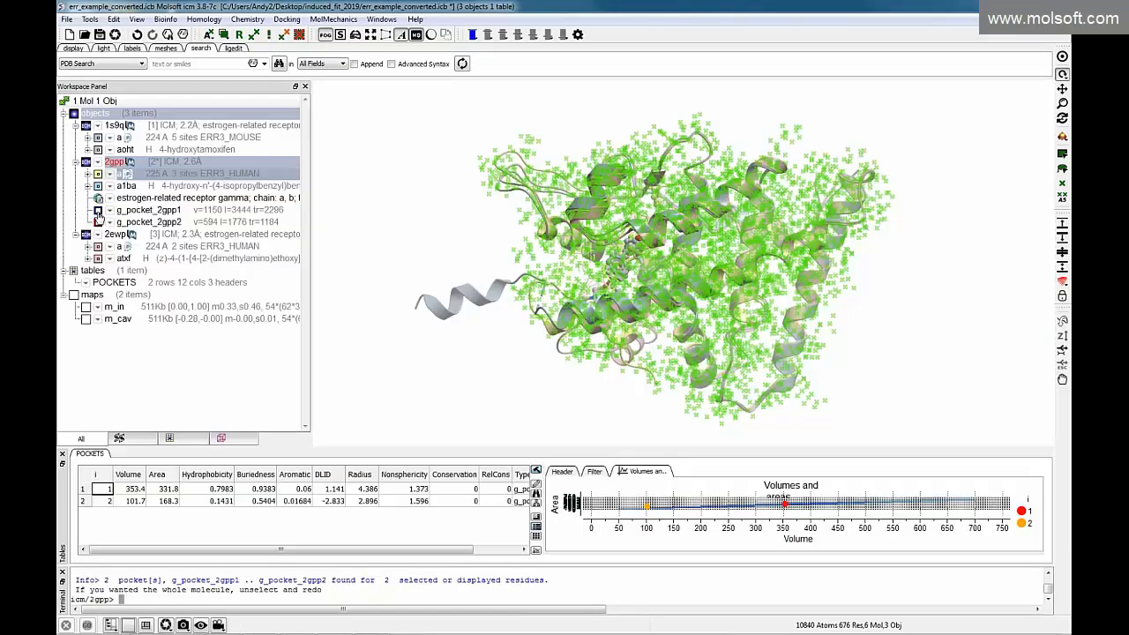
- Show the pocket g_pocket_2gpp1 in the 3D view and clear the chain selection
{"action": "left_click", "coordinate": [98, 211]}
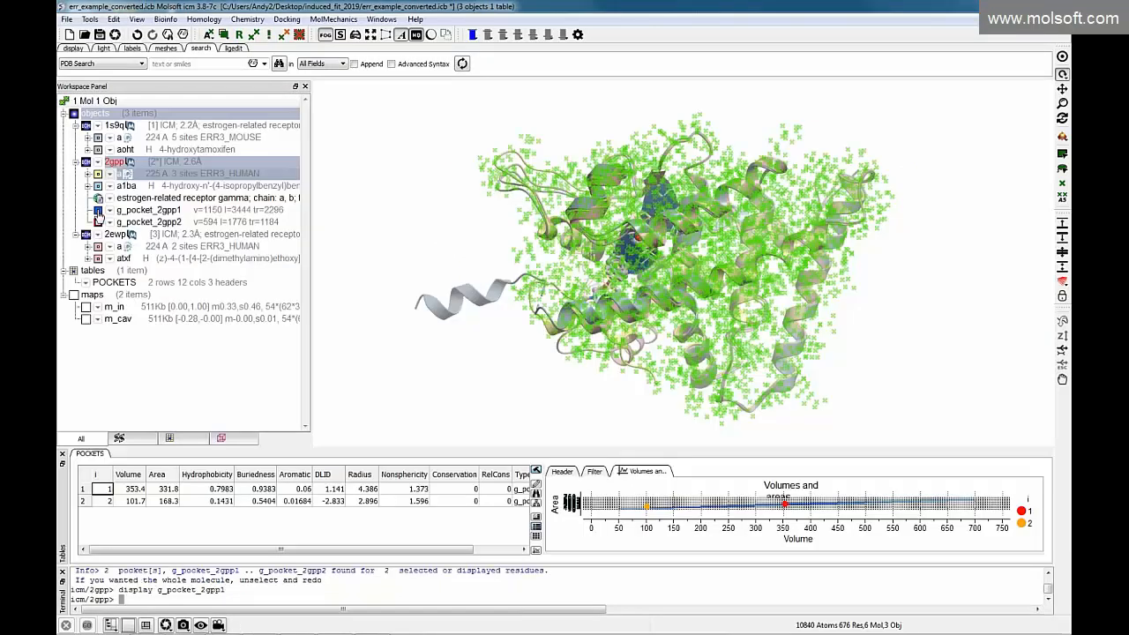
{"action": "left_click", "coordinate": [462, 254]}
{"action": "left_click_drag", "start_coordinate": [462, 254], "coordinate": [381, 218]}
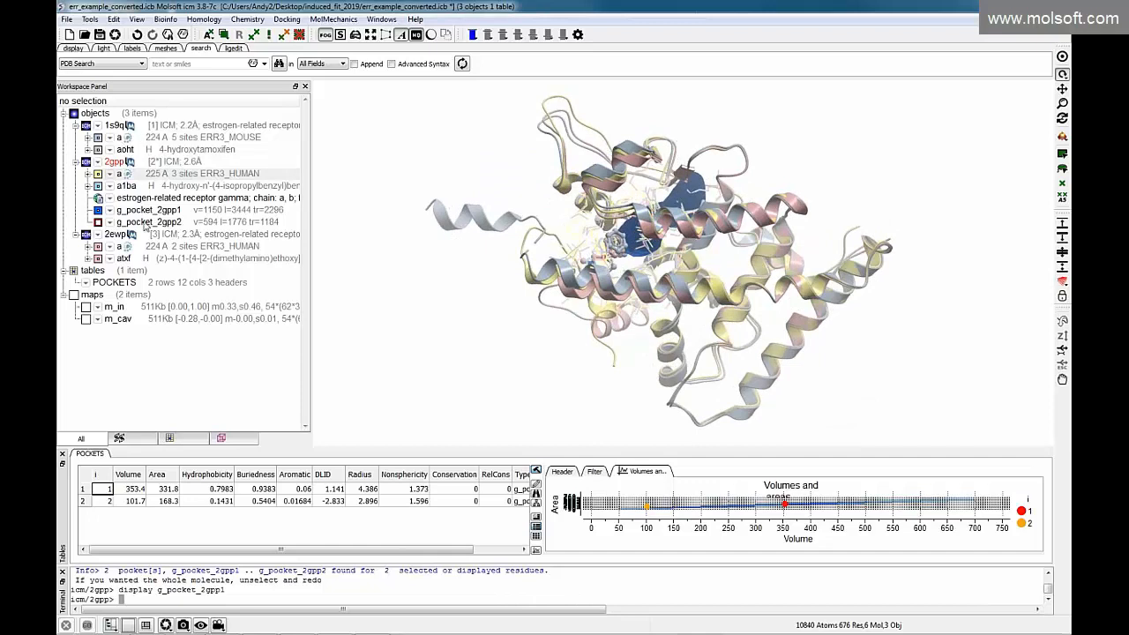
- Predict the binding pockets of chain a in 1s9q with icmPocketFinder
{"action": "left_click", "coordinate": [169, 142]}
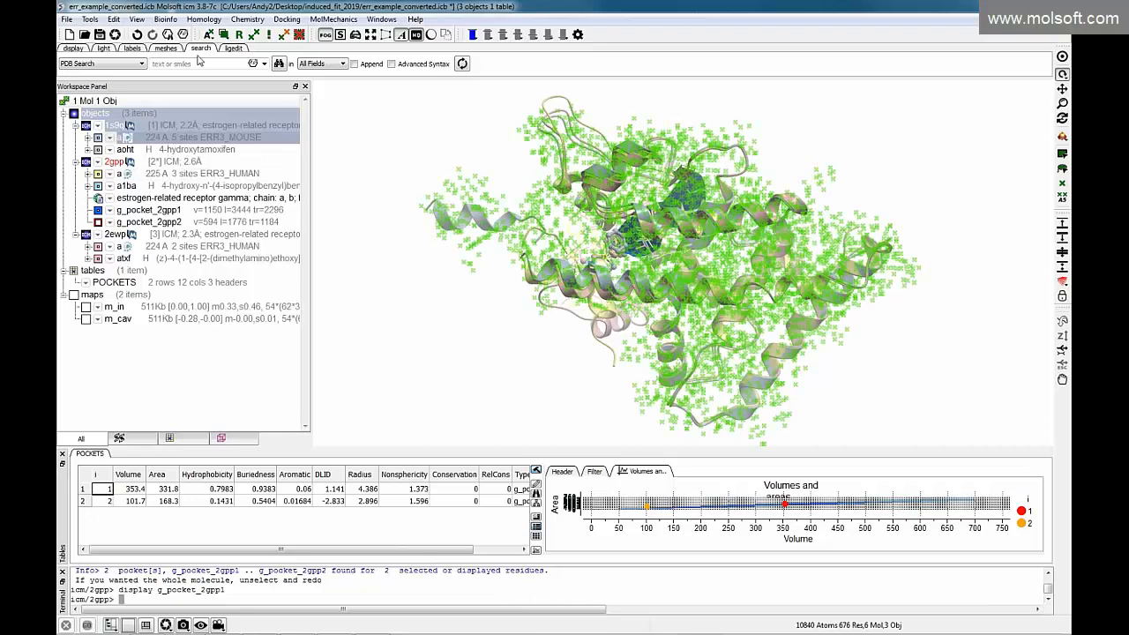
{"action": "left_click", "coordinate": [89, 19]}
{"action": "mouse_move", "coordinate": [111, 46]}
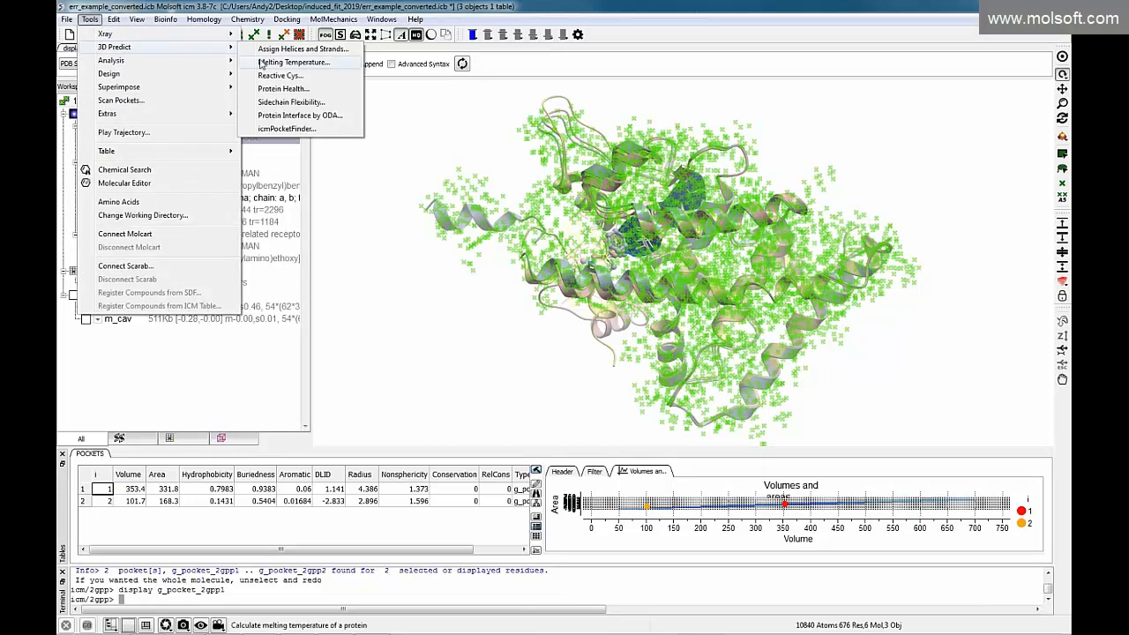
{"action": "left_click", "coordinate": [282, 129]}
{"action": "left_click", "coordinate": [516, 362]}
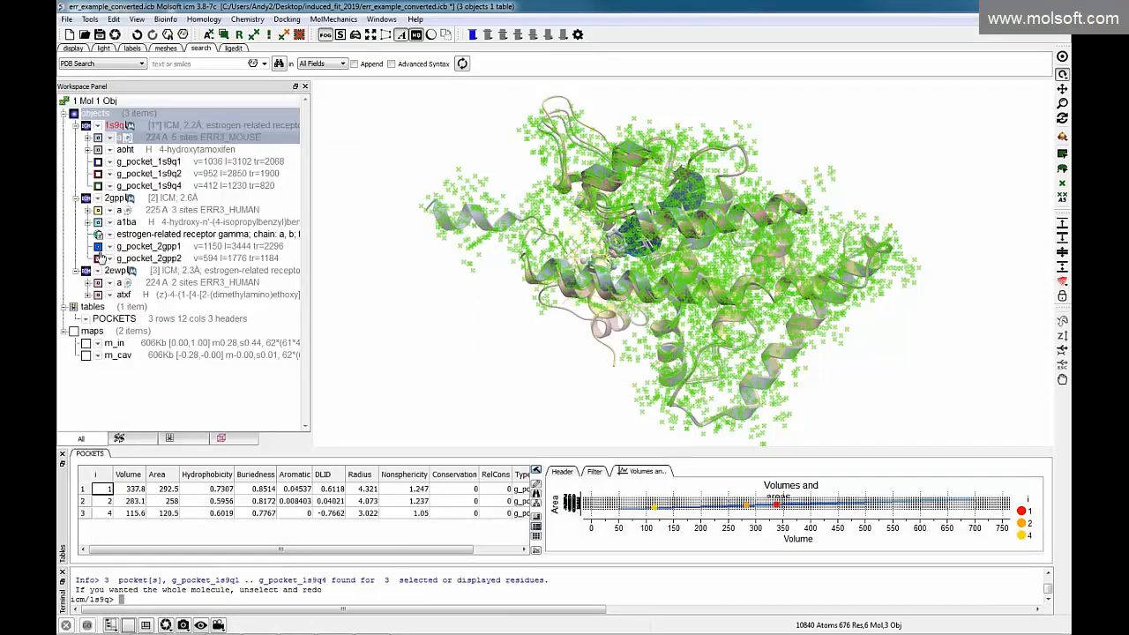
- Show the pocket g_pocket_1s9q1 and color it uniformly red
{"action": "left_click", "coordinate": [97, 162]}
{"action": "right_click", "coordinate": [136, 164]}
{"action": "mouse_move", "coordinate": [241, 337]}
{"action": "left_click", "coordinate": [342, 338]}
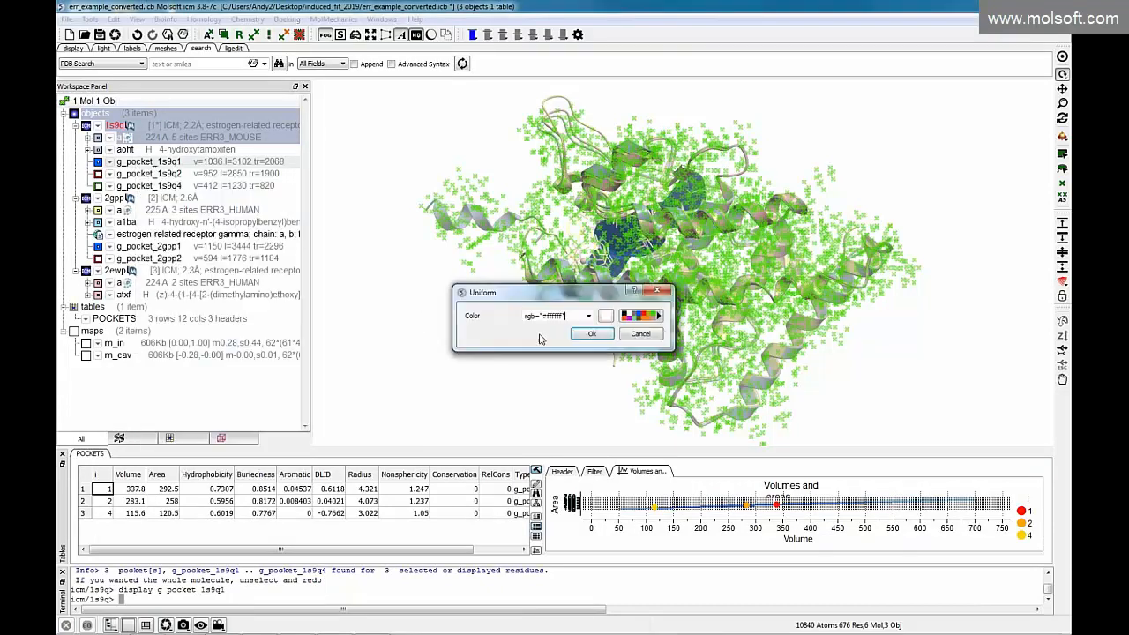
{"action": "left_click", "coordinate": [644, 316]}
{"action": "left_click", "coordinate": [592, 333]}
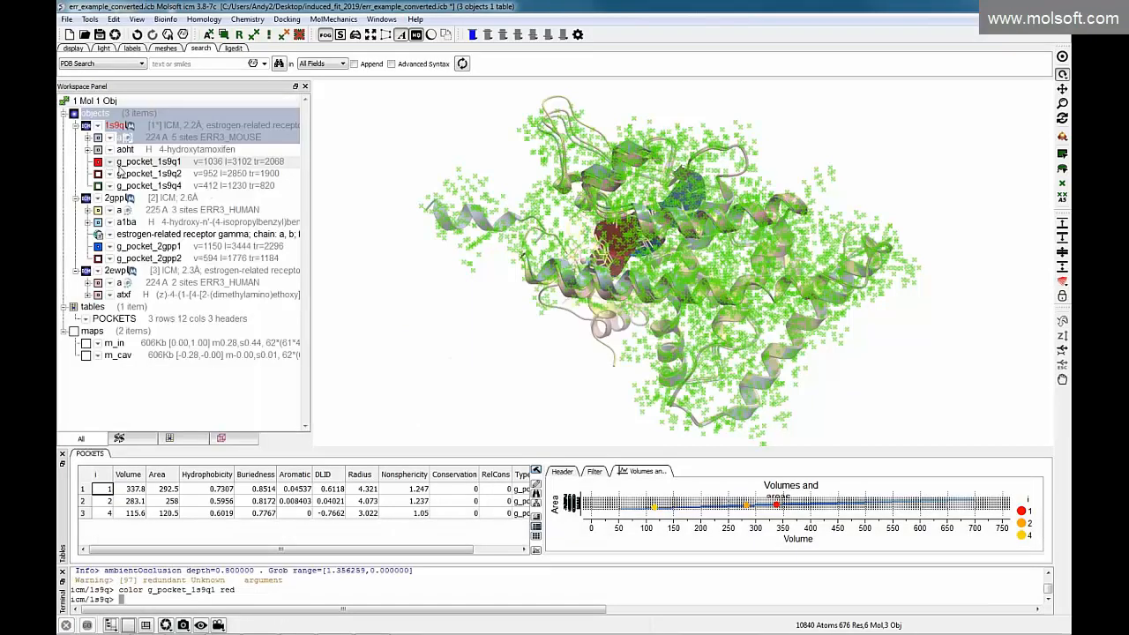
- Change g_pocket_1s9q1 to a wireframe display and clear the chain selection
{"action": "right_click", "coordinate": [97, 163]}
{"action": "left_click", "coordinate": [111, 189]}
{"action": "left_click_drag", "start_coordinate": [374, 267], "coordinate": [496, 341]}
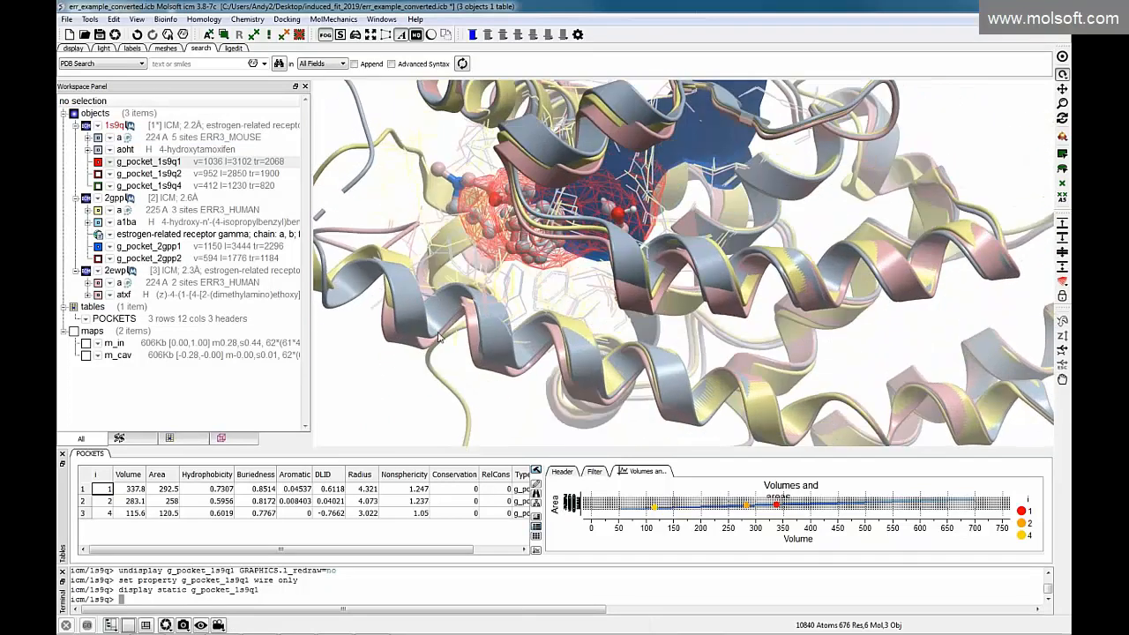
- Close the pocket table and the terminal to enlarge the 3D view, and compare the two pockets
{"action": "left_click", "coordinate": [62, 454]}
{"action": "left_click", "coordinate": [63, 460]}
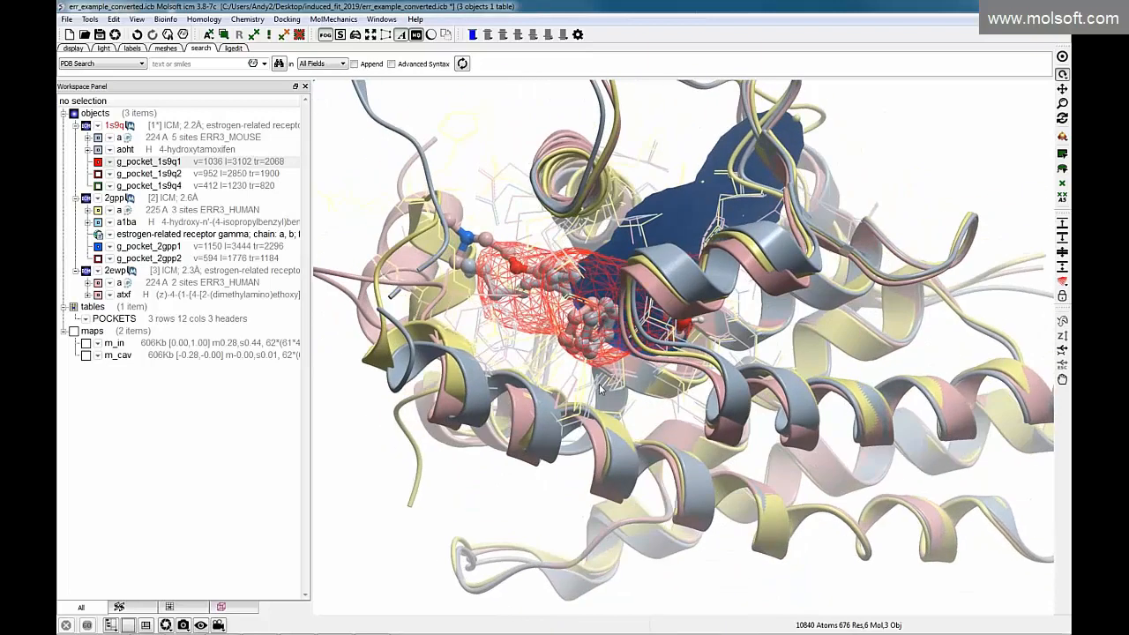
{"action": "left_click_drag", "start_coordinate": [588, 446], "coordinate": [565, 463]}
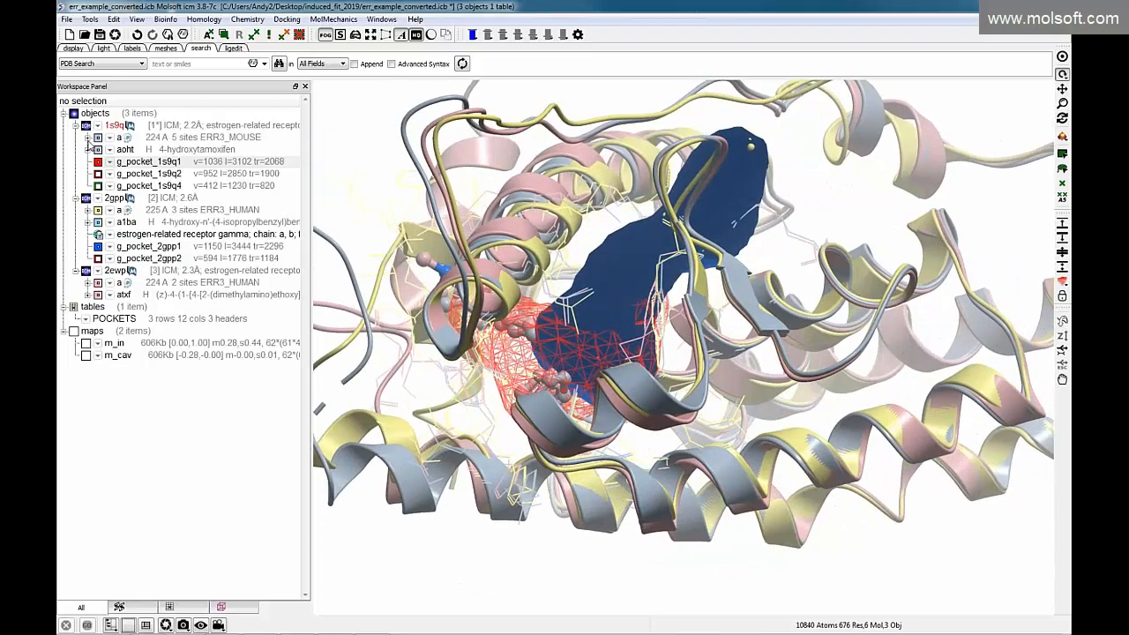
- Select the phenylalanine after STKAVQH in the 1s9q chain a sequence, display it as sticks and center the view on it
{"action": "left_click", "coordinate": [88, 139]}
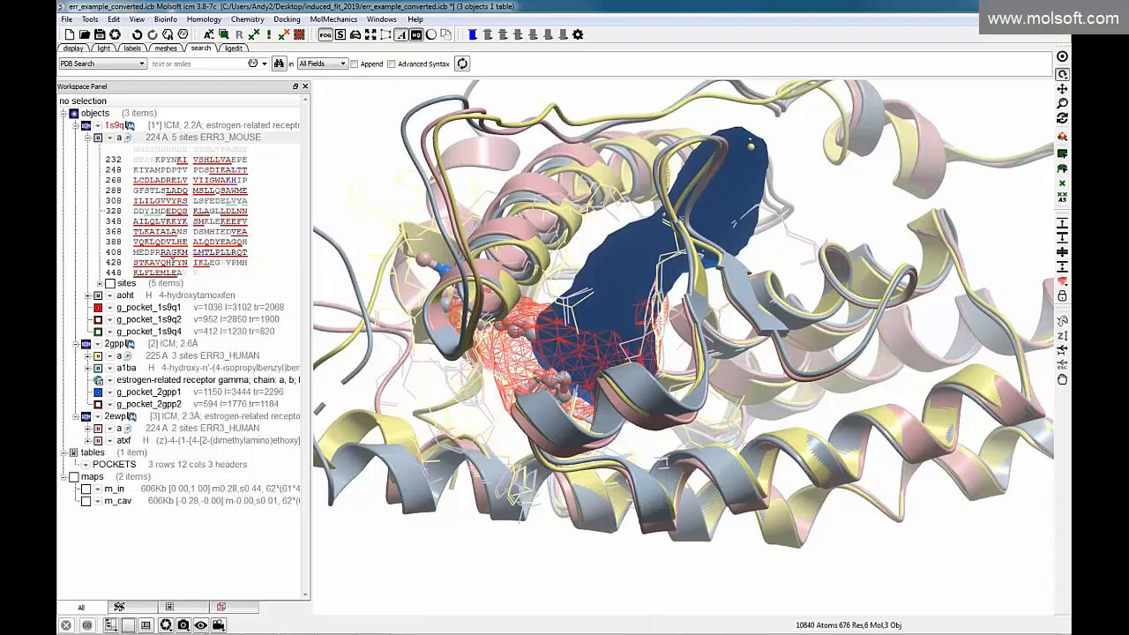
{"action": "left_click", "coordinate": [173, 258]}
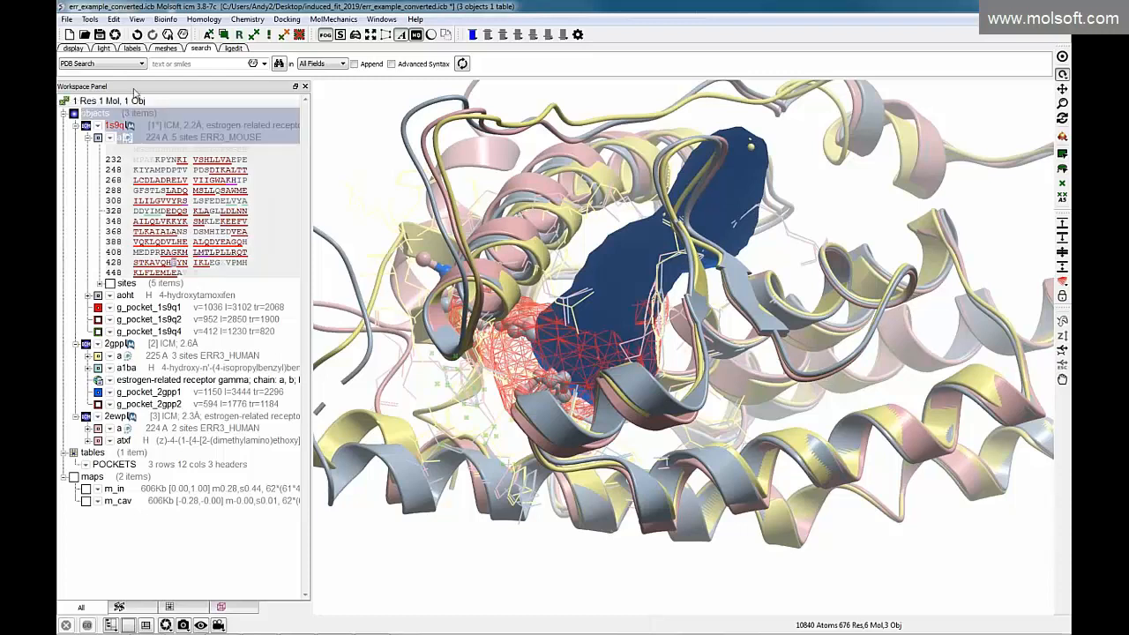
{"action": "left_click", "coordinate": [74, 48]}
{"action": "left_click", "coordinate": [121, 65]}
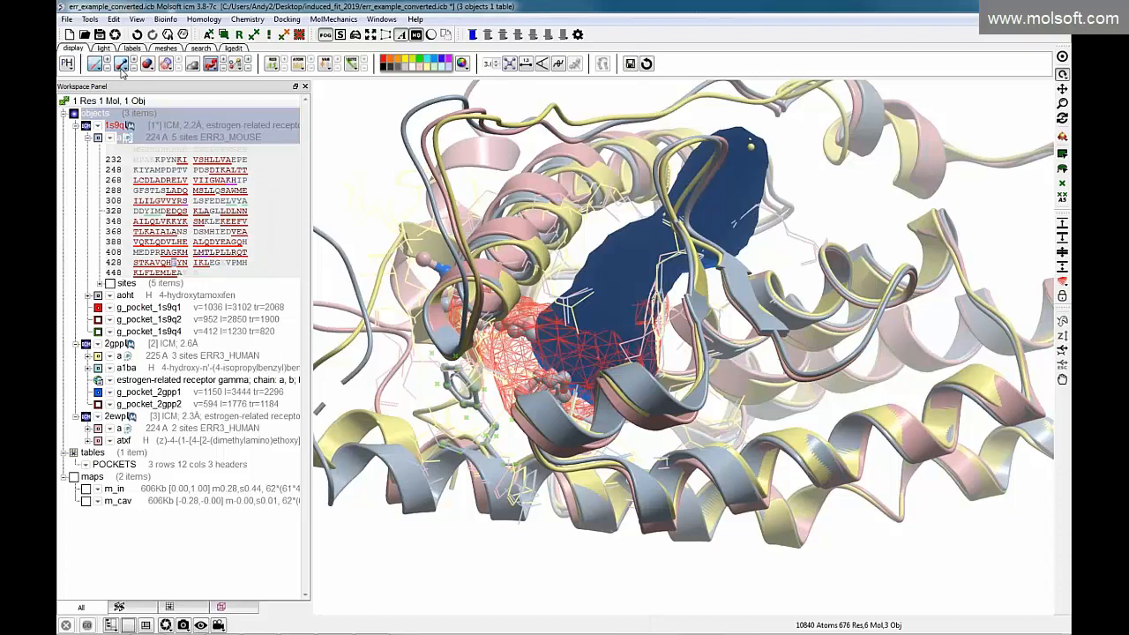
{"action": "left_click", "coordinate": [1062, 57]}
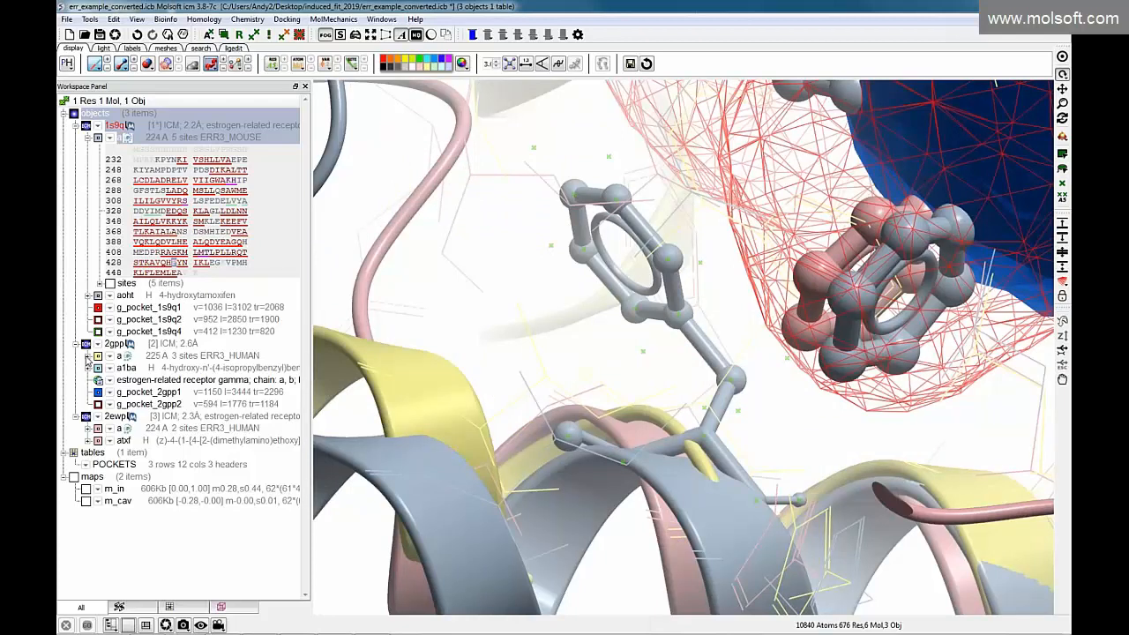
- Display the phenylalanine after TKAVQH in the 2gpp chain a sequence as sticks and compare it with the 1s9q phenylalanine
{"action": "left_click", "coordinate": [89, 357]}
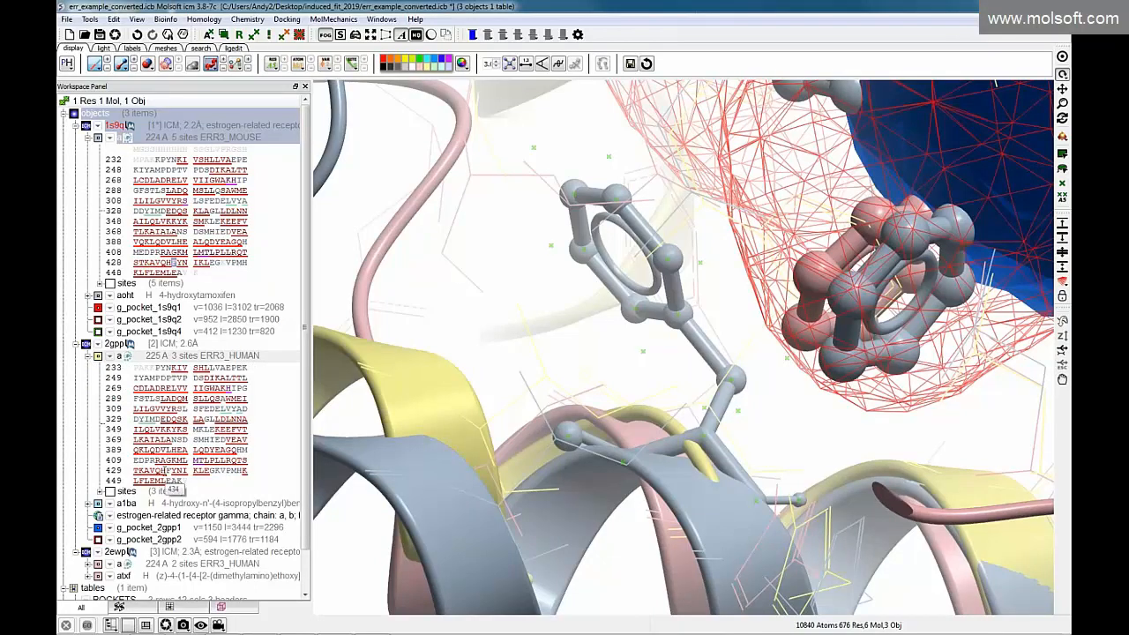
{"action": "left_click", "coordinate": [166, 470]}
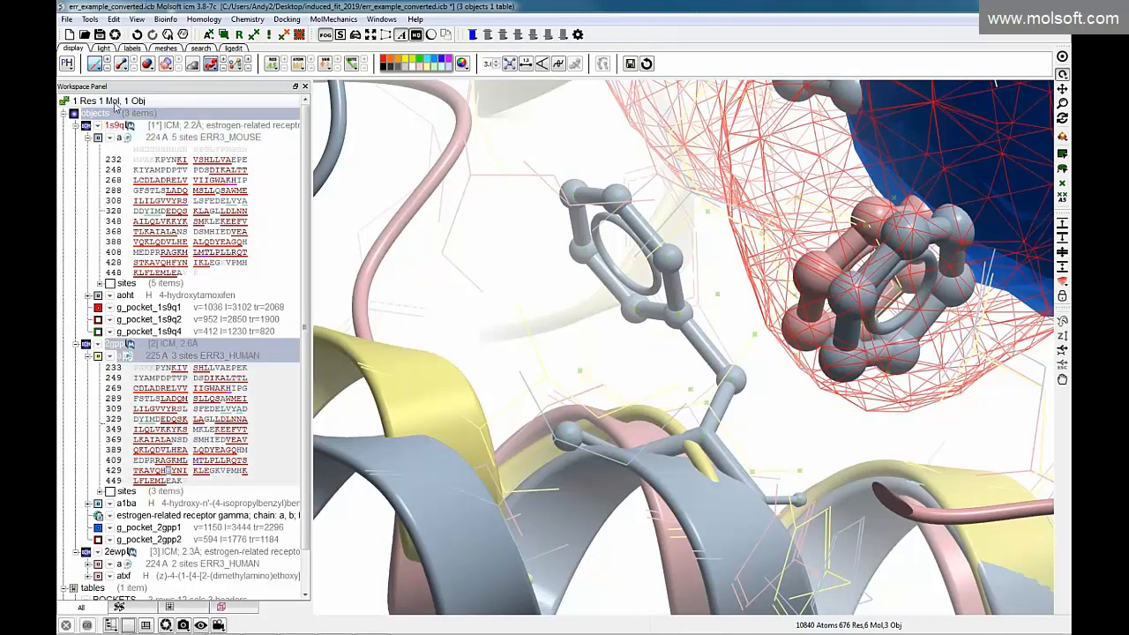
{"action": "left_click", "coordinate": [122, 64]}
{"action": "scroll", "coordinate": [733, 355], "scroll_direction": "up", "scroll_amount": 1}
{"action": "left_click_drag", "start_coordinate": [732, 353], "coordinate": [752, 284]}
{"action": "left_click_drag", "start_coordinate": [742, 341], "coordinate": [723, 324]}
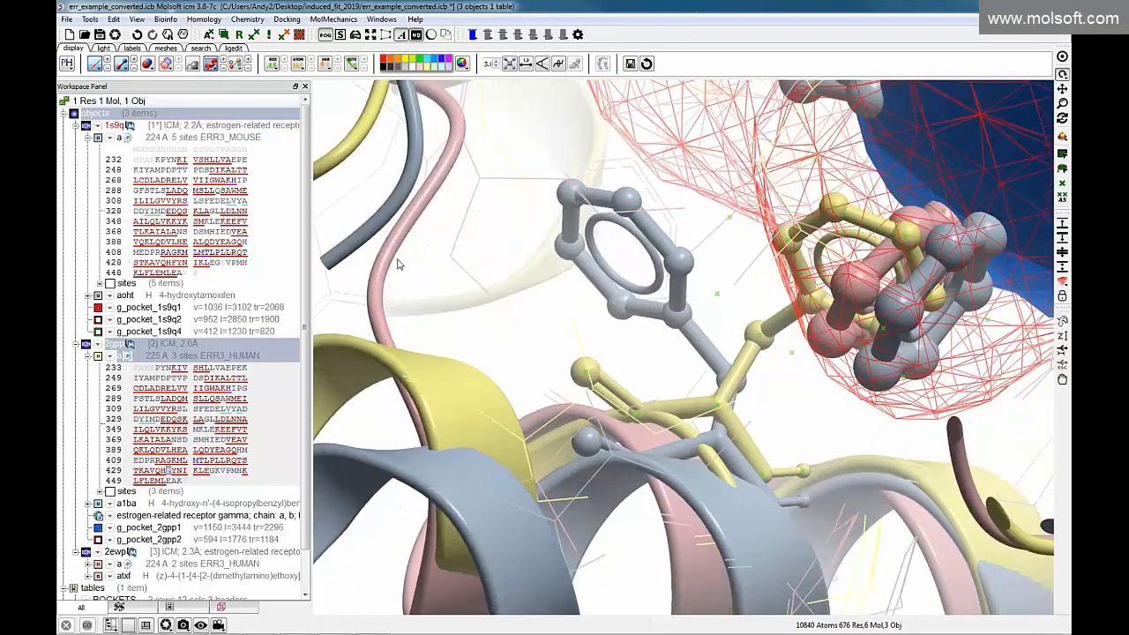
{"action": "left_click_drag", "start_coordinate": [351, 263], "coordinate": [353, 344]}
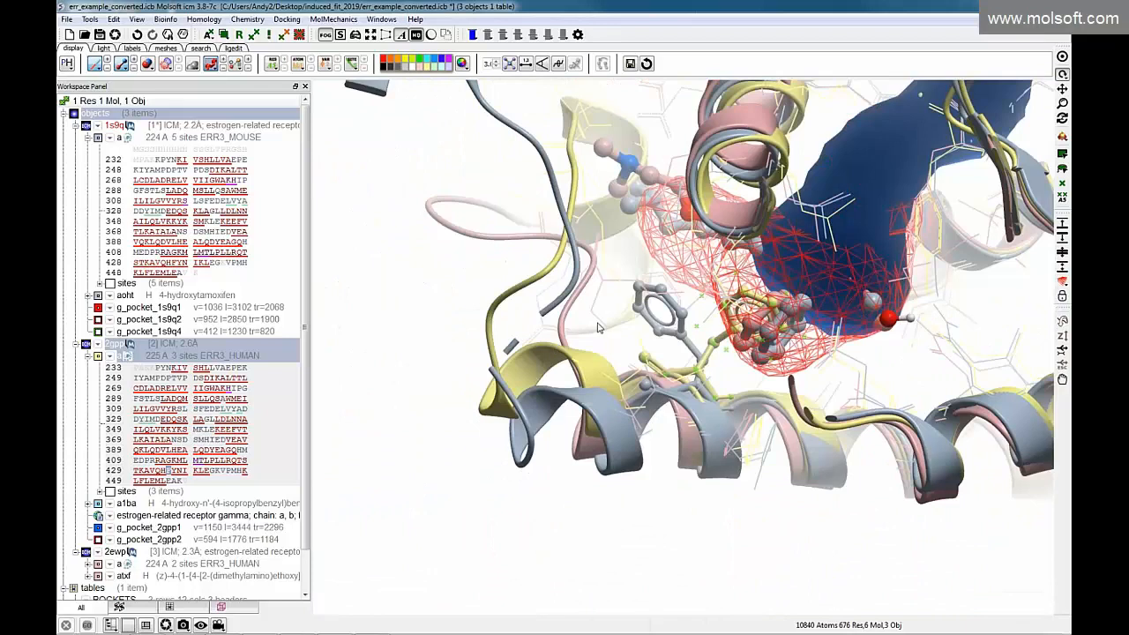
{"action": "mouse_move", "coordinate": [597, 371]}
{"action": "left_mouse_down"}
{"action": "mouse_move", "coordinate": [603, 394]}
{"action": "mouse_move", "coordinate": [603, 365]}
{"action": "left_mouse_up"}
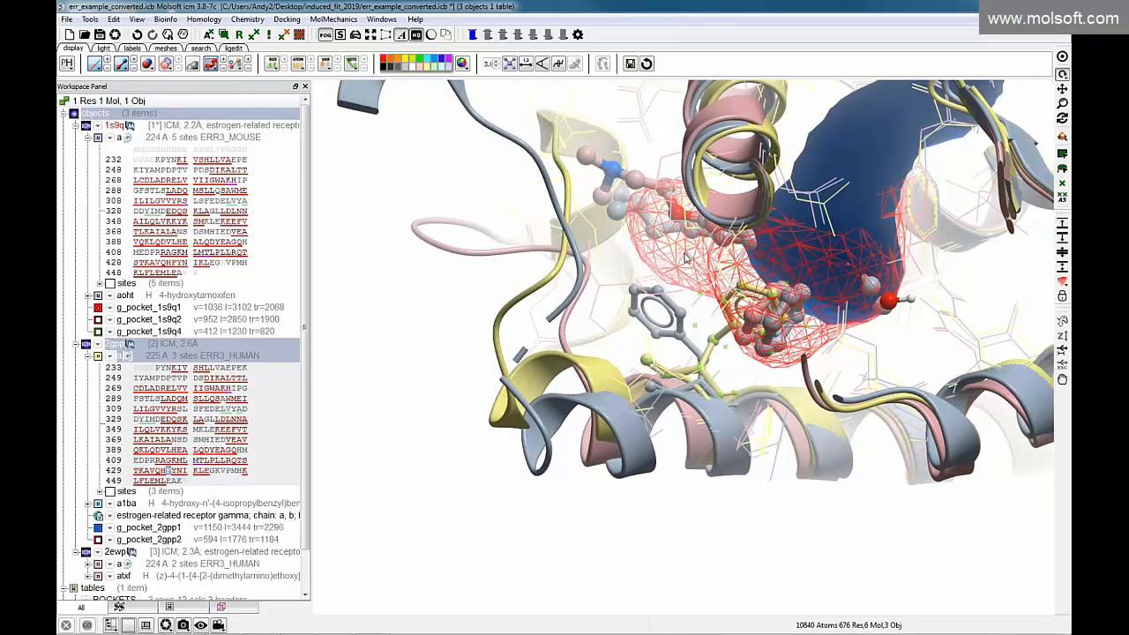
{"action": "left_click_drag", "start_coordinate": [694, 259], "coordinate": [485, 318]}
{"action": "left_click_drag", "start_coordinate": [615, 378], "coordinate": [650, 341]}
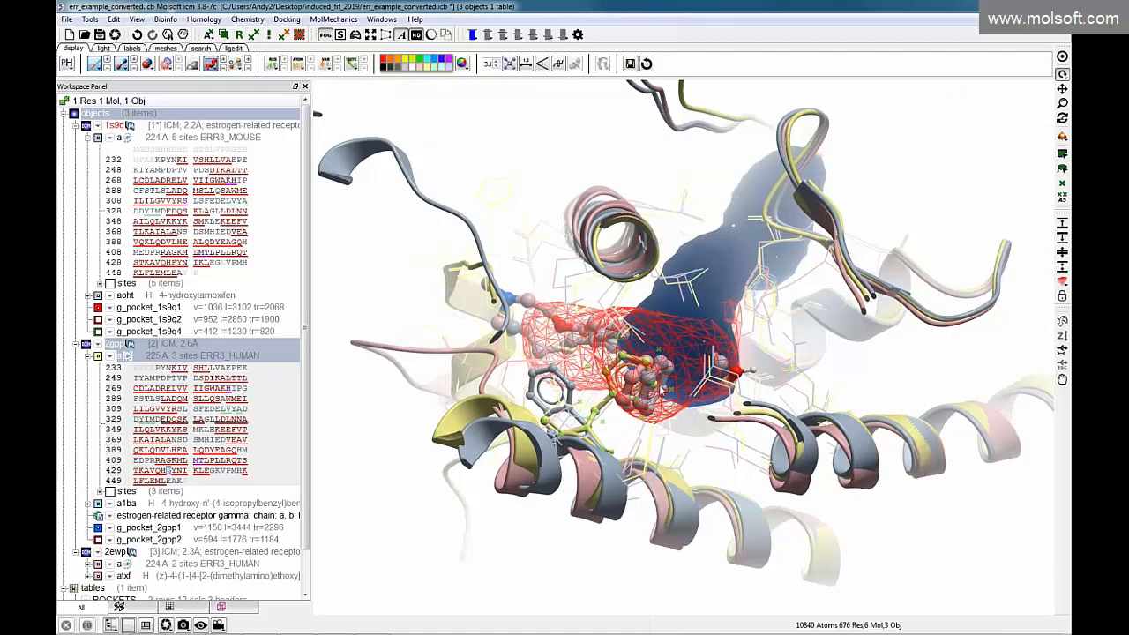
- Clear the residue selection and collapse the chain a sequences of 1s9q and 2gpp
{"action": "left_click_drag", "start_coordinate": [507, 144], "coordinate": [503, 194]}
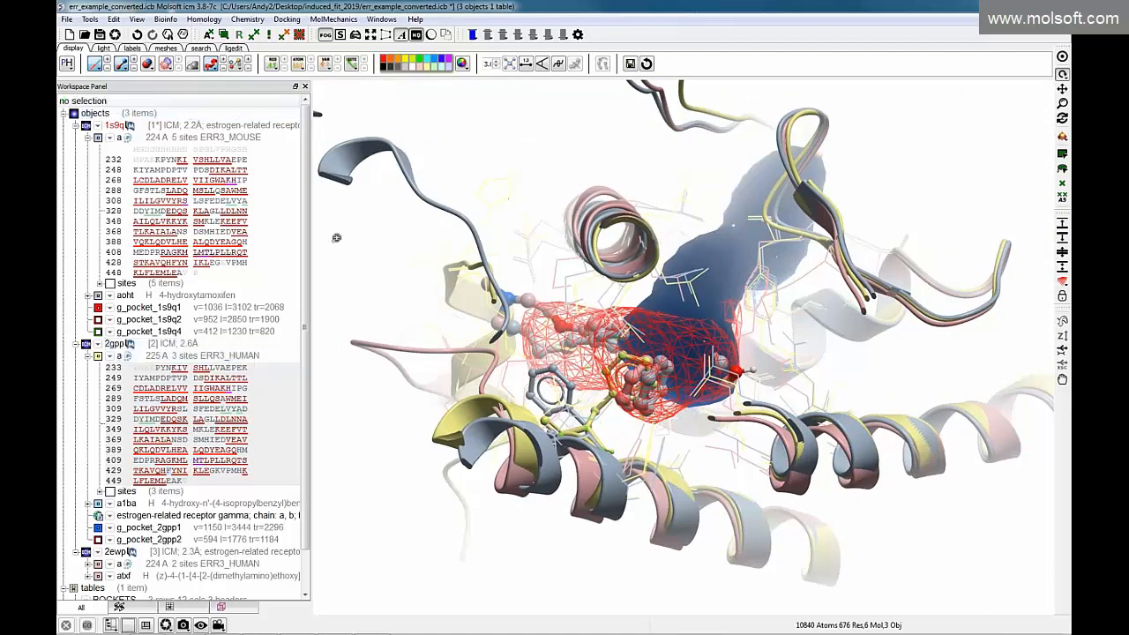
{"action": "left_click", "coordinate": [88, 139]}
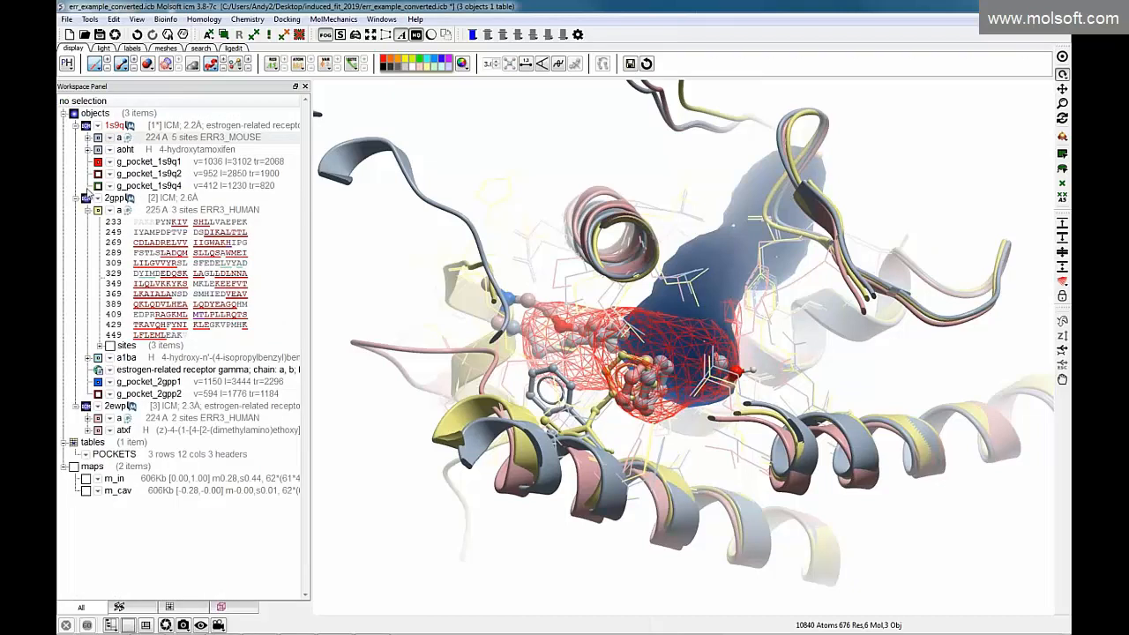
{"action": "left_click", "coordinate": [88, 209]}
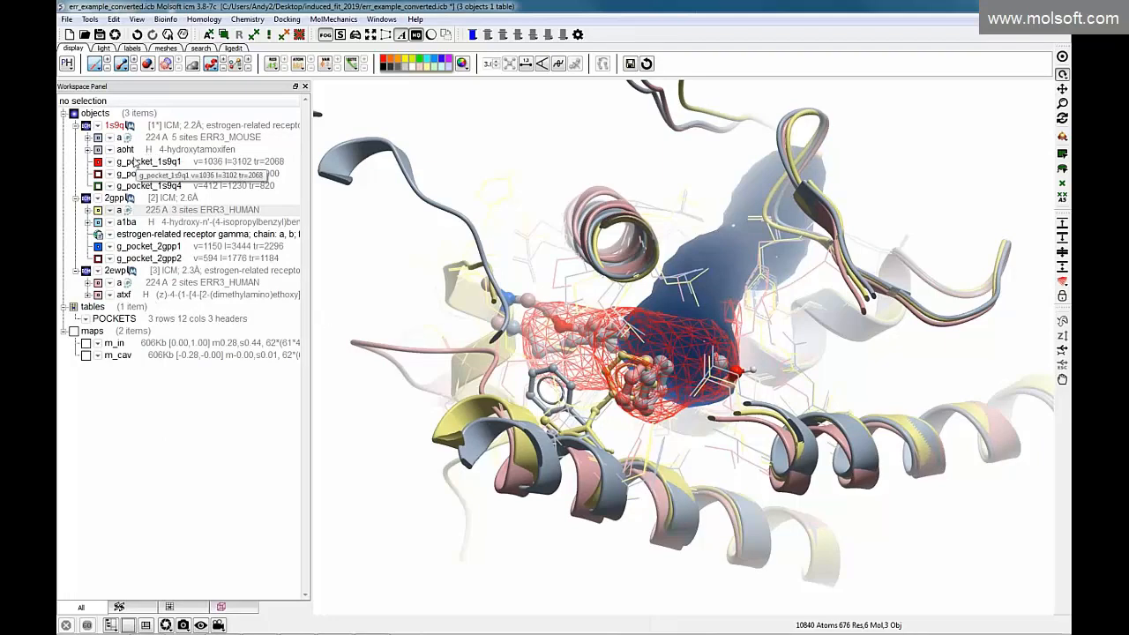
- Hide the pockets g_pocket_1s9q1 and g_pocket_2gpp1 and turn off the wire display of the structures
{"action": "left_click", "coordinate": [98, 161]}
{"action": "left_click", "coordinate": [95, 65]}
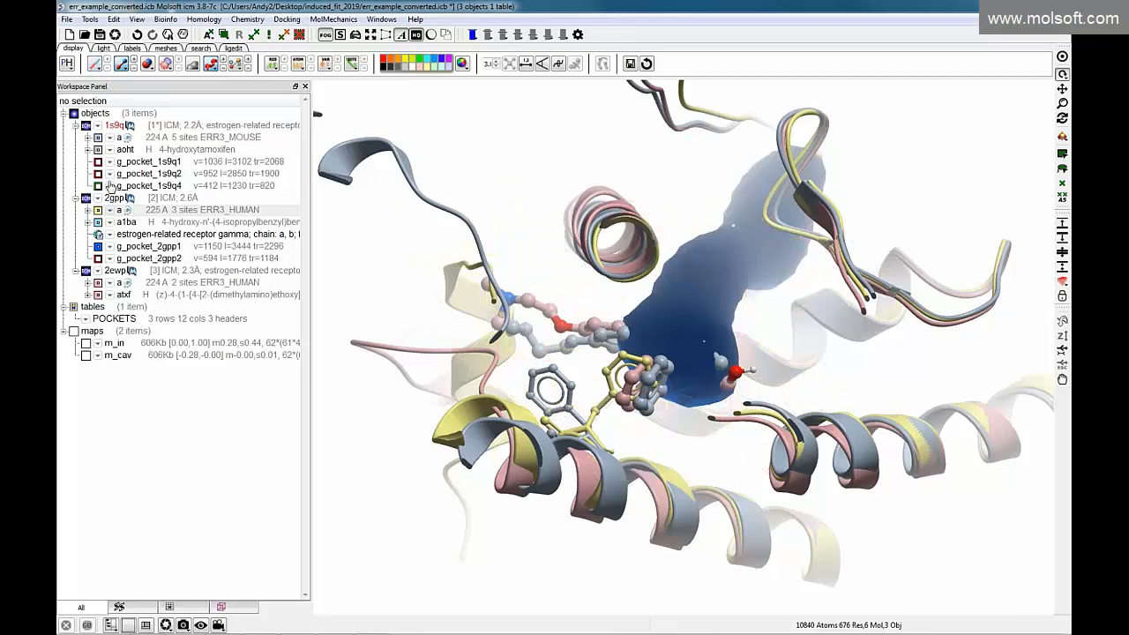
{"action": "left_click", "coordinate": [98, 247]}
{"action": "left_click_drag", "start_coordinate": [406, 312], "coordinate": [345, 328]}
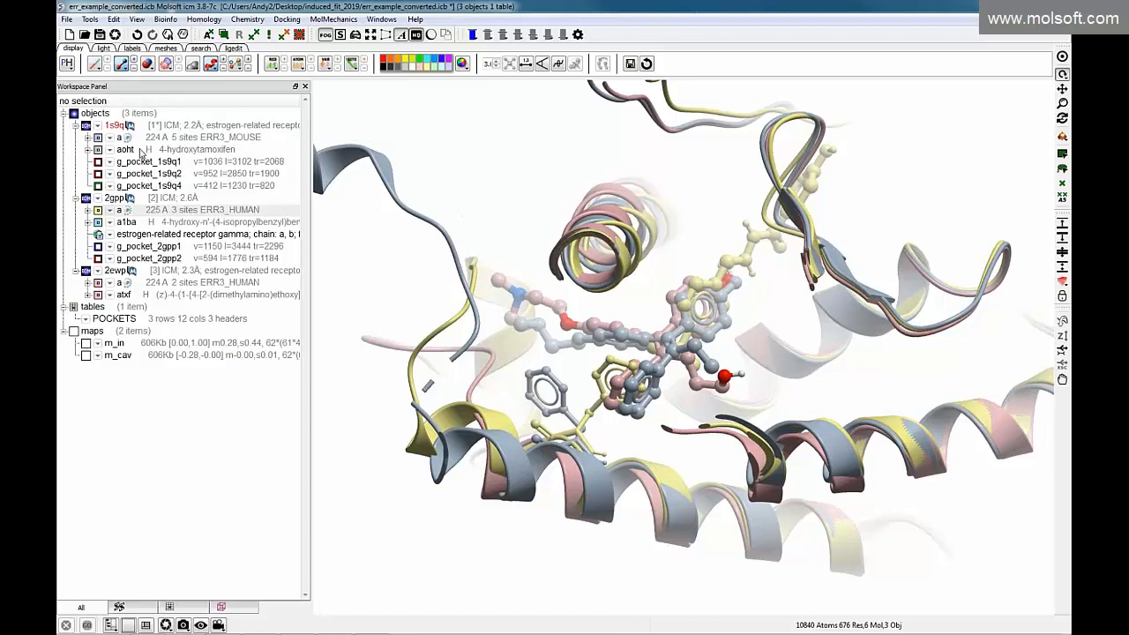
- Move the ligands aoht, a1ba and atxf out of 1s9q, 2gpp and 2ewp into separate objects
{"action": "right_click", "coordinate": [145, 153]}
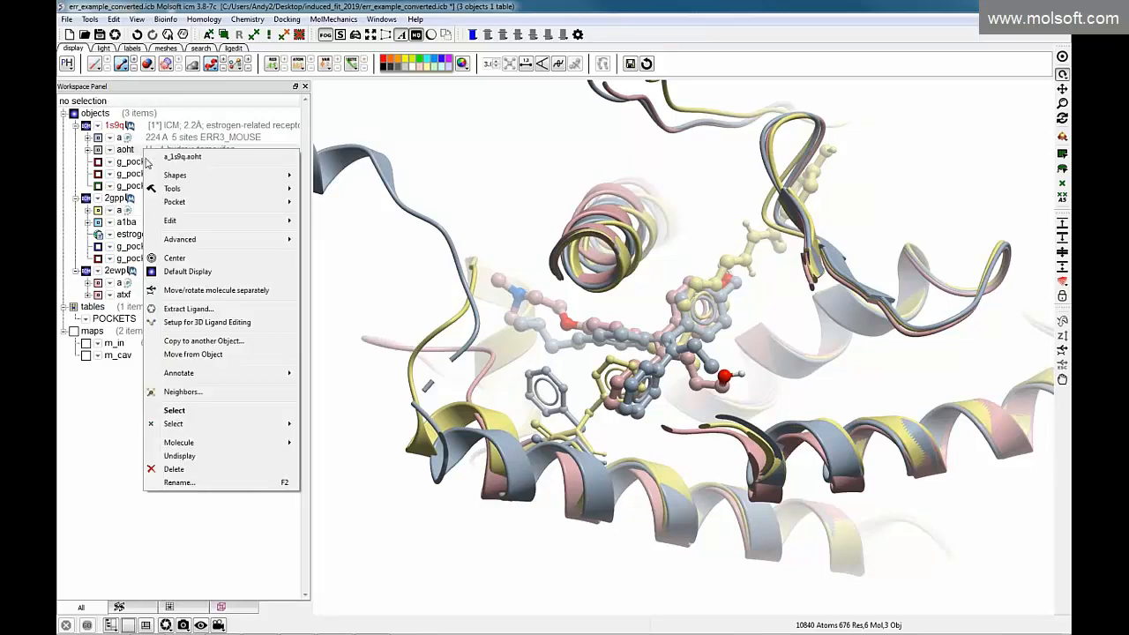
{"action": "left_click", "coordinate": [196, 354]}
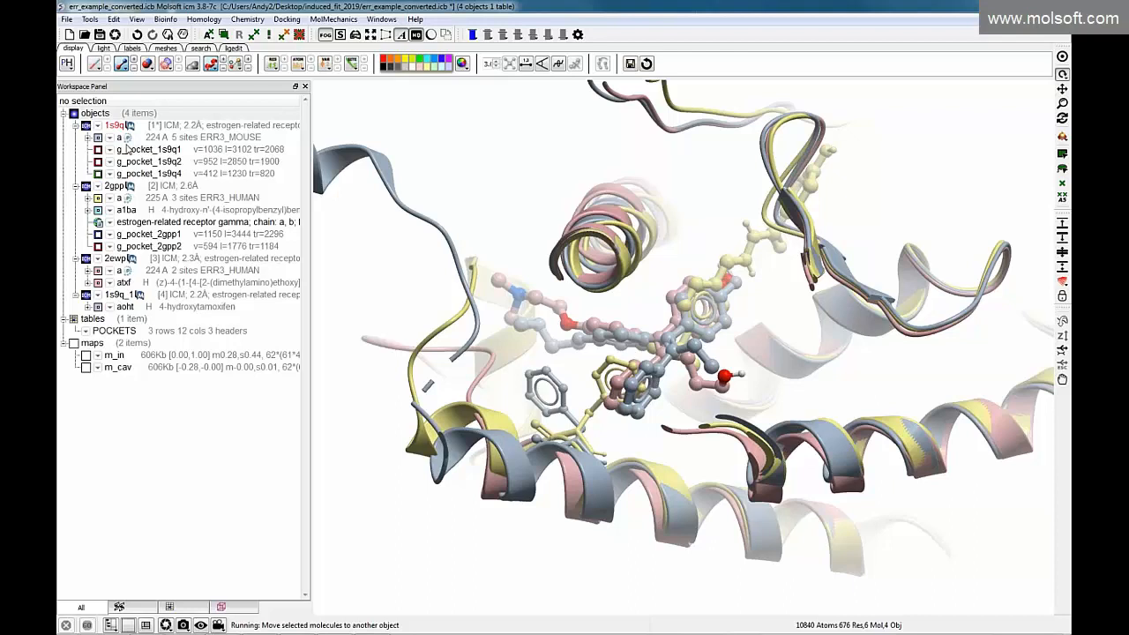
{"action": "right_click", "coordinate": [127, 212]}
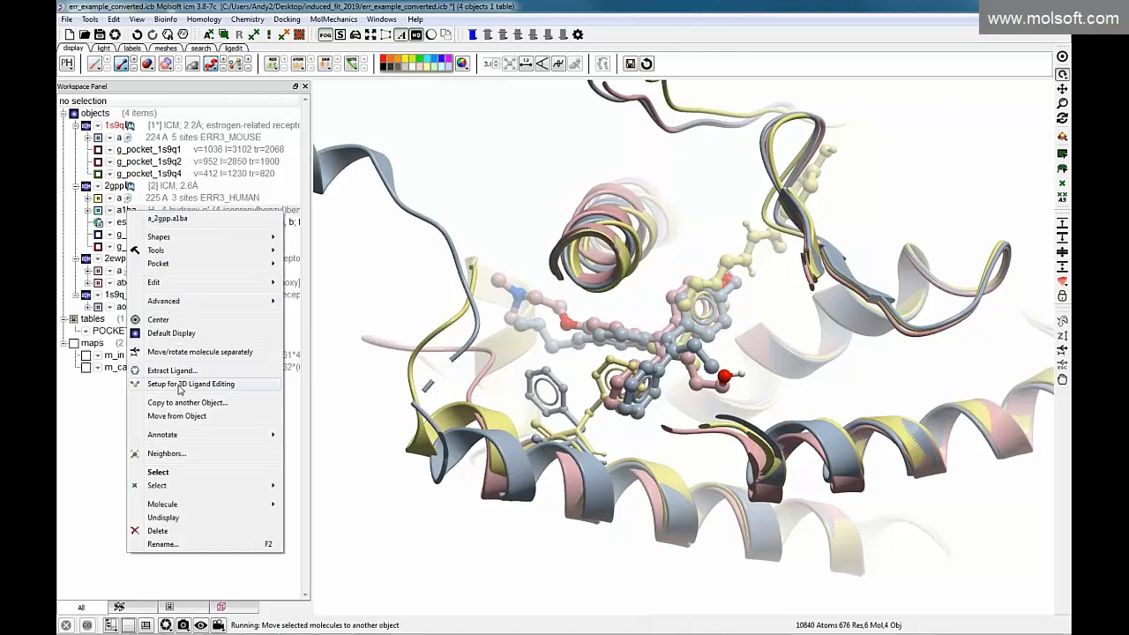
{"action": "left_click", "coordinate": [179, 415]}
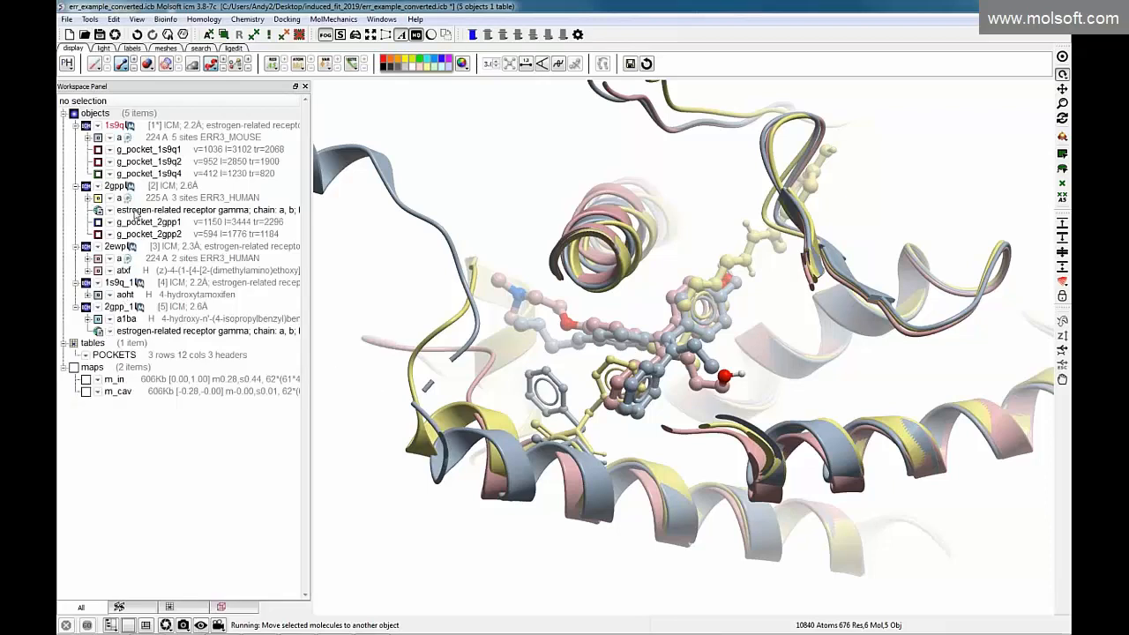
{"action": "right_click", "coordinate": [126, 275]}
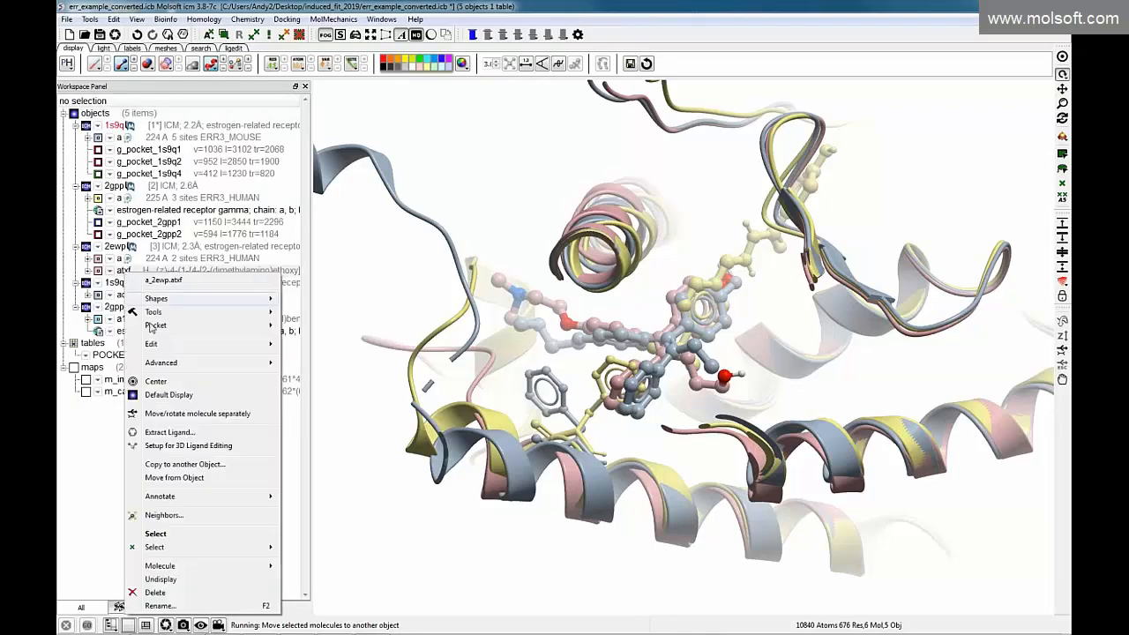
{"action": "left_click", "coordinate": [175, 478]}
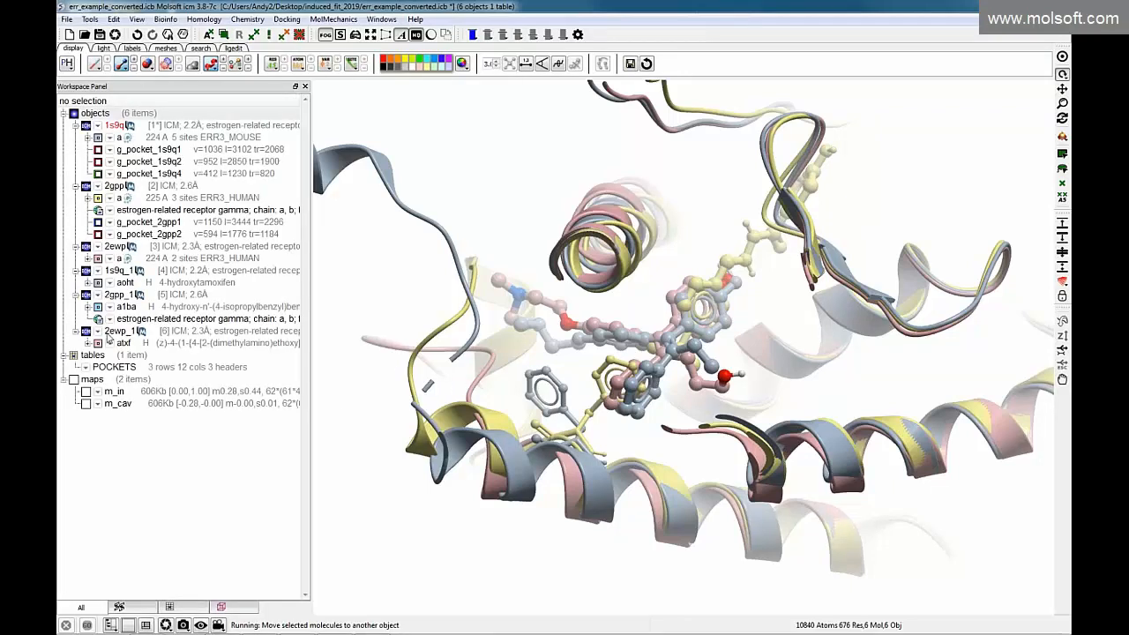
- Hide the separated ligands aoht, a1ba and atxf, leaving chain a of 2ewp displayed
{"action": "left_click", "coordinate": [98, 258]}
{"action": "left_click", "coordinate": [98, 283]}
{"action": "left_click", "coordinate": [98, 306]}
{"action": "left_click", "coordinate": [98, 342]}
{"action": "left_click", "coordinate": [98, 258]}
- Select the residues around the binding pocket in all three receptors and superimpose them with 1s9q as the static object
{"action": "left_click_drag", "start_coordinate": [595, 357], "coordinate": [580, 339]}
{"action": "left_click_drag", "start_coordinate": [343, 241], "coordinate": [345, 304]}
{"action": "mouse_move", "coordinate": [500, 338]}
{"action": "left_mouse_down"}
{"action": "mouse_move", "coordinate": [453, 338]}
{"action": "mouse_move", "coordinate": [455, 354]}
{"action": "mouse_move", "coordinate": [508, 332]}
{"action": "left_mouse_up"}
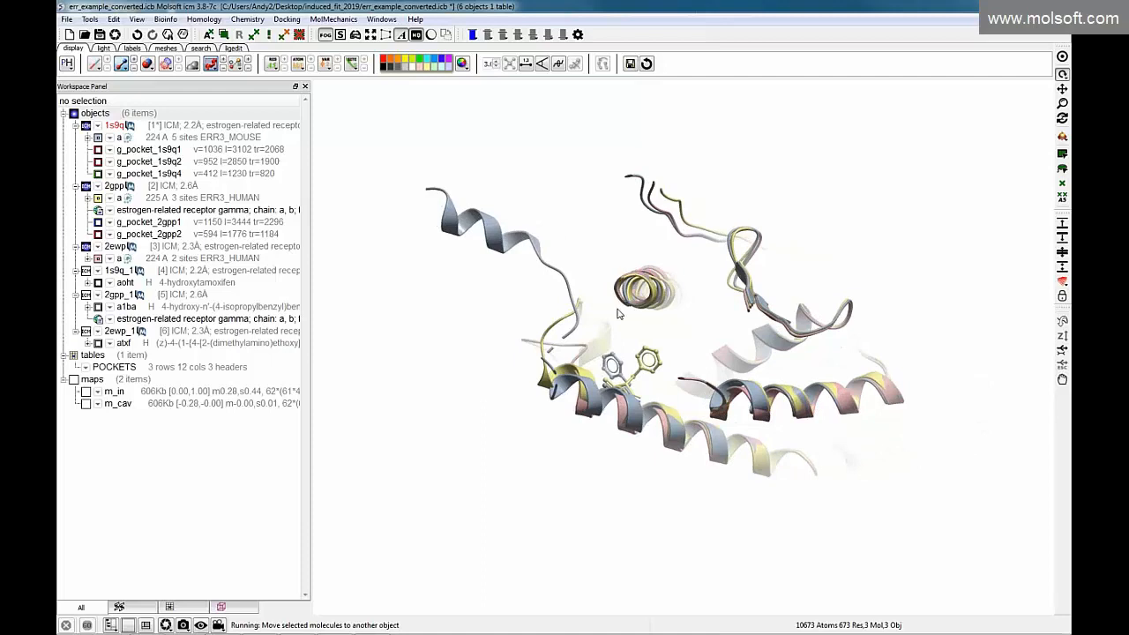
{"action": "mouse_move", "coordinate": [429, 343]}
{"action": "left_mouse_down"}
{"action": "mouse_move", "coordinate": [419, 348]}
{"action": "mouse_move", "coordinate": [447, 347]}
{"action": "left_mouse_up"}
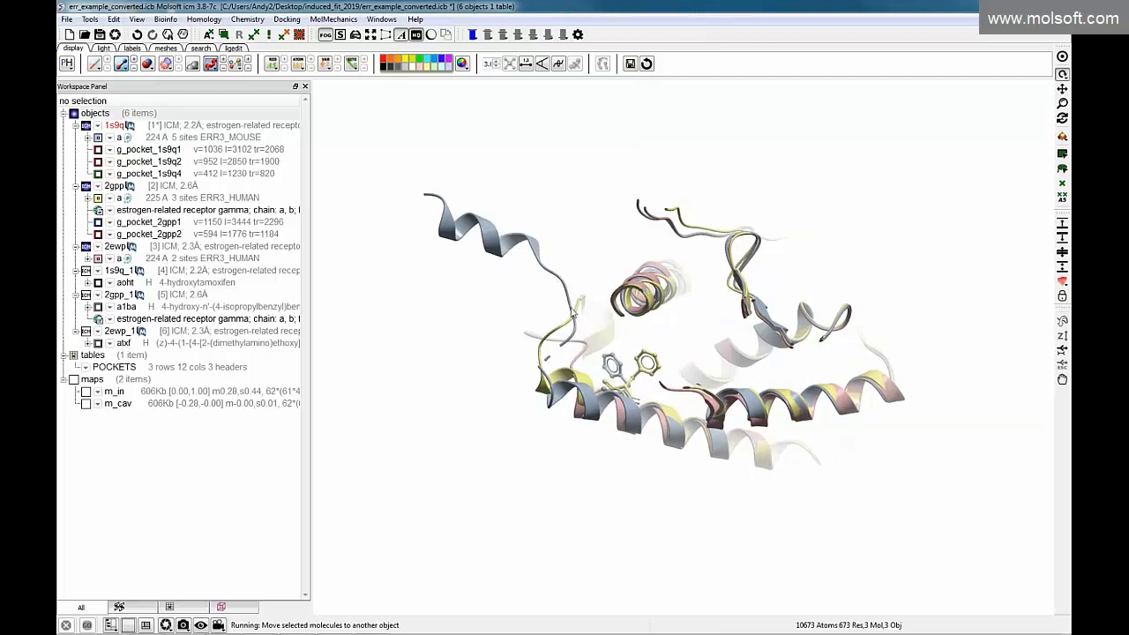
{"action": "left_click_drag", "start_coordinate": [554, 257], "coordinate": [786, 424]}
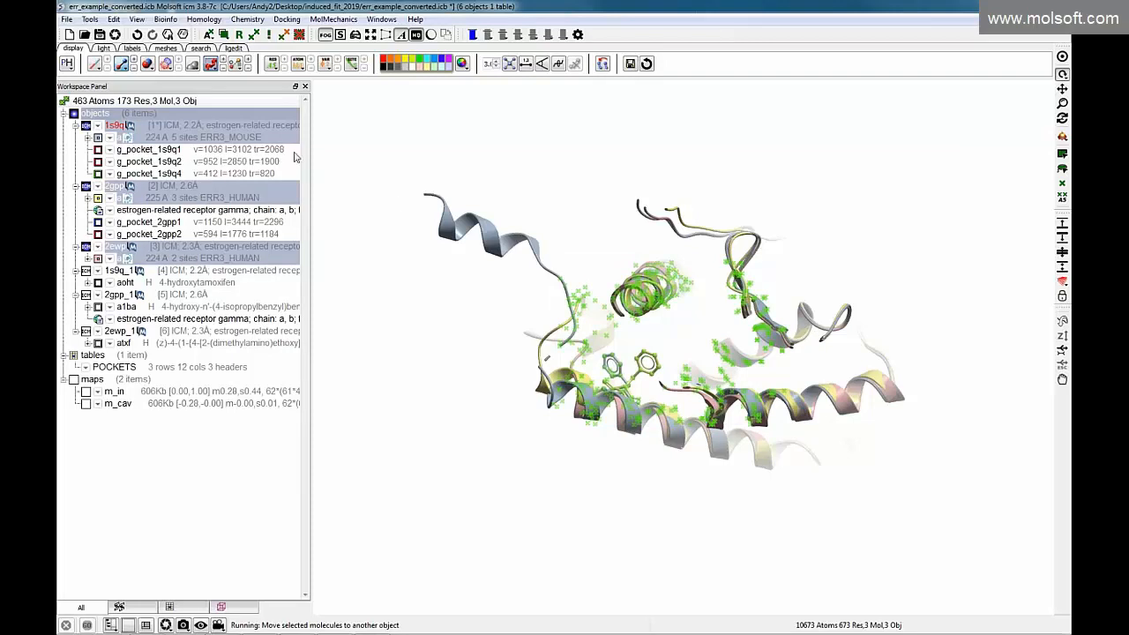
{"action": "left_click", "coordinate": [602, 64]}
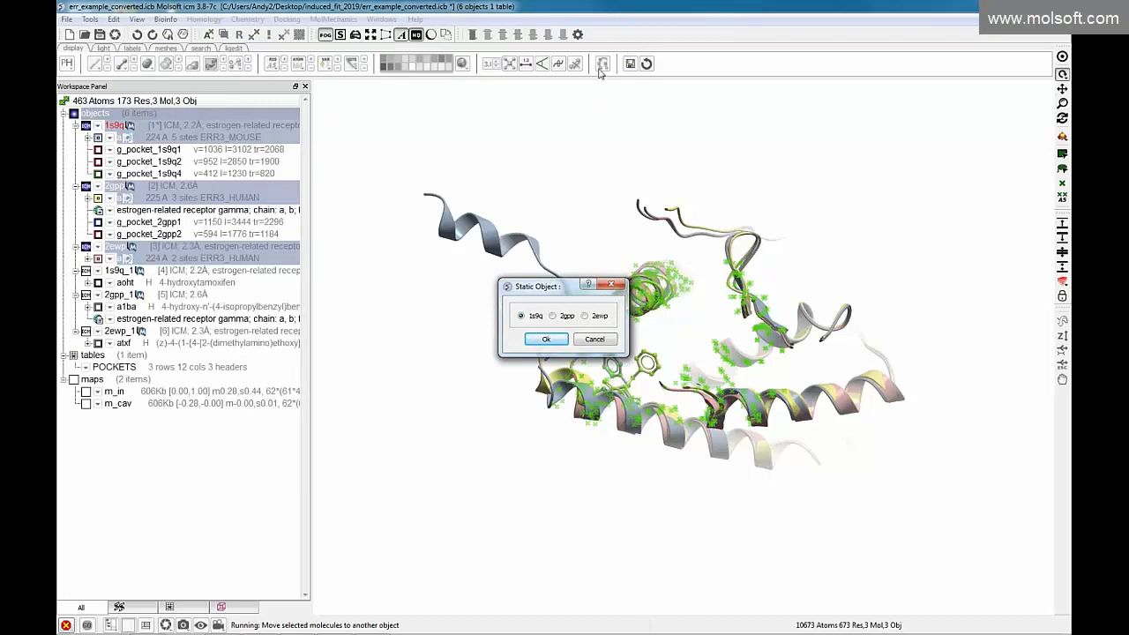
{"action": "left_click", "coordinate": [546, 341]}
- Superimpose the three receptors by the bend of the long upper loop, with 1s9q as the static object
{"action": "left_click_drag", "start_coordinate": [332, 366], "coordinate": [571, 284]}
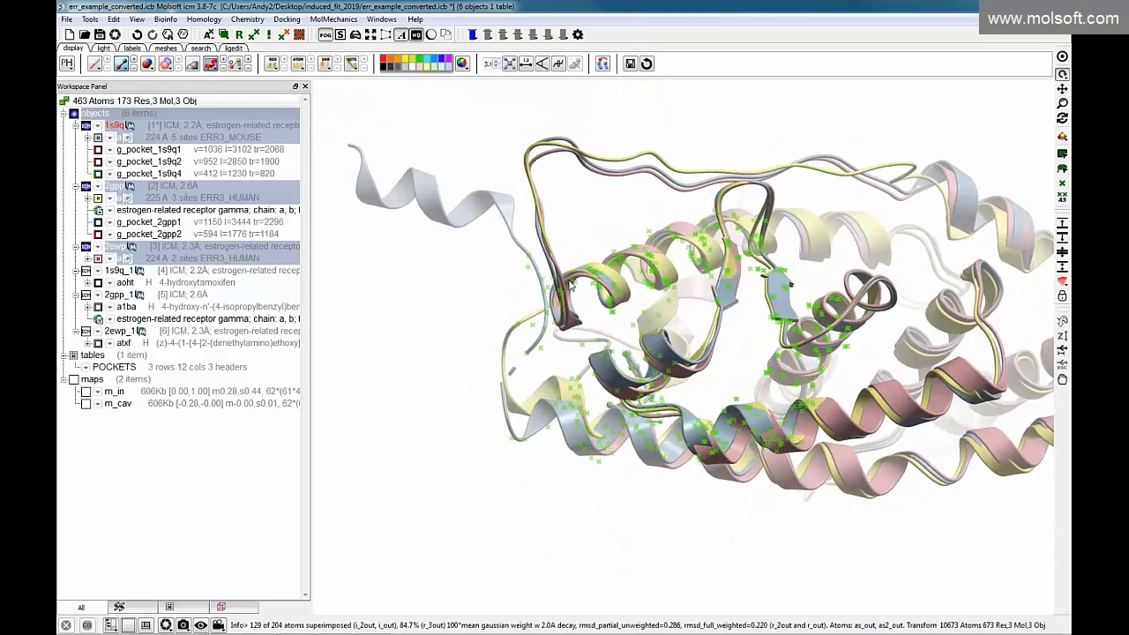
{"action": "left_click_drag", "start_coordinate": [516, 126], "coordinate": [605, 215]}
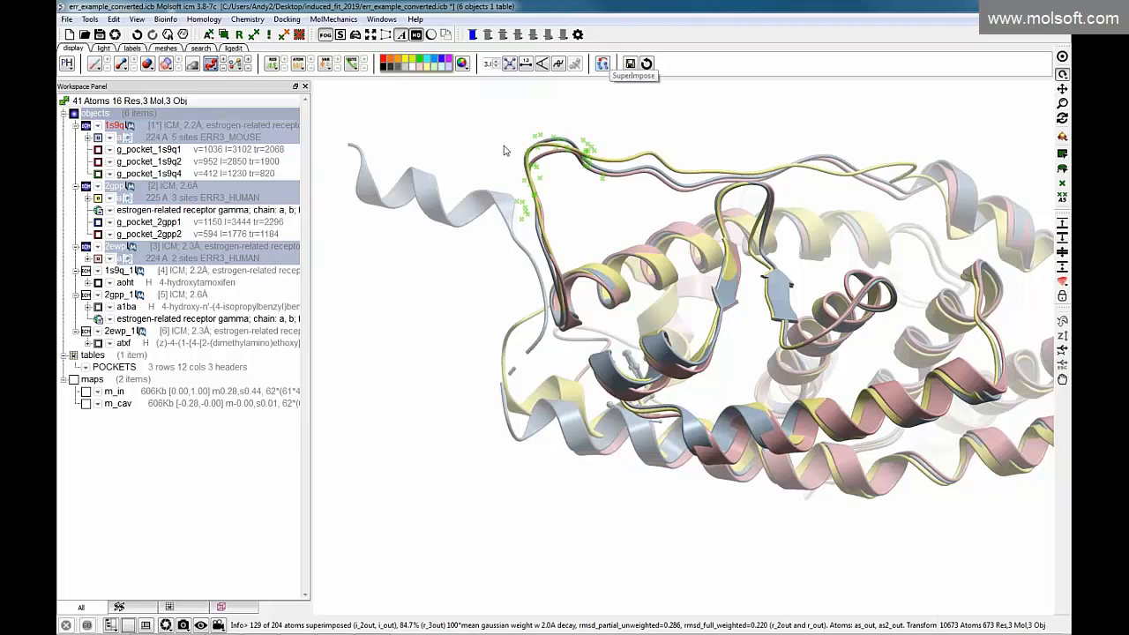
{"action": "left_click", "coordinate": [602, 64]}
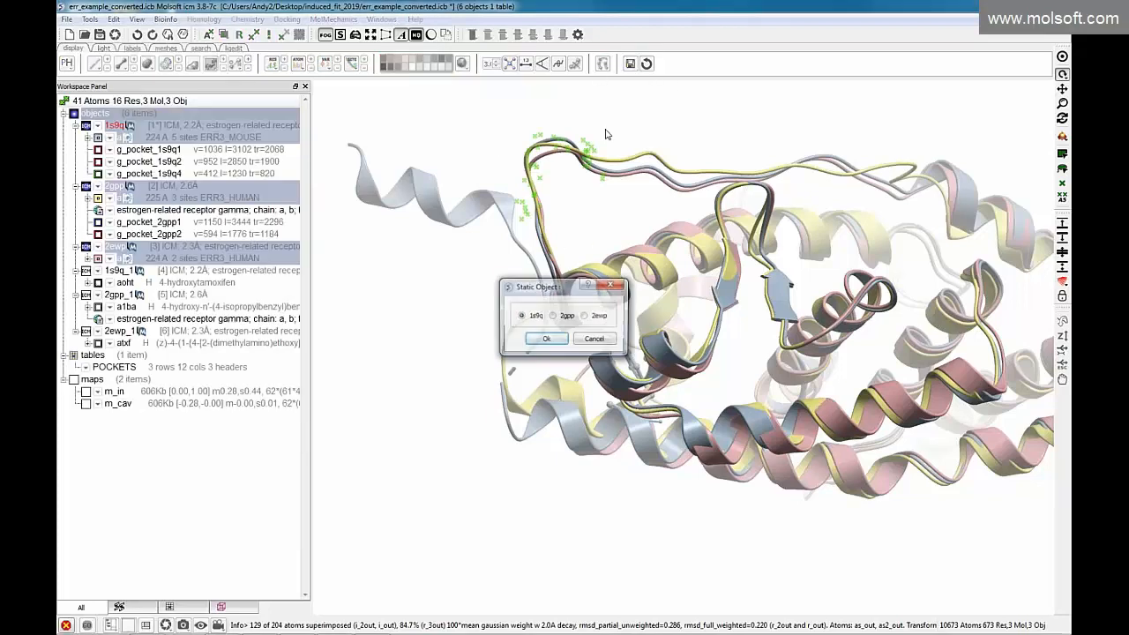
{"action": "left_click", "coordinate": [545, 339]}
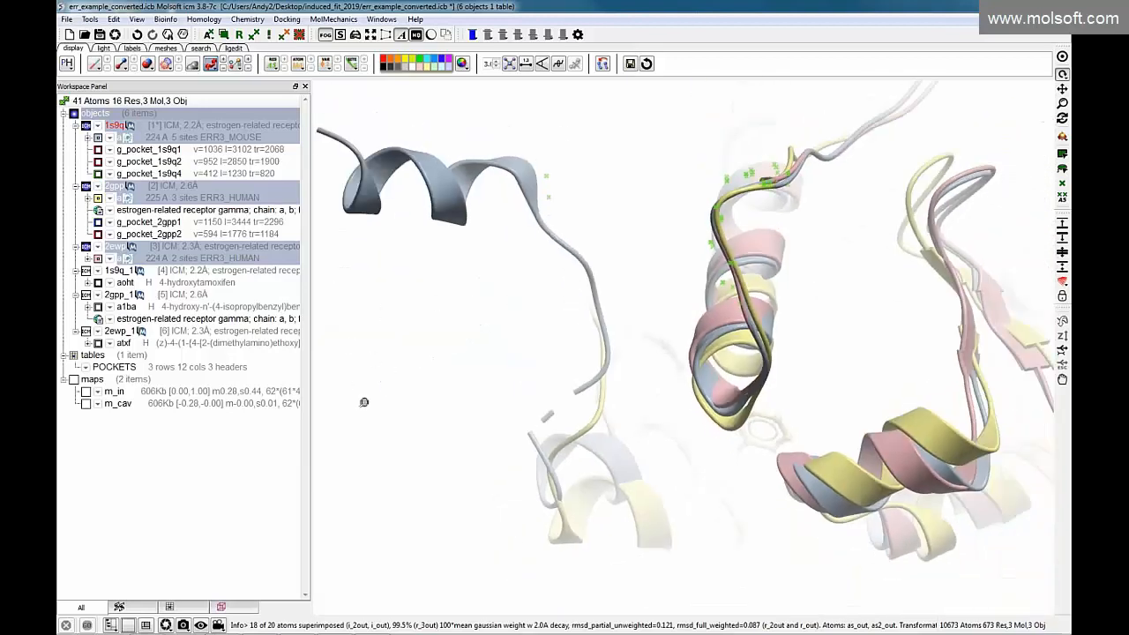
- Superimpose the three receptors again by the region around the binding pocket, keeping 1s9q static, and clear the selection
{"action": "left_click_drag", "start_coordinate": [586, 317], "coordinate": [808, 506]}
{"action": "left_click", "coordinate": [603, 64]}
{"action": "left_click", "coordinate": [547, 338]}
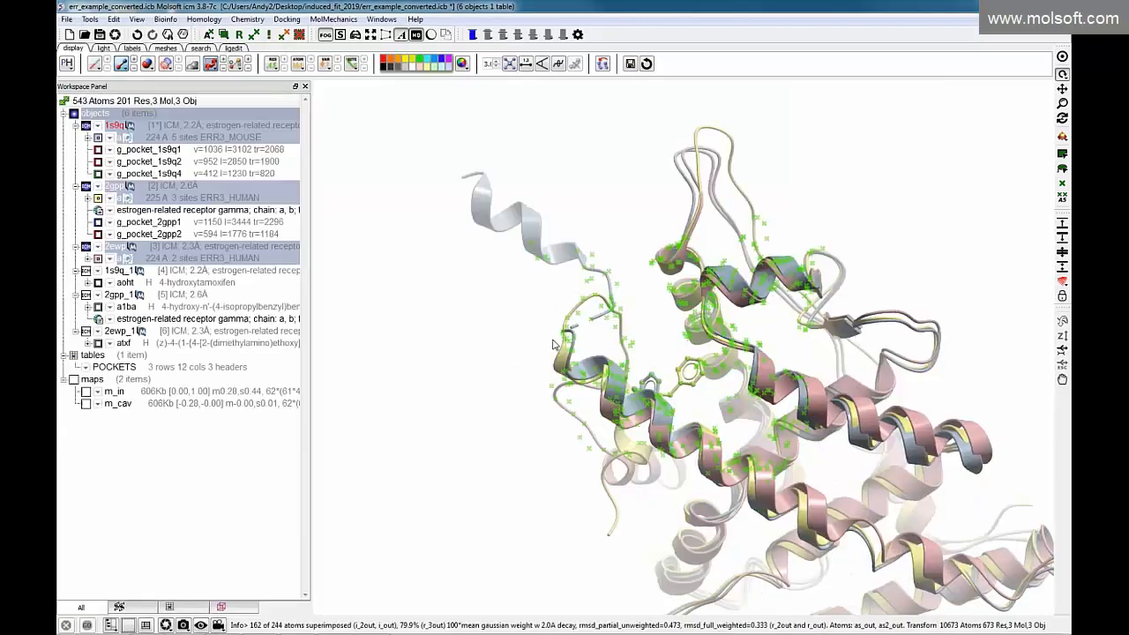
{"action": "left_click", "coordinate": [487, 326]}
{"action": "left_click_drag", "start_coordinate": [489, 327], "coordinate": [701, 401]}
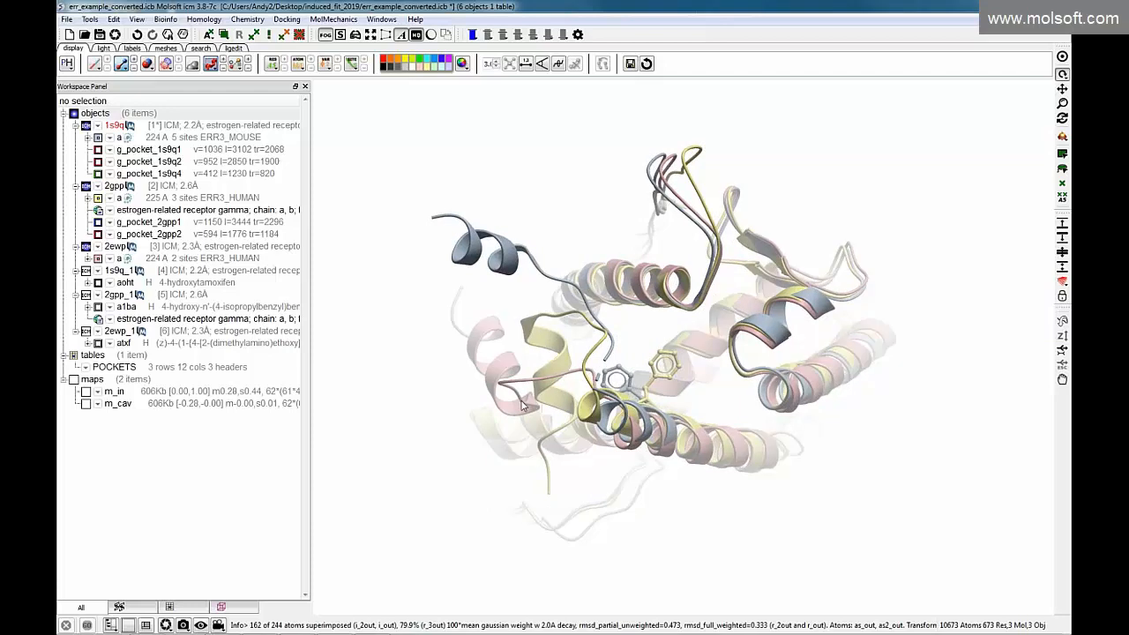
{"action": "mouse_move", "coordinate": [690, 352]}
{"action": "left_mouse_down"}
{"action": "mouse_move", "coordinate": [654, 341]}
{"action": "mouse_move", "coordinate": [675, 355]}
{"action": "left_mouse_up"}
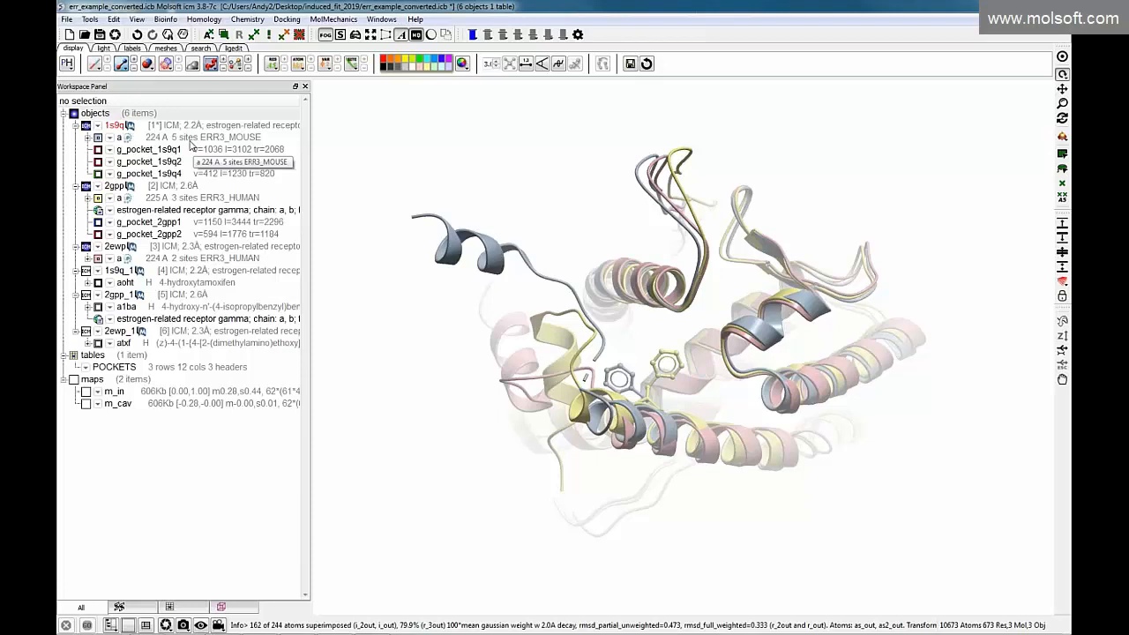
- Select chain a of both 1s9q and 2ewp and copy the green selection to the orange selection
{"action": "left_click", "coordinate": [177, 138]}
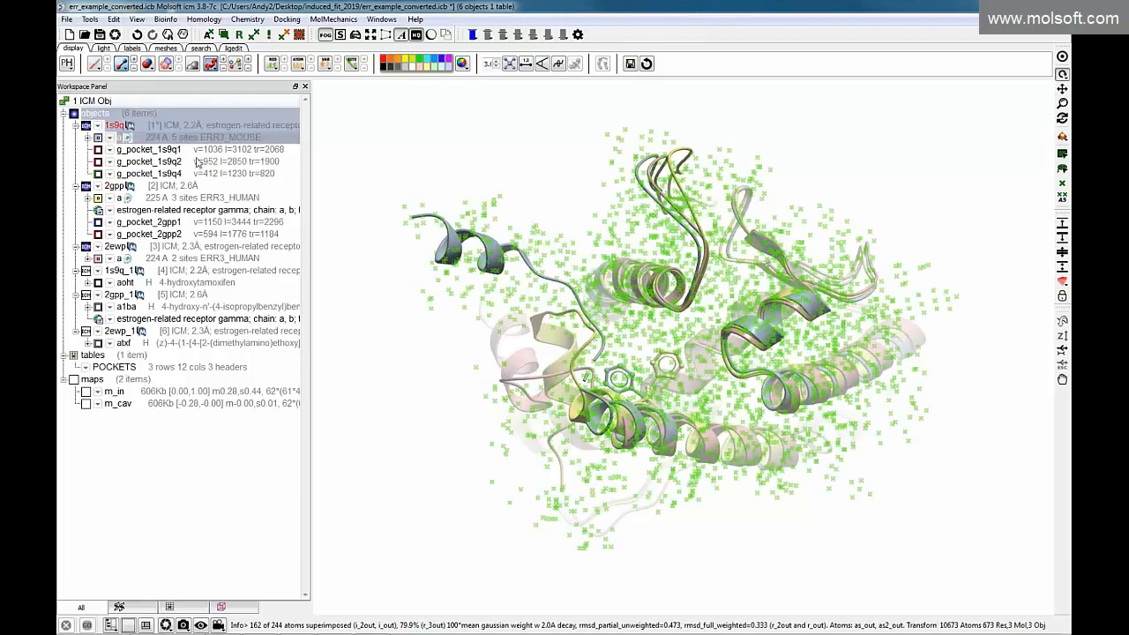
{"action": "left_click", "coordinate": [163, 260], "text": "ctrl"}
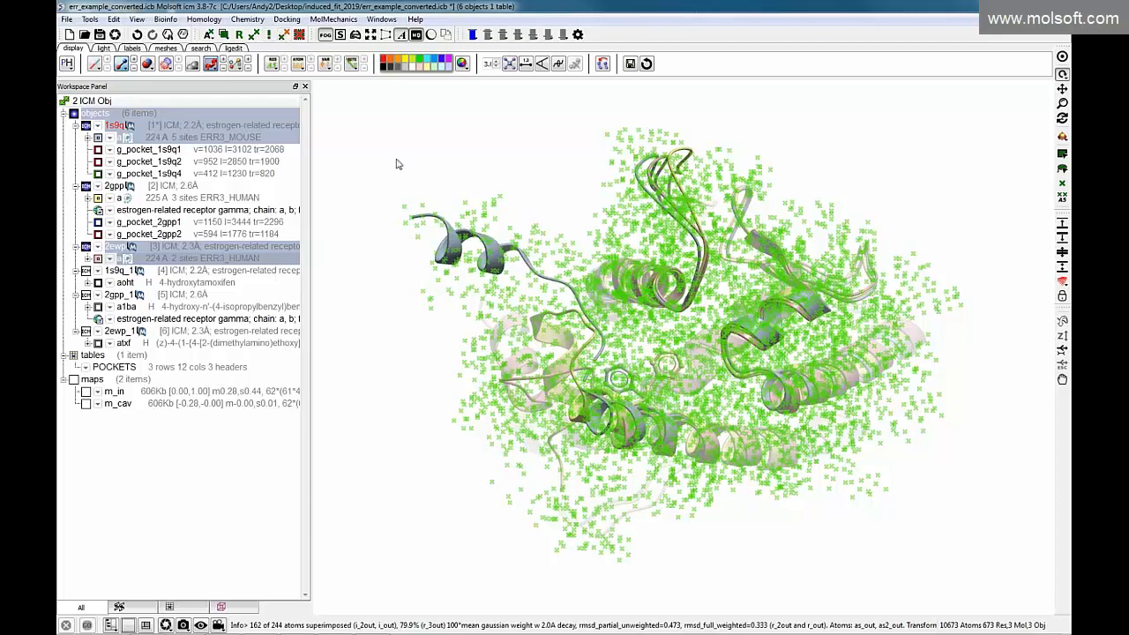
{"action": "left_click", "coordinate": [283, 36]}
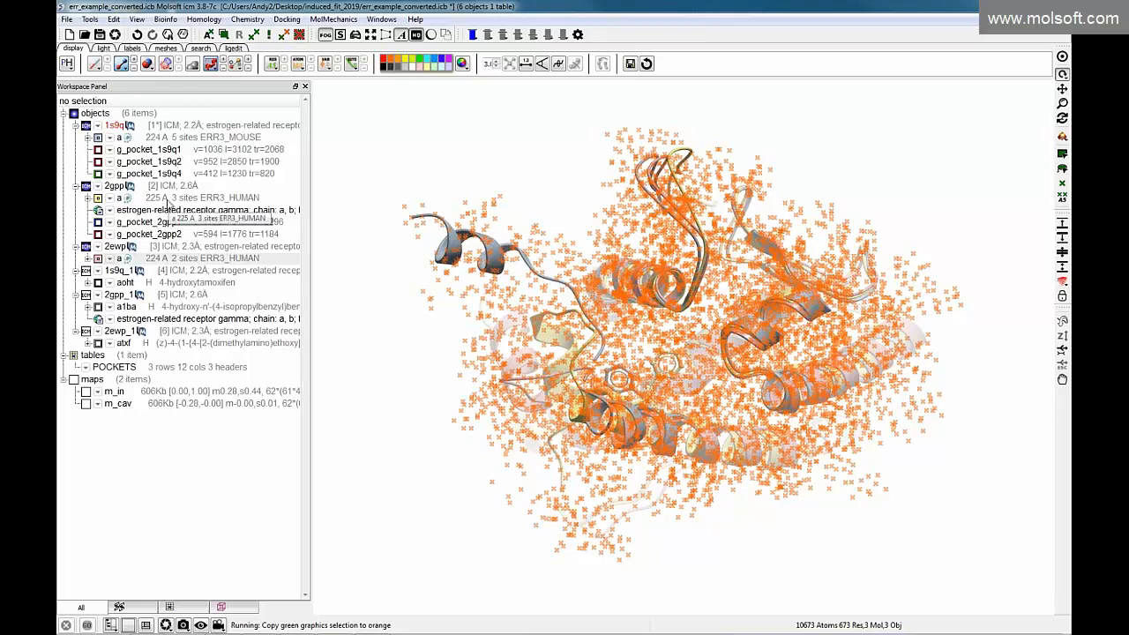
- Impose the conformations of Selection2 (1s9q and 2ewp) onto the selected chain a of 2gpp, with hydrogen re-optimization turned off
{"action": "left_click", "coordinate": [168, 202]}
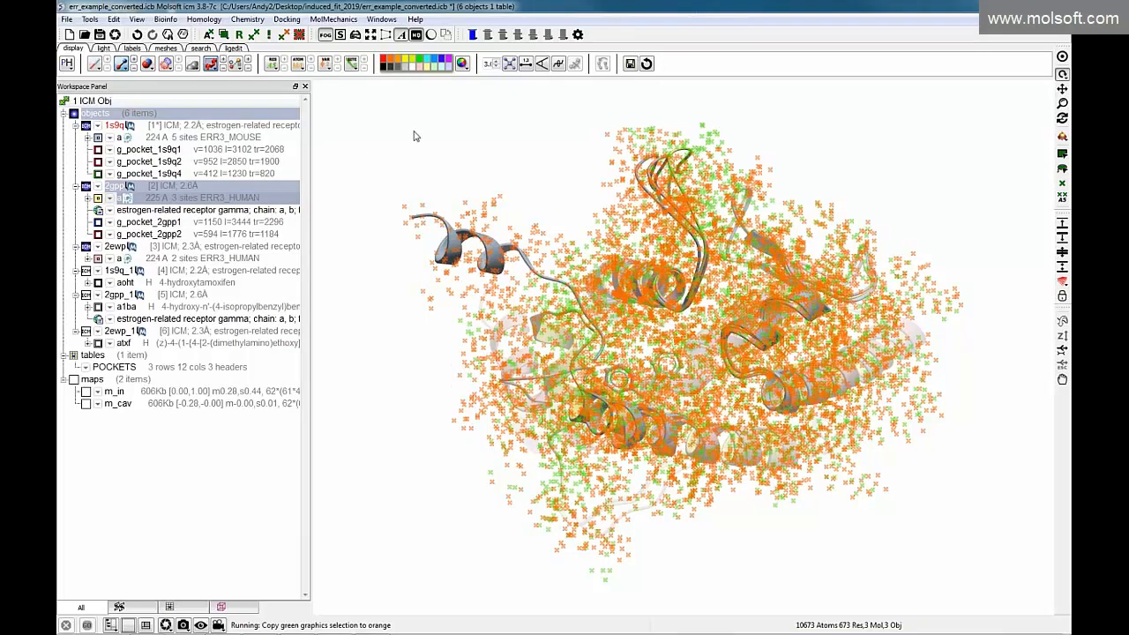
{"action": "left_click", "coordinate": [335, 19]}
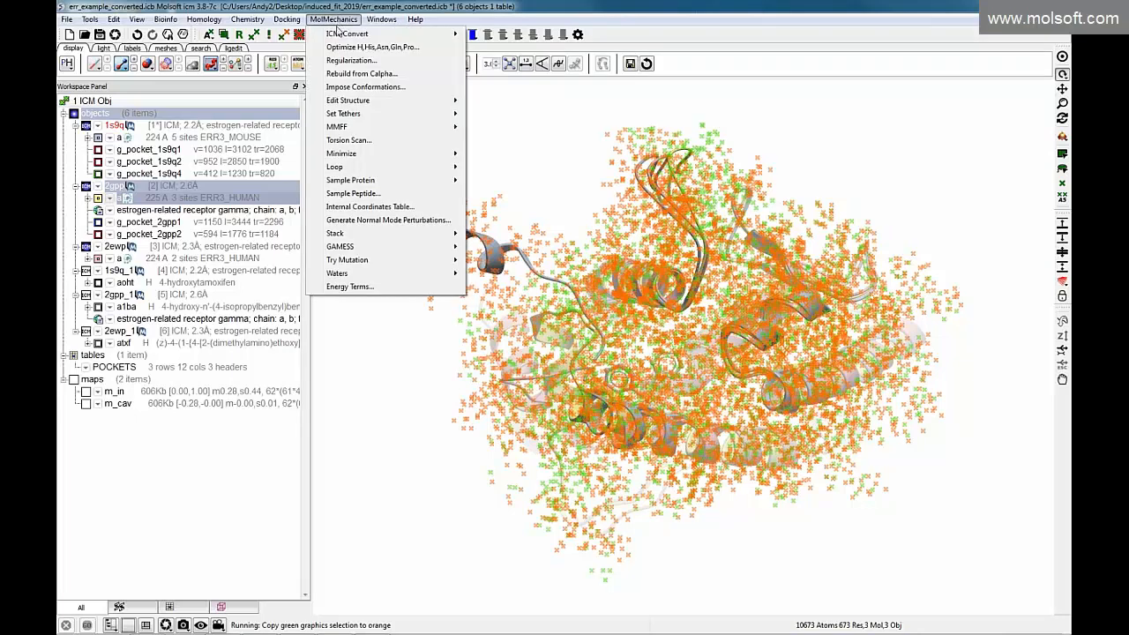
{"action": "left_click", "coordinate": [353, 88]}
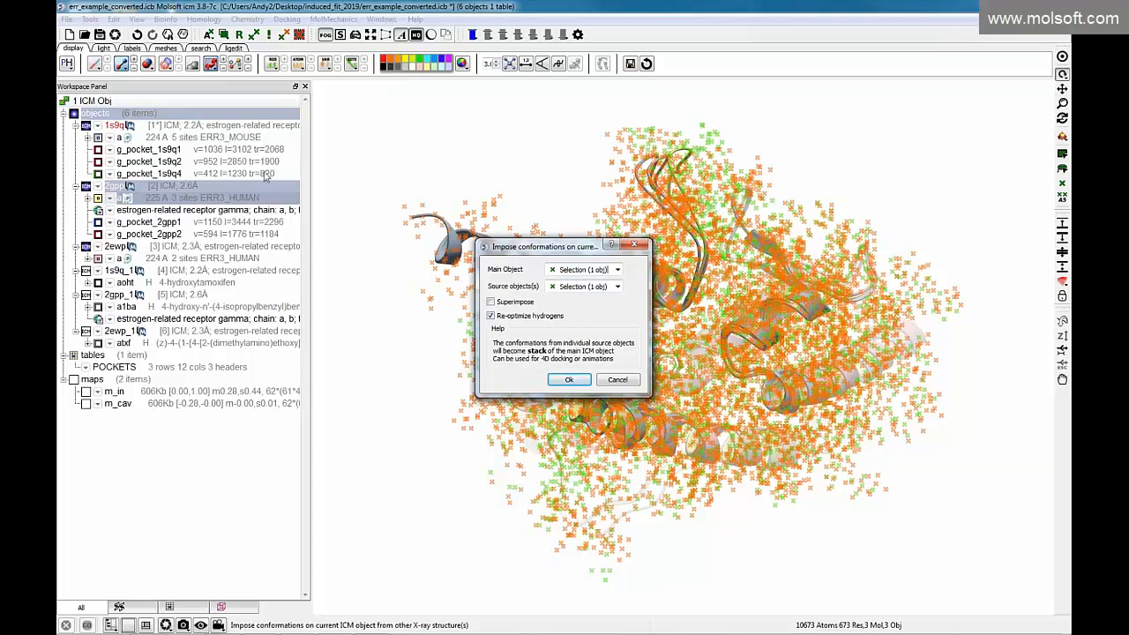
{"action": "left_click", "coordinate": [617, 287]}
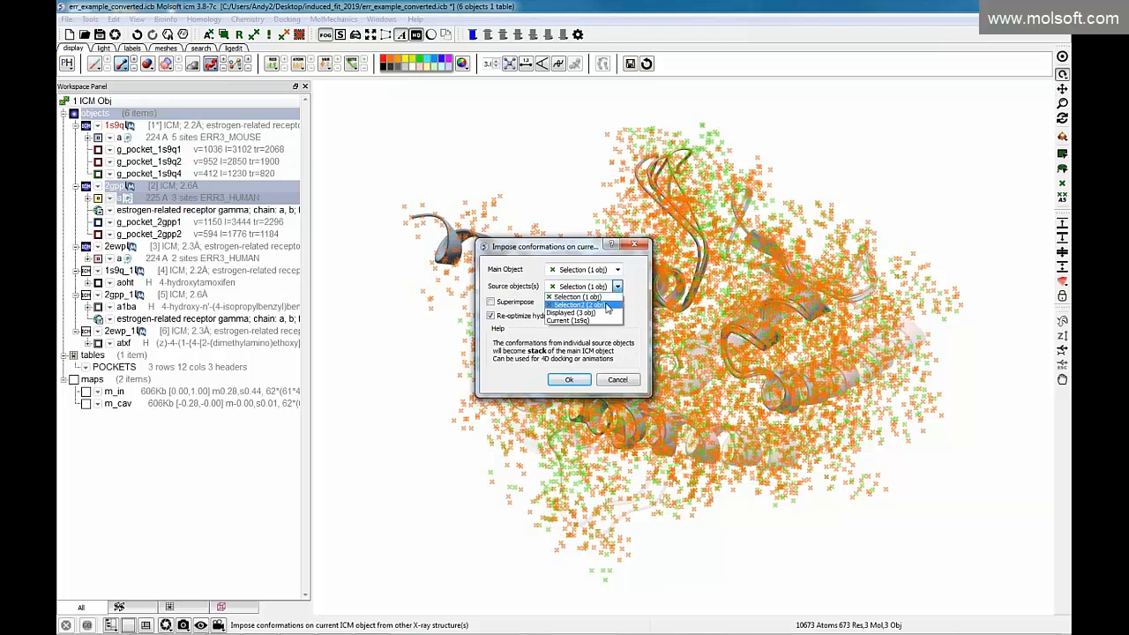
{"action": "left_click", "coordinate": [553, 307]}
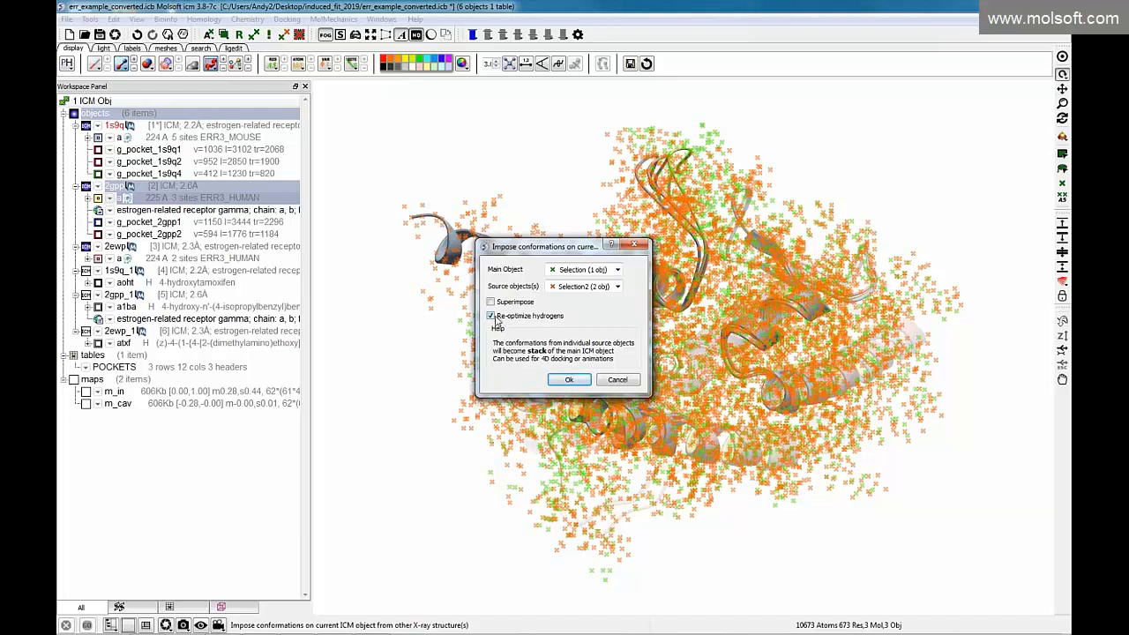
{"action": "left_click", "coordinate": [508, 317]}
{"action": "left_click", "coordinate": [569, 380]}
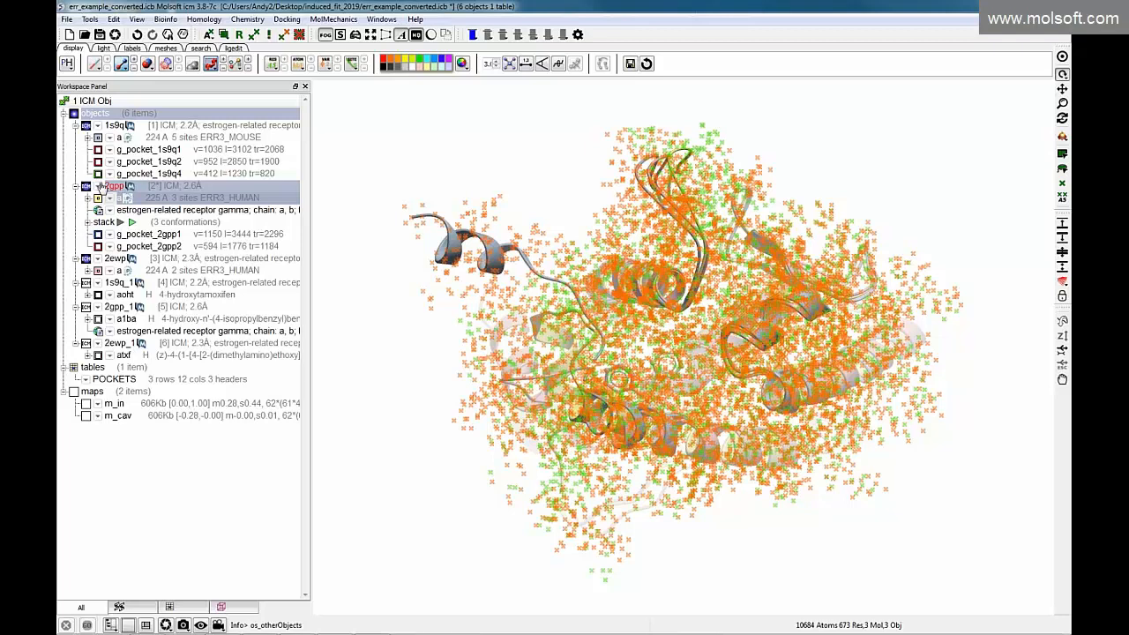
- Clear the selection, then expand the 2gpp conformation stack and view its 2gpp, 1s9q and 2ewp conformations
{"action": "left_click", "coordinate": [299, 35]}
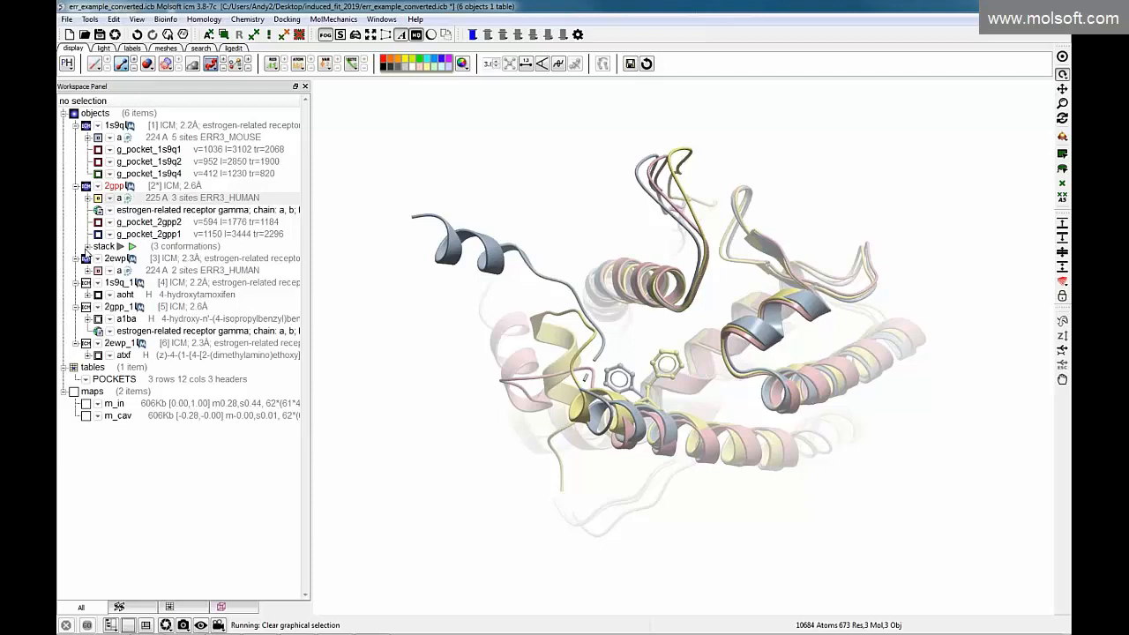
{"action": "left_click", "coordinate": [87, 246]}
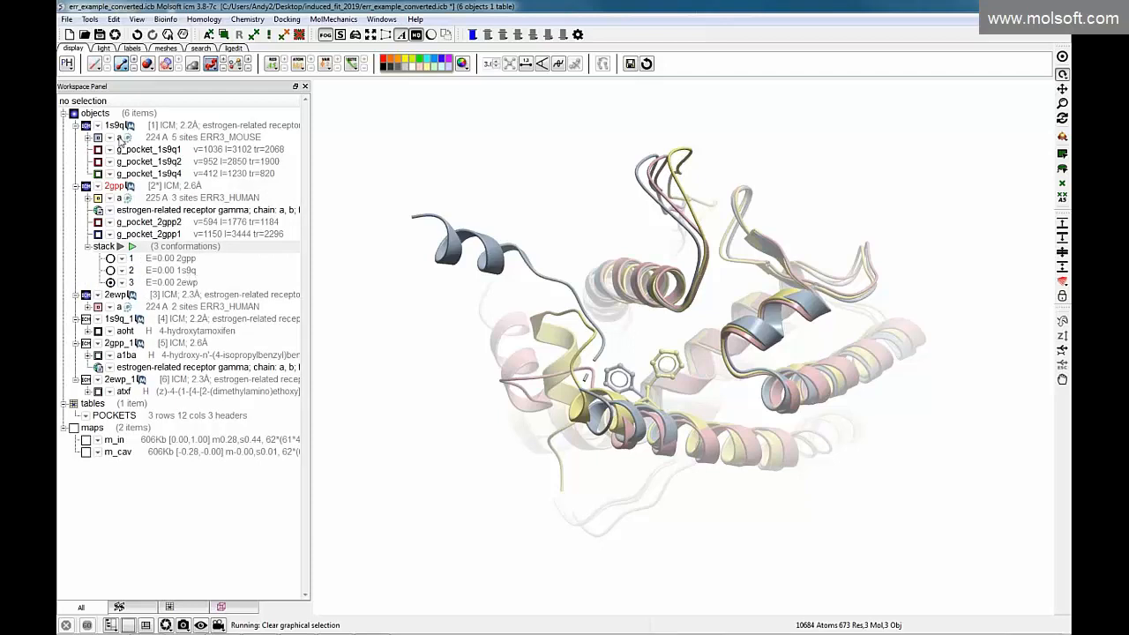
{"action": "left_click", "coordinate": [110, 281]}
{"action": "left_click", "coordinate": [111, 270]}
{"action": "left_click", "coordinate": [110, 259]}
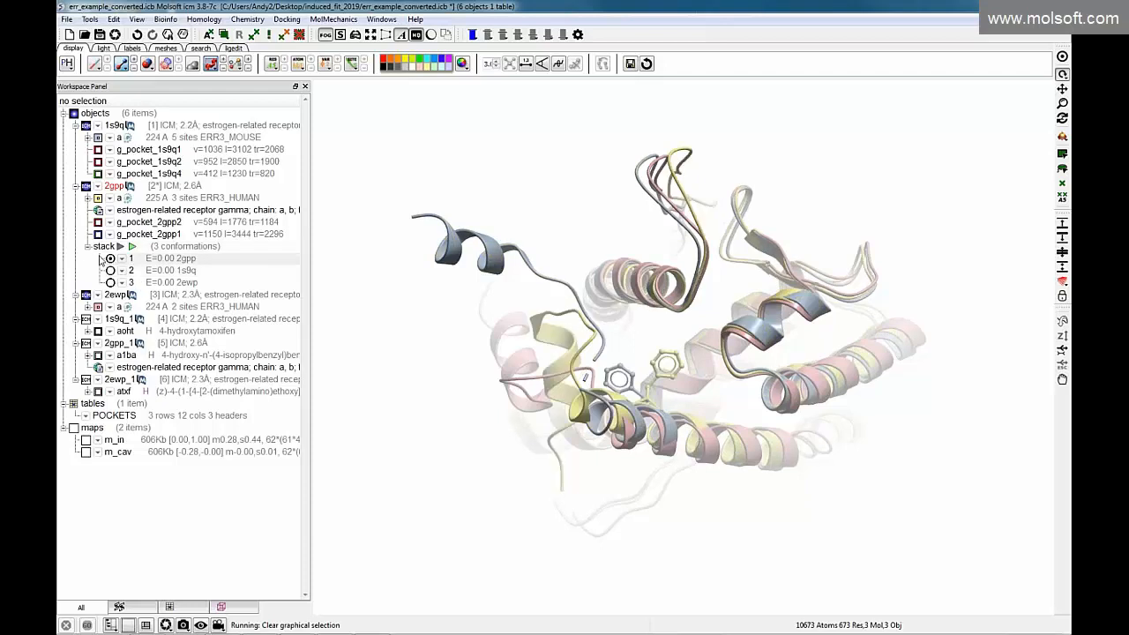
{"action": "left_click", "coordinate": [110, 270]}
{"action": "left_click", "coordinate": [110, 282]}
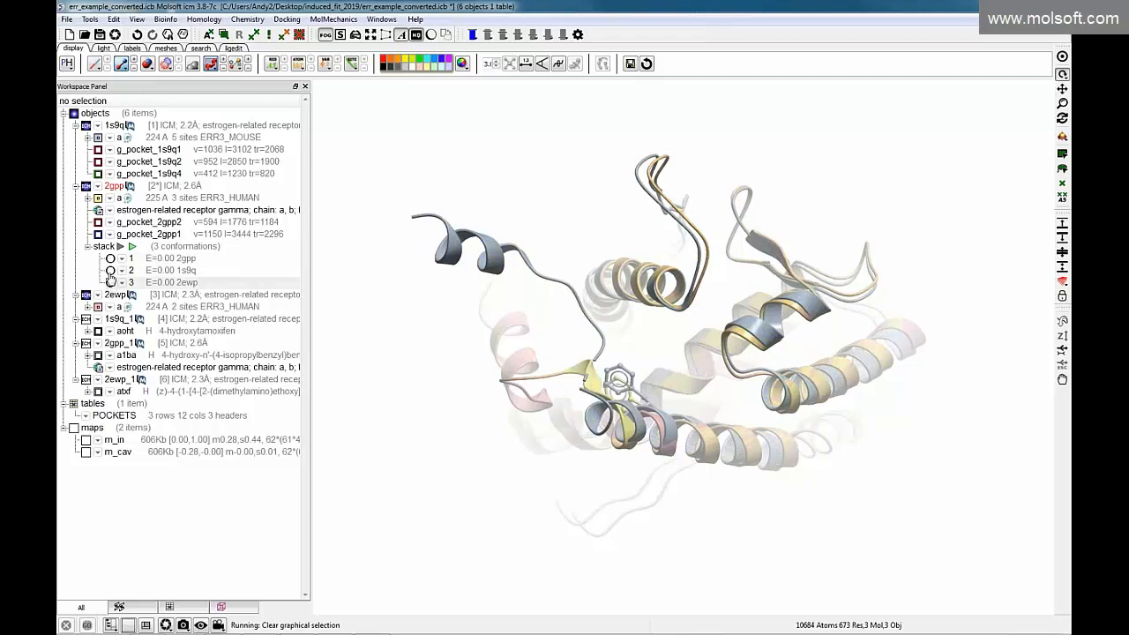
{"action": "left_click", "coordinate": [110, 270]}
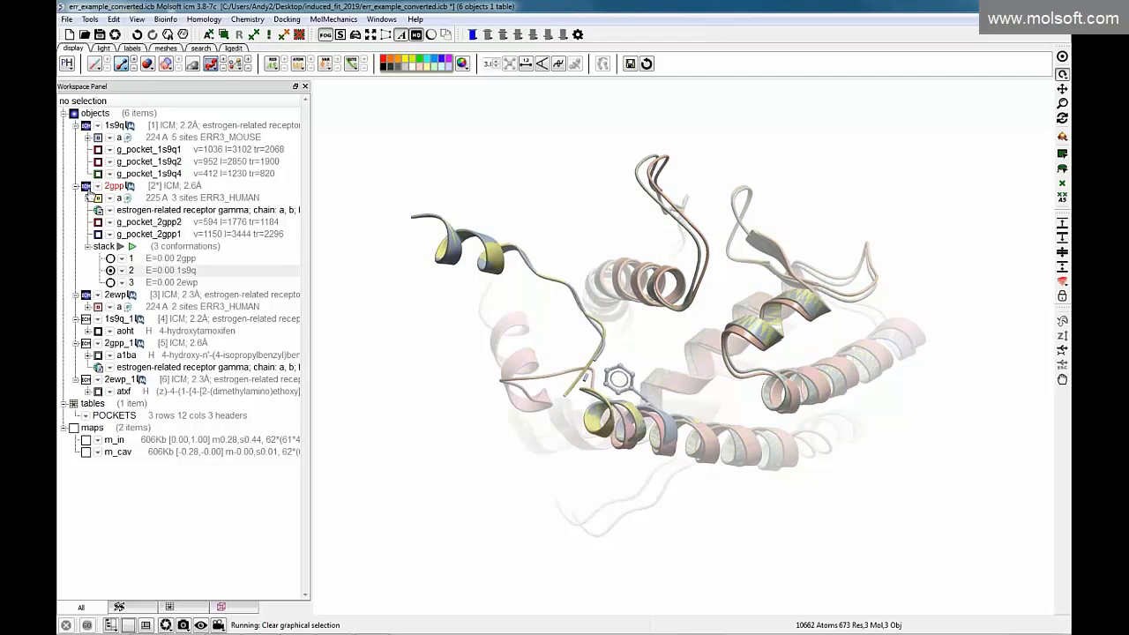
- Hide 1s9q and 2ewp so only 2gpp is displayed, and view its stack conformations 1, 2 and 3
{"action": "left_click", "coordinate": [86, 127]}
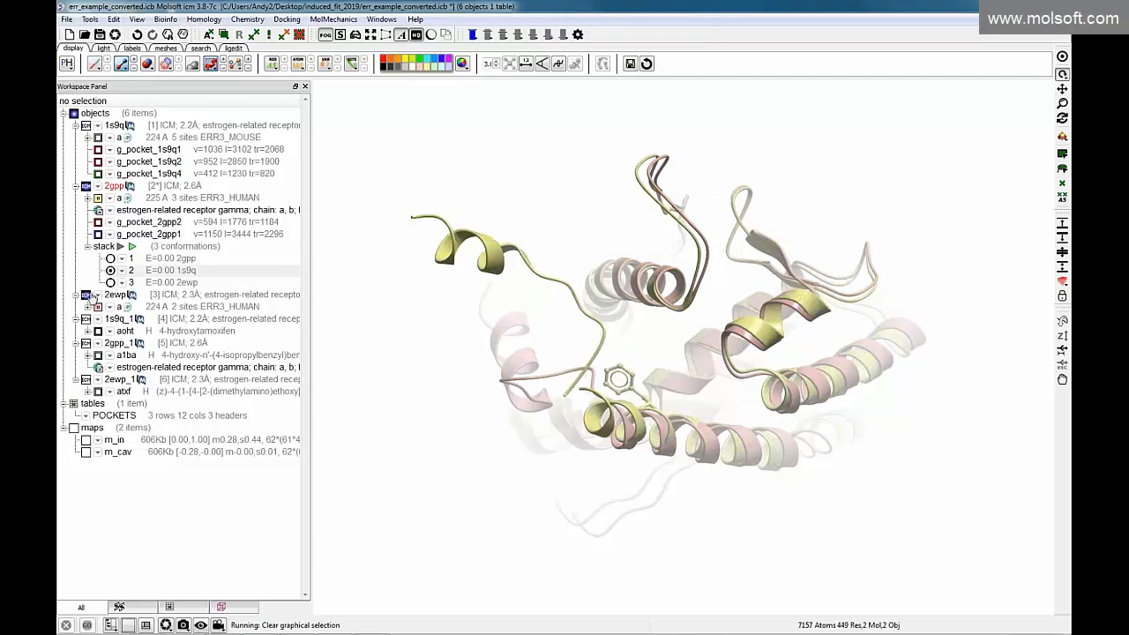
{"action": "left_click", "coordinate": [86, 295]}
{"action": "left_click", "coordinate": [110, 258]}
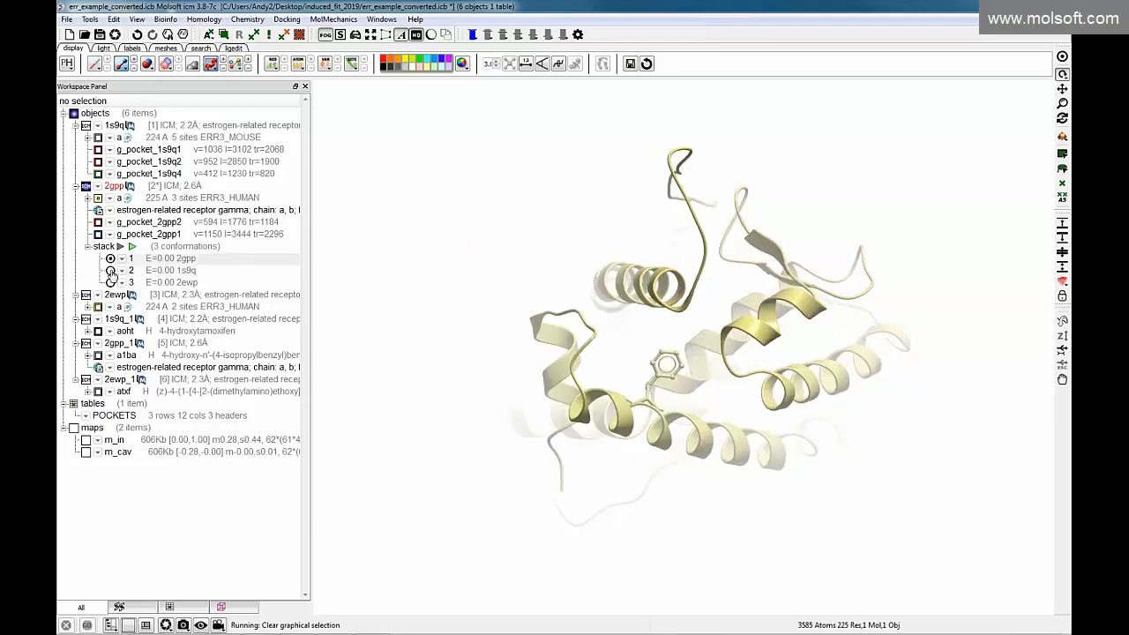
{"action": "left_click", "coordinate": [111, 270]}
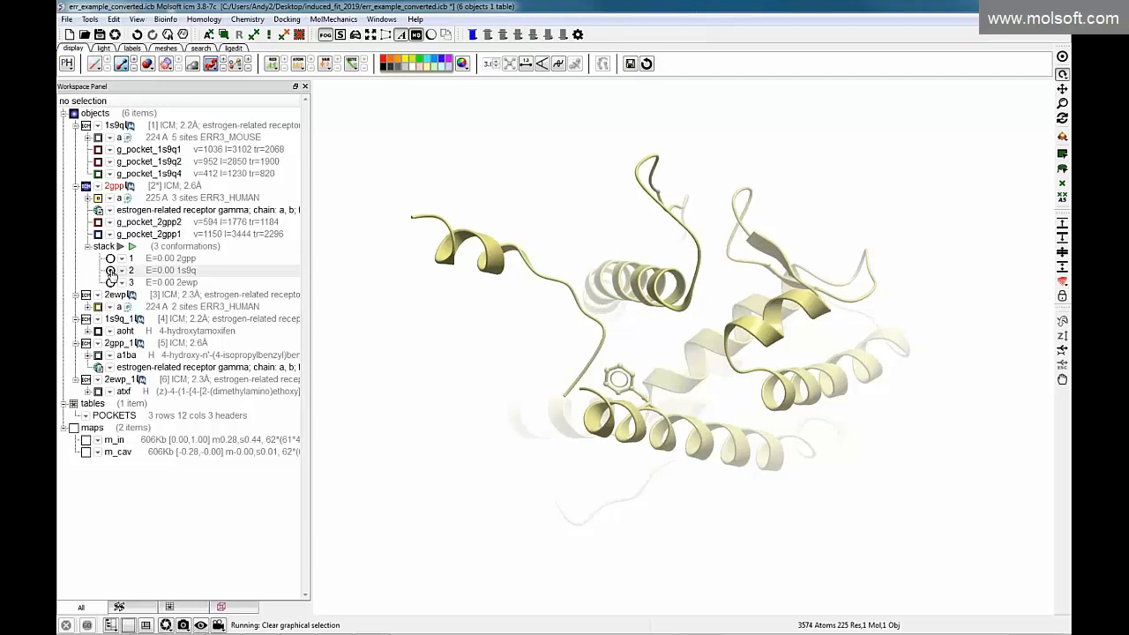
{"action": "left_click", "coordinate": [110, 283]}
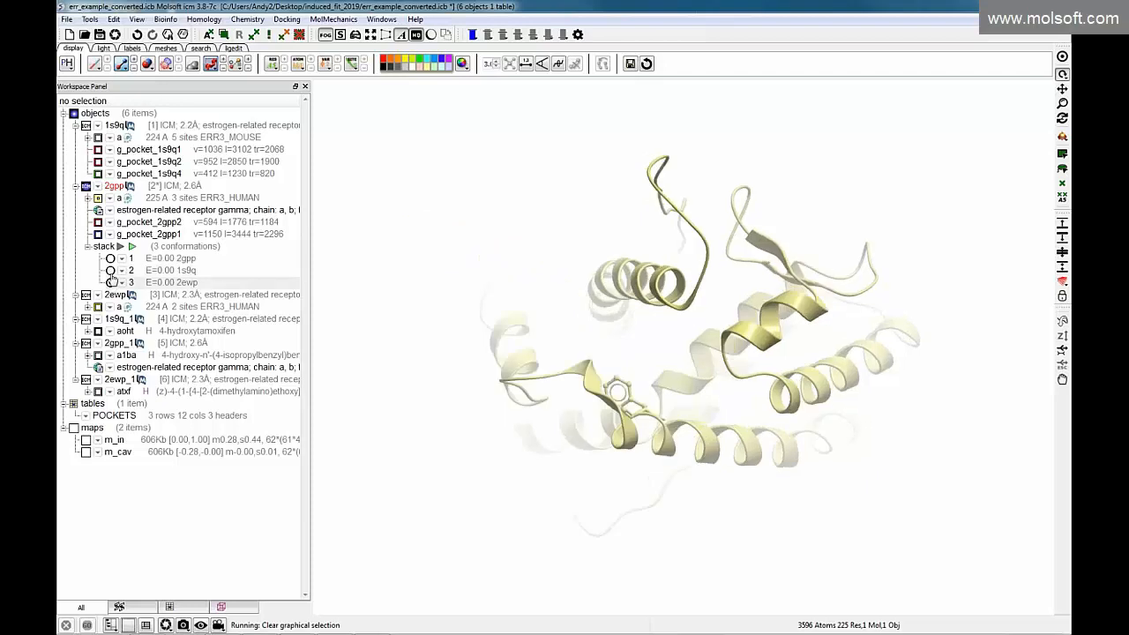
- Switch repeatedly between the 2gpp stack conformations to compare the structural changes, and play and stop the stack animation
{"action": "left_click", "coordinate": [111, 270]}
{"action": "left_click", "coordinate": [110, 283]}
{"action": "left_click", "coordinate": [111, 270]}
{"action": "left_click", "coordinate": [111, 283]}
{"action": "left_click", "coordinate": [110, 270]}
{"action": "left_click", "coordinate": [109, 283]}
{"action": "left_click", "coordinate": [110, 270]}
{"action": "left_click", "coordinate": [109, 258]}
{"action": "left_click", "coordinate": [110, 270]}
{"action": "left_click", "coordinate": [109, 282]}
{"action": "left_click", "coordinate": [109, 270]}
{"action": "left_click", "coordinate": [109, 258]}
{"action": "left_click", "coordinate": [109, 271]}
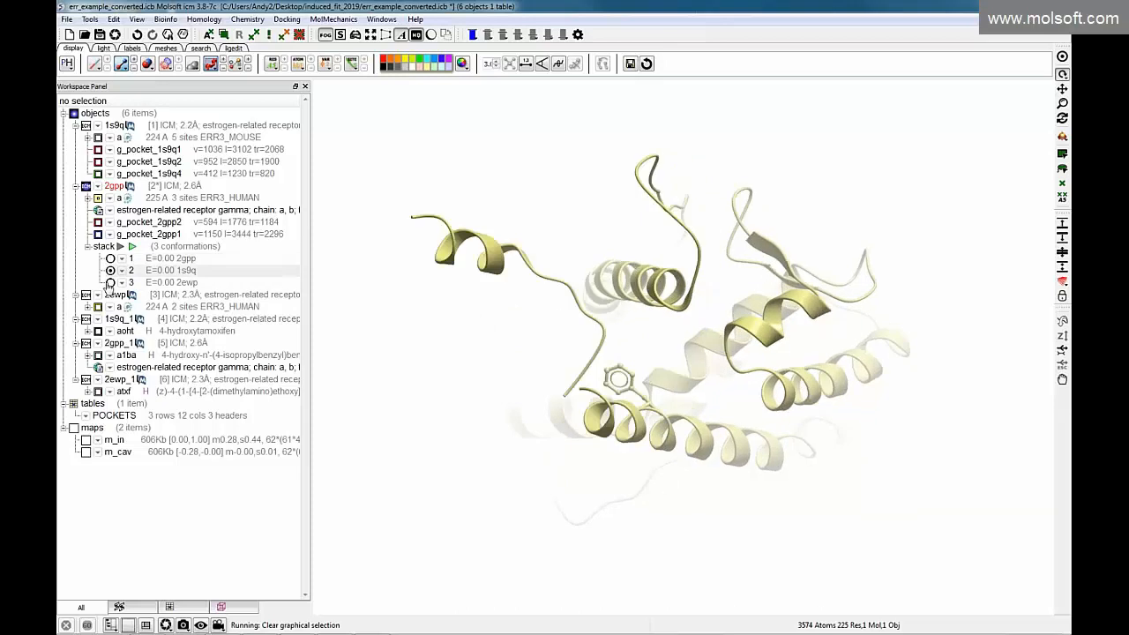
{"action": "left_click", "coordinate": [110, 283]}
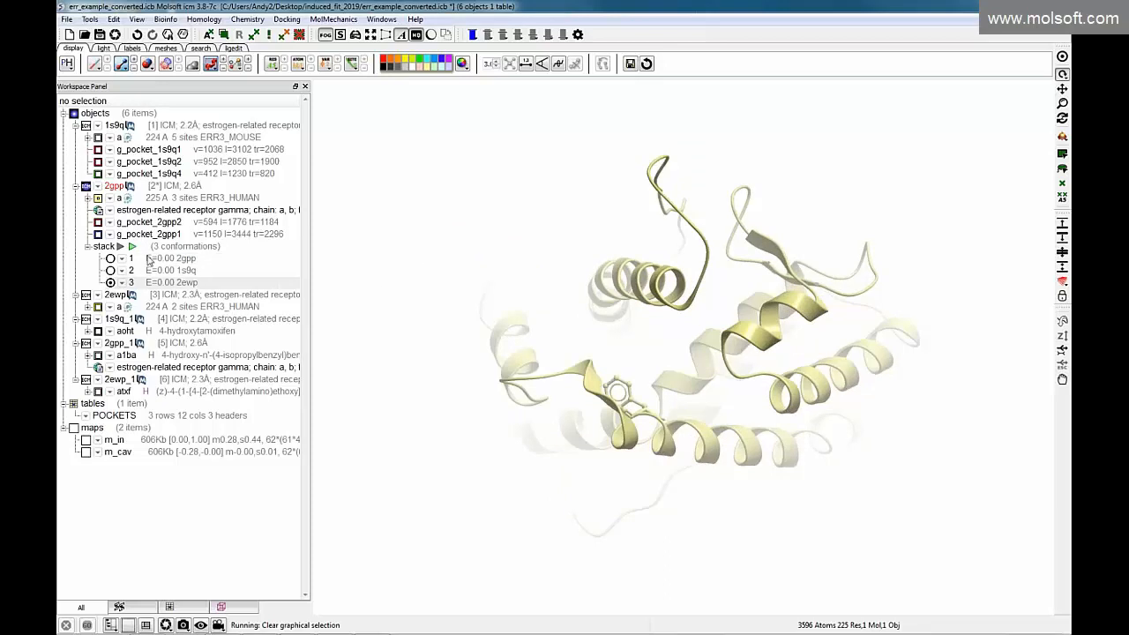
{"action": "left_click", "coordinate": [132, 248]}
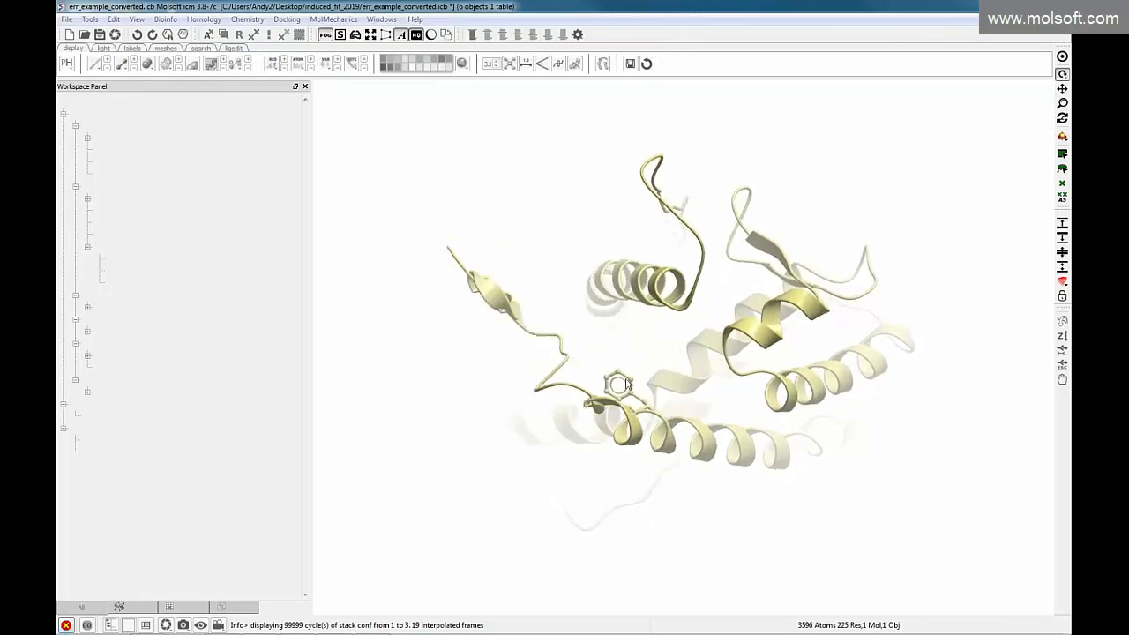
{"action": "left_click", "coordinate": [65, 625]}
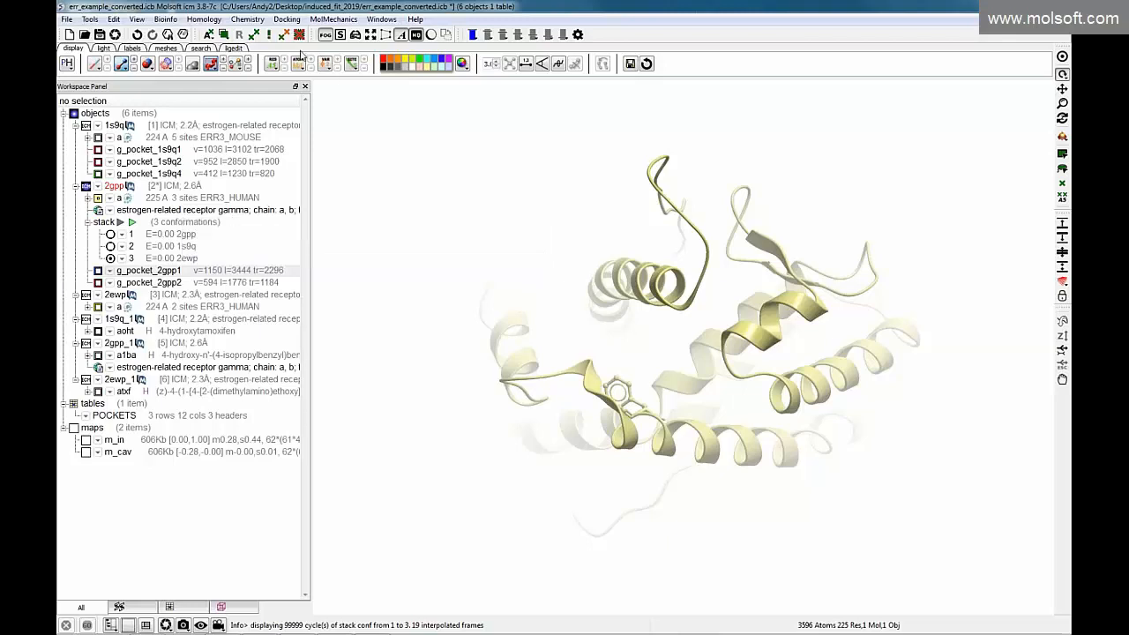
- Start a new docking project named webinar4D and choose a_2gpp. as its receptor object
{"action": "left_click", "coordinate": [288, 19]}
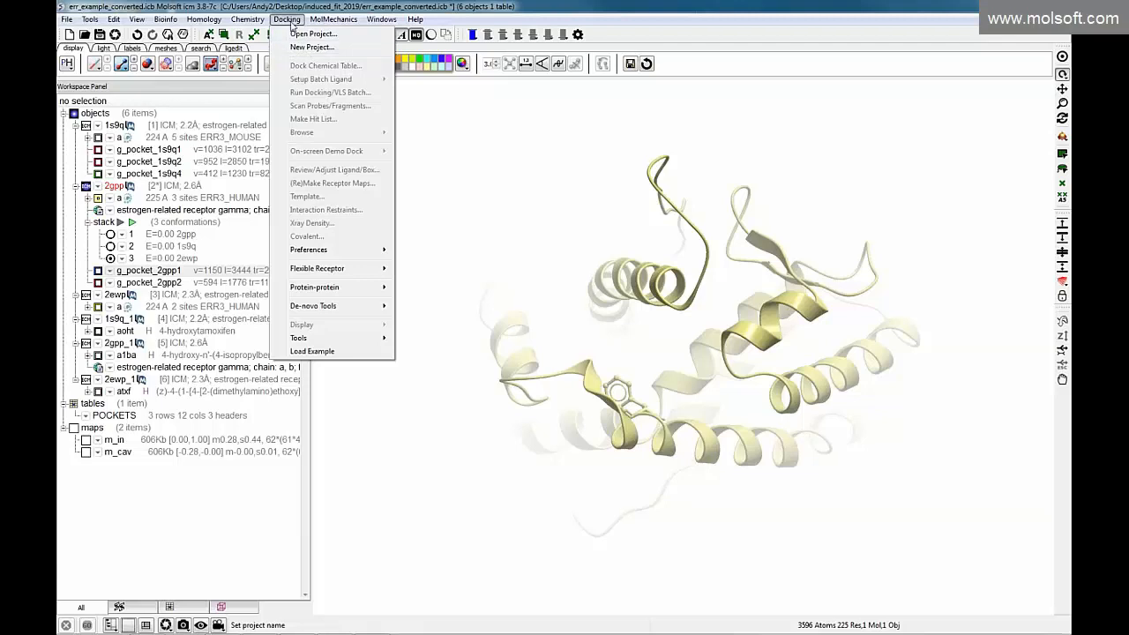
{"action": "left_click", "coordinate": [294, 50]}
{"action": "left_click_drag", "start_coordinate": [546, 196], "coordinate": [447, 179]}
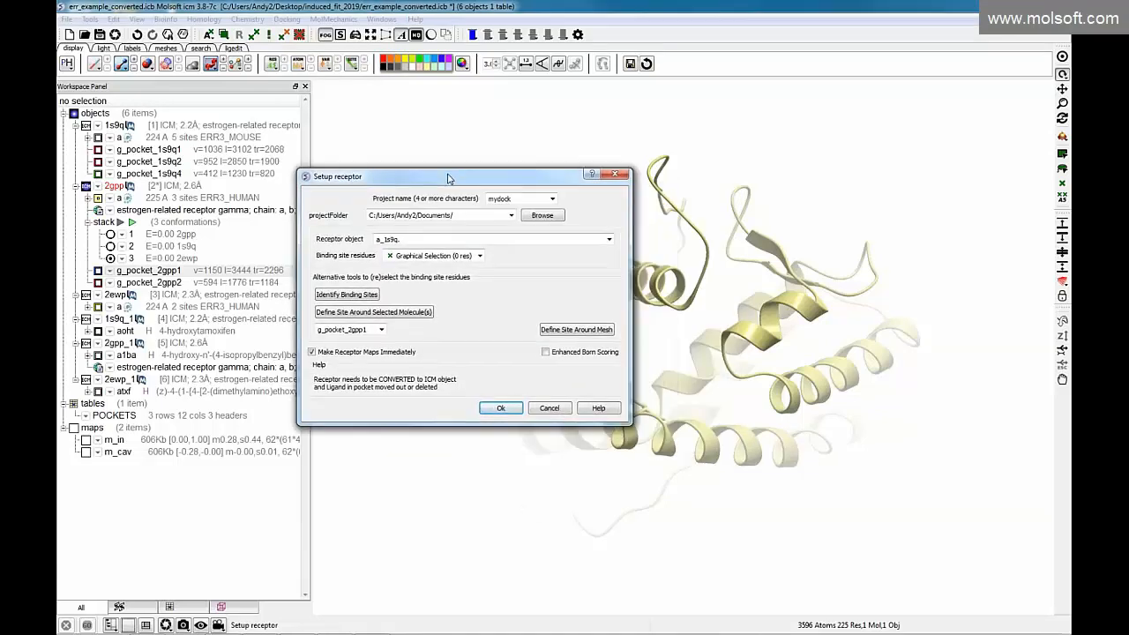
{"action": "double_click", "coordinate": [506, 197]}
{"action": "type", "text": "webinar4D"}
{"action": "left_click", "coordinate": [608, 240]}
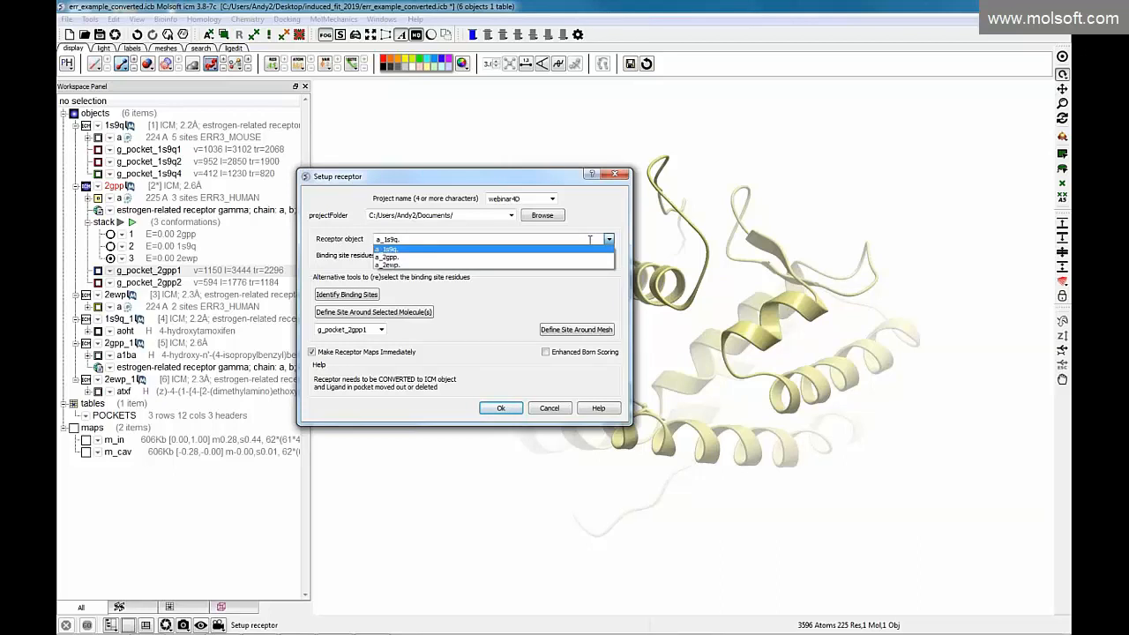
{"action": "left_click", "coordinate": [420, 257]}
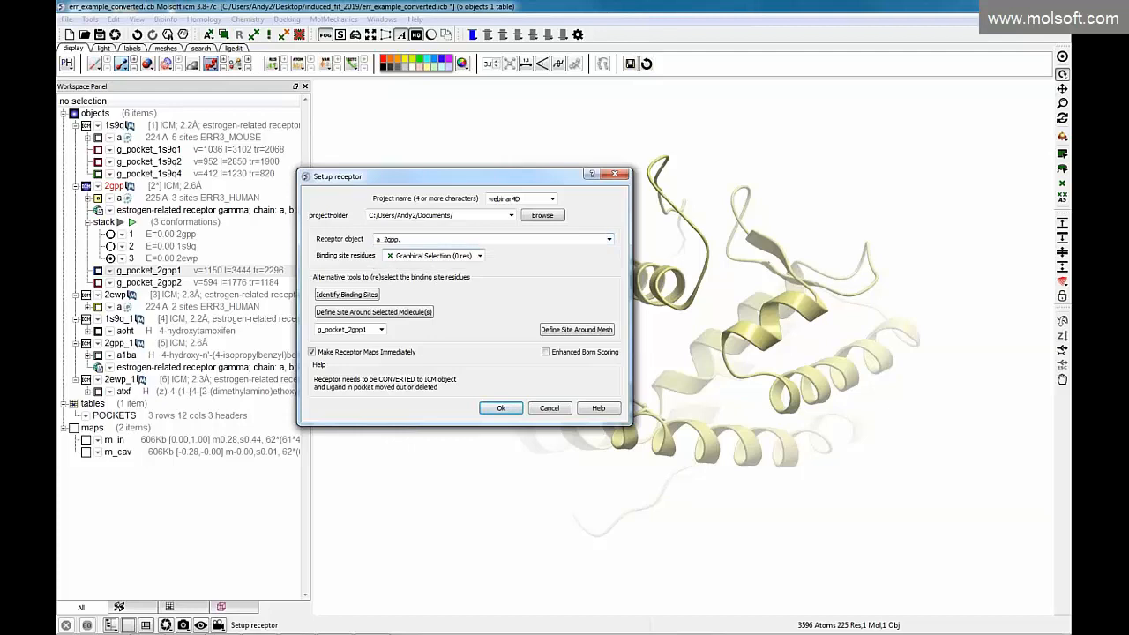
- Display the g_pocket_2gpp1 mesh and define the docking site around it
{"action": "left_click_drag", "start_coordinate": [449, 186], "coordinate": [343, 296]}
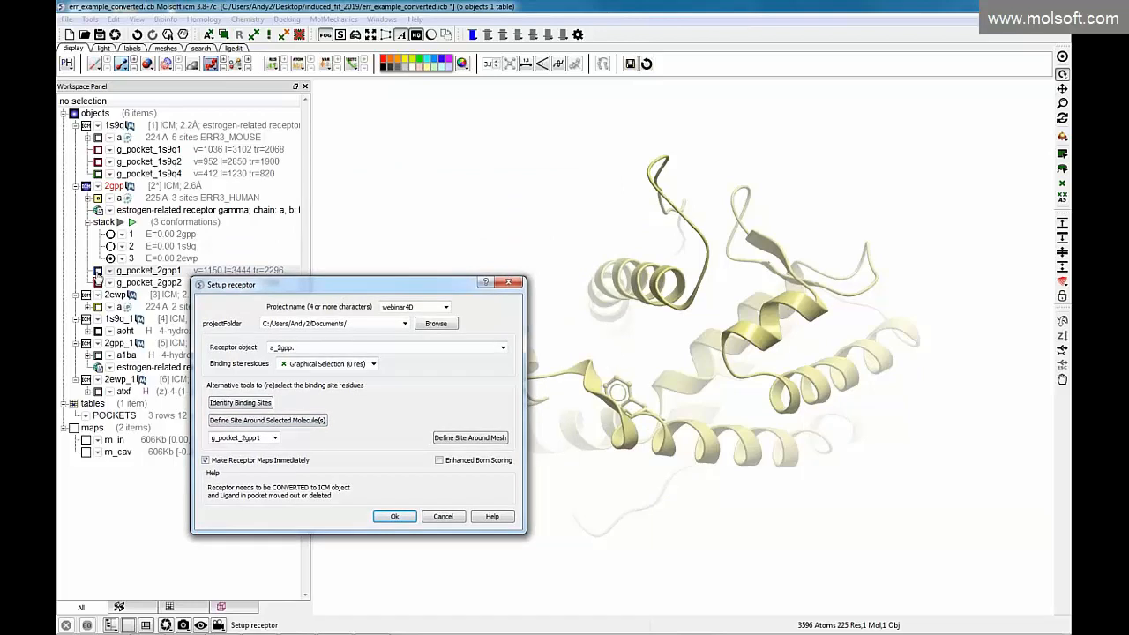
{"action": "left_click", "coordinate": [98, 271]}
{"action": "left_click", "coordinate": [98, 282]}
{"action": "left_click", "coordinate": [97, 282]}
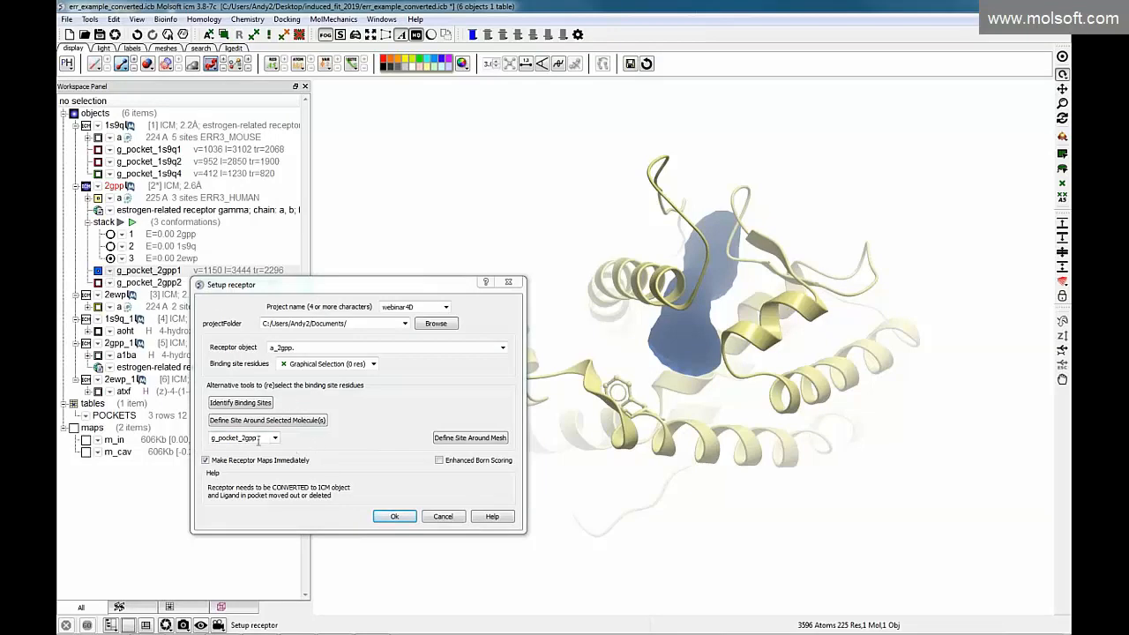
{"action": "left_click", "coordinate": [274, 438]}
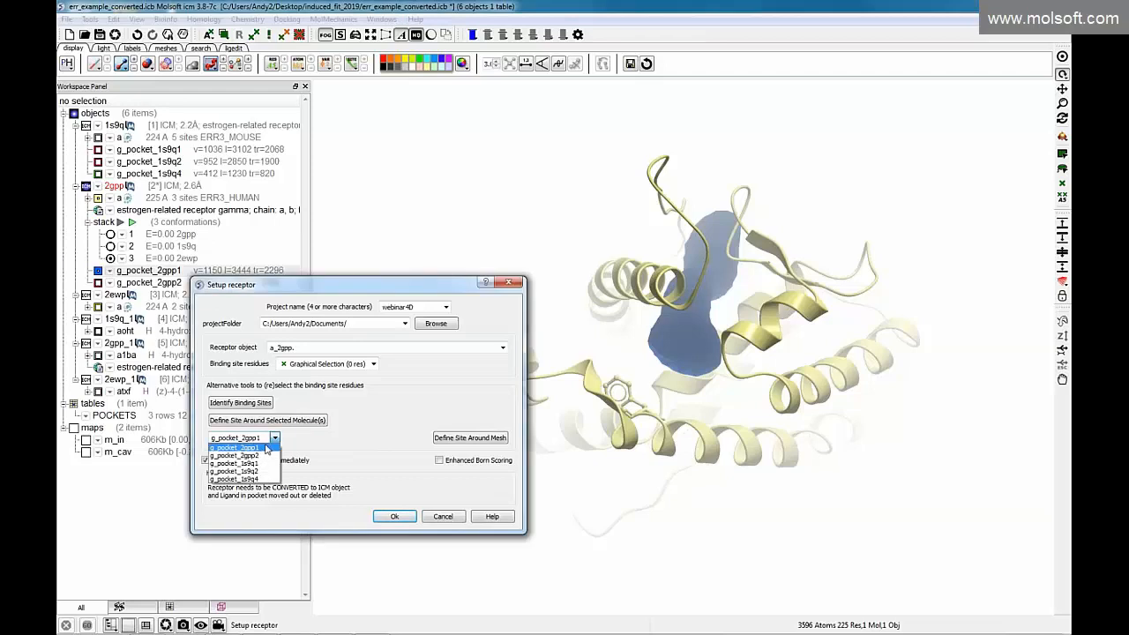
{"action": "left_click", "coordinate": [262, 449]}
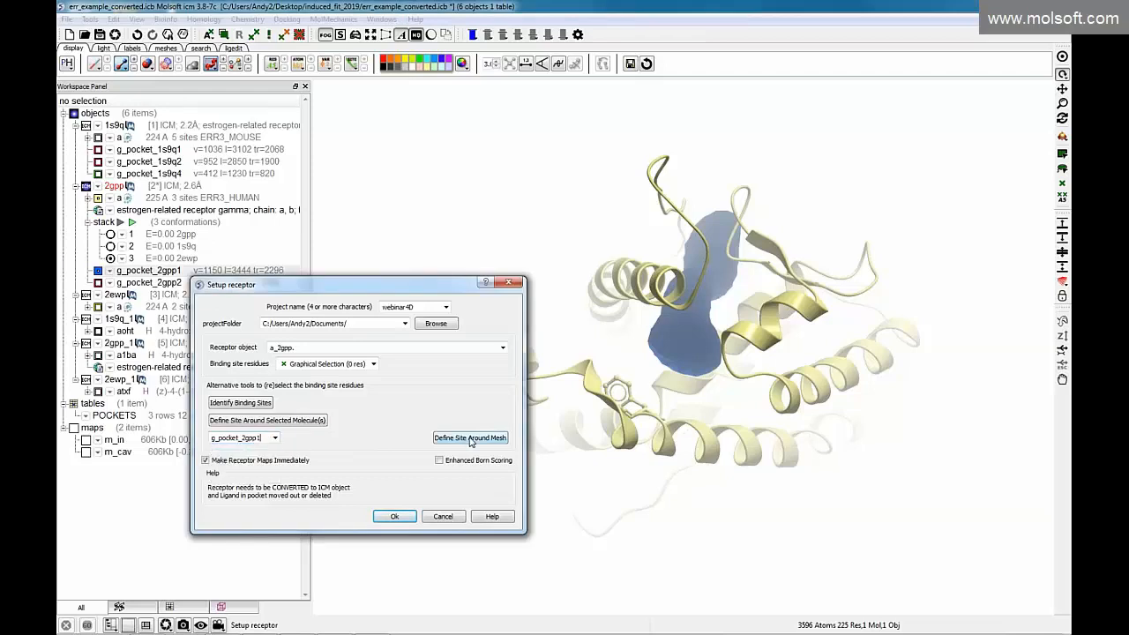
{"action": "left_click", "coordinate": [486, 441]}
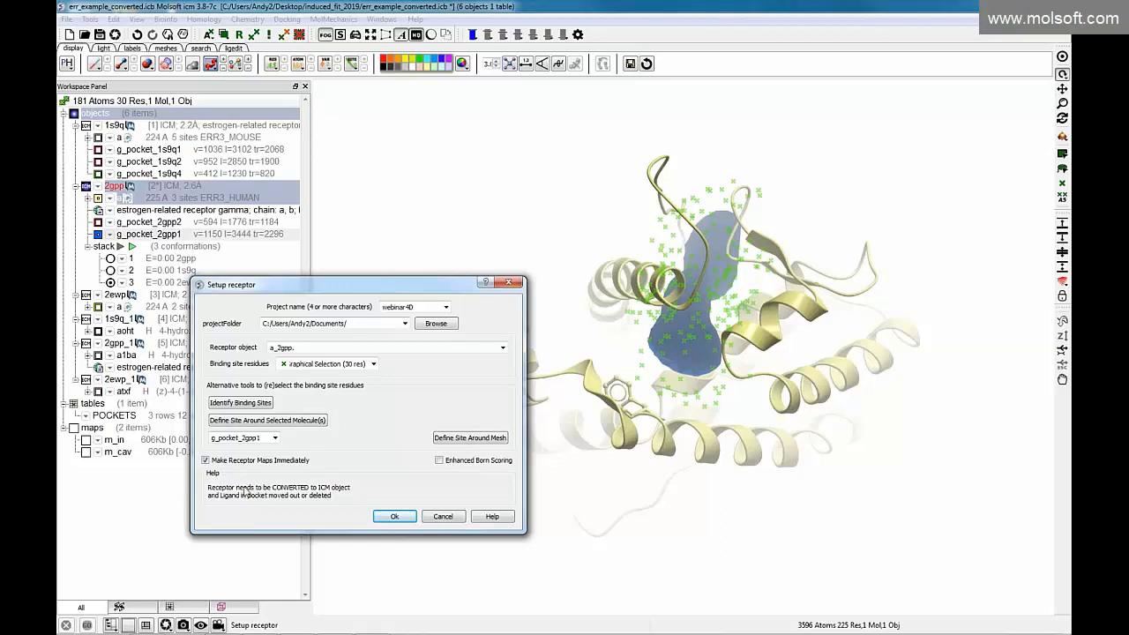
- Run the receptor setup with immediate map making turned off, accept the probe position, and slightly shrink and accept the docking box
{"action": "left_click", "coordinate": [223, 467]}
{"action": "left_click", "coordinate": [393, 517]}
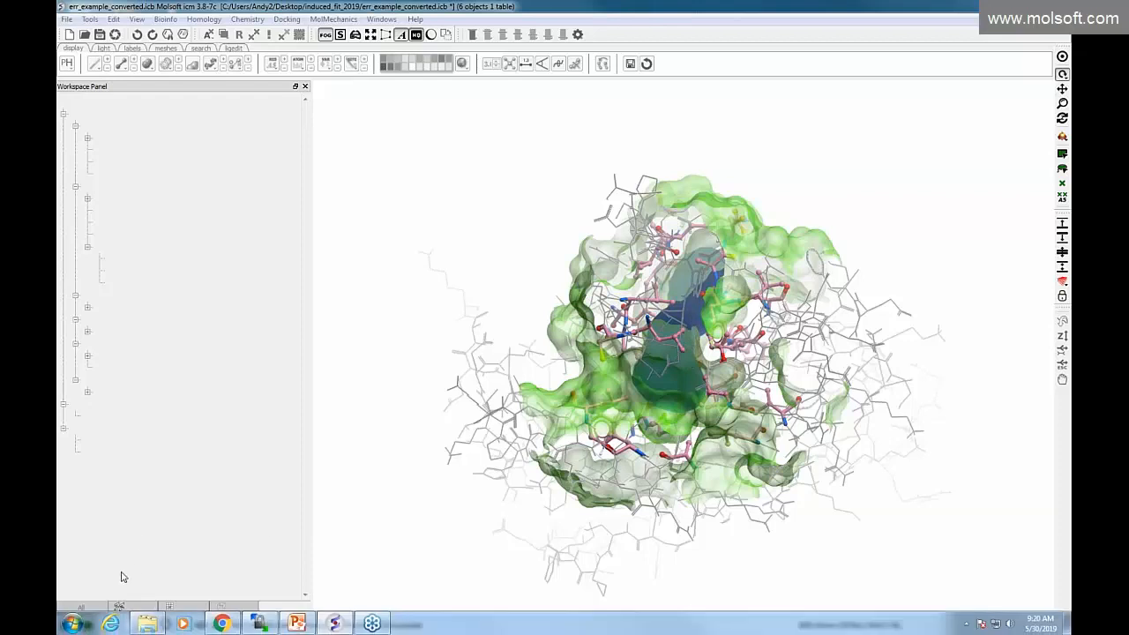
{"action": "left_click", "coordinate": [88, 625]}
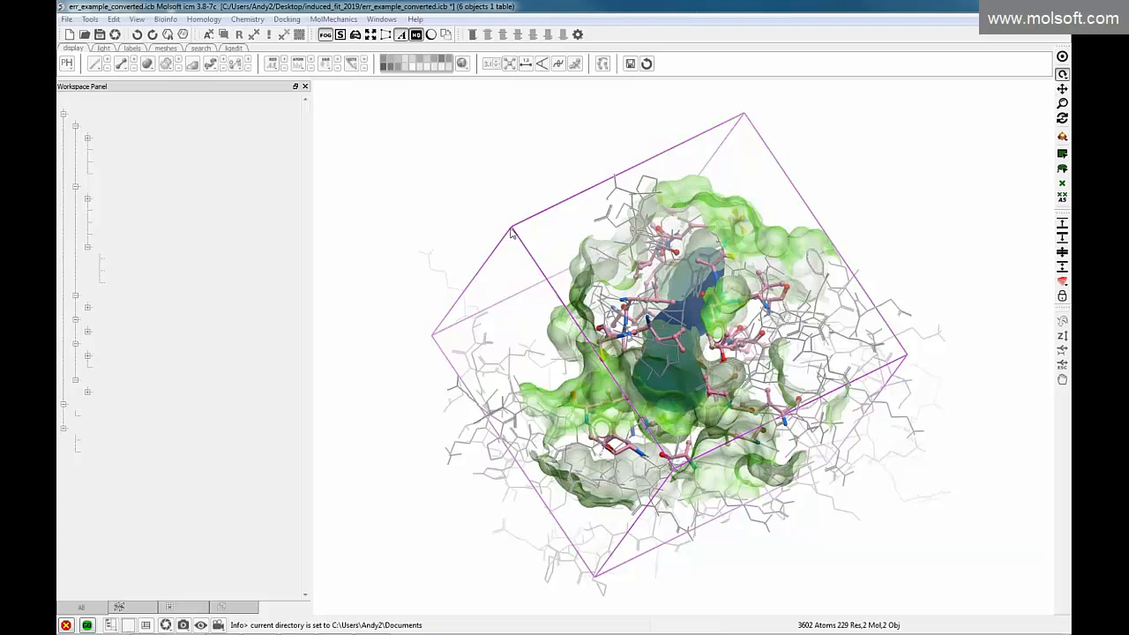
{"action": "left_click_drag", "start_coordinate": [514, 228], "coordinate": [519, 249]}
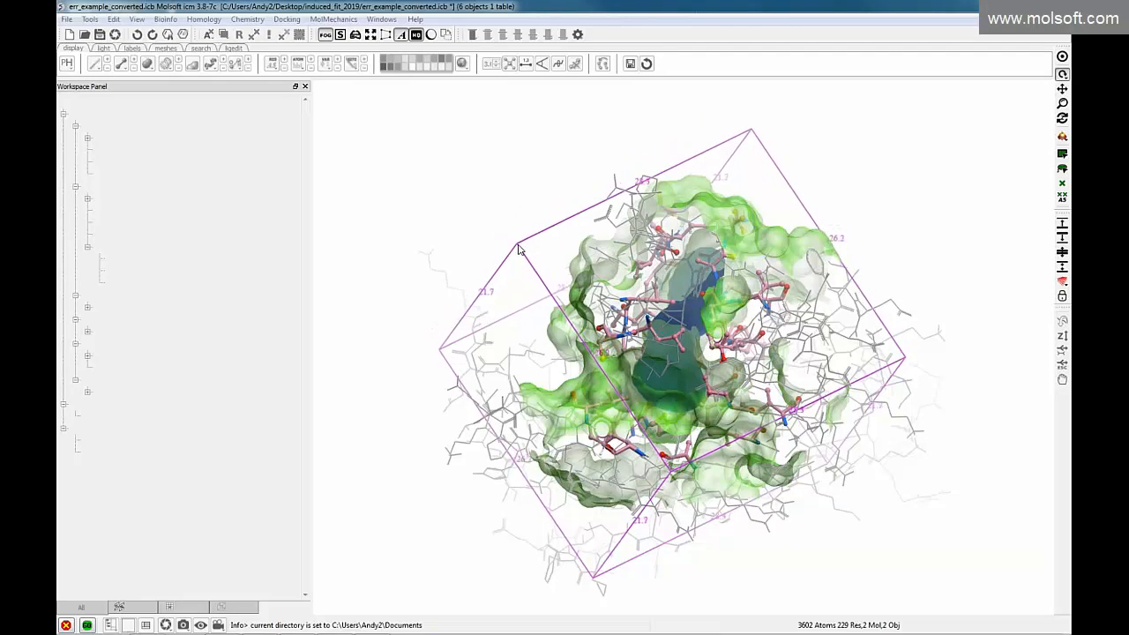
{"action": "left_click", "coordinate": [88, 625]}
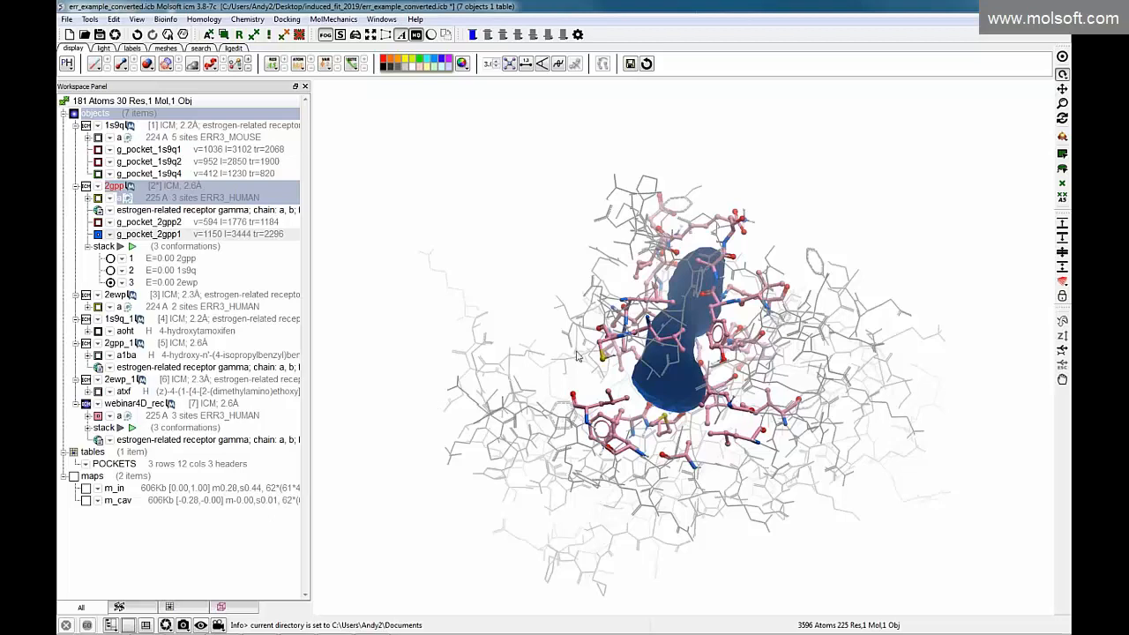
- Set up the 4D grid for the webinar4D project, remaking the receptor maps immediately and overwriting the existing webinar4D_rec.ob
{"action": "left_click_drag", "start_coordinate": [496, 411], "coordinate": [444, 425]}
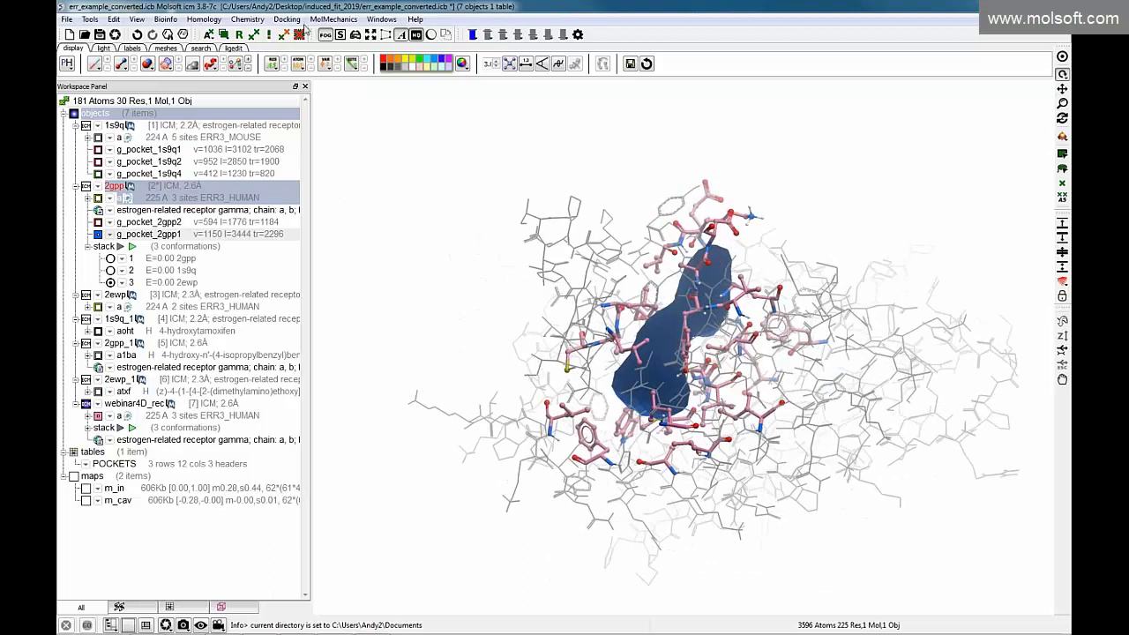
{"action": "left_click", "coordinate": [288, 20]}
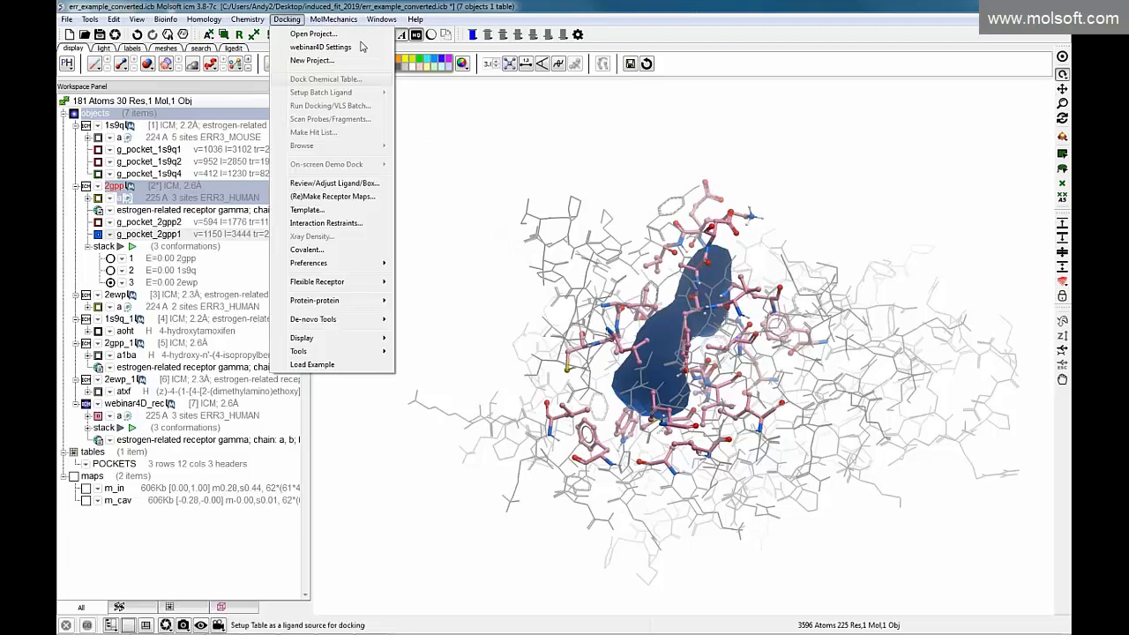
{"action": "mouse_move", "coordinate": [322, 291]}
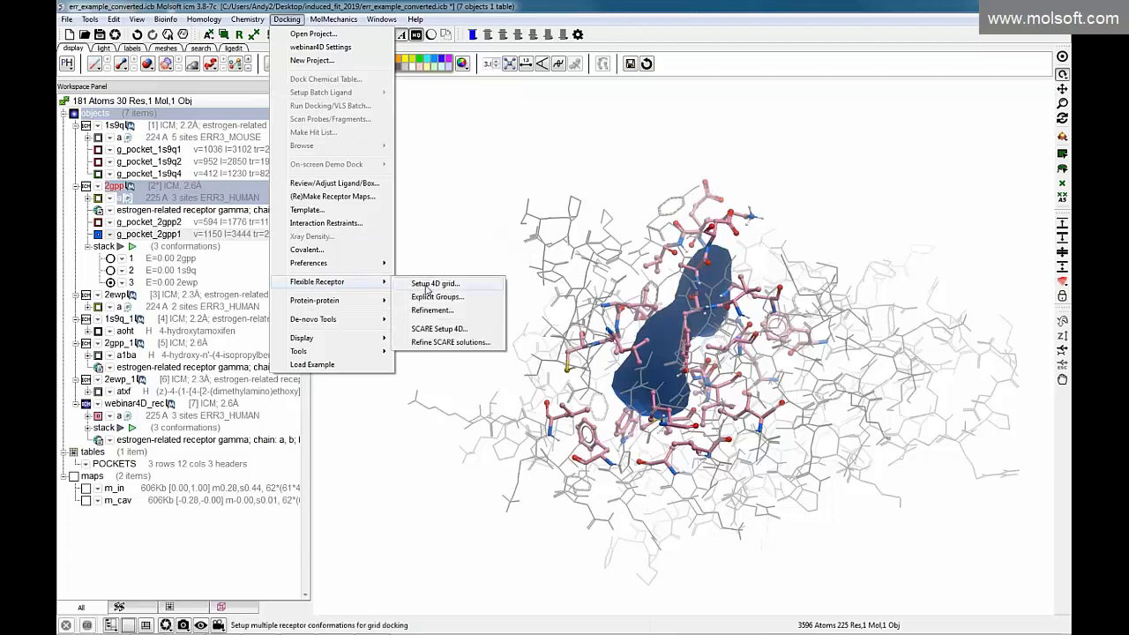
{"action": "left_click", "coordinate": [435, 284]}
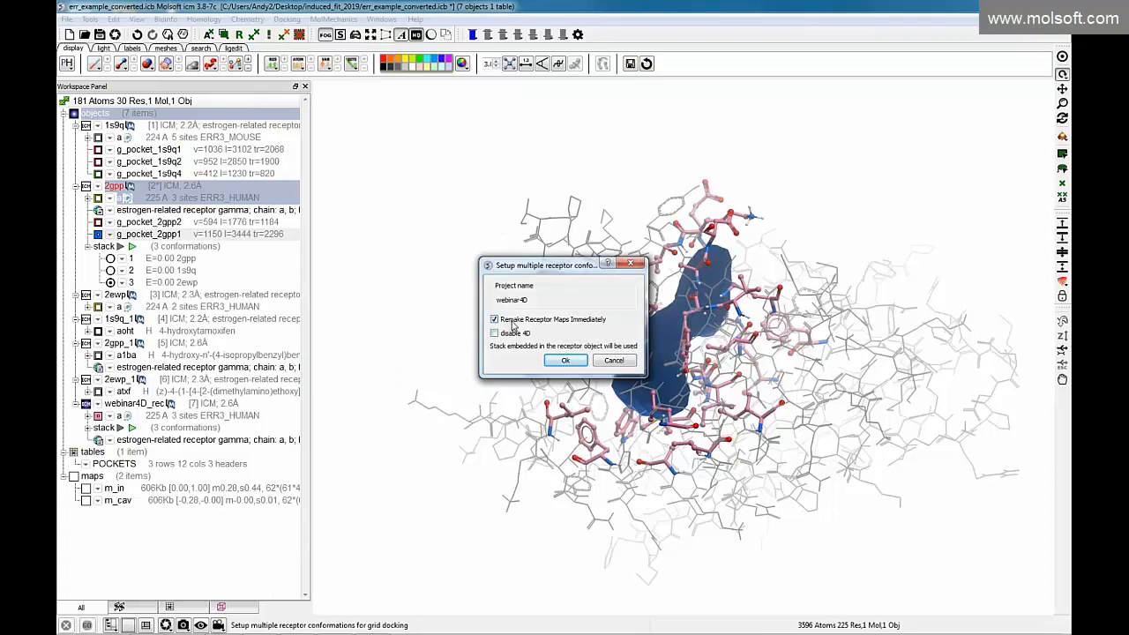
{"action": "left_click", "coordinate": [556, 362]}
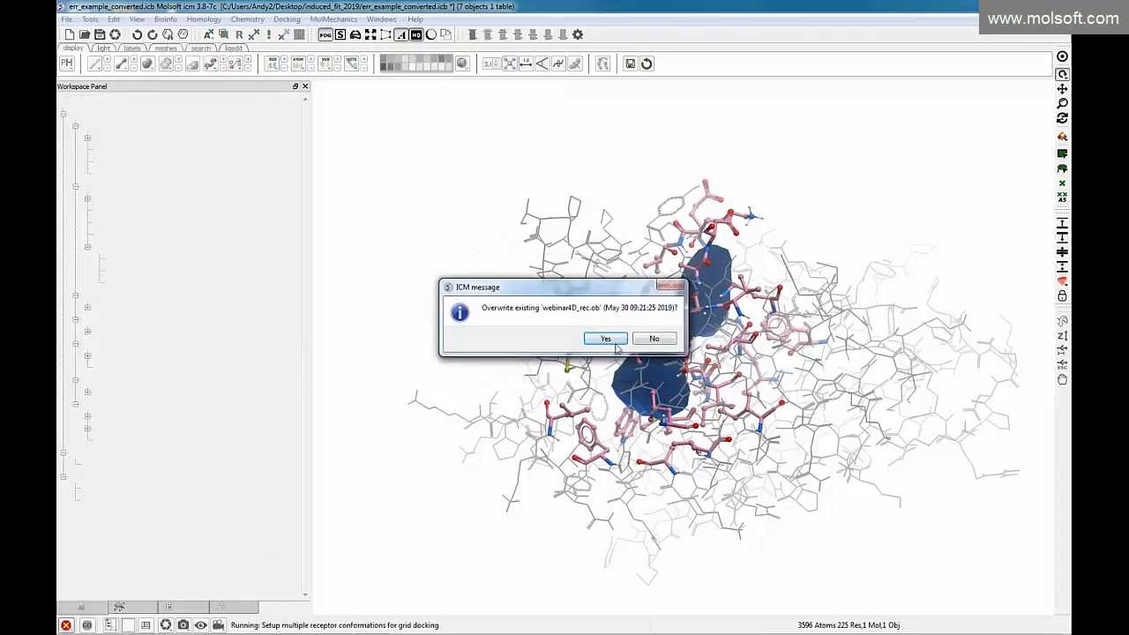
{"action": "left_click", "coordinate": [605, 341]}
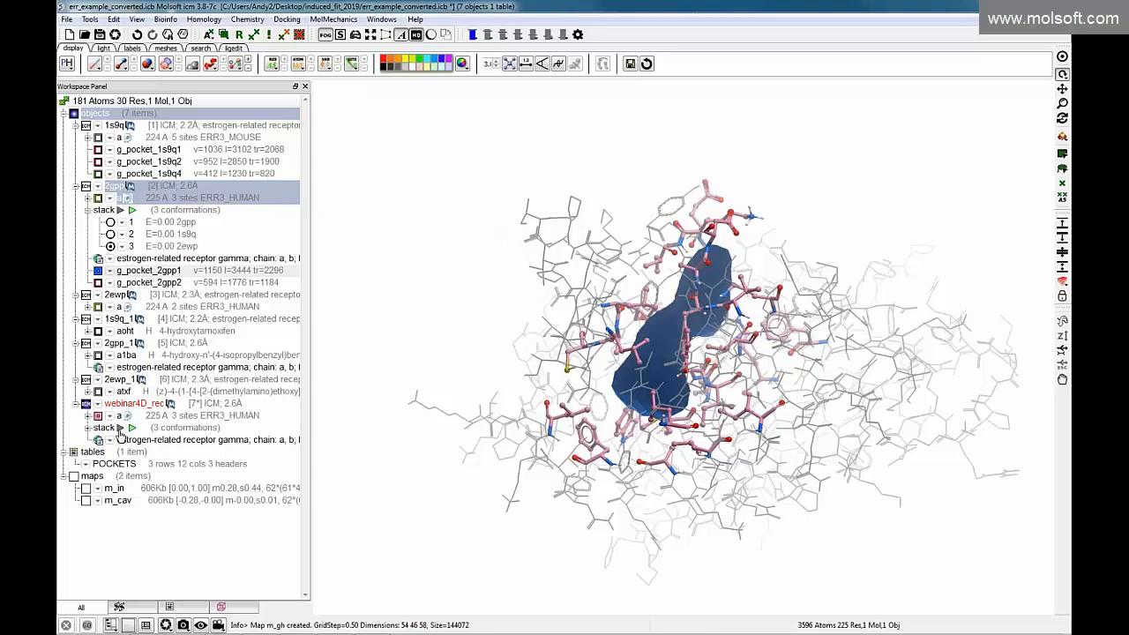
- Expand the conformation stack of webinar4D_rec and display the ligands atxf, a1ba and aoht alongside the receptor
{"action": "left_click", "coordinate": [88, 427]}
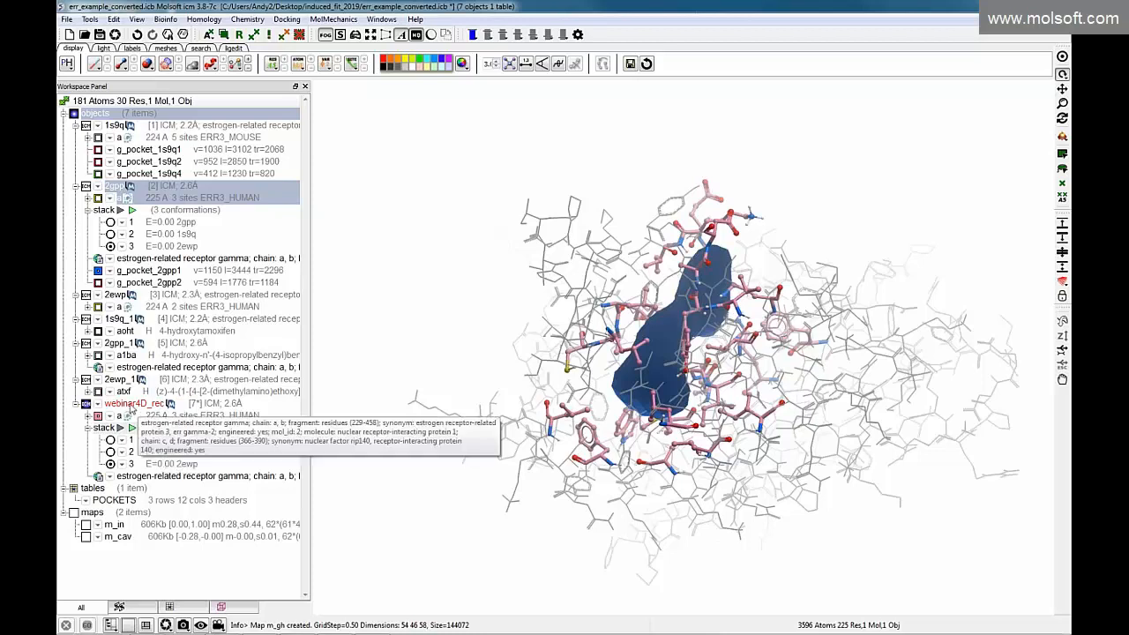
{"action": "left_click", "coordinate": [98, 391]}
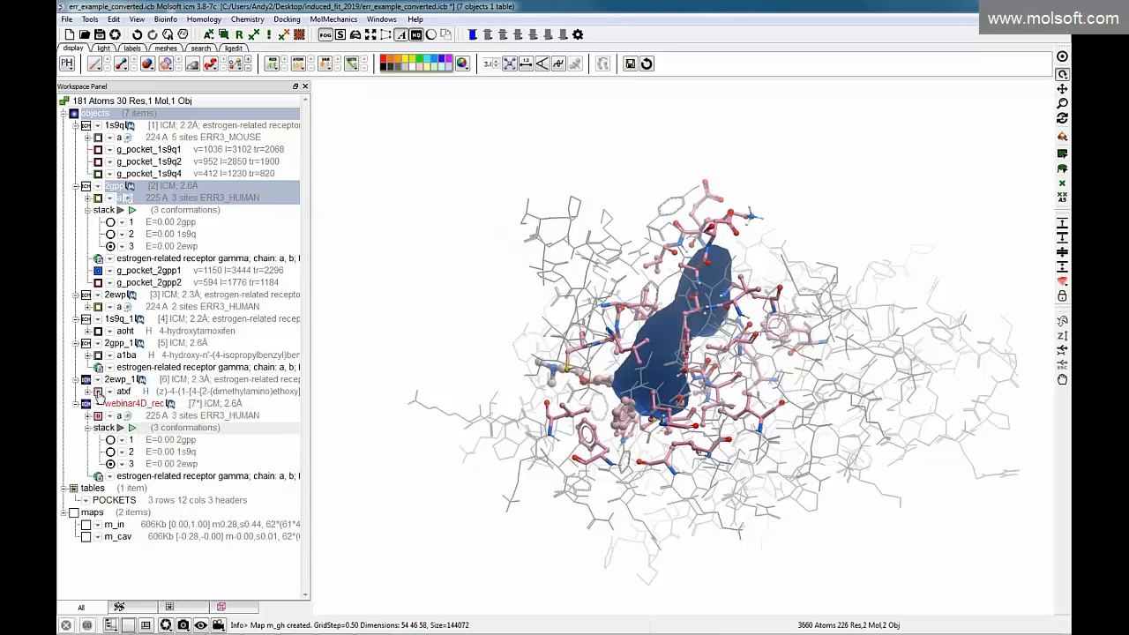
{"action": "left_click", "coordinate": [98, 354]}
{"action": "left_click", "coordinate": [98, 331]}
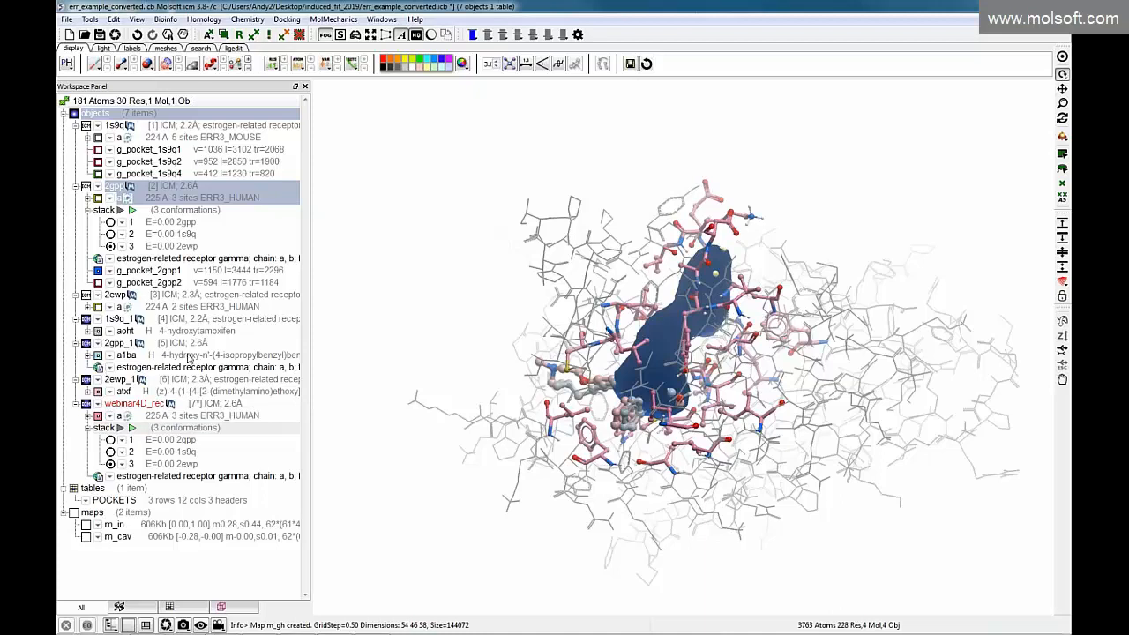
{"action": "left_click_drag", "start_coordinate": [429, 406], "coordinate": [398, 373]}
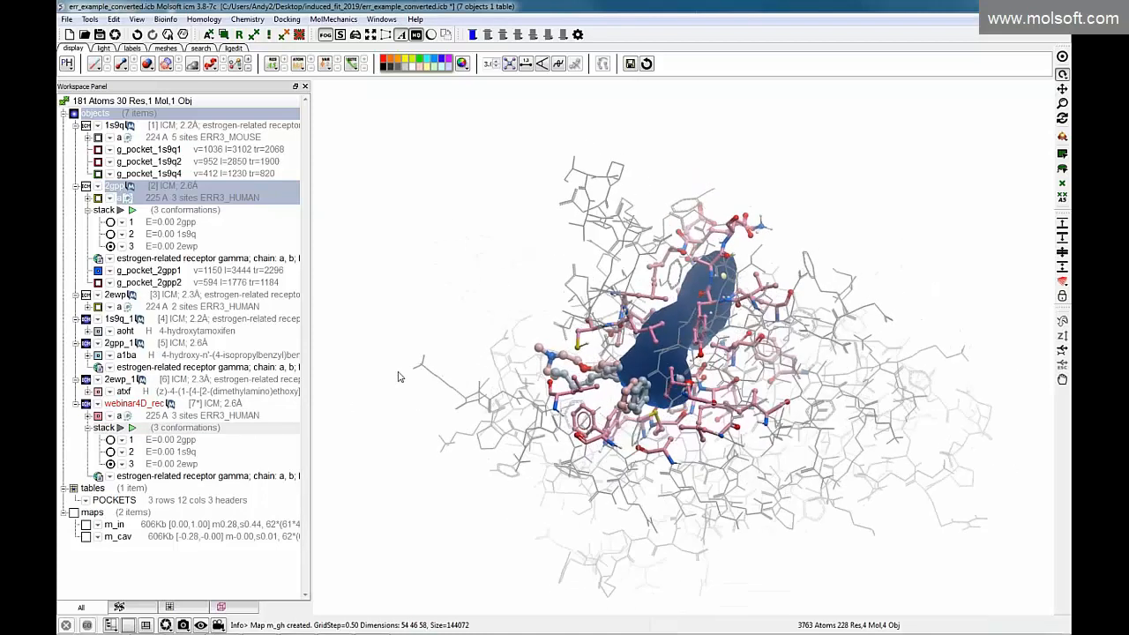
- Extract the ligands of 1s9q_1, 2gpp_1 and 2ewp_1 together into a chemical table as 2D drawings, and enlarge the table area
{"action": "left_click", "coordinate": [124, 321]}
{"action": "left_click", "coordinate": [126, 345], "text": "ctrl"}
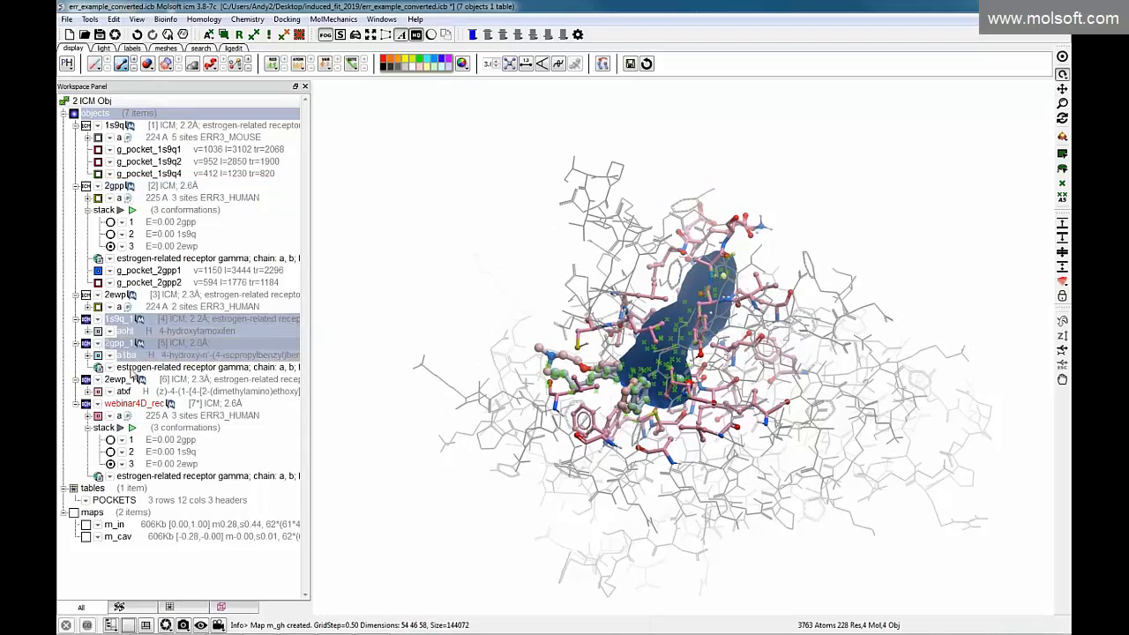
{"action": "left_click", "coordinate": [130, 379], "text": "ctrl"}
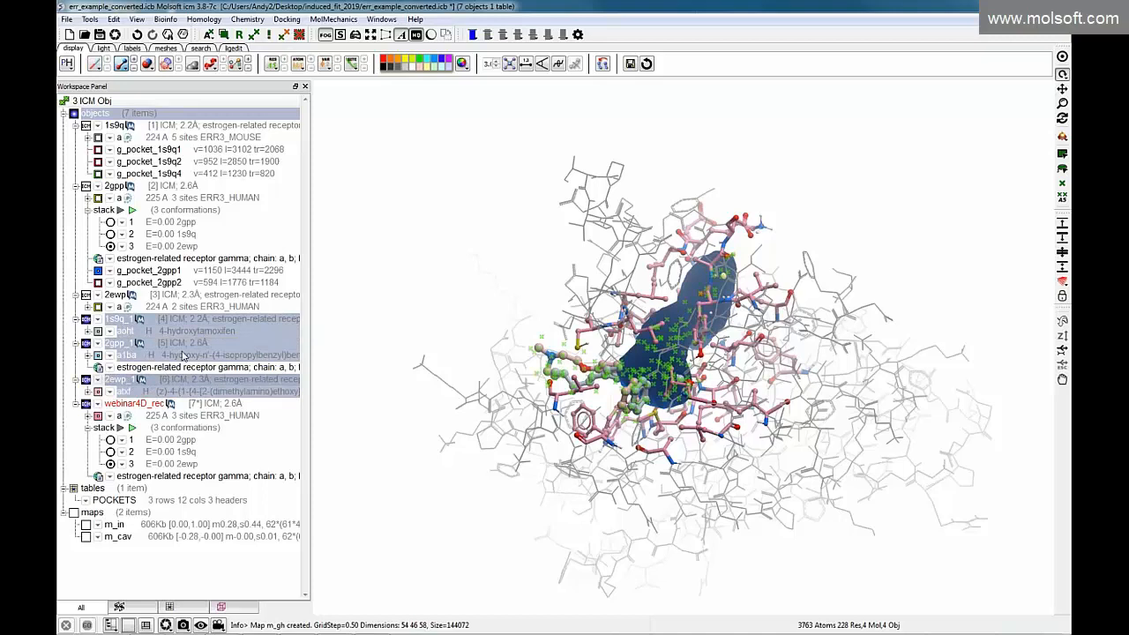
{"action": "right_click", "coordinate": [165, 332]}
{"action": "mouse_move", "coordinate": [210, 231]}
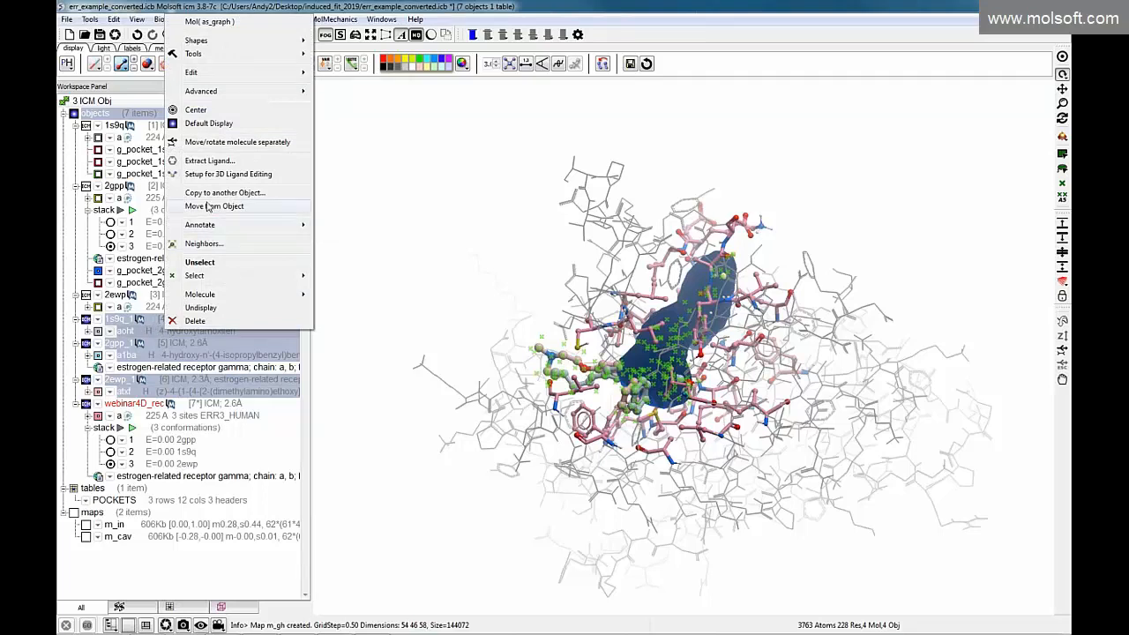
{"action": "left_click", "coordinate": [217, 162]}
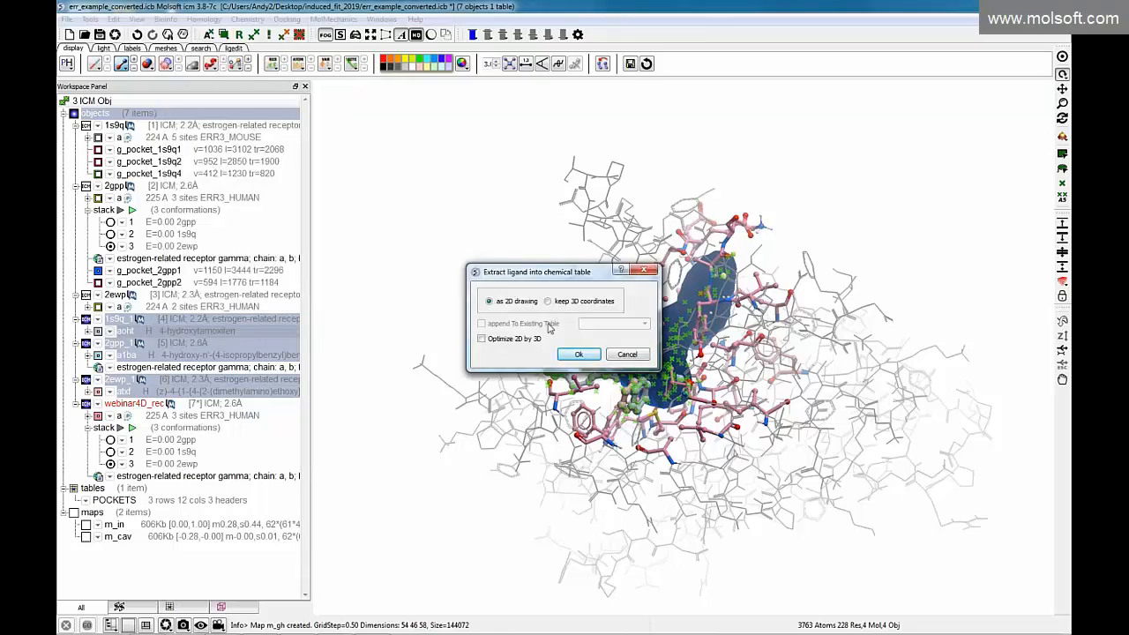
{"action": "left_click", "coordinate": [569, 357]}
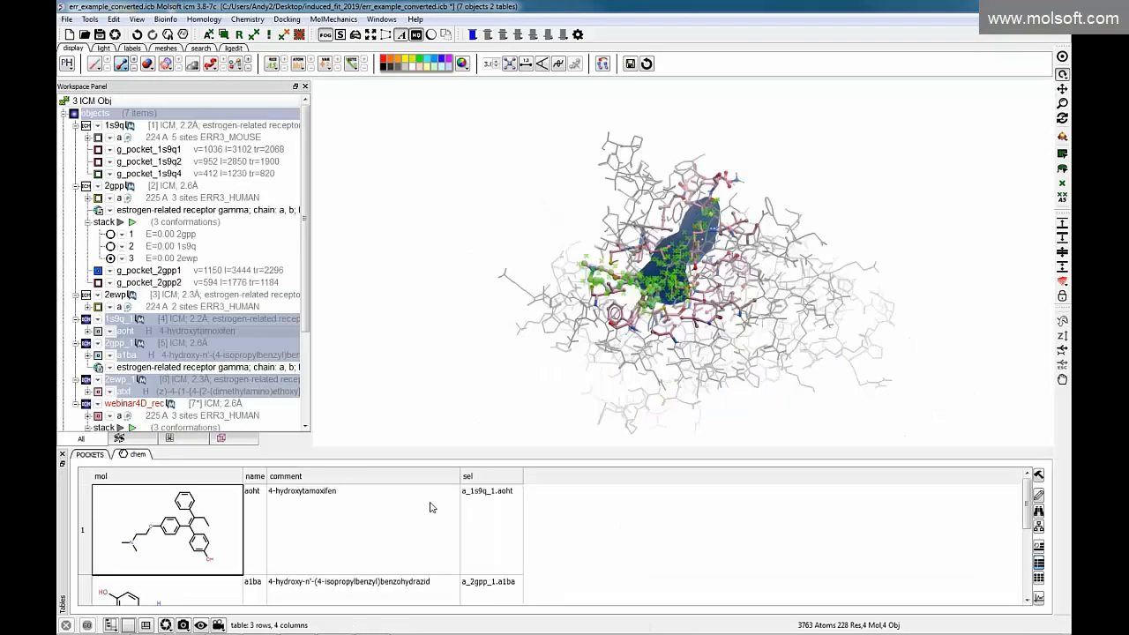
{"action": "left_click_drag", "start_coordinate": [529, 453], "coordinate": [519, 384]}
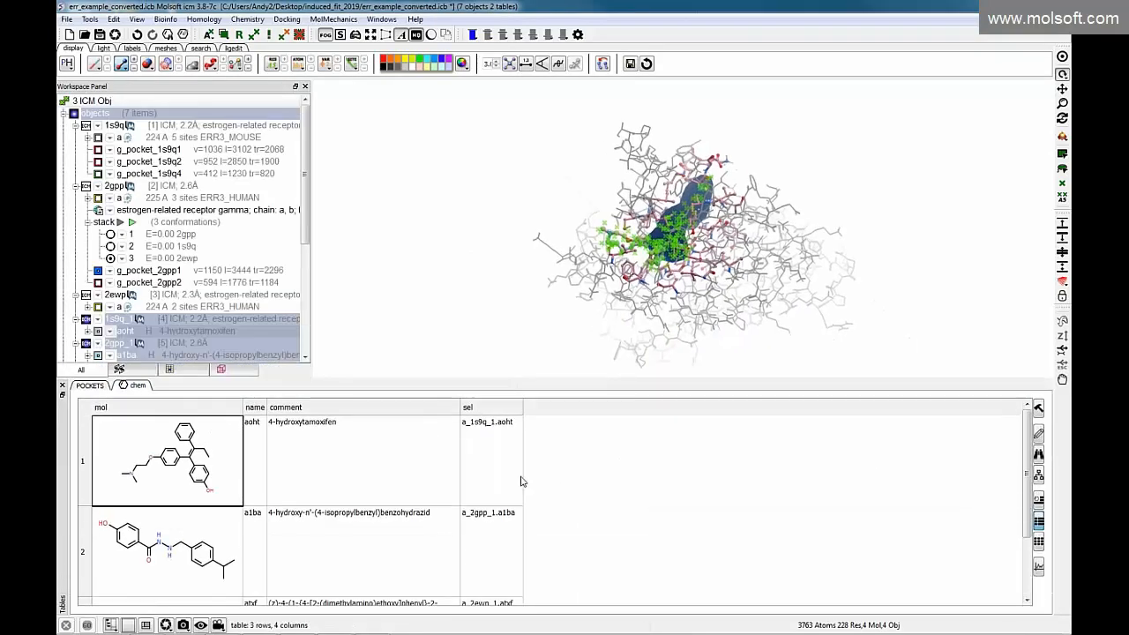
- Examine the structures and names of the extracted ligands in the chem table
{"action": "scroll", "coordinate": [520, 483], "scroll_direction": "down", "scroll_amount": 2}
{"action": "scroll", "coordinate": [520, 483], "scroll_direction": "up", "scroll_amount": 2}
{"action": "scroll", "coordinate": [198, 482], "scroll_direction": "down", "scroll_amount": 2}
{"action": "scroll", "coordinate": [197, 482], "scroll_direction": "up", "scroll_amount": 2}
{"action": "scroll", "coordinate": [267, 470], "scroll_direction": "down", "scroll_amount": 2}
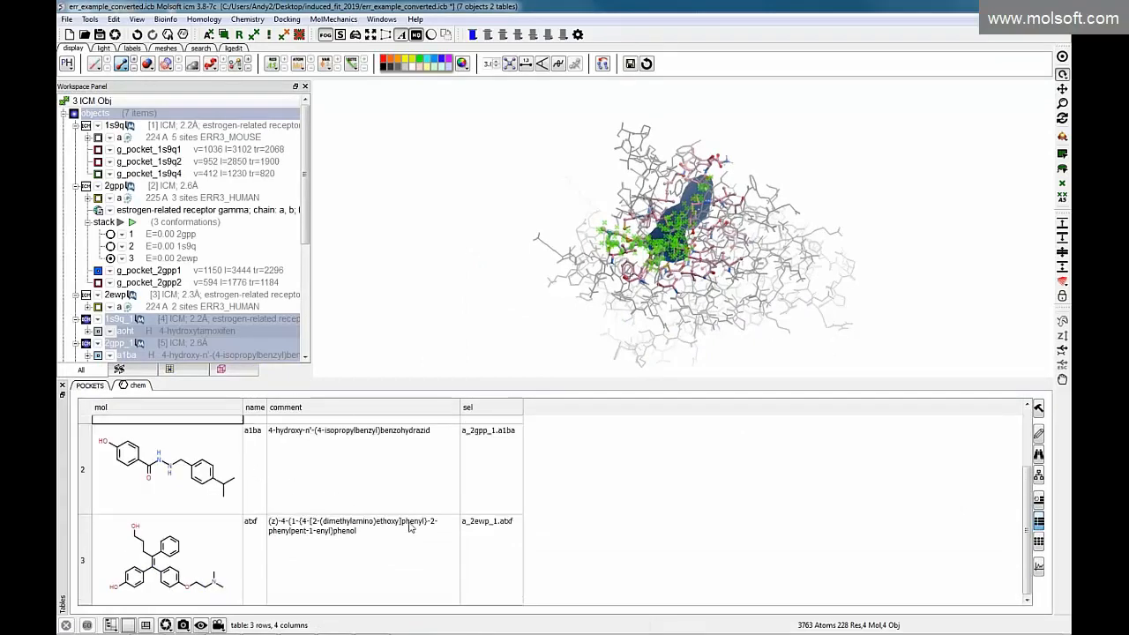
{"action": "scroll", "coordinate": [454, 535], "scroll_direction": "up", "scroll_amount": 2}
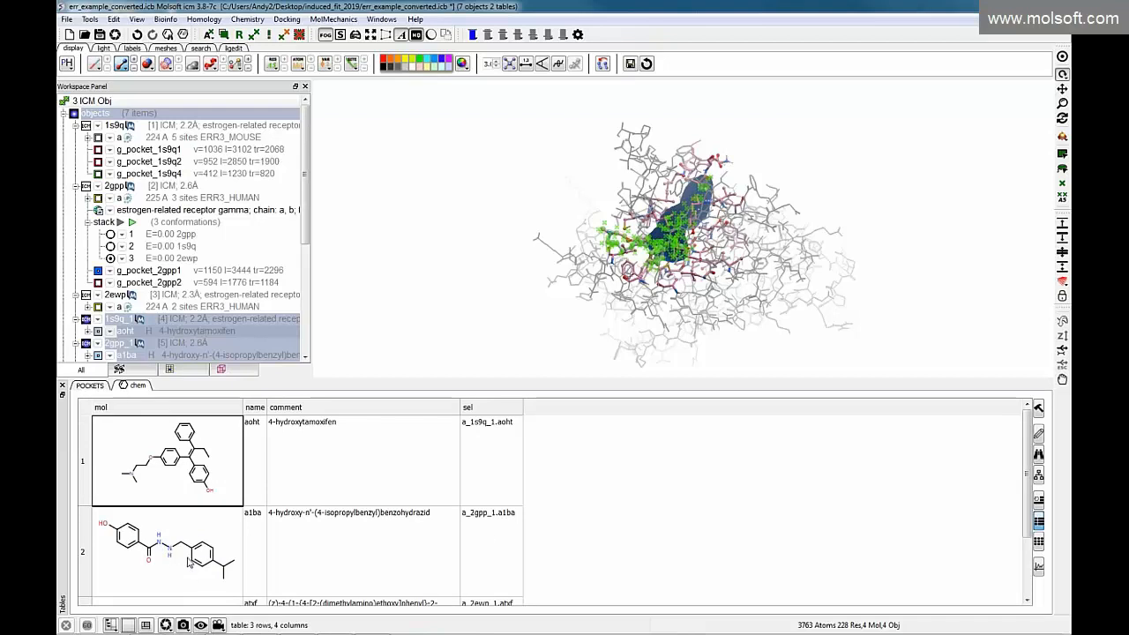
{"action": "scroll", "coordinate": [171, 455], "scroll_direction": "down", "scroll_amount": 1}
{"action": "scroll", "coordinate": [176, 445], "scroll_direction": "up", "scroll_amount": 1}
{"action": "scroll", "coordinate": [155, 575], "scroll_direction": "down", "scroll_amount": 1}
{"action": "scroll", "coordinate": [184, 520], "scroll_direction": "up", "scroll_amount": 1}
- Clear the selection, make the chem table webinar4D's ligand source with immediate docking turned off, and widen its docking options
{"action": "left_click_drag", "start_coordinate": [403, 162], "coordinate": [472, 216]}
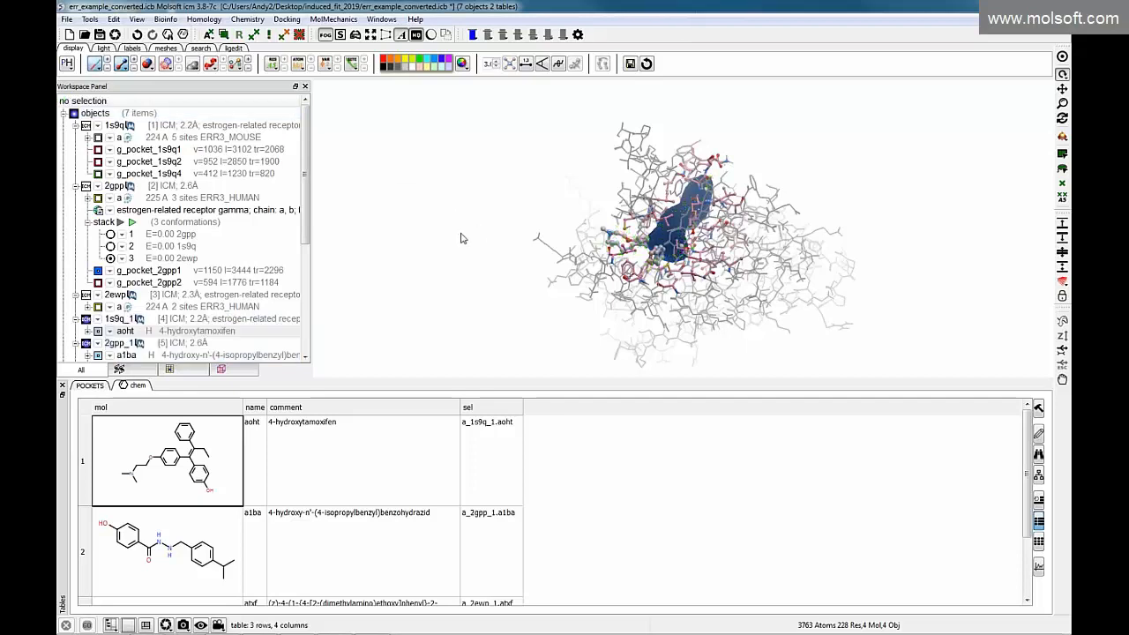
{"action": "left_click", "coordinate": [288, 20]}
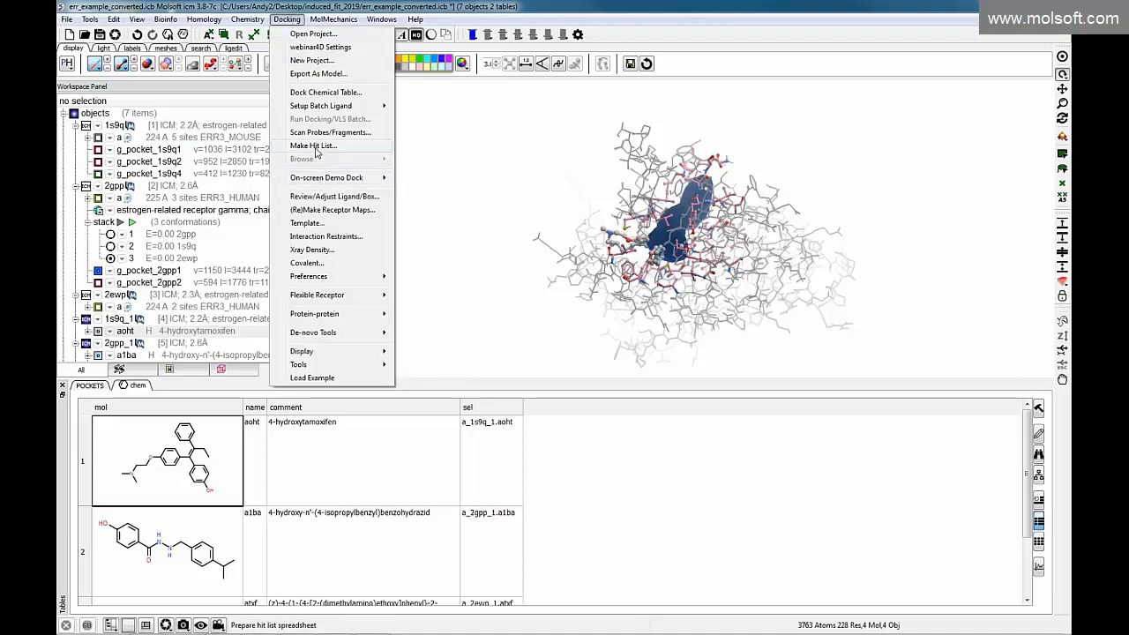
{"action": "mouse_move", "coordinate": [307, 106]}
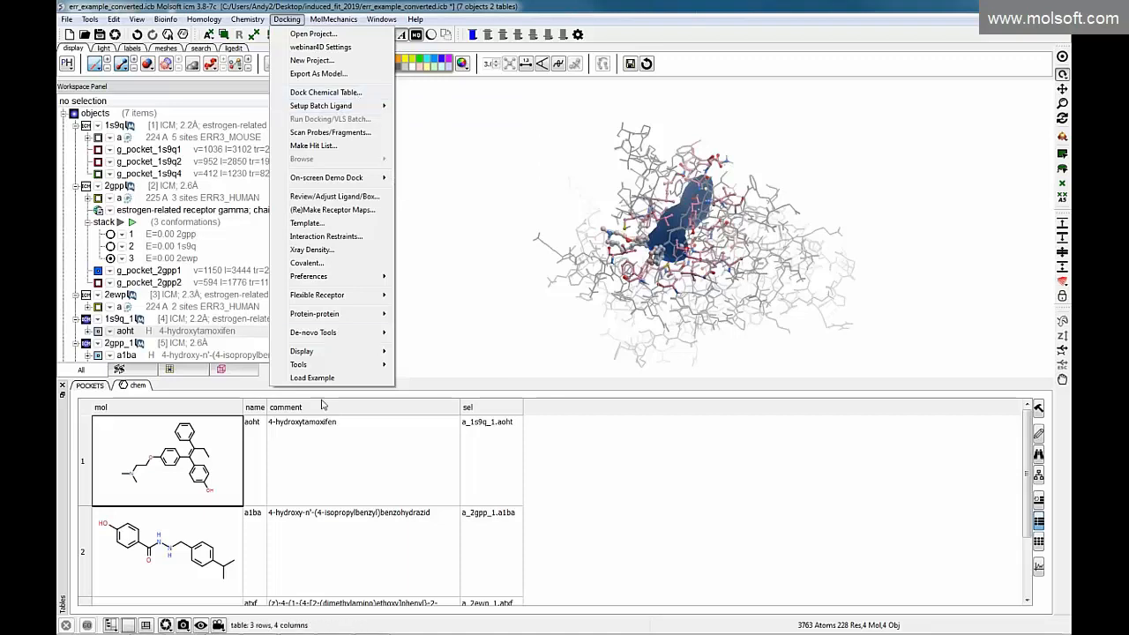
{"action": "left_click", "coordinate": [344, 92]}
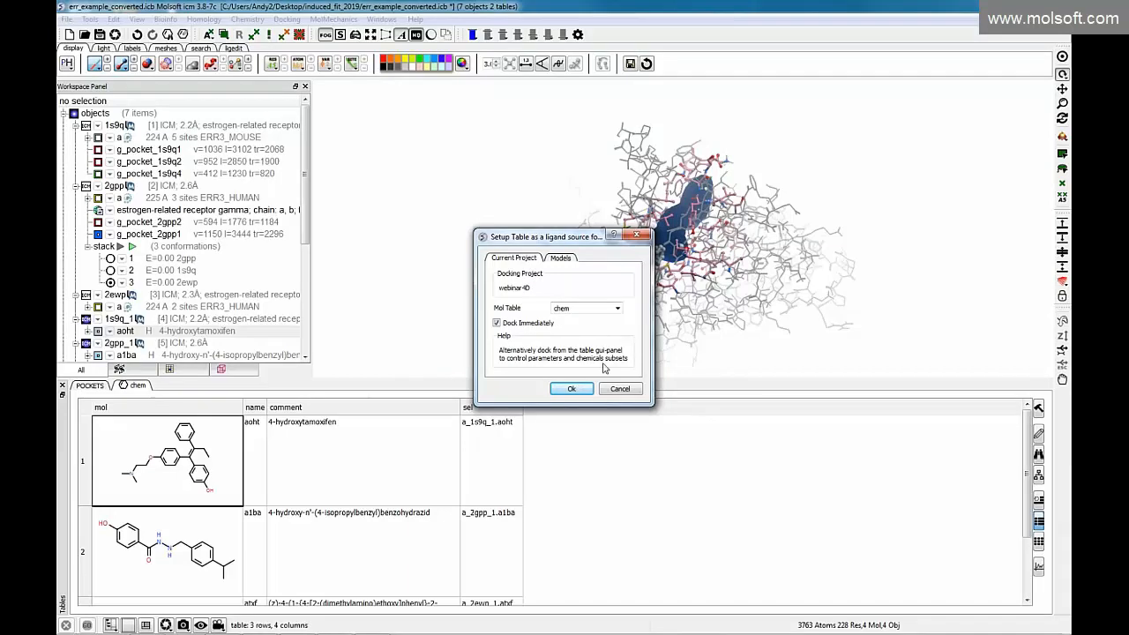
{"action": "left_click", "coordinate": [496, 324]}
{"action": "left_click", "coordinate": [569, 389]}
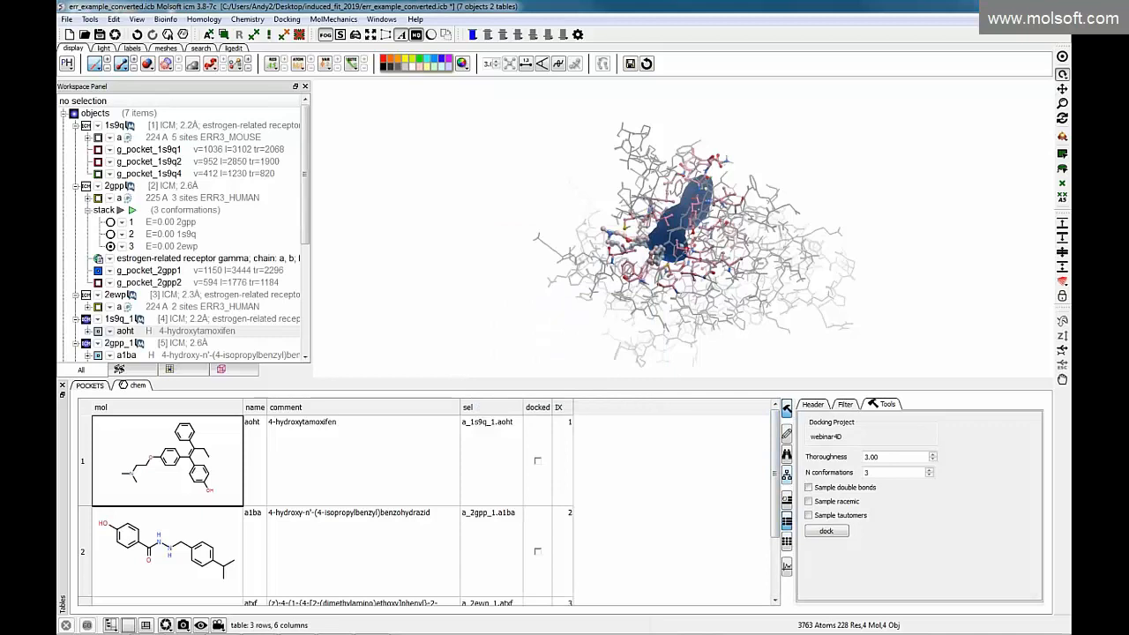
{"action": "left_click_drag", "start_coordinate": [797, 476], "coordinate": [651, 476]}
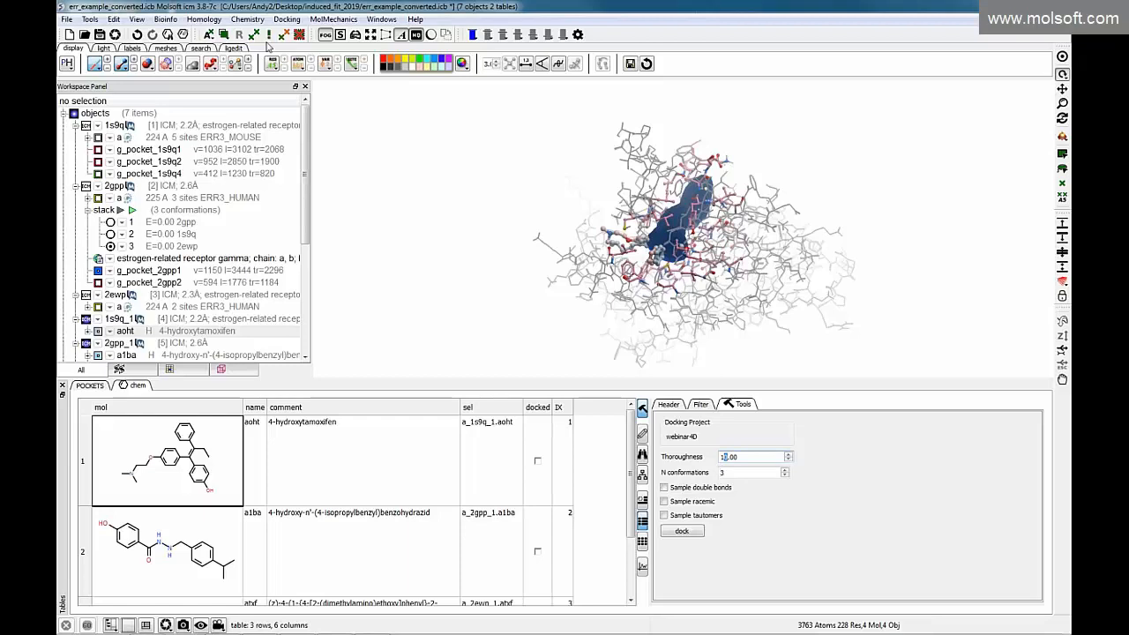
{"action": "left_click", "coordinate": [238, 21]}
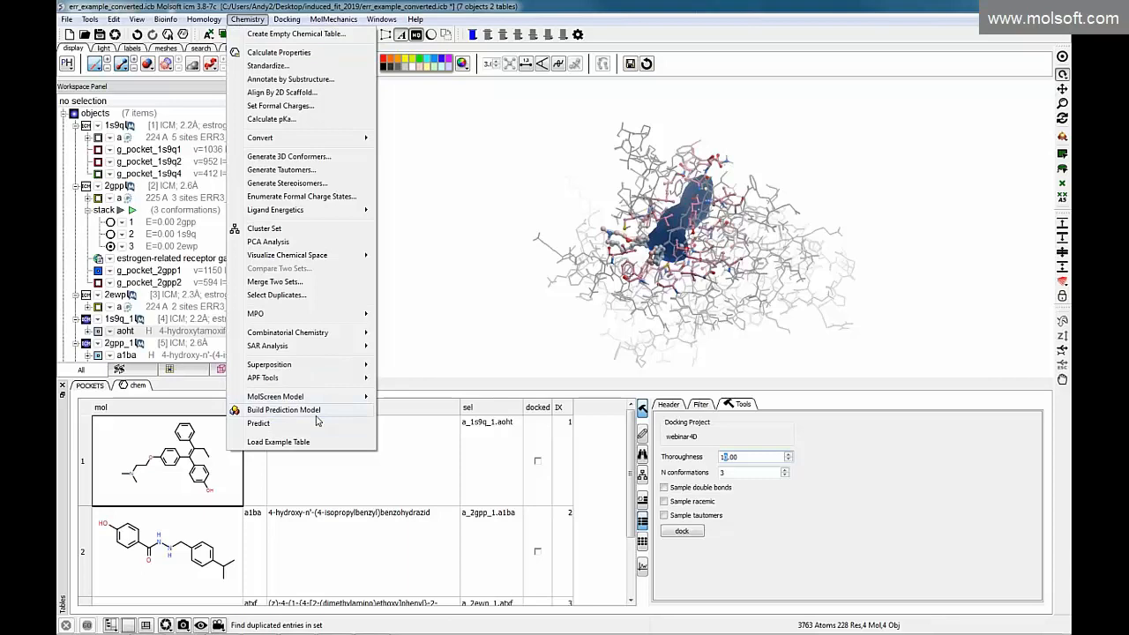
{"action": "mouse_move", "coordinate": [323, 398]}
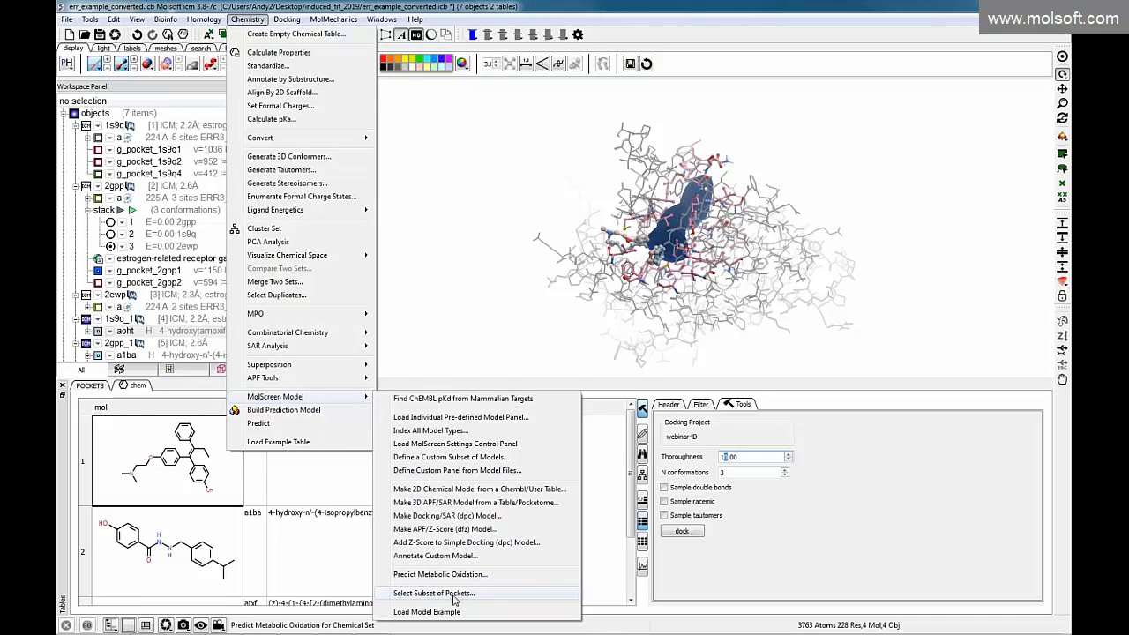
{"action": "left_click", "coordinate": [462, 295]}
{"action": "left_click", "coordinate": [248, 18]}
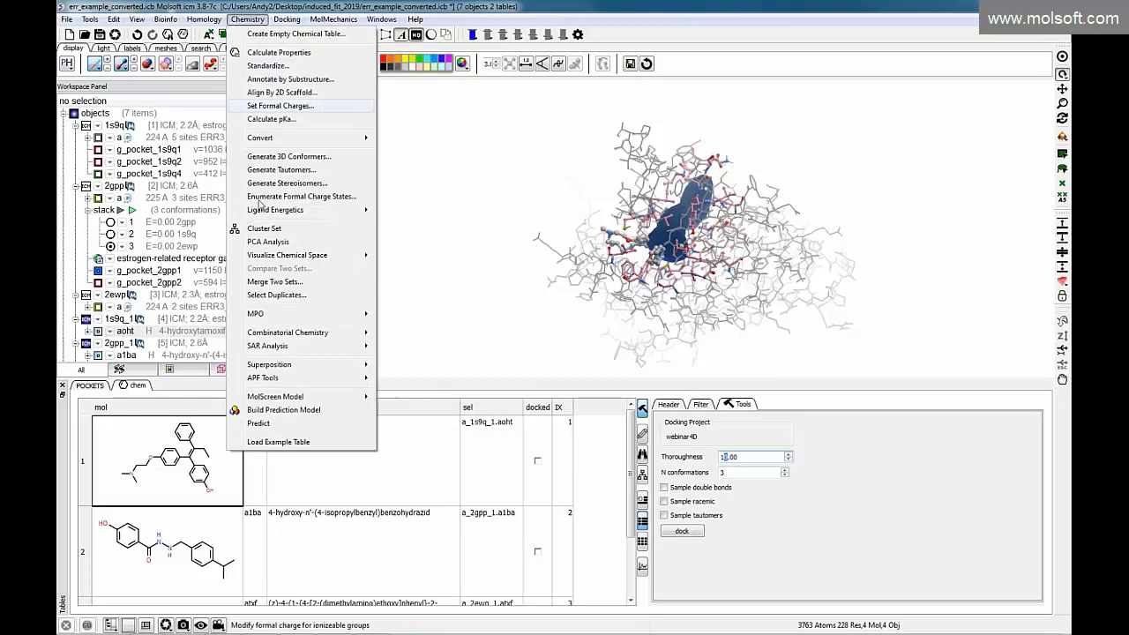
{"action": "left_click", "coordinate": [483, 277]}
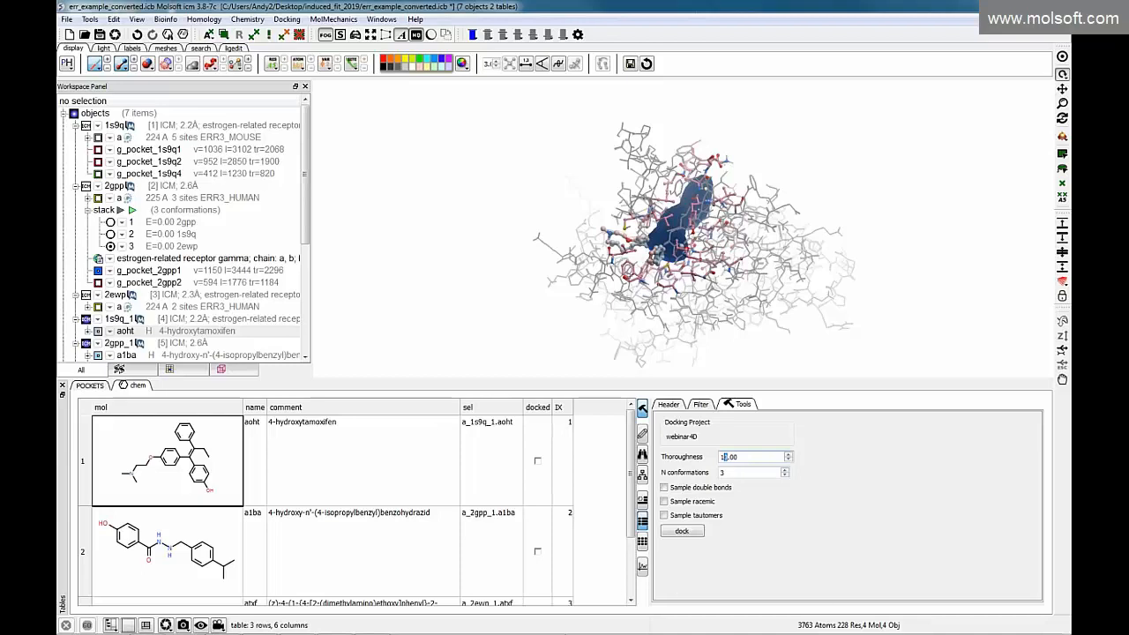
- Start a new Molsoft ICM session and open err_example_converted_pockets_stack_hitlist.icb from the induced_fit_2019 folder
{"action": "key", "text": "alt+Tab"}
{"action": "left_click", "coordinate": [335, 624]}
{"action": "right_click", "coordinate": [336, 623]}
{"action": "left_click", "coordinate": [299, 564]}
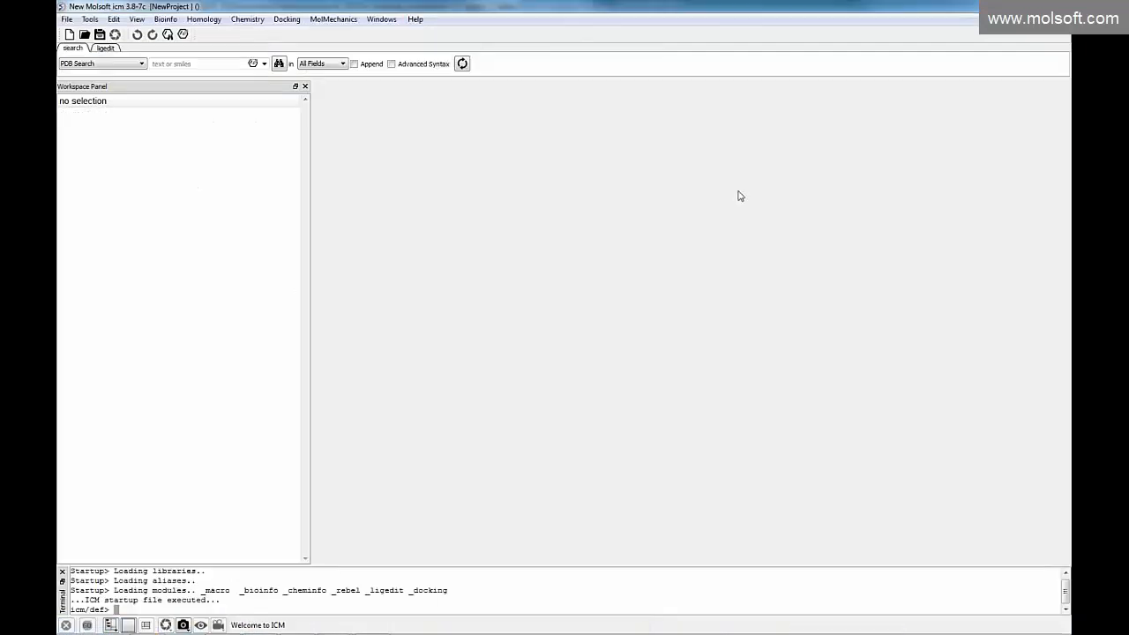
{"action": "left_click", "coordinate": [66, 18]}
{"action": "left_click", "coordinate": [78, 62]}
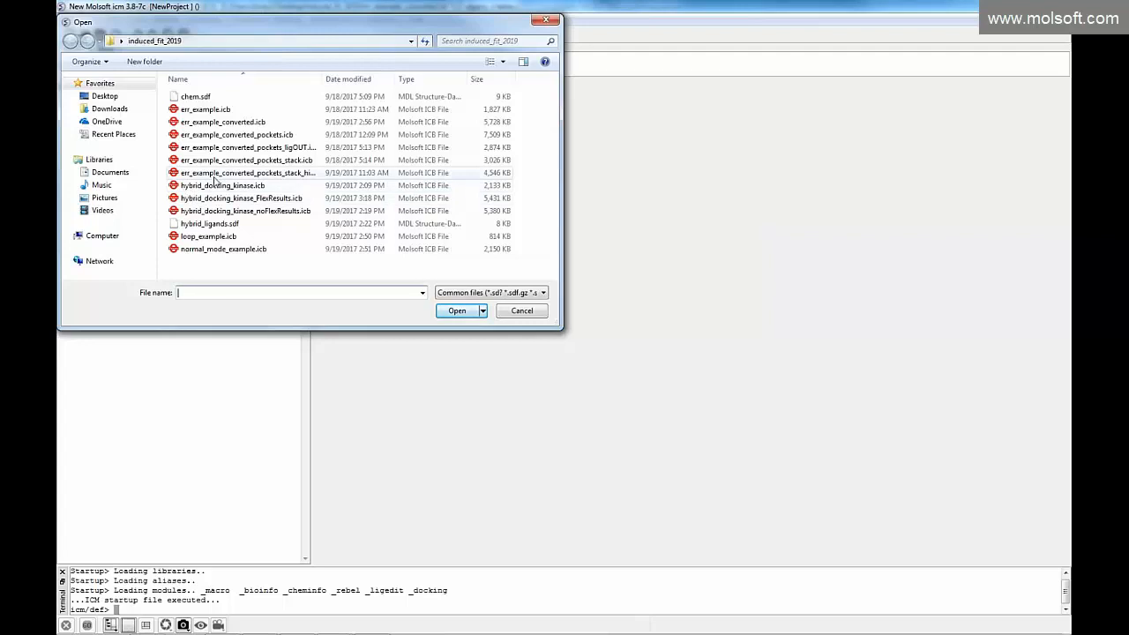
{"action": "double_click", "coordinate": [214, 174]}
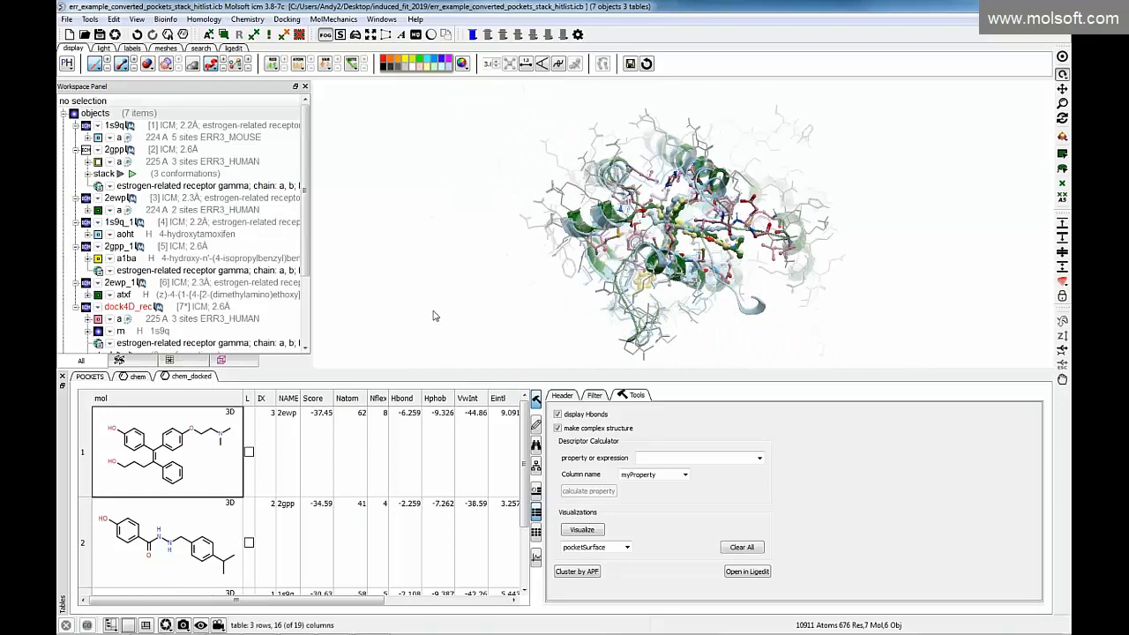
- Widen the chem_docked table to show more score columns and sort it by Score
{"action": "left_click", "coordinate": [288, 20]}
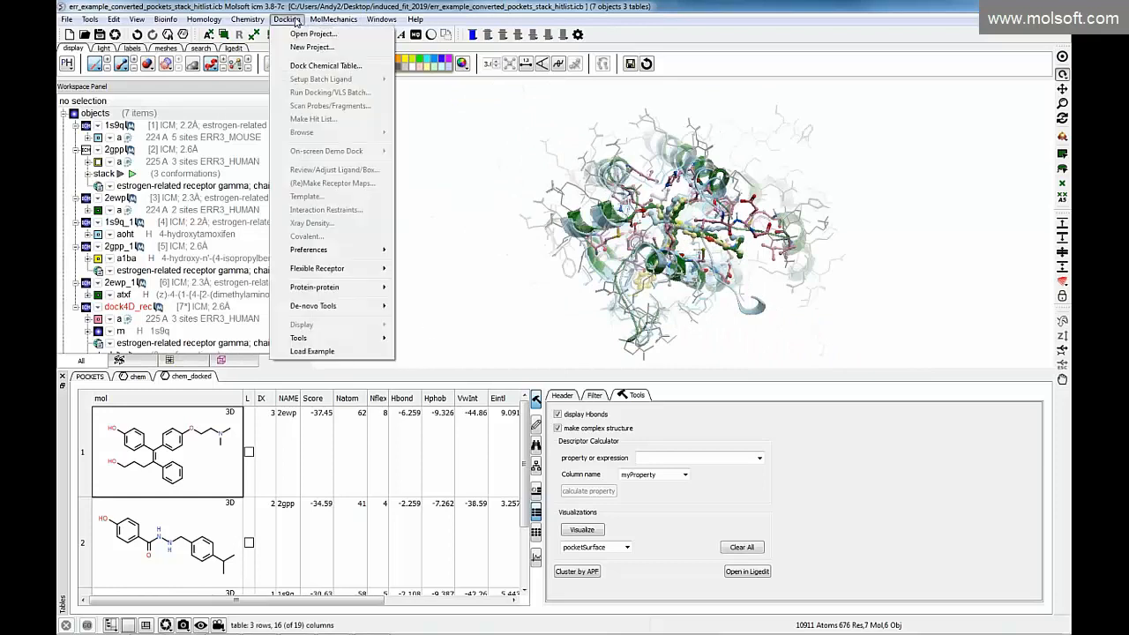
{"action": "left_click", "coordinate": [467, 328]}
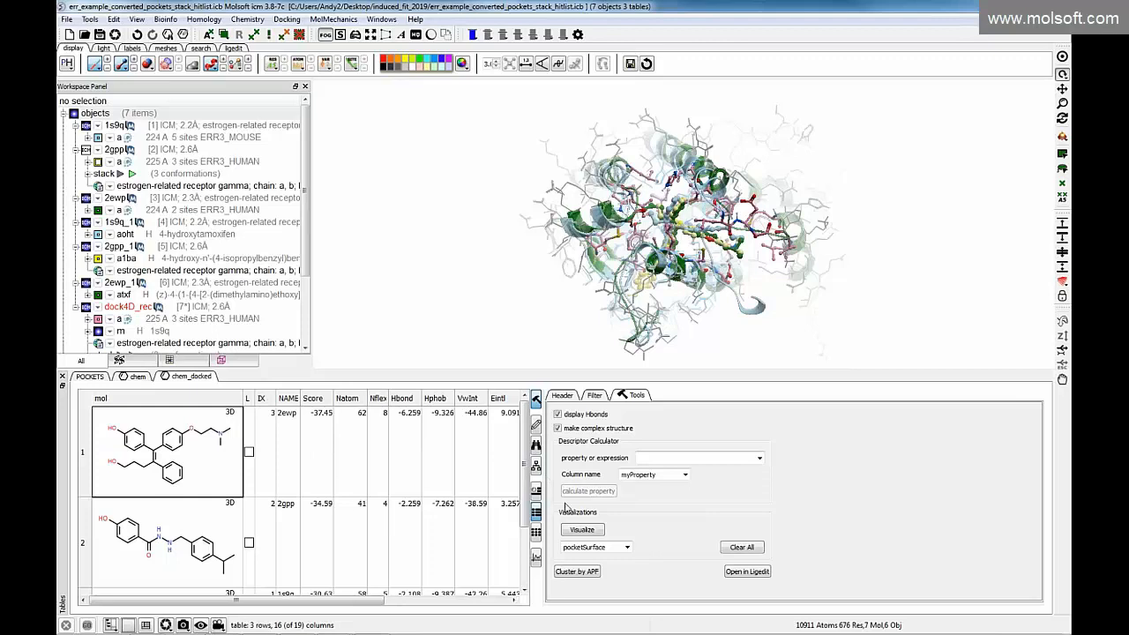
{"action": "left_click_drag", "start_coordinate": [545, 490], "coordinate": [701, 489]}
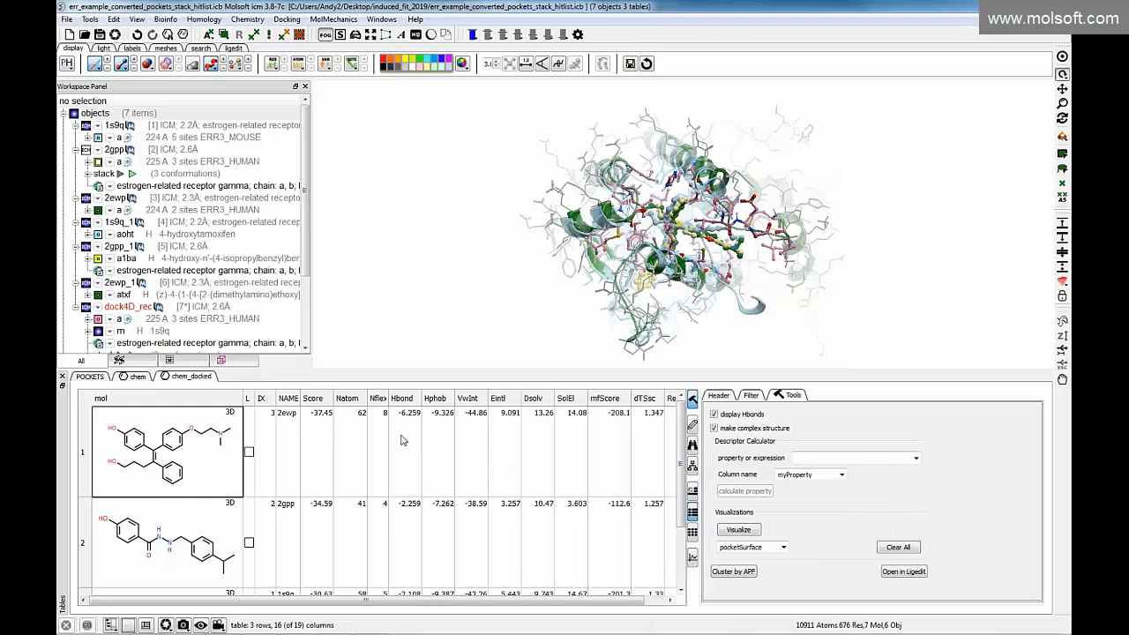
{"action": "left_click", "coordinate": [313, 398]}
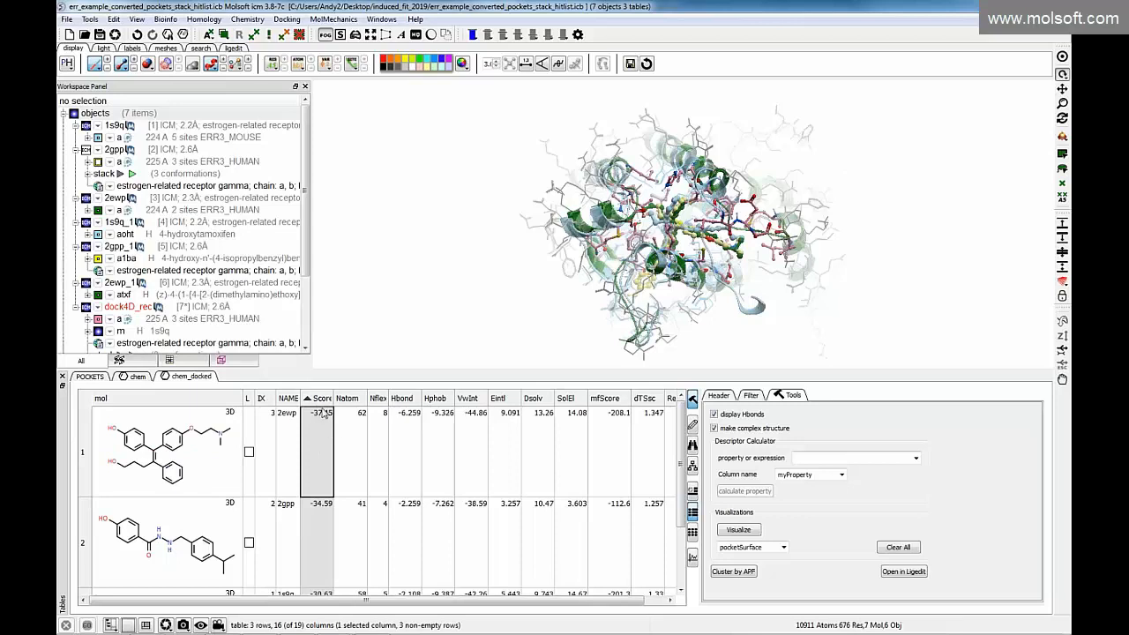
- Widen the Score column of chem_docked and hide every displayed object except dock4D_rec
{"action": "left_click_drag", "start_coordinate": [334, 399], "coordinate": [361, 399]}
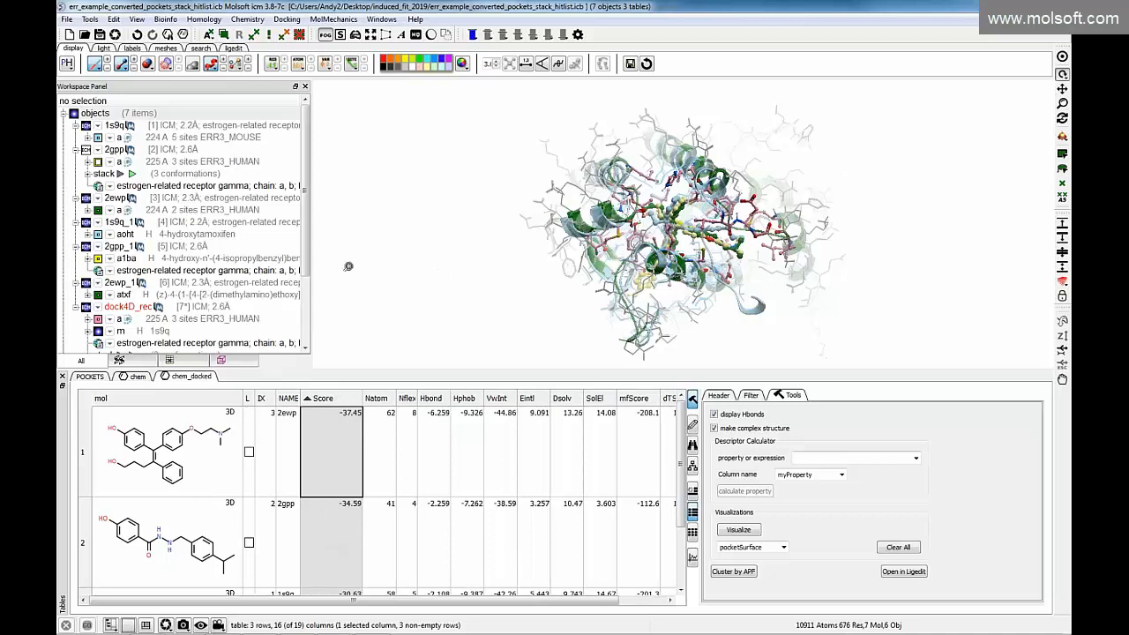
{"action": "left_click", "coordinate": [85, 125]}
{"action": "left_click", "coordinate": [86, 198]}
{"action": "left_click", "coordinate": [86, 222]}
{"action": "left_click", "coordinate": [86, 246]}
{"action": "left_click", "coordinate": [85, 282]}
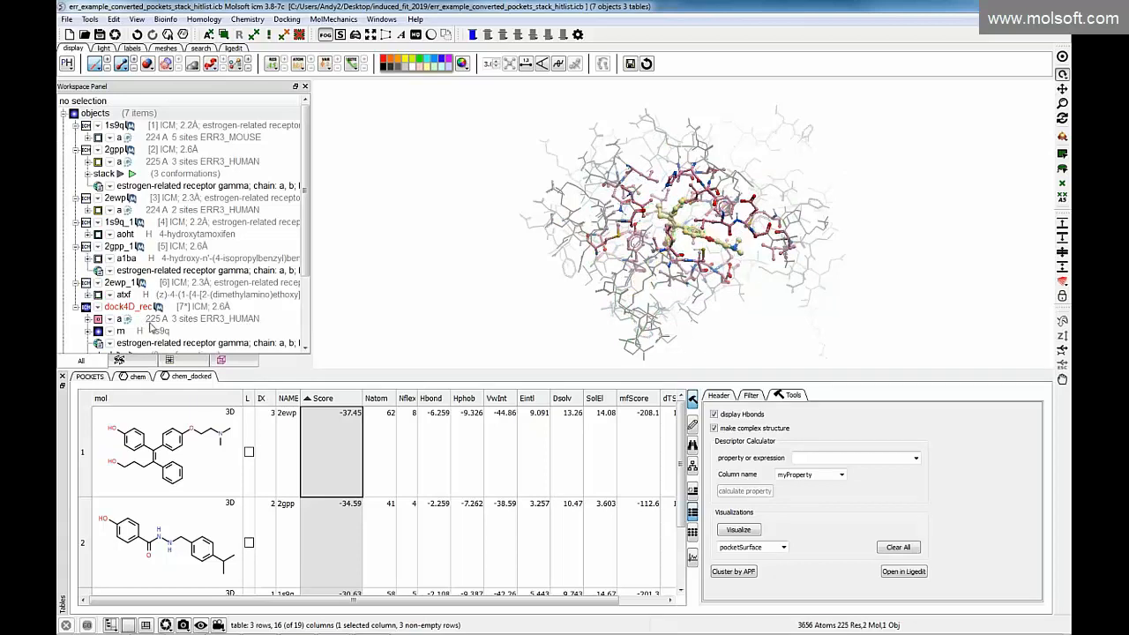
- Display the dock4D_rec receptor chain as ribbon, clear the selection, and turn on smoother high-quality rendering
{"action": "left_click_drag", "start_coordinate": [305, 259], "coordinate": [307, 300]}
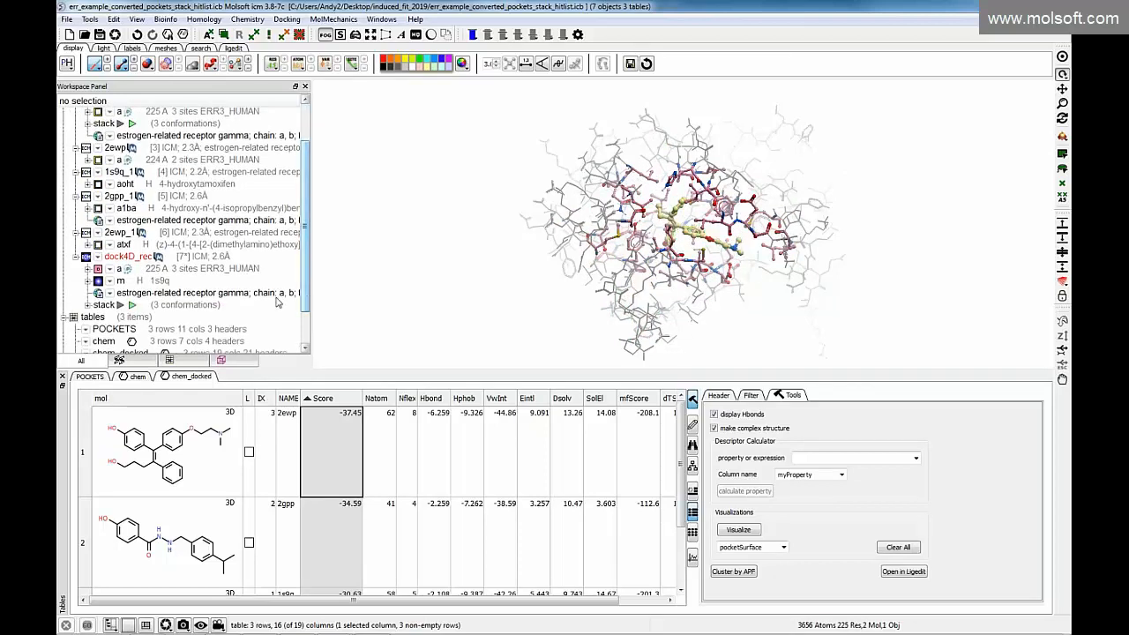
{"action": "left_click_drag", "start_coordinate": [341, 243], "coordinate": [230, 265]}
{"action": "left_click", "coordinate": [224, 274]}
{"action": "left_click", "coordinate": [210, 64]}
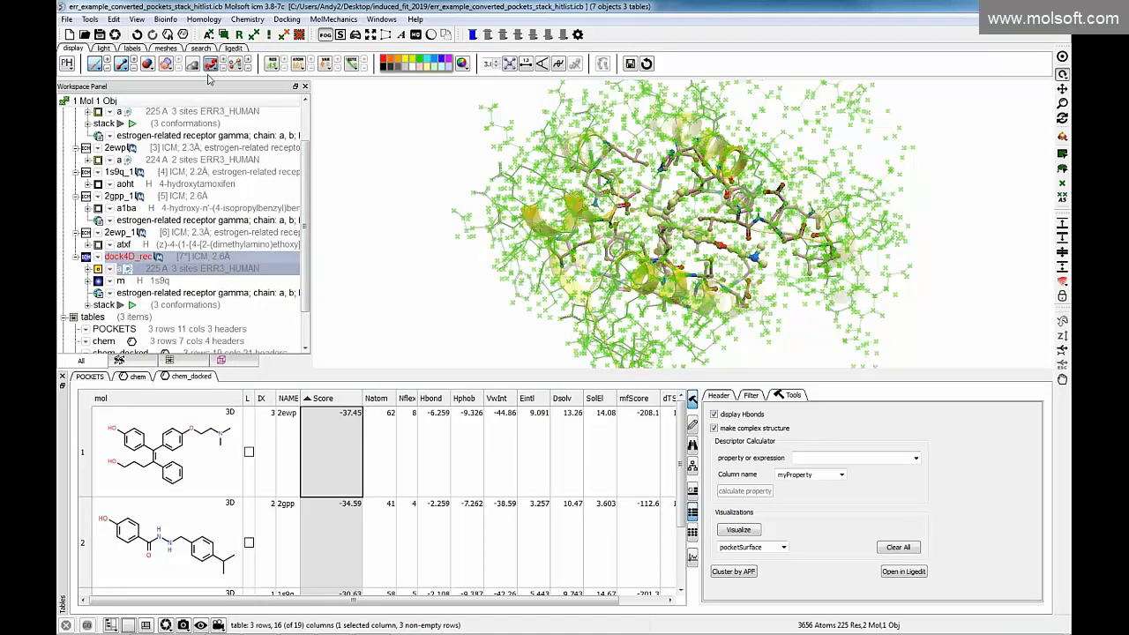
{"action": "right_click_drag", "start_coordinate": [418, 184], "coordinate": [440, 215]}
{"action": "mouse_move", "coordinate": [444, 265]}
{"action": "left_mouse_down"}
{"action": "mouse_move", "coordinate": [422, 249]}
{"action": "mouse_move", "coordinate": [443, 245]}
{"action": "mouse_move", "coordinate": [432, 264]}
{"action": "left_mouse_up"}
{"action": "left_click", "coordinate": [414, 35]}
{"action": "left_click", "coordinate": [401, 35]}
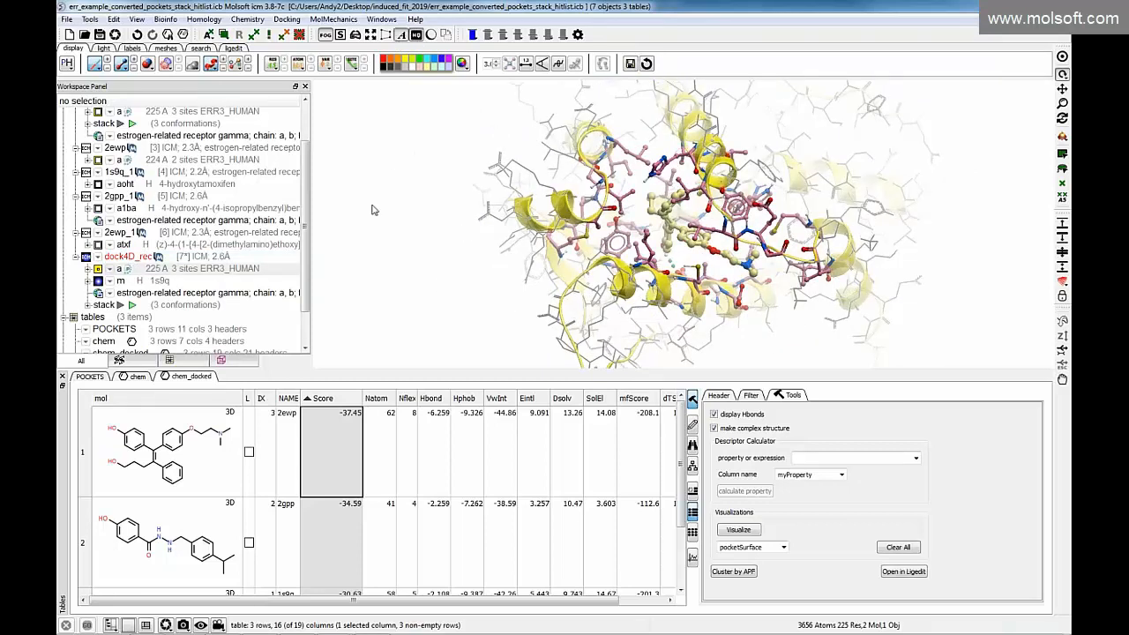
- Expand the dock4D_rec stack and compare its 2gpp, 1s9q and 2ewp conformations, returning to conformation 1
{"action": "left_click", "coordinate": [87, 305]}
{"action": "left_click", "coordinate": [111, 318]}
{"action": "left_click", "coordinate": [110, 330]}
{"action": "left_click", "coordinate": [110, 342]}
{"action": "left_click", "coordinate": [110, 318]}
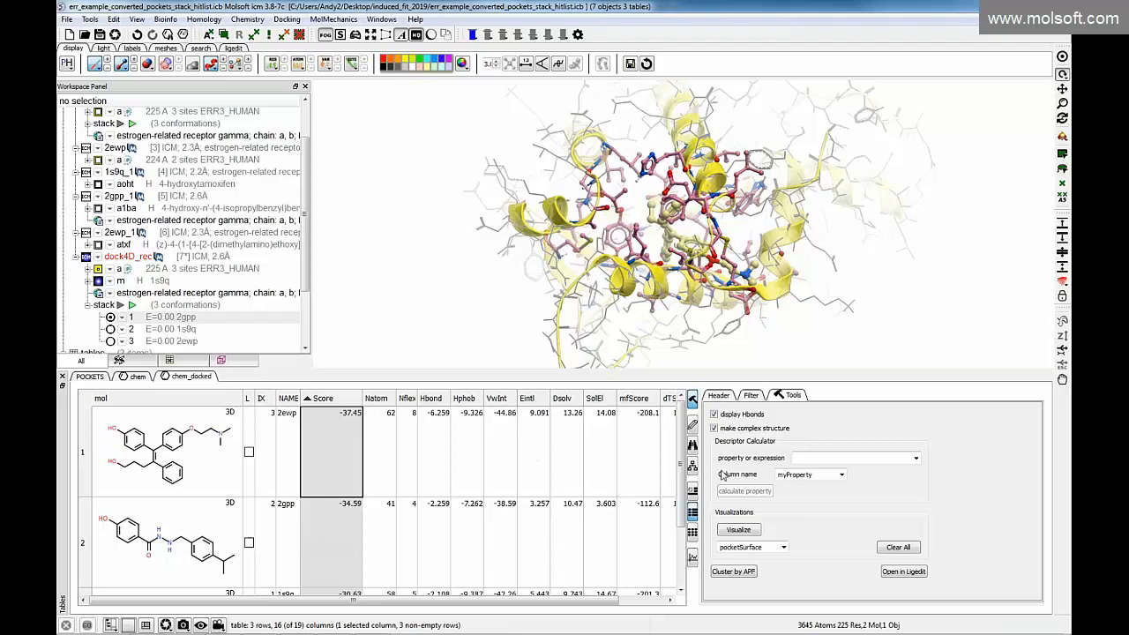
- Widen the chem_docked table to include the RecConf column and inspect the docked poses of 2ewp and 2gpp
{"action": "left_click_drag", "start_coordinate": [703, 464], "coordinate": [796, 464]}
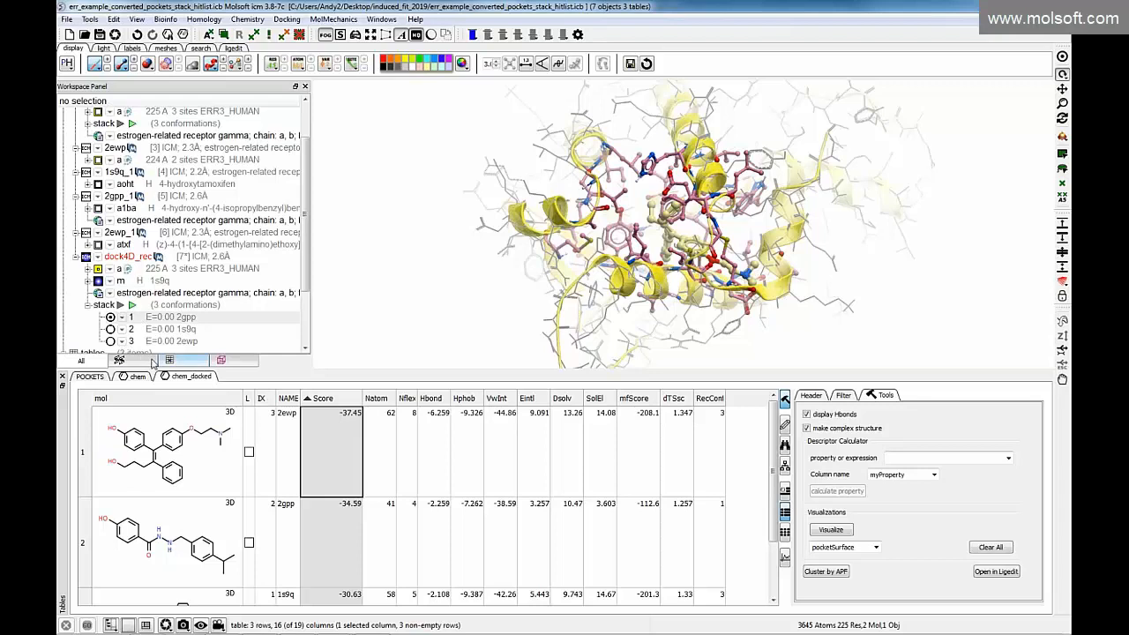
{"action": "scroll", "coordinate": [308, 300], "scroll_direction": "down", "scroll_amount": 1}
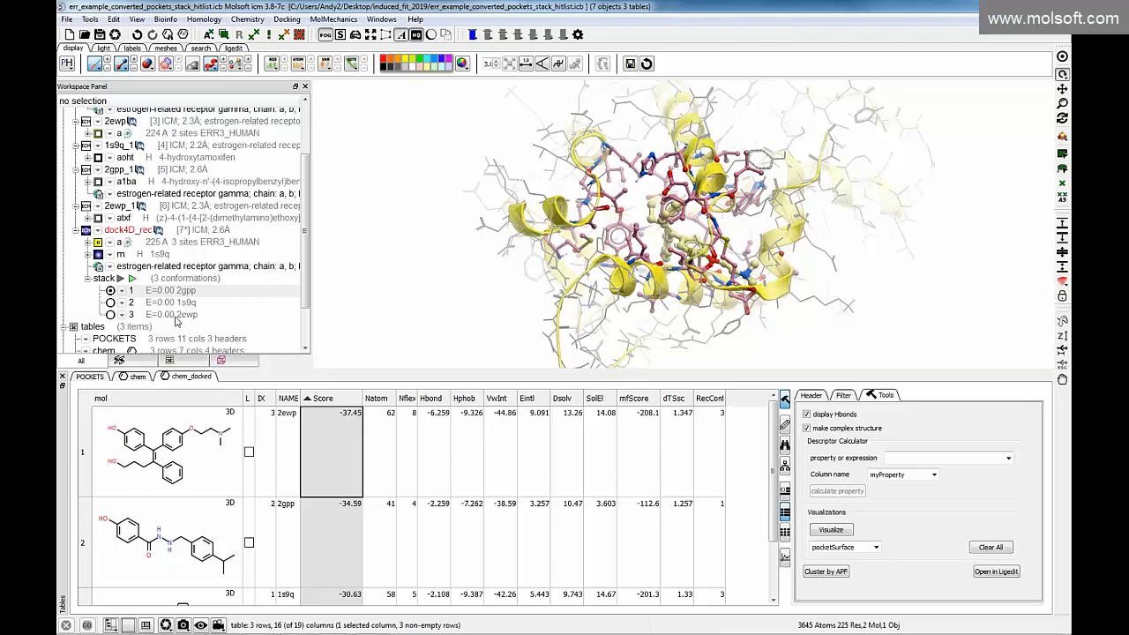
{"action": "left_click", "coordinate": [181, 457]}
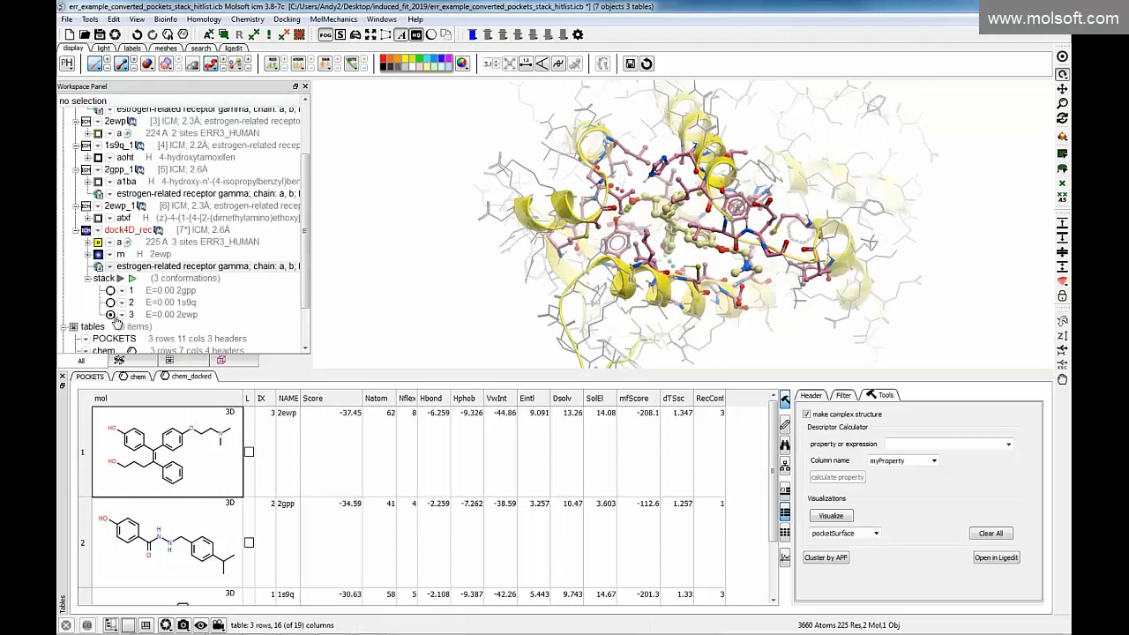
{"action": "mouse_move", "coordinate": [550, 284]}
{"action": "left_mouse_down"}
{"action": "mouse_move", "coordinate": [566, 250]}
{"action": "mouse_move", "coordinate": [567, 275]}
{"action": "mouse_move", "coordinate": [554, 269]}
{"action": "left_mouse_up"}
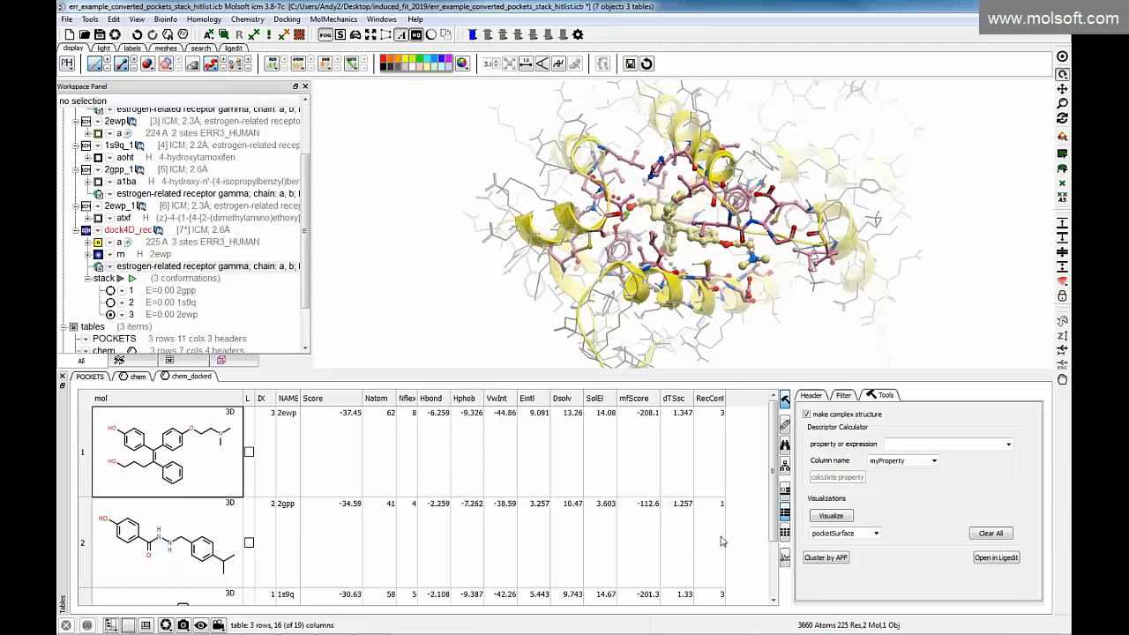
{"action": "left_click", "coordinate": [193, 542]}
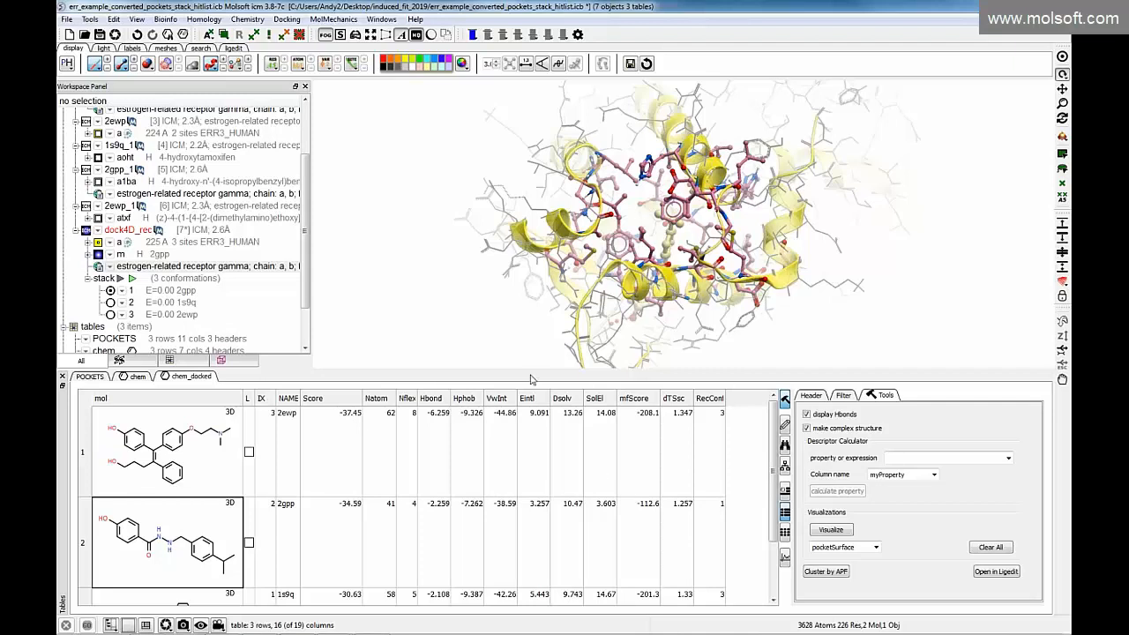
{"action": "left_click", "coordinate": [296, 20]}
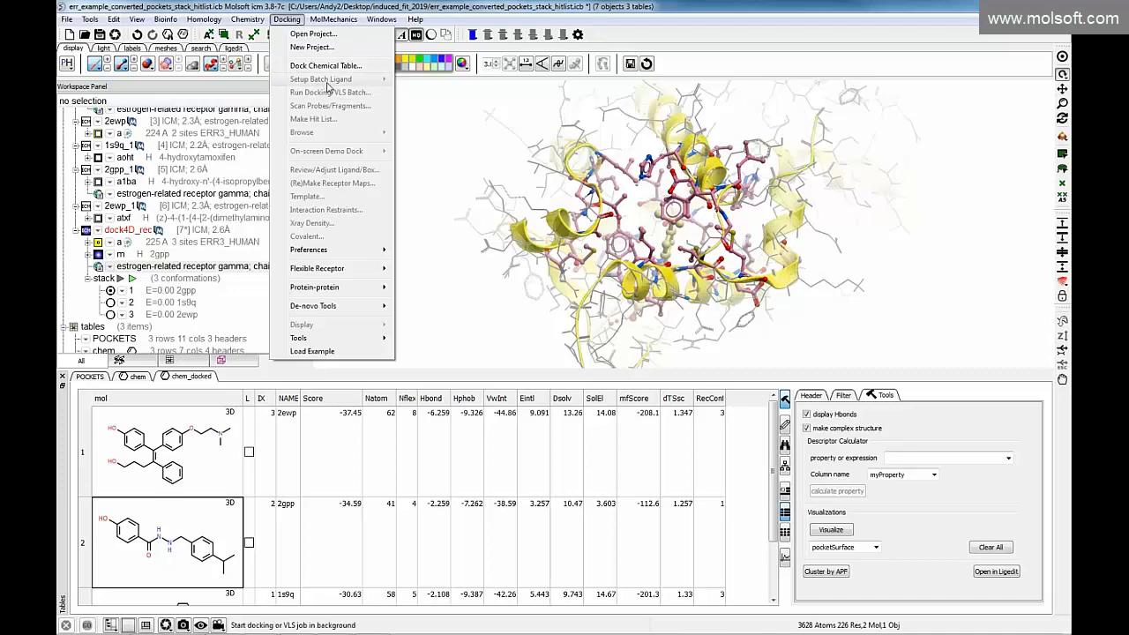
{"action": "left_click", "coordinate": [447, 211]}
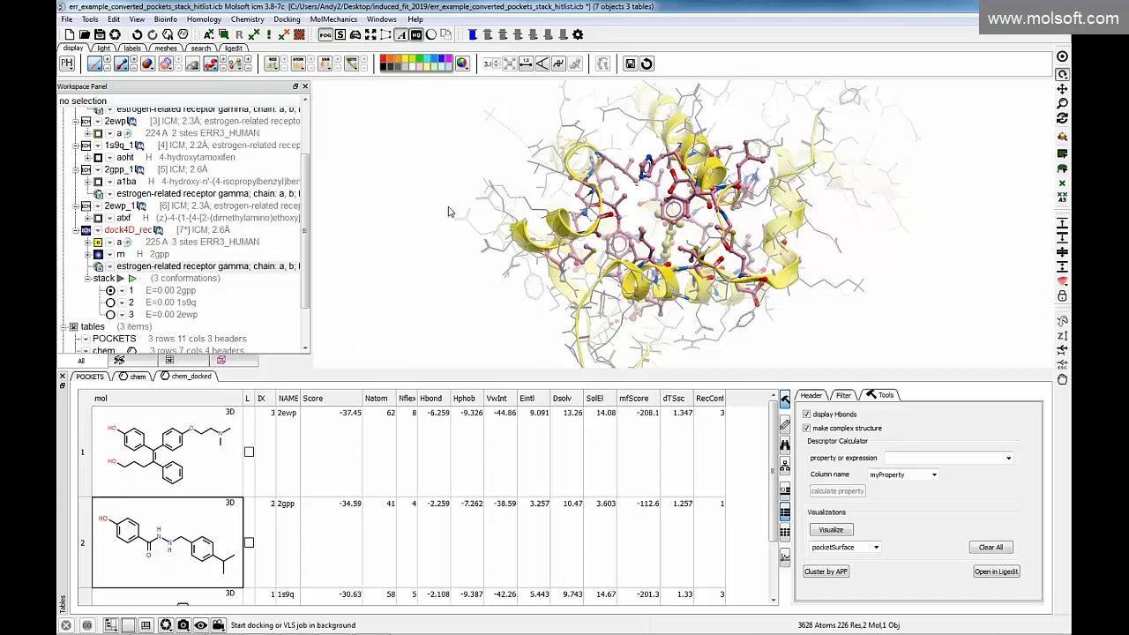
- Switch to PowerPoint and start the slide show from slide 10, First Place in Industry-Wide D3R Grand Challenges
{"action": "mouse_move", "coordinate": [410, 628]}
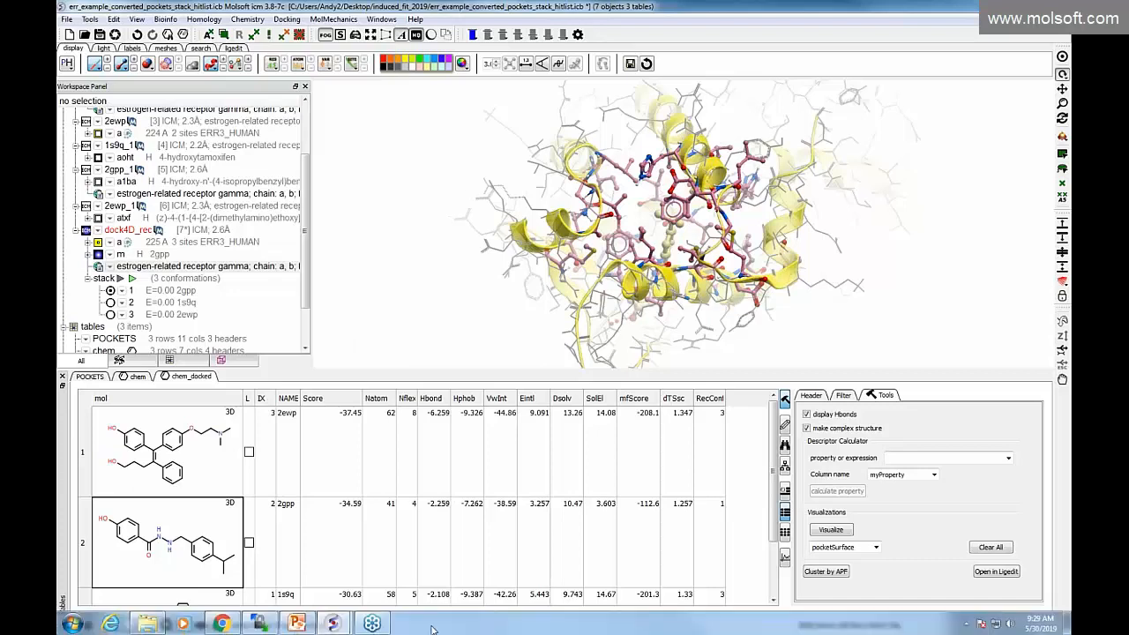
{"action": "left_click", "coordinate": [297, 625]}
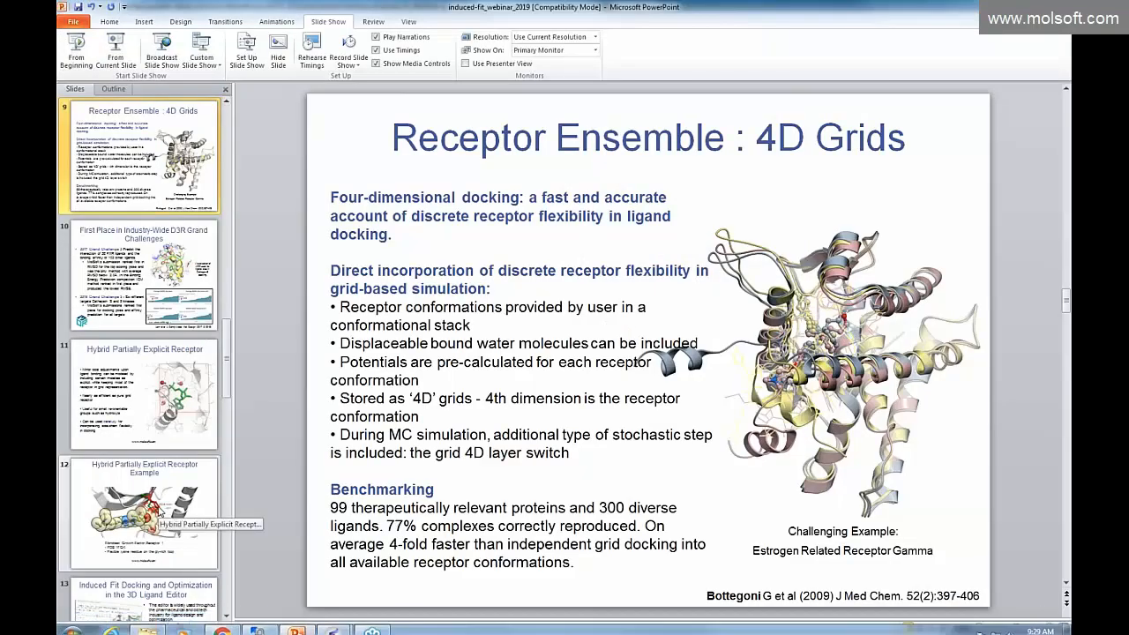
{"action": "left_click", "coordinate": [171, 325]}
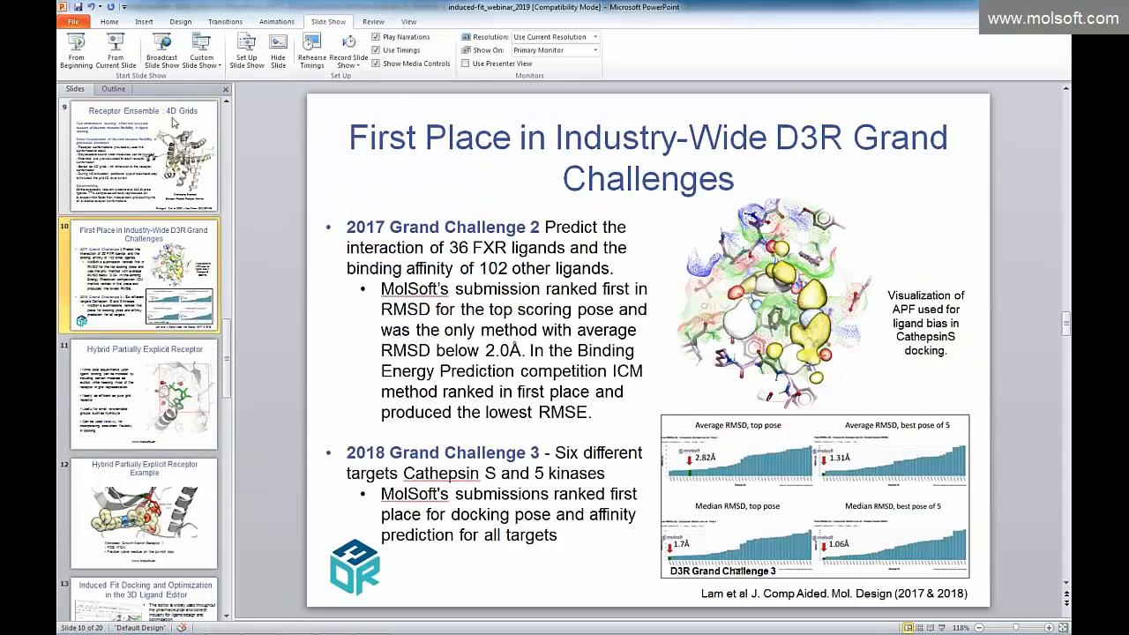
{"action": "left_click", "coordinate": [117, 53]}
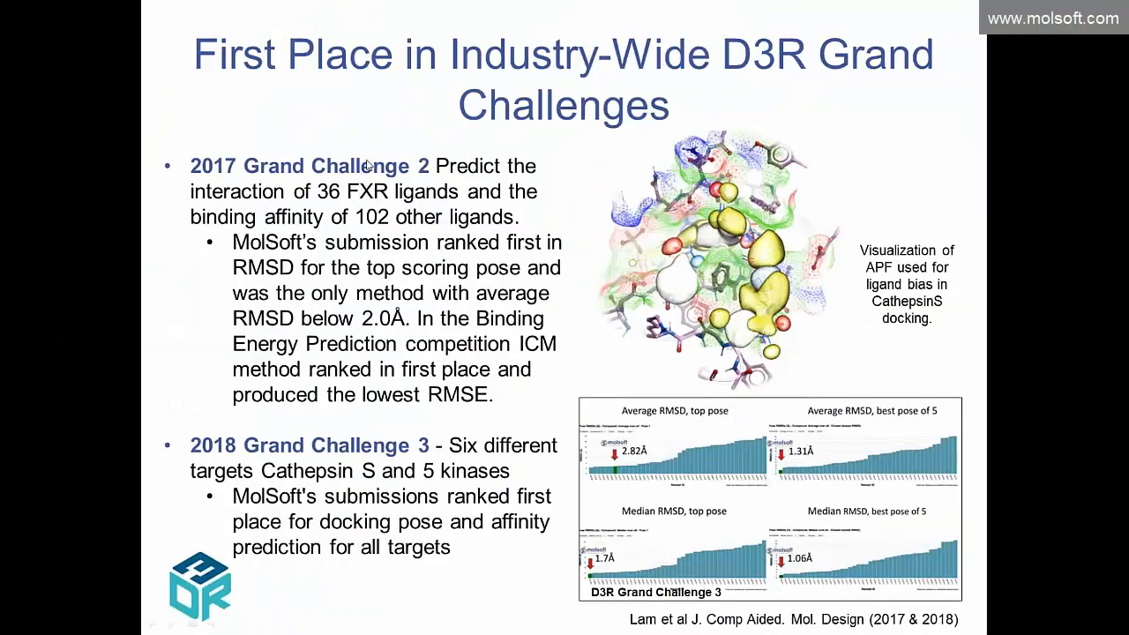
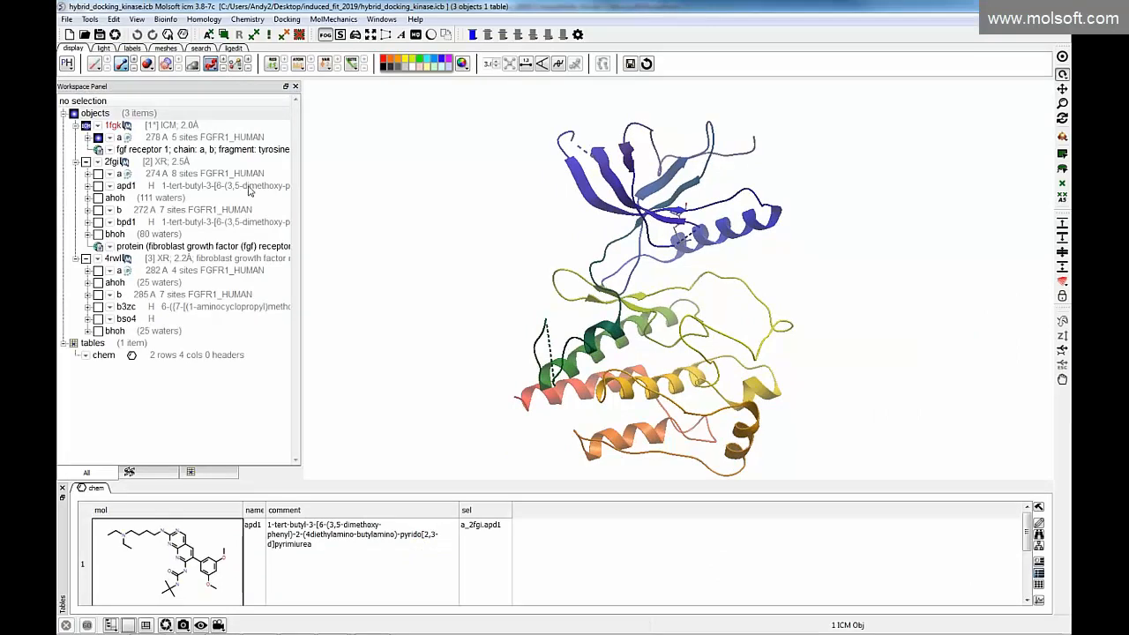
- Start a new Molsoft ICM session and open hybrid_docking_kinase_noFlexResults.icb from the induced_fit_2019 folder
{"action": "scroll", "coordinate": [591, 327], "scroll_direction": "up", "scroll_amount": 10}
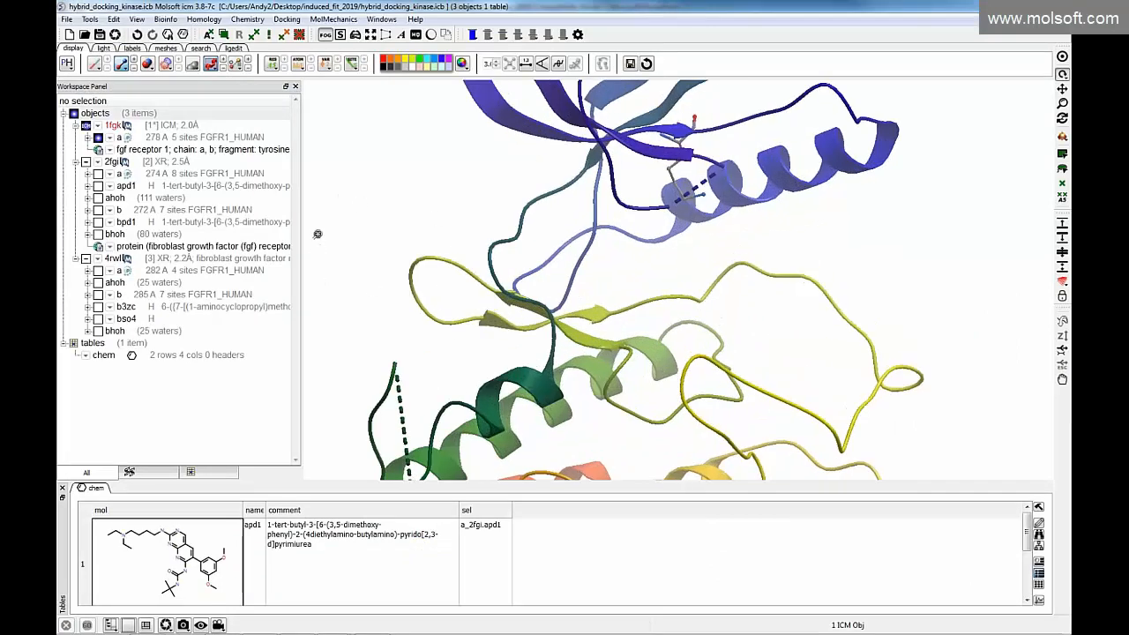
{"action": "left_click_drag", "start_coordinate": [591, 328], "coordinate": [634, 282]}
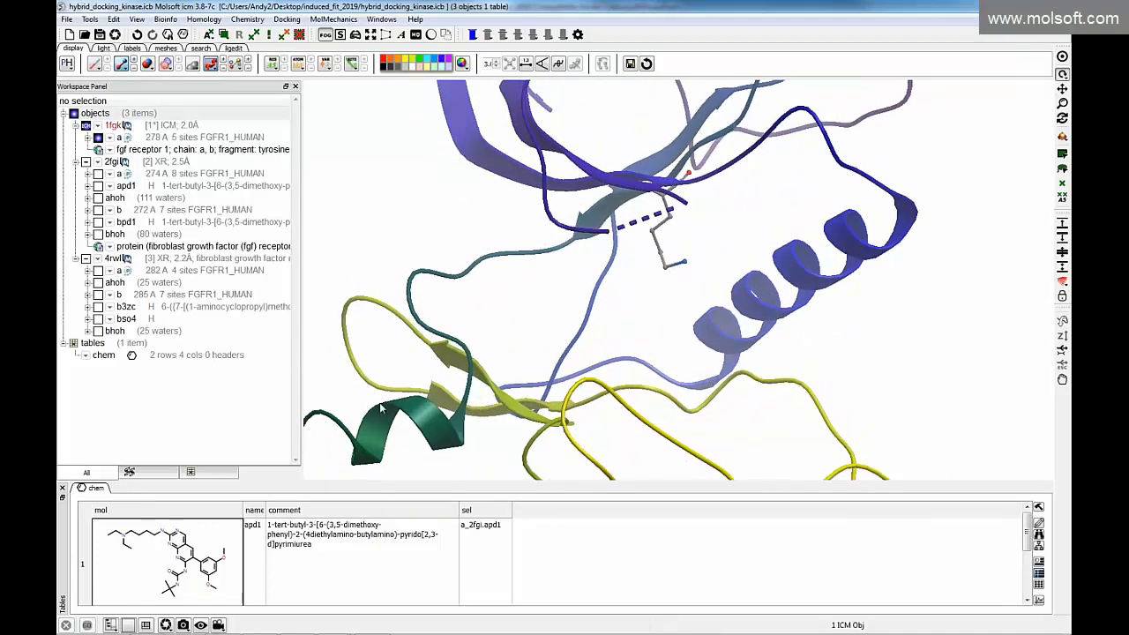
{"action": "right_click", "coordinate": [332, 624]}
{"action": "left_click", "coordinate": [312, 565]}
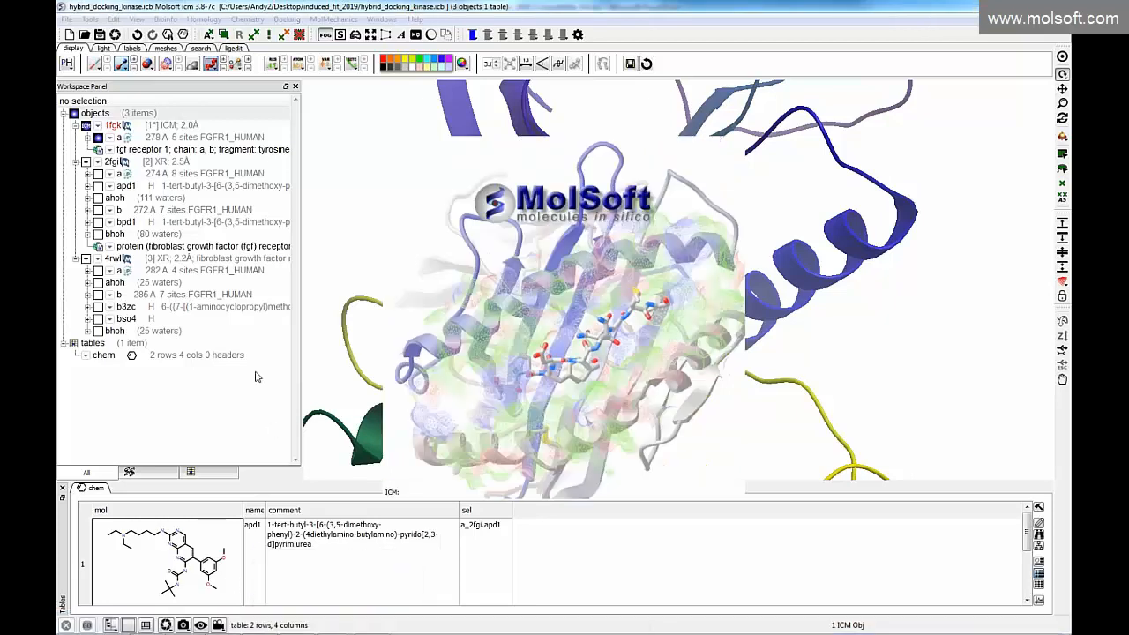
{"action": "left_click", "coordinate": [757, 197]}
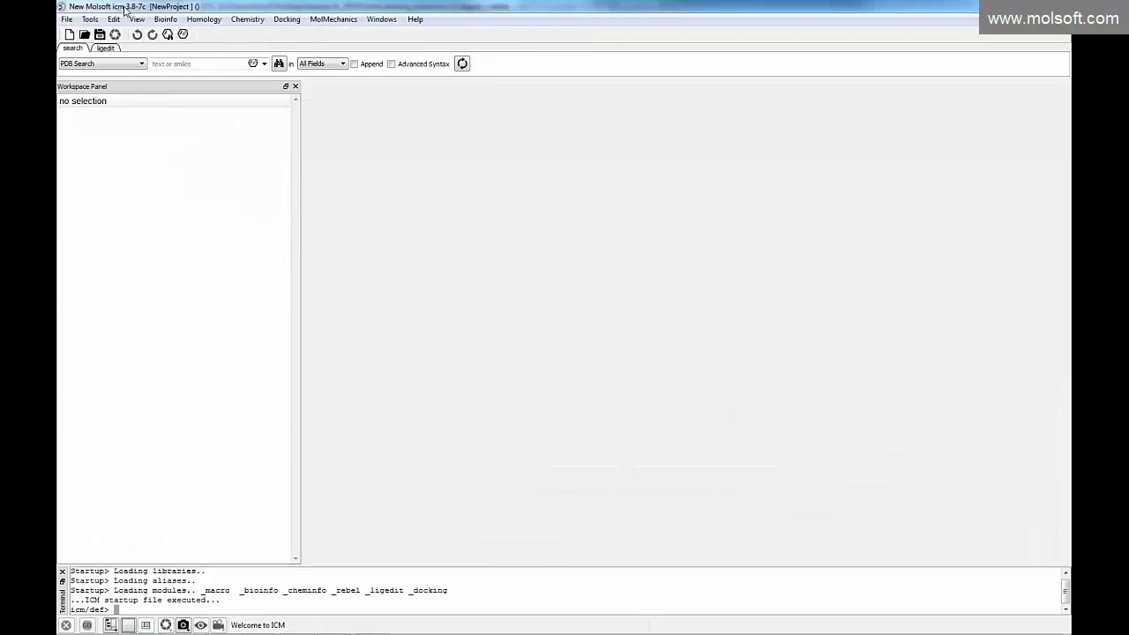
{"action": "left_click", "coordinate": [66, 19]}
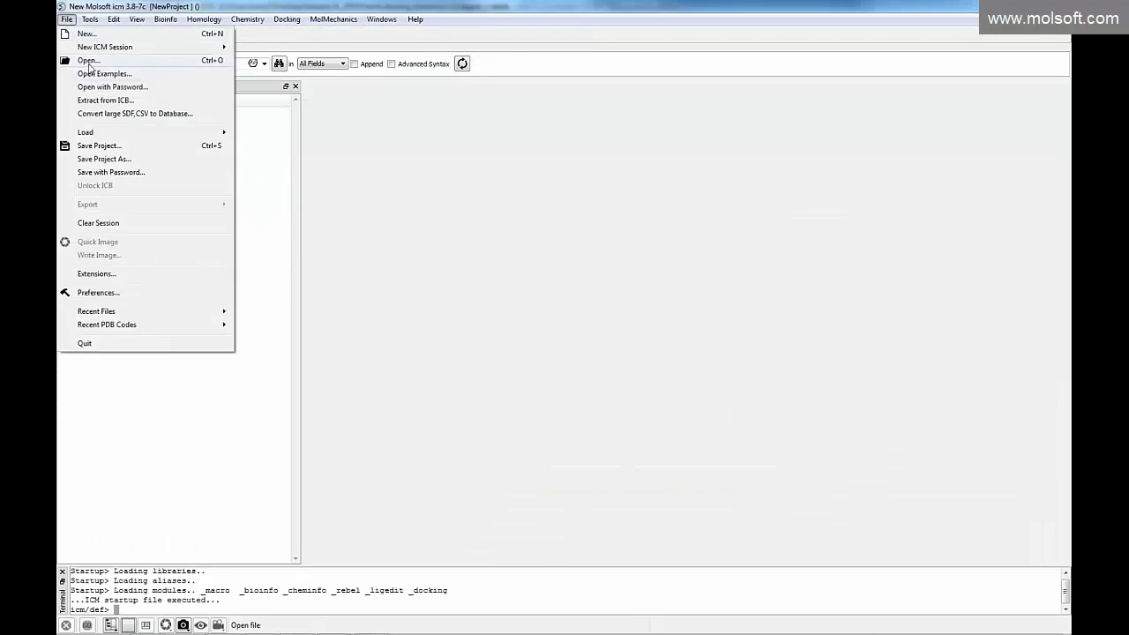
{"action": "left_click", "coordinate": [88, 60]}
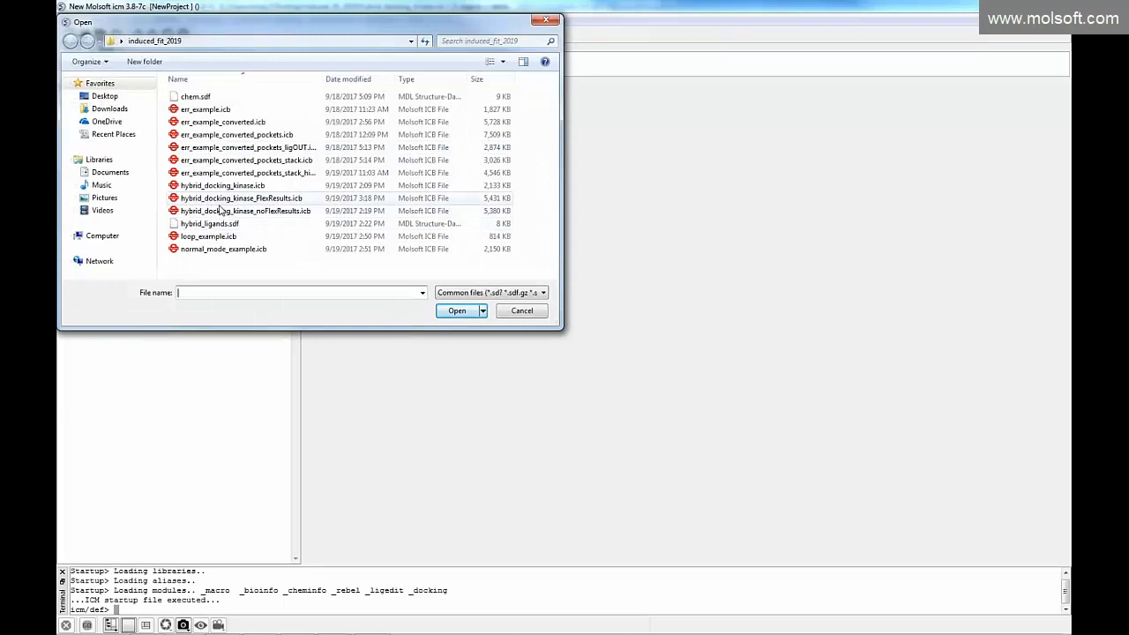
{"action": "double_click", "coordinate": [216, 212]}
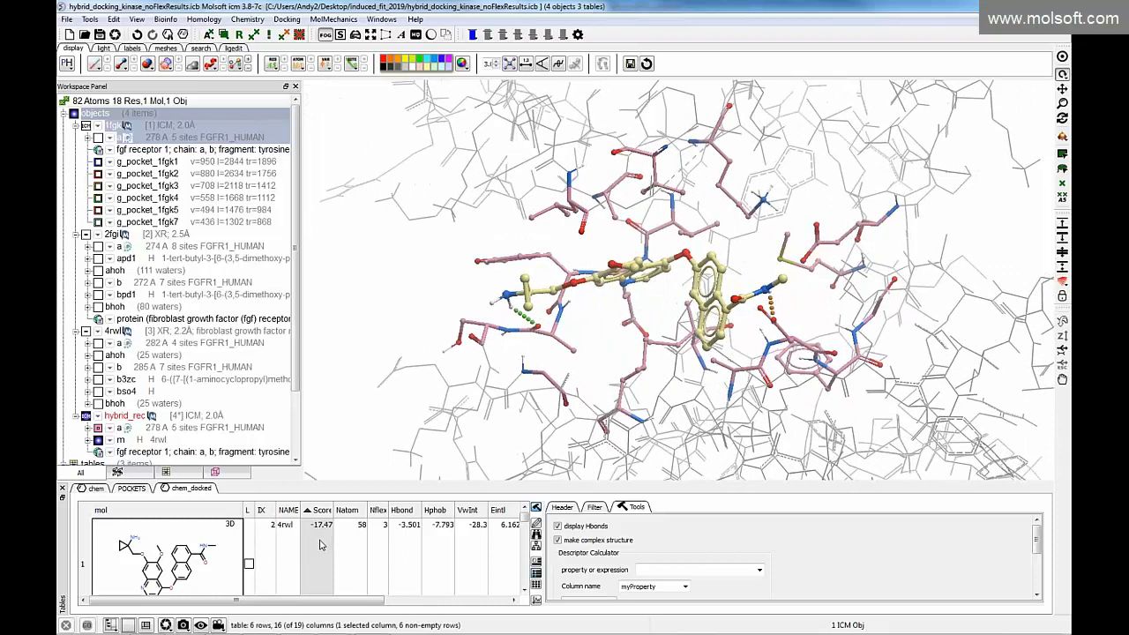
- Review the ligand docking scores in the chem_docked table of the kinase results without receptor flexibility
{"action": "scroll", "coordinate": [320, 538], "scroll_direction": "down", "scroll_amount": 2}
{"action": "scroll", "coordinate": [320, 540], "scroll_direction": "up", "scroll_amount": 2}
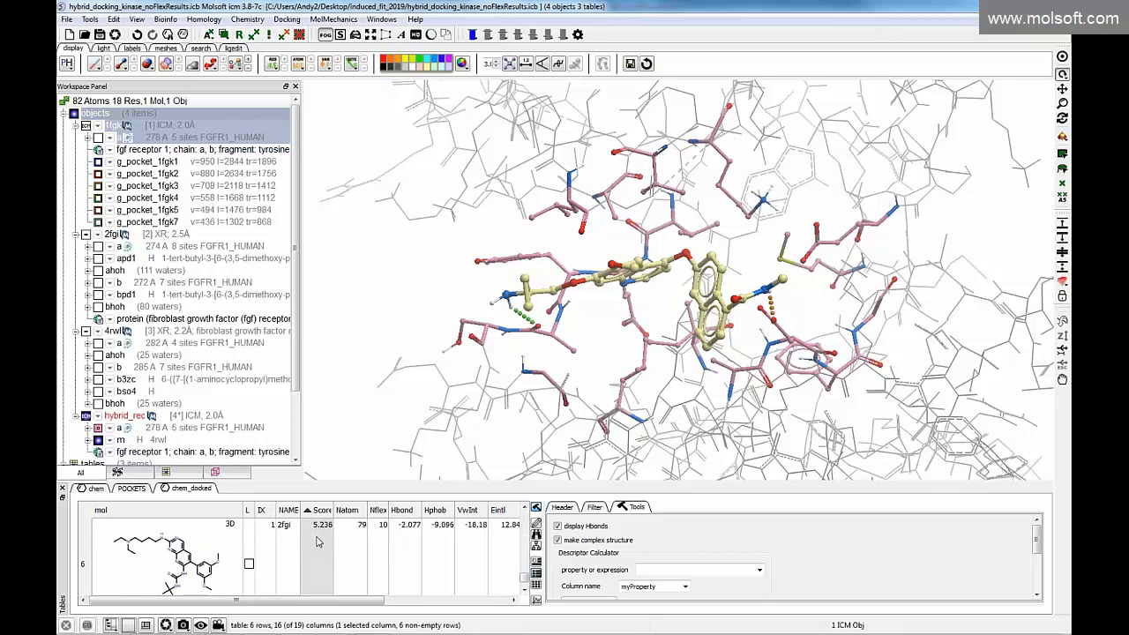
{"action": "left_click_drag", "start_coordinate": [456, 330], "coordinate": [757, 264]}
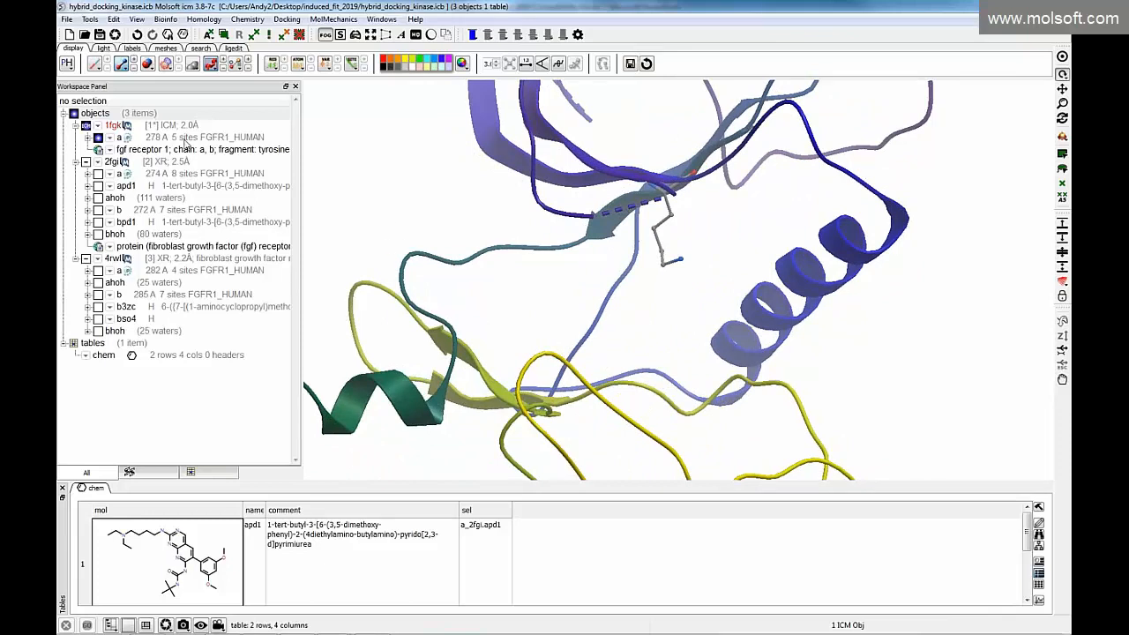
- In the hybrid_docking_kinase.icb session, predict binding pockets on chain a of 1fgk using icmPocketFinder with tolerance 4.6
{"action": "left_click", "coordinate": [185, 141]}
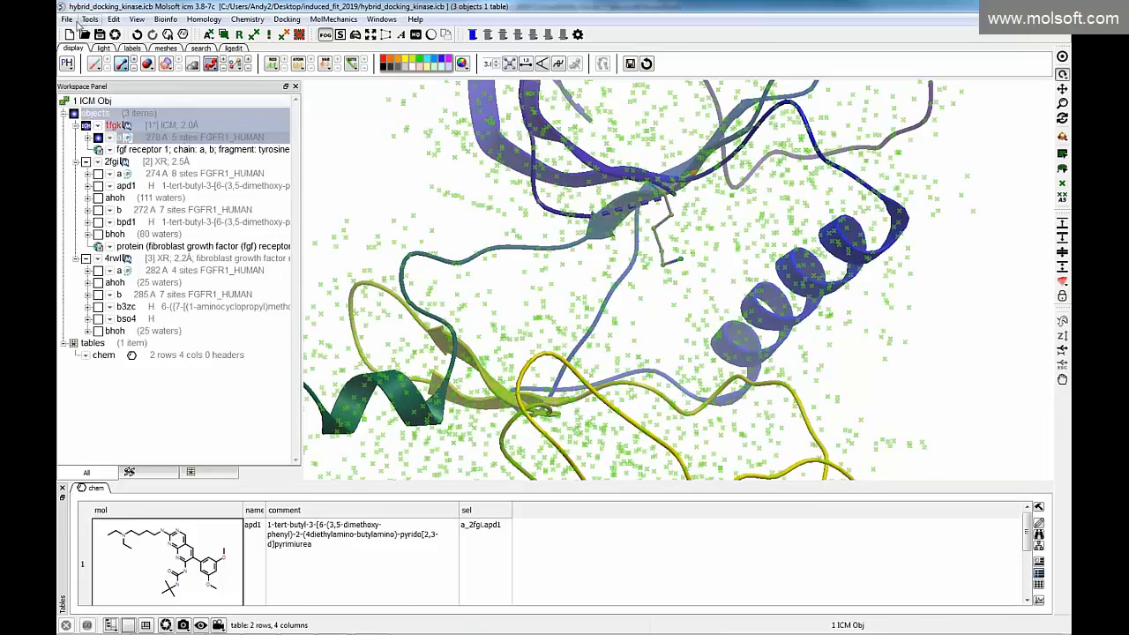
{"action": "left_click", "coordinate": [88, 19]}
{"action": "mouse_move", "coordinate": [110, 47]}
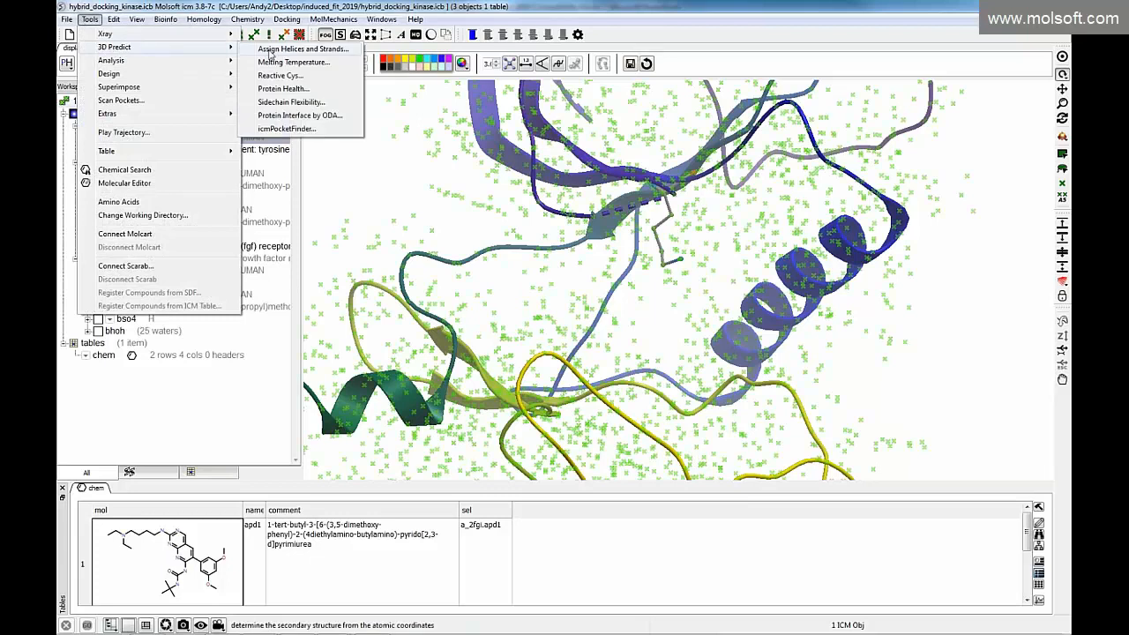
{"action": "left_click", "coordinate": [276, 129]}
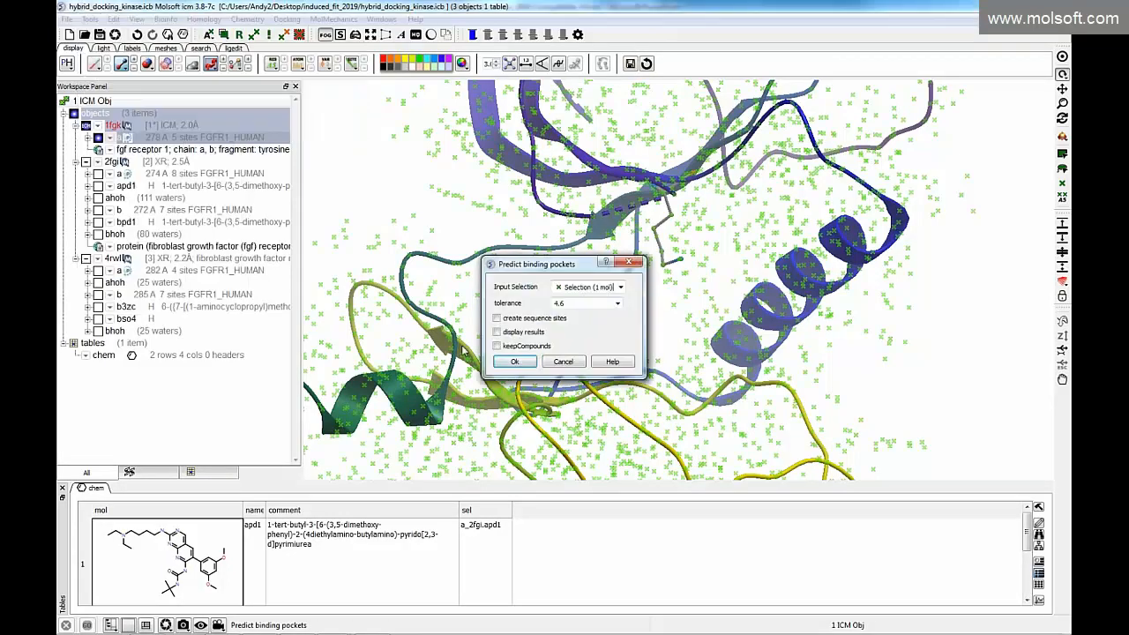
{"action": "left_click", "coordinate": [515, 363]}
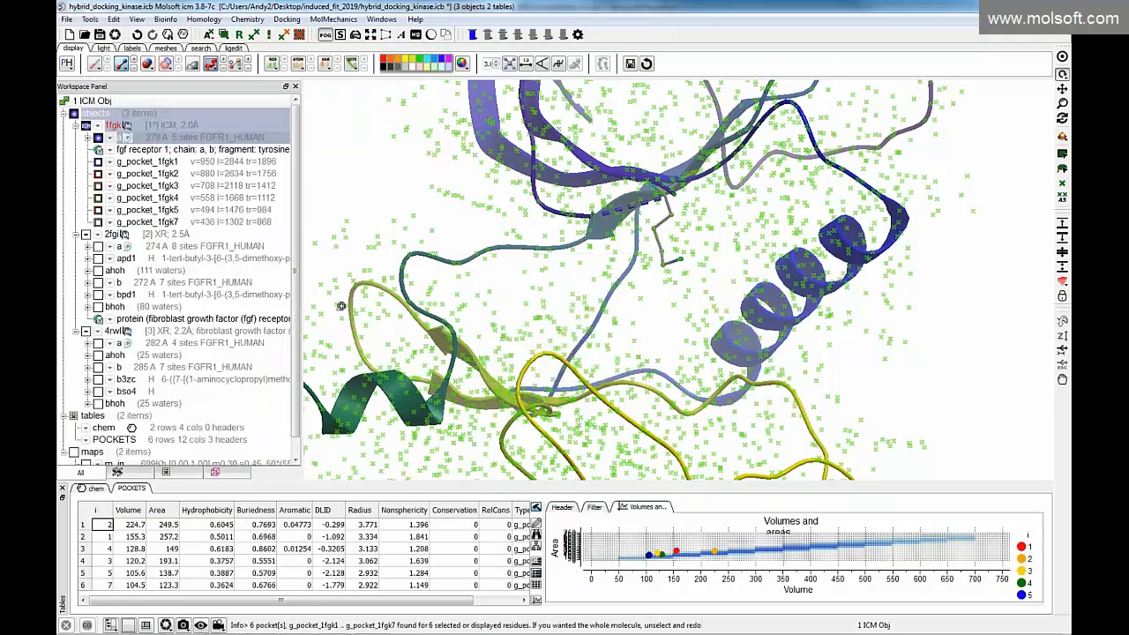
- Display the g_pocket_1fgk2 pocket, clear the selection, bring up the chem ligand table, and inspect the pocket beside the lysine side chain
{"action": "left_click", "coordinate": [98, 174]}
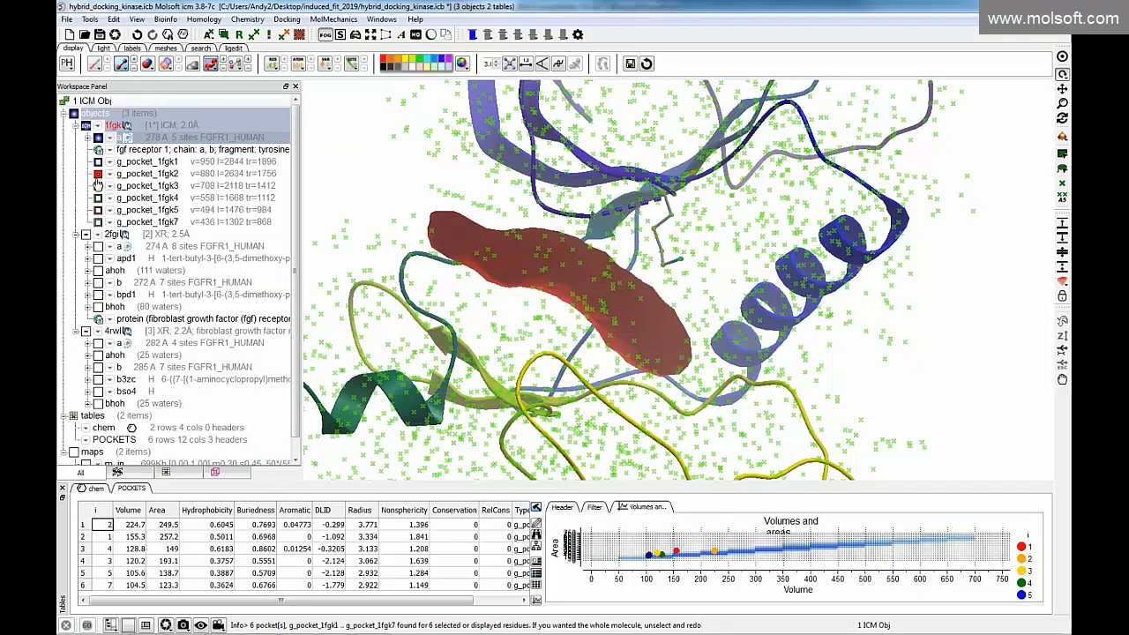
{"action": "right_click_drag", "start_coordinate": [358, 159], "coordinate": [380, 193]}
{"action": "left_click_drag", "start_coordinate": [412, 225], "coordinate": [446, 262]}
{"action": "left_click", "coordinate": [95, 487]}
{"action": "scroll", "coordinate": [174, 552], "scroll_direction": "up", "scroll_amount": 1}
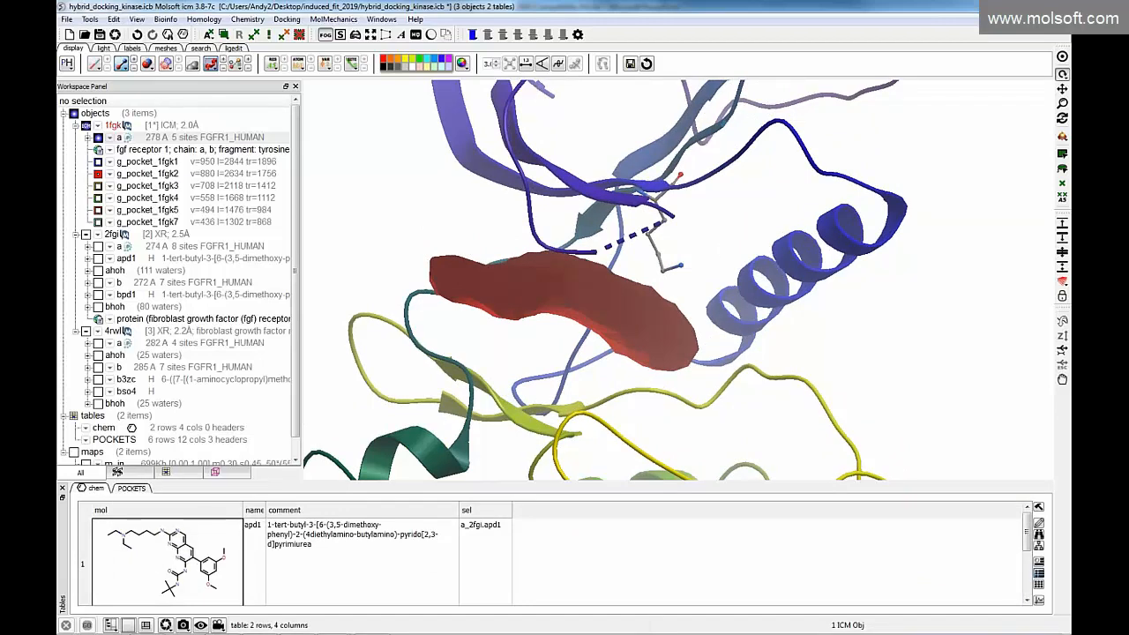
{"action": "left_click_drag", "start_coordinate": [712, 251], "coordinate": [705, 208]}
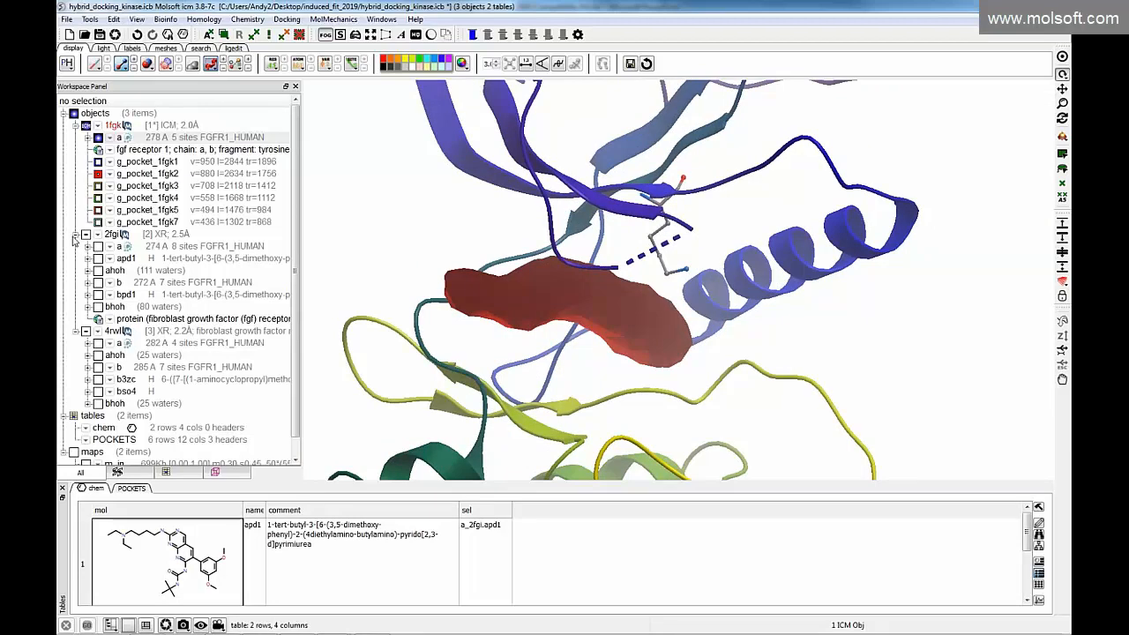
{"action": "left_click_drag", "start_coordinate": [479, 303], "coordinate": [611, 270]}
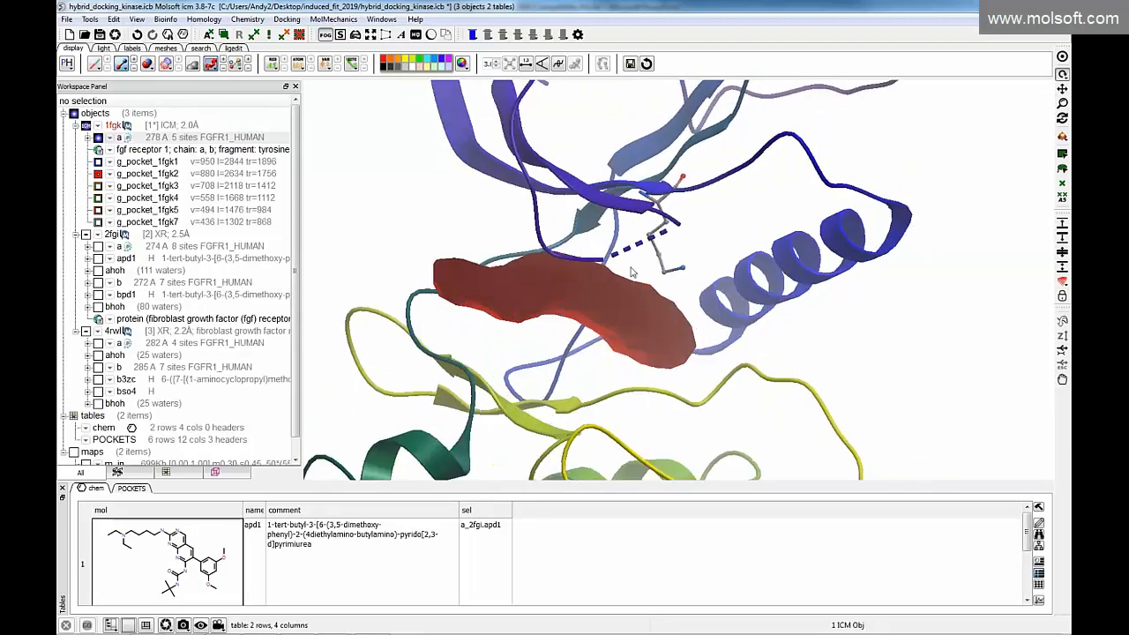
- Start a new docking project named flexsc with the 1fgk receptor object
{"action": "left_click_drag", "start_coordinate": [420, 254], "coordinate": [417, 252]}
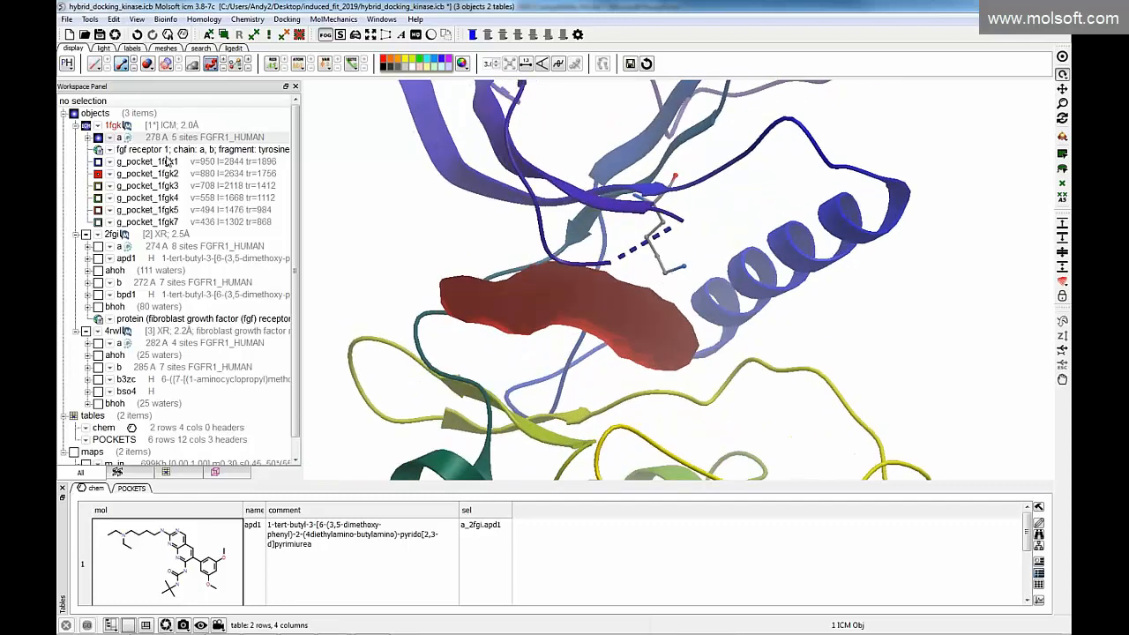
{"action": "left_click", "coordinate": [284, 19]}
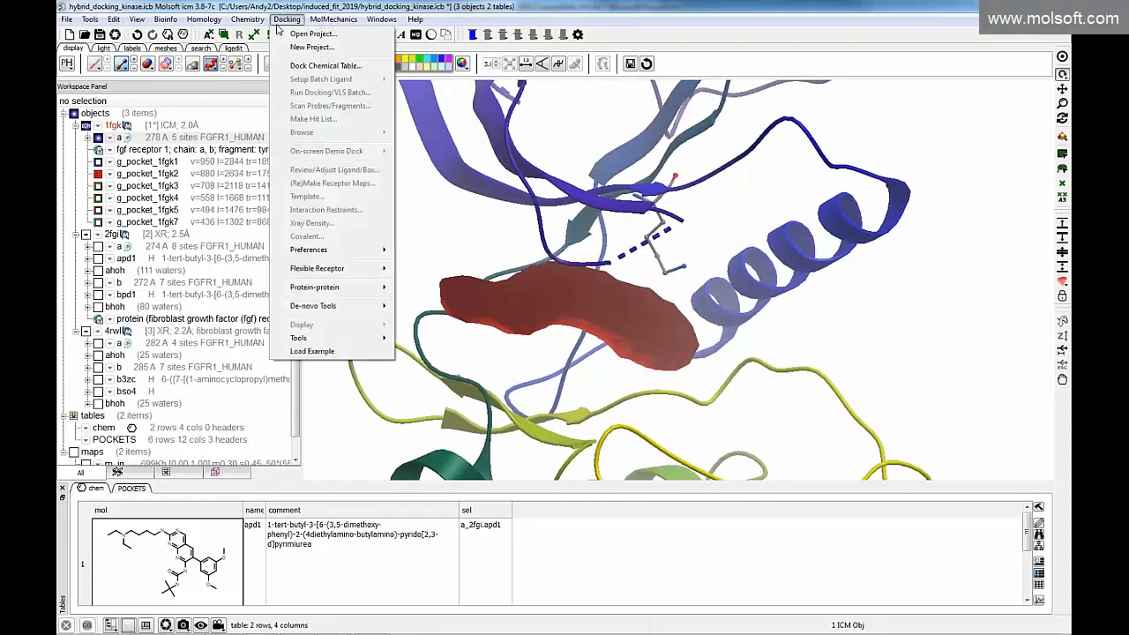
{"action": "left_click", "coordinate": [310, 47]}
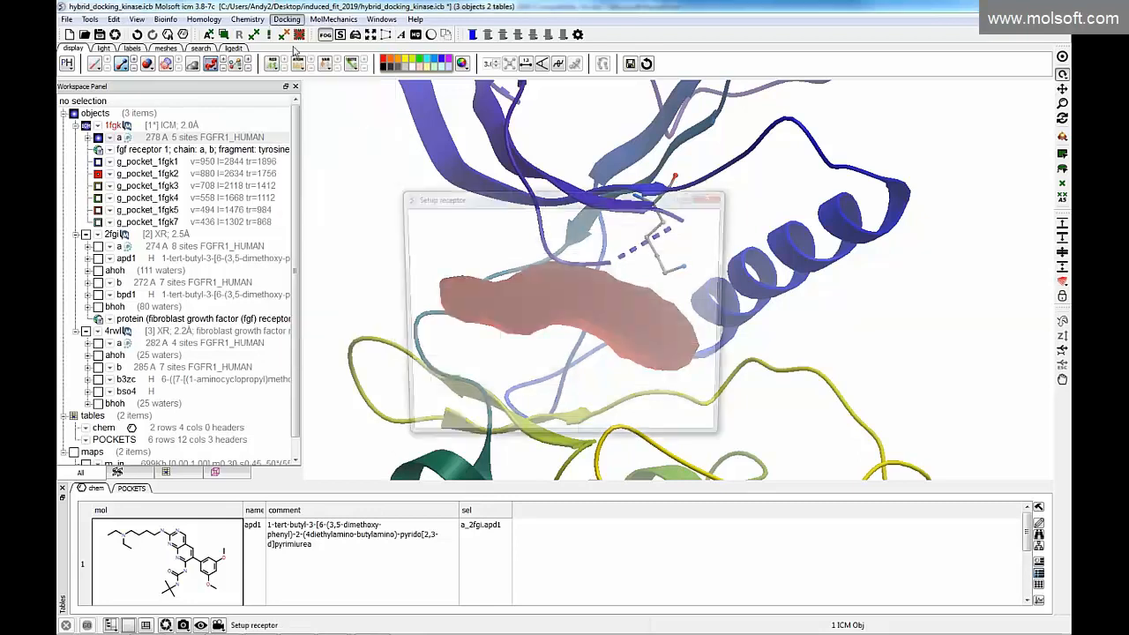
{"action": "left_click_drag", "start_coordinate": [527, 202], "coordinate": [269, 178]}
{"action": "double_click", "coordinate": [342, 195]}
{"action": "type", "text": "flexsc"}
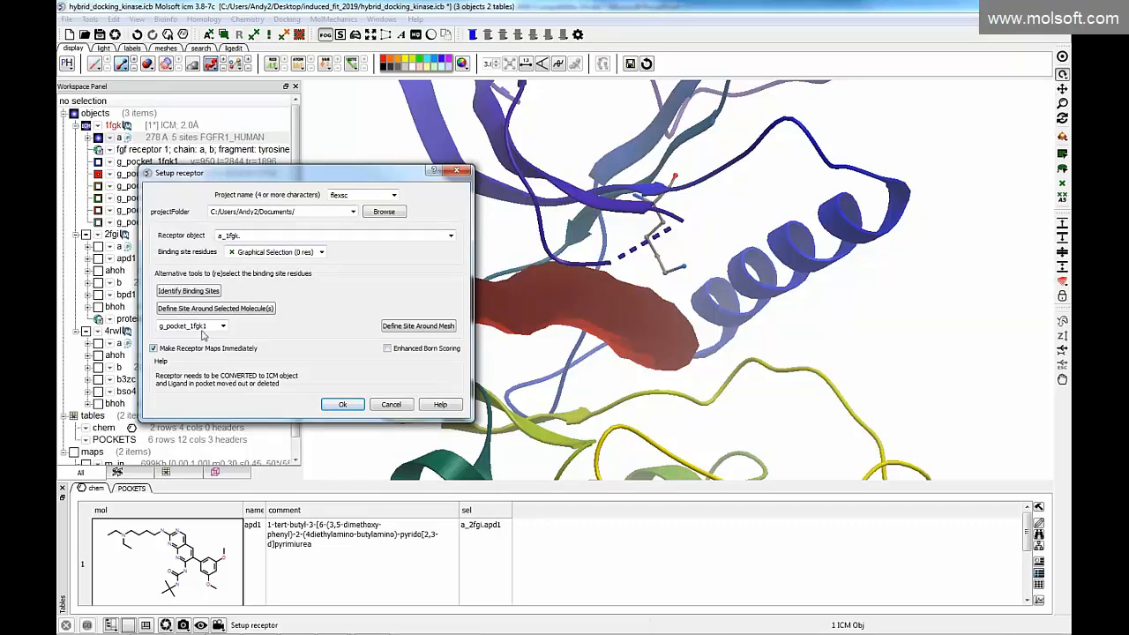
{"action": "left_click_drag", "start_coordinate": [203, 174], "coordinate": [210, 217]}
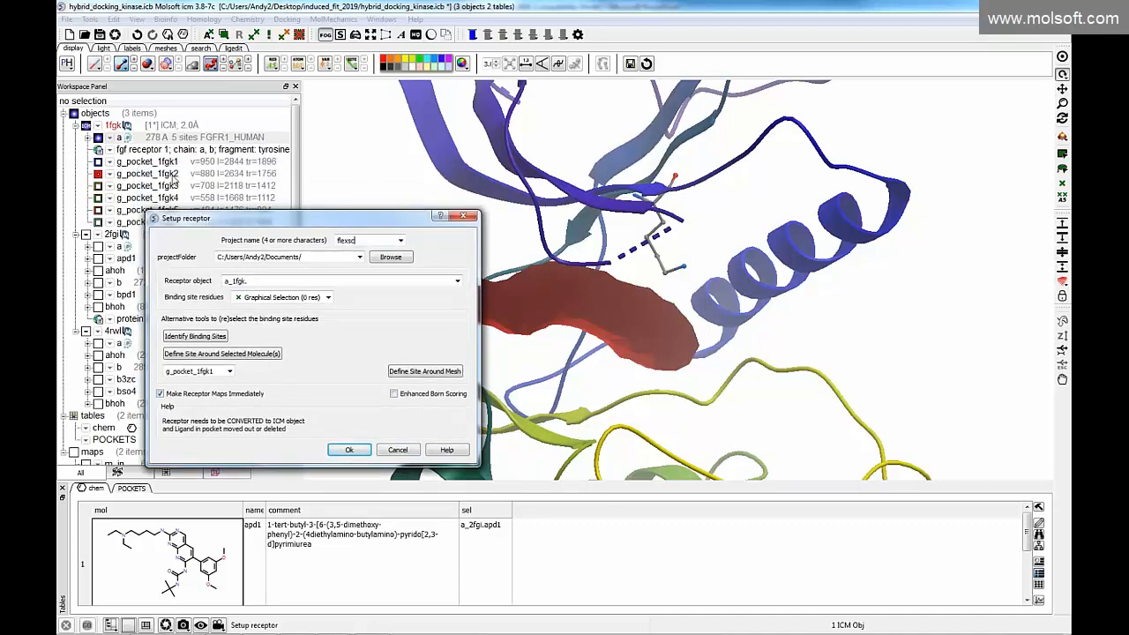
- Define the binding site around the g_pocket_1fgk2 mesh, accept the proposed docking box, and generate the receptor maps
{"action": "left_click", "coordinate": [231, 374]}
{"action": "left_click", "coordinate": [212, 392]}
{"action": "left_click", "coordinate": [394, 374]}
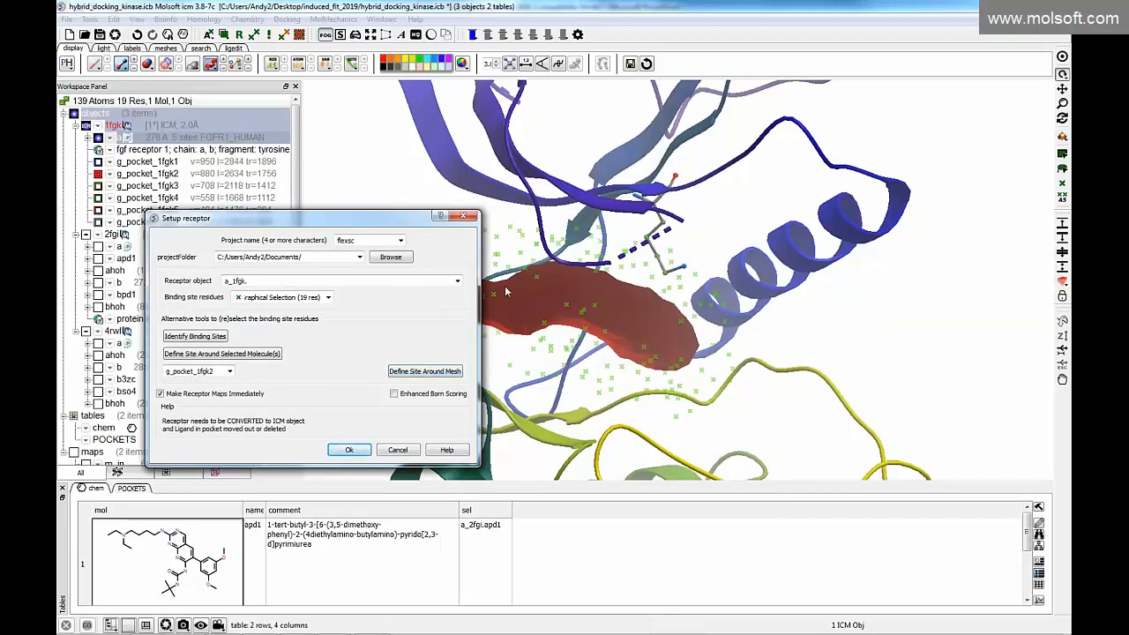
{"action": "left_click", "coordinate": [349, 451]}
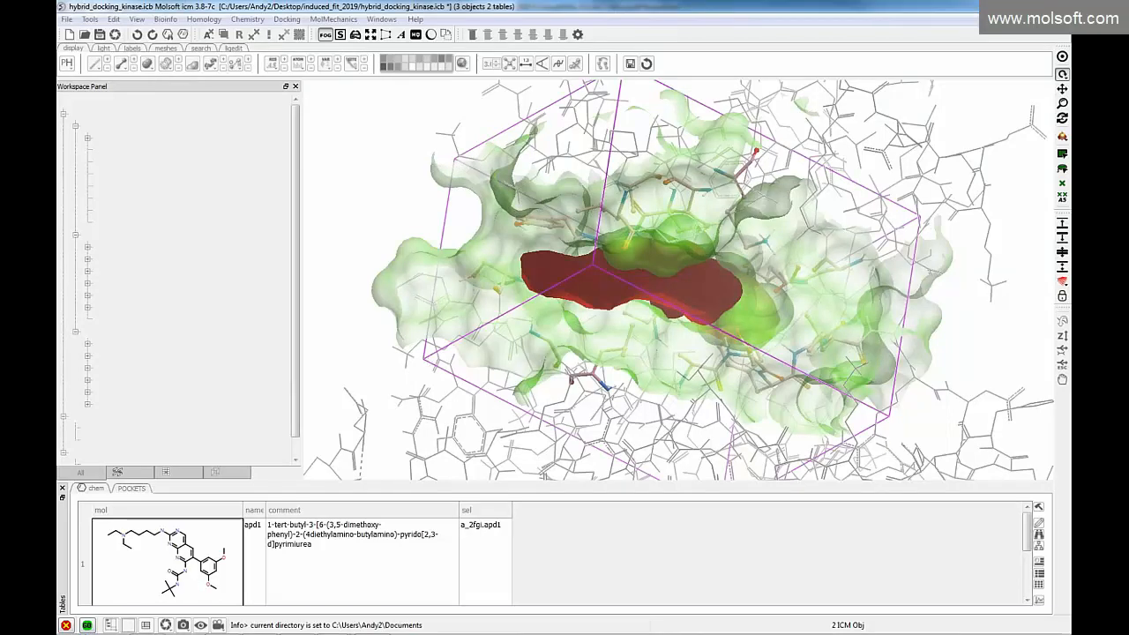
{"action": "left_click", "coordinate": [89, 625]}
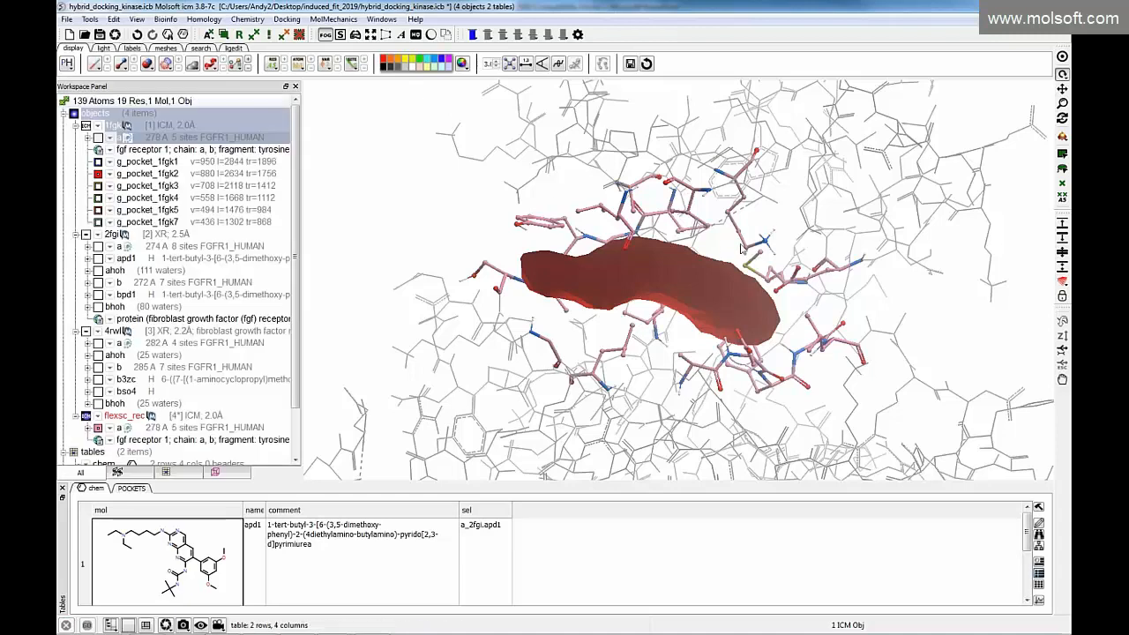
- Label the lysine residue K514 beside the red pocket in the flexsc receptor
{"action": "left_click_drag", "start_coordinate": [764, 240], "coordinate": [646, 261]}
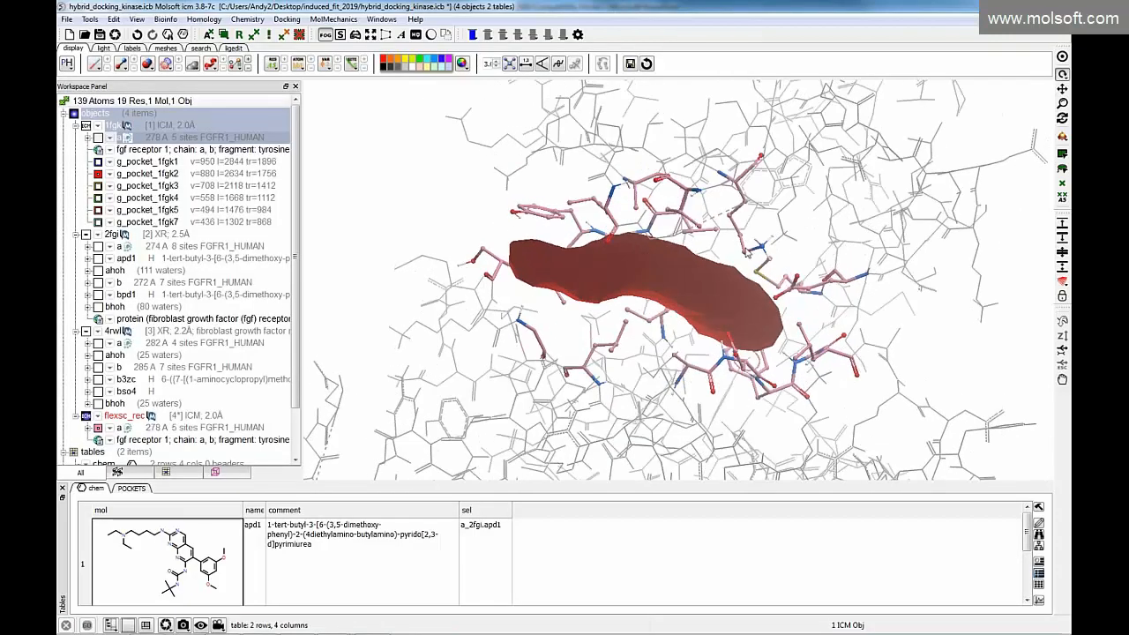
{"action": "left_click_drag", "start_coordinate": [754, 257], "coordinate": [767, 253]}
{"action": "left_click_drag", "start_coordinate": [327, 299], "coordinate": [327, 198]}
{"action": "middle_click_drag", "start_coordinate": [917, 231], "coordinate": [809, 307]}
{"action": "left_click_drag", "start_coordinate": [800, 290], "coordinate": [813, 280]}
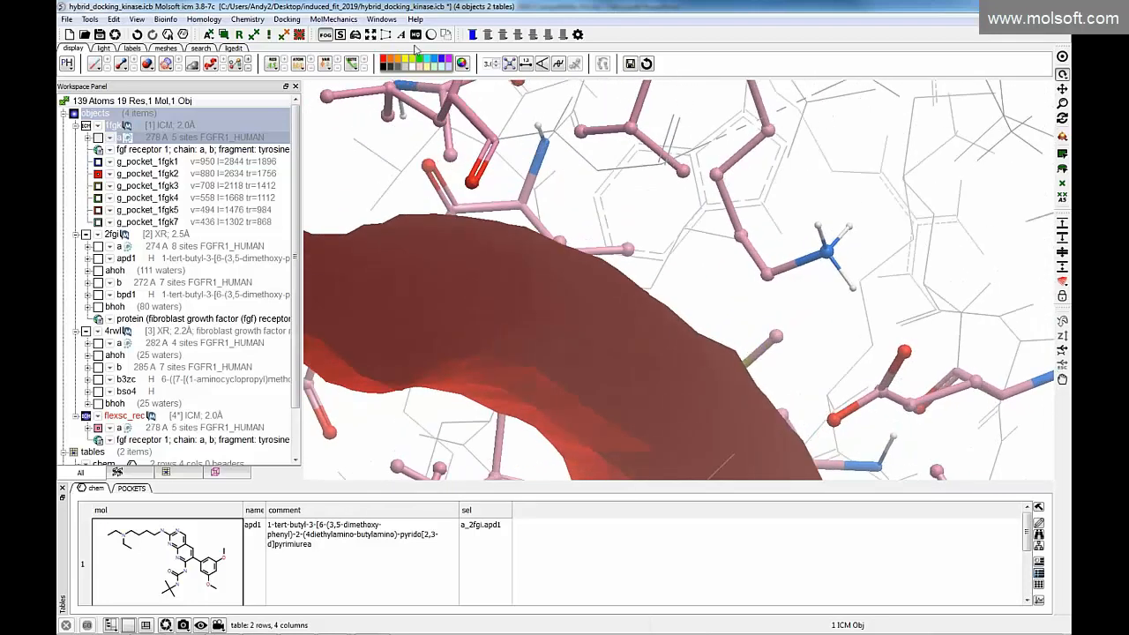
{"action": "left_click", "coordinate": [415, 35]}
{"action": "left_click", "coordinate": [402, 34]}
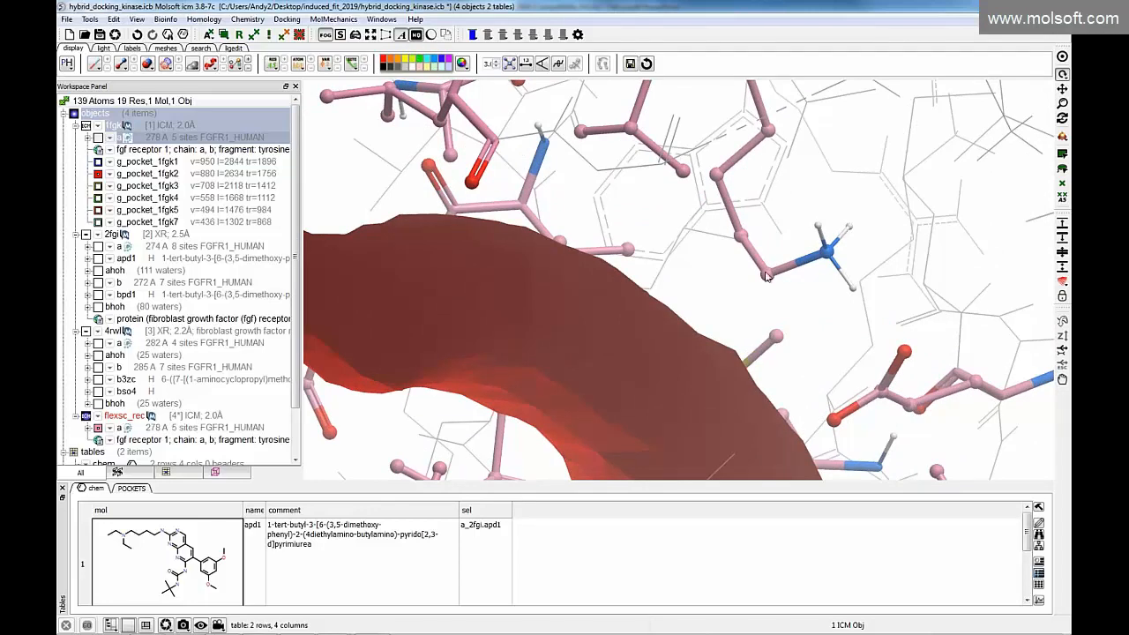
{"action": "left_click", "coordinate": [1063, 199]}
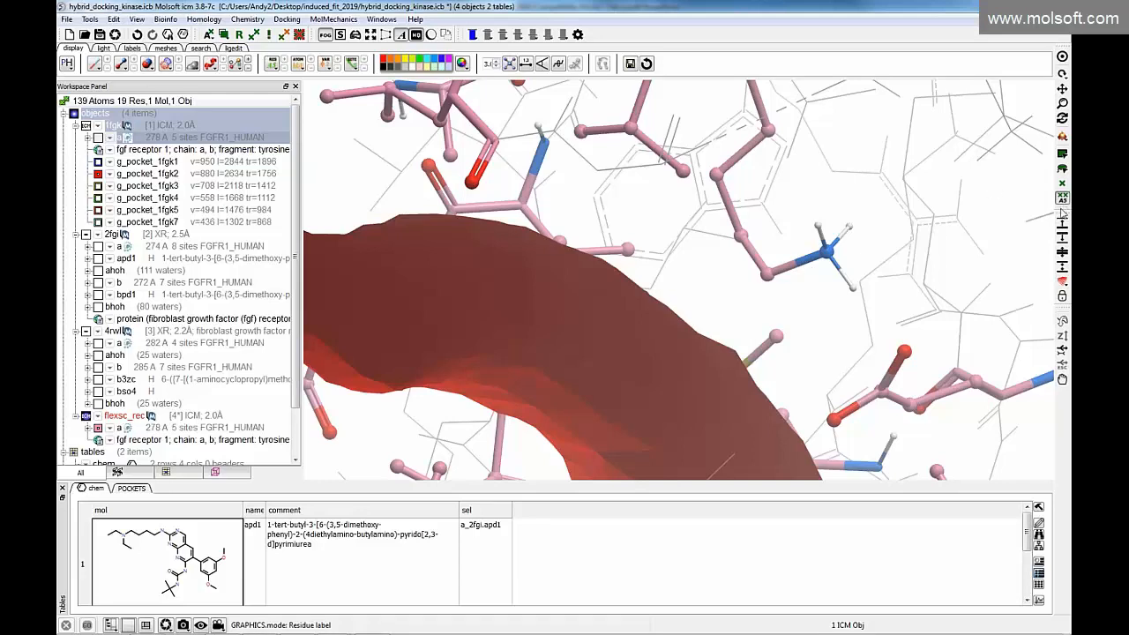
{"action": "left_click", "coordinate": [822, 253]}
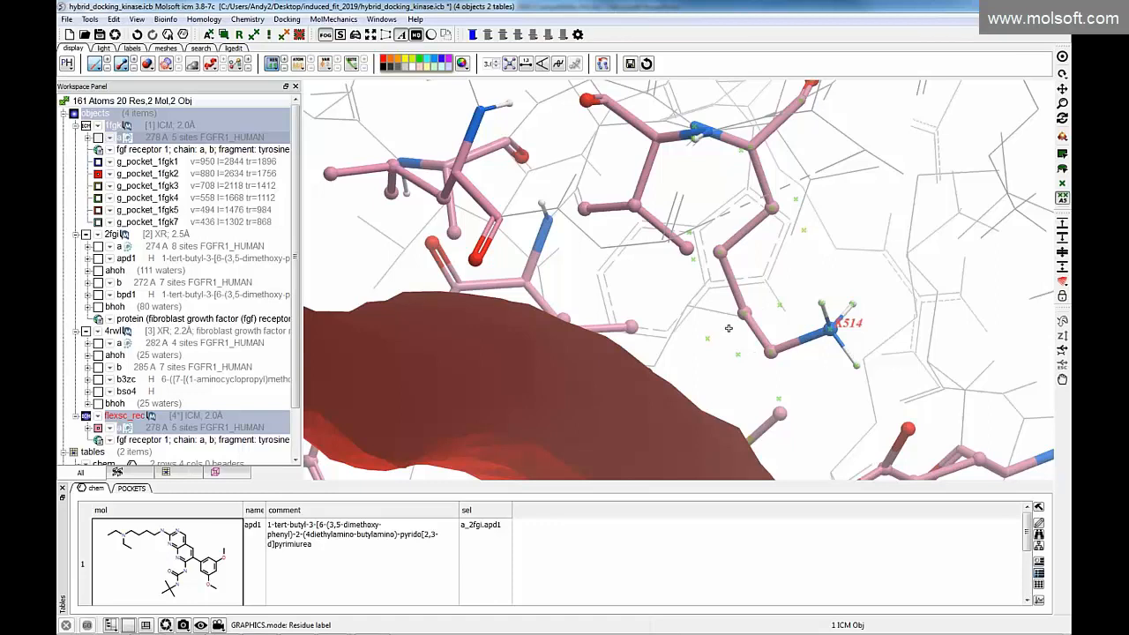
- Set only the K514 residue as an explicit flexible group in the flexsc project, using the Full sidechains option
{"action": "left_click", "coordinate": [287, 20]}
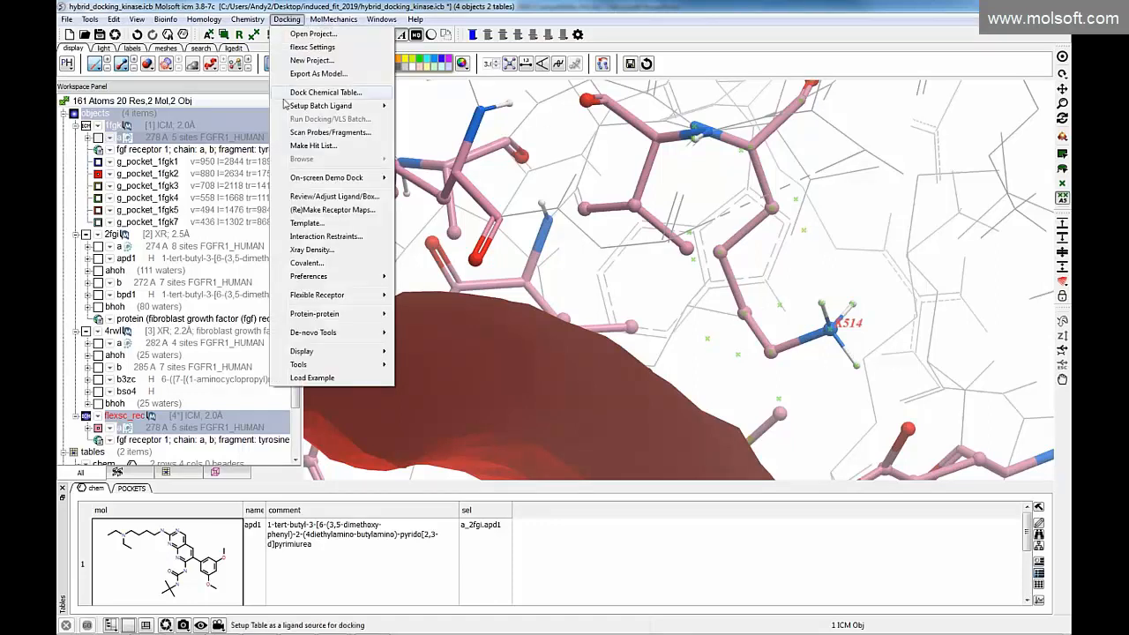
{"action": "mouse_move", "coordinate": [316, 298]}
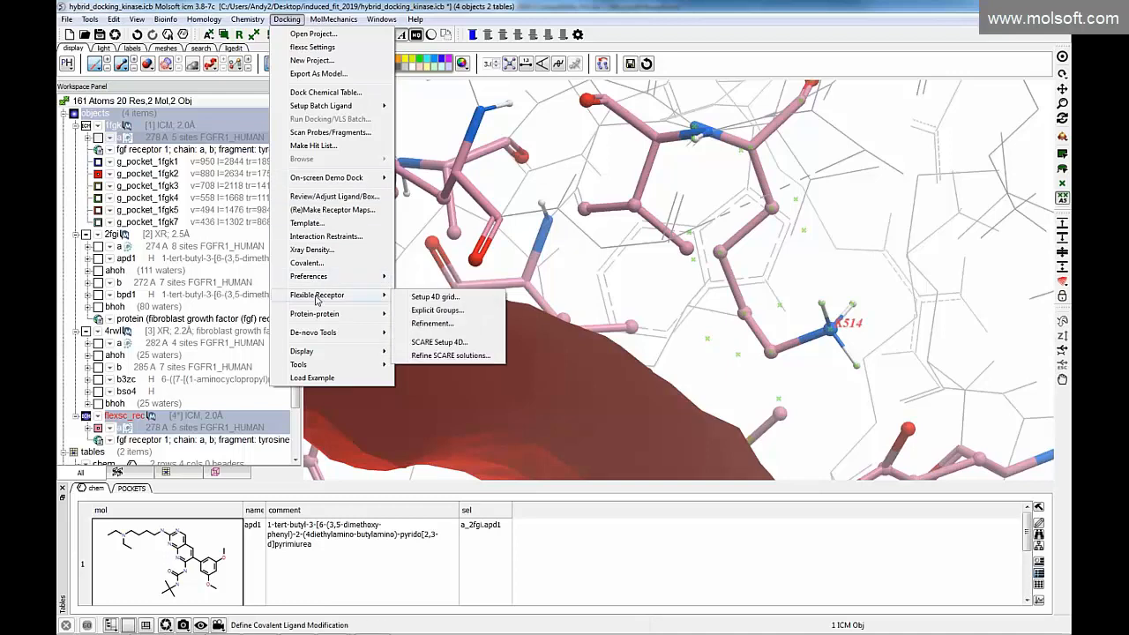
{"action": "left_click", "coordinate": [441, 314]}
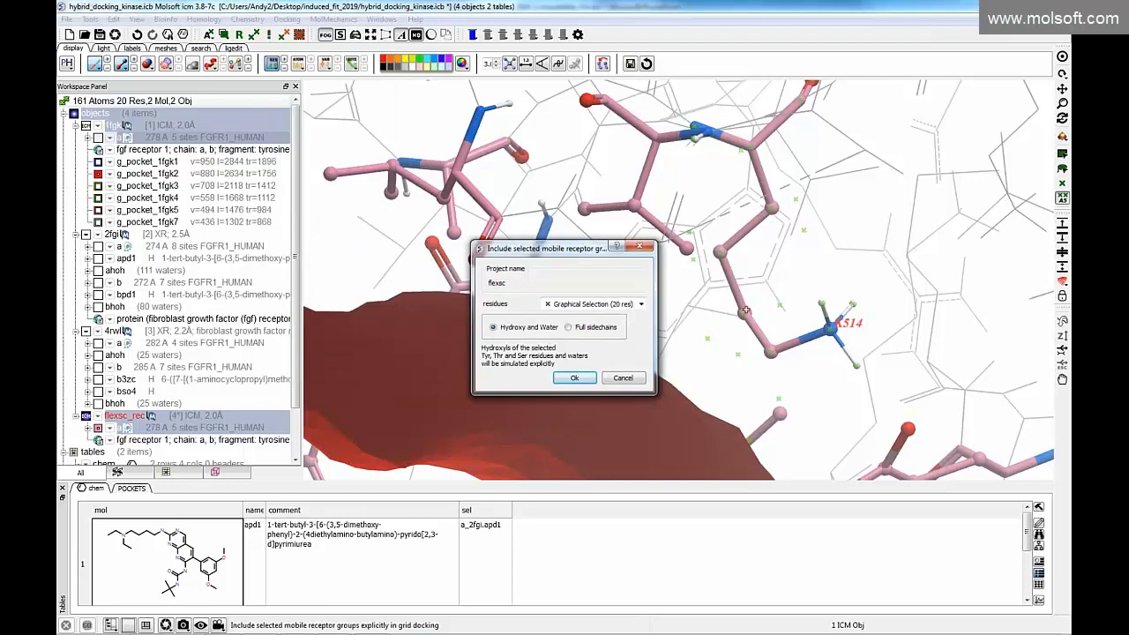
{"action": "left_click", "coordinate": [805, 273]}
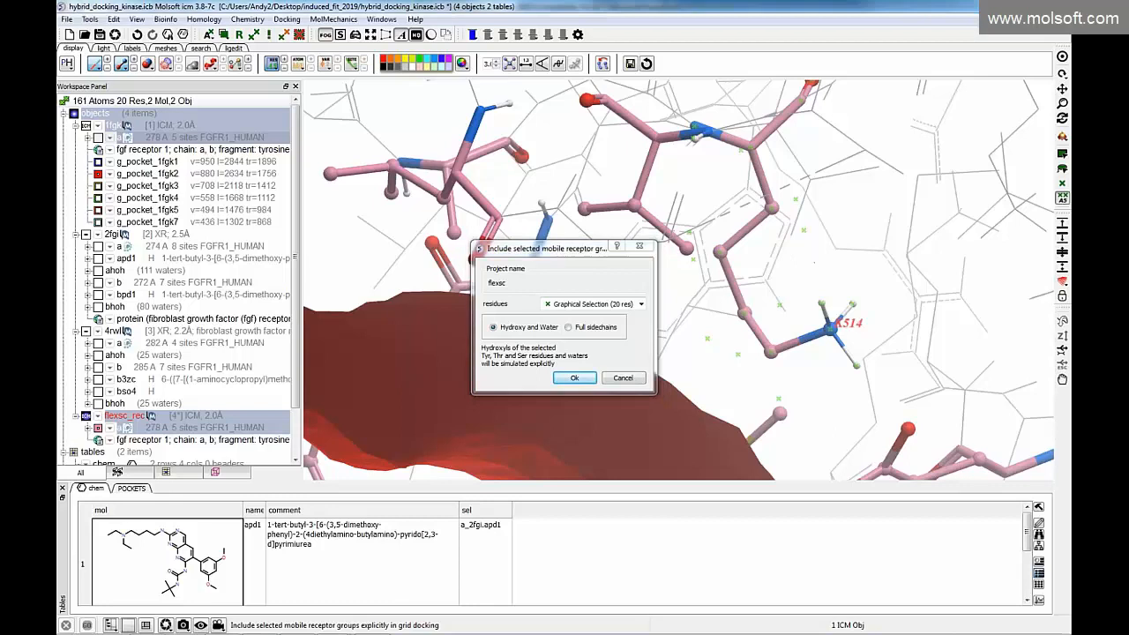
{"action": "left_click", "coordinate": [829, 331]}
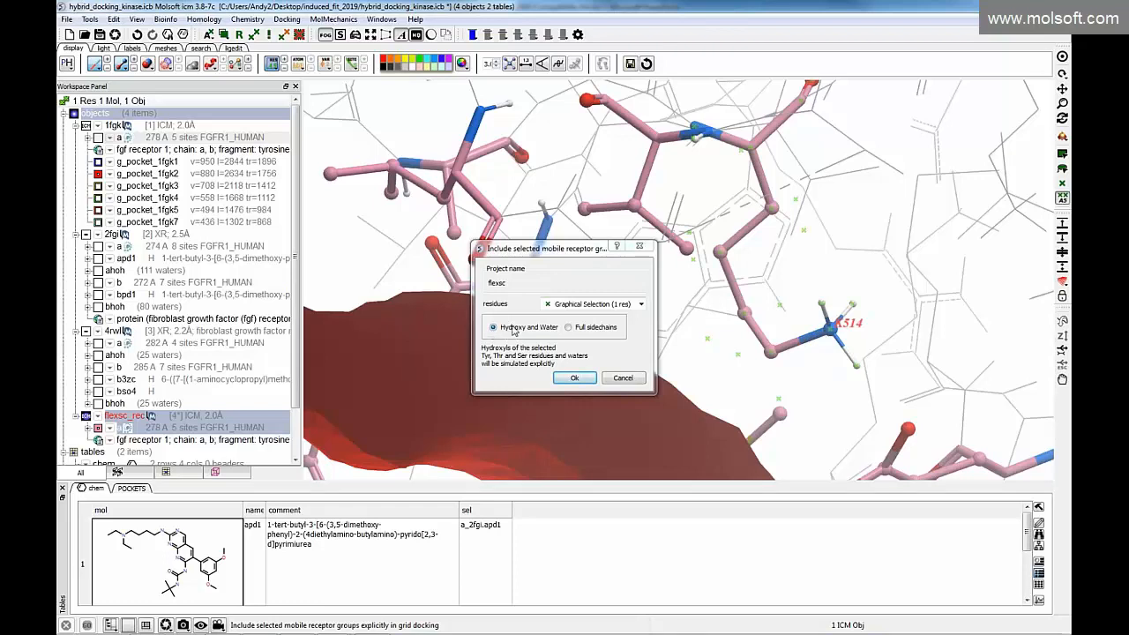
{"action": "left_click", "coordinate": [567, 328]}
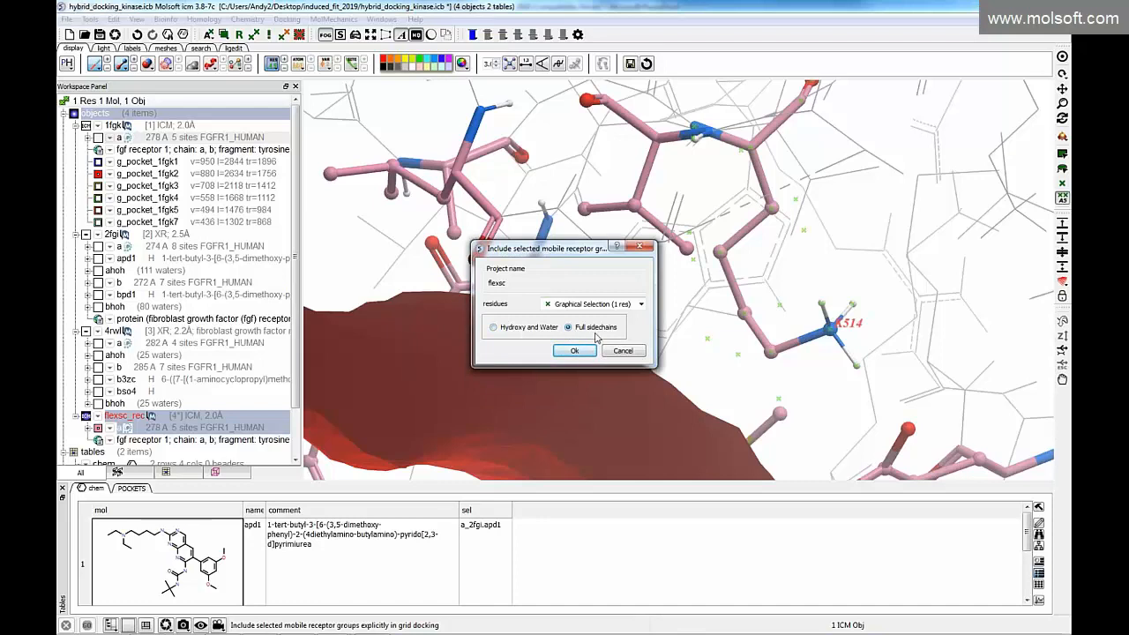
{"action": "left_click", "coordinate": [575, 351]}
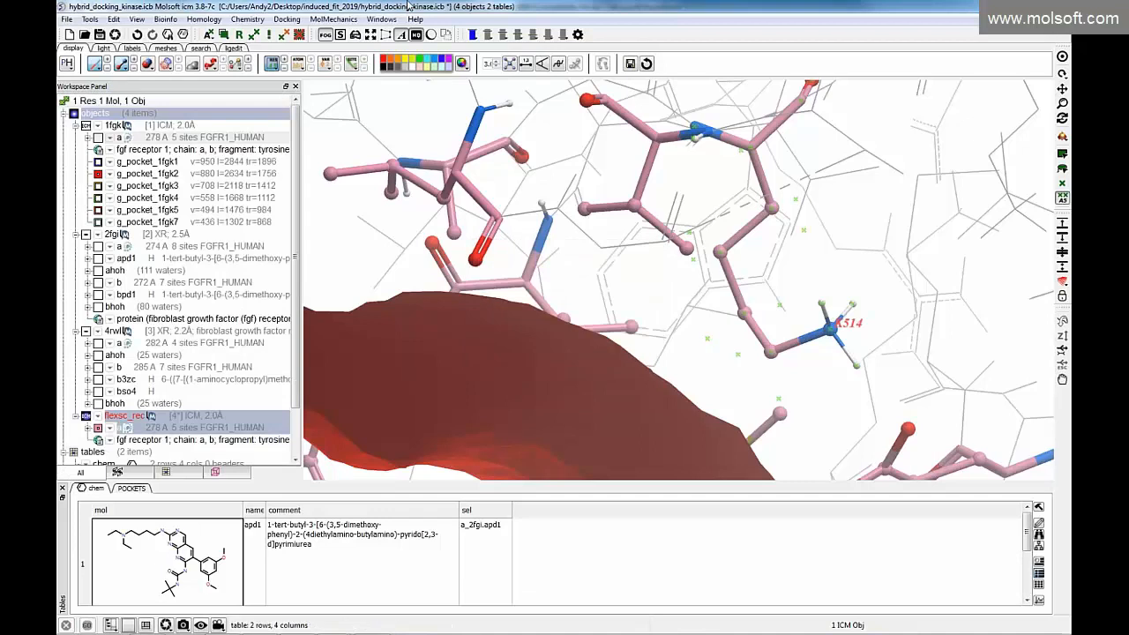
- Read the terminal message on the explicit group setup and view the receptor map recalculation settings for flexsc without running them
{"action": "left_click", "coordinate": [381, 18]}
{"action": "left_click", "coordinate": [397, 164]}
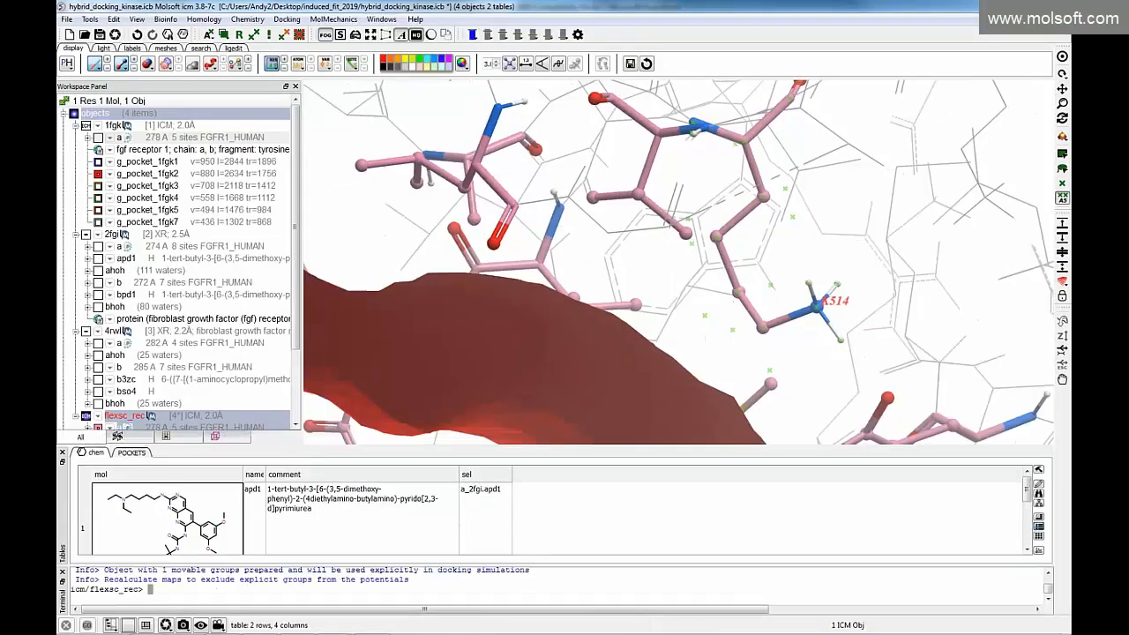
{"action": "left_click_drag", "start_coordinate": [104, 579], "coordinate": [416, 586]}
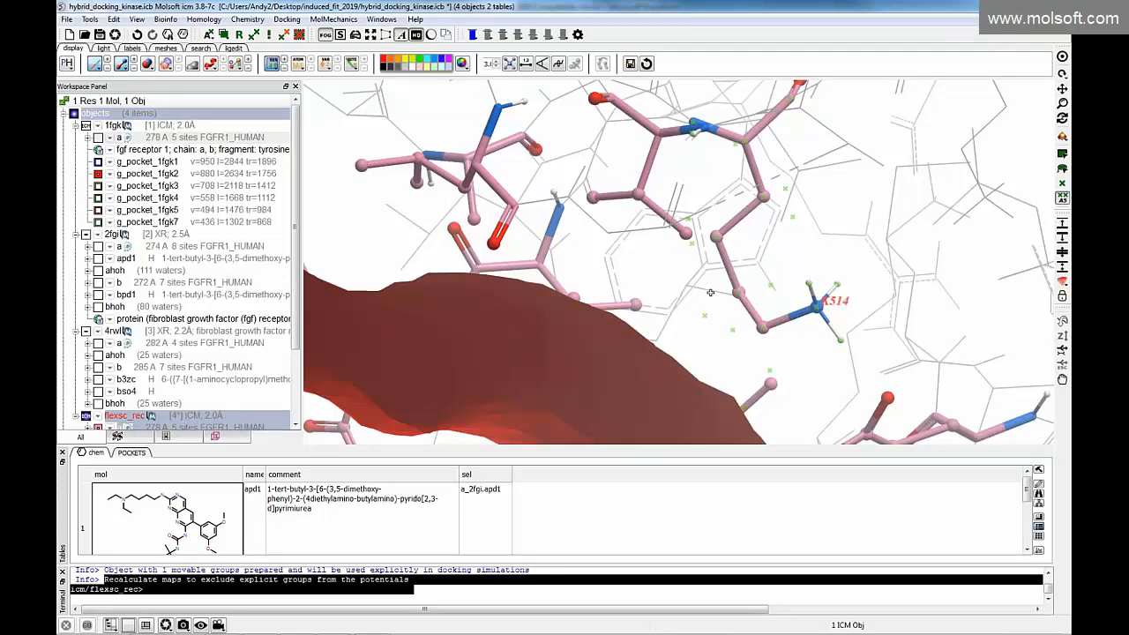
{"action": "left_click", "coordinate": [286, 20]}
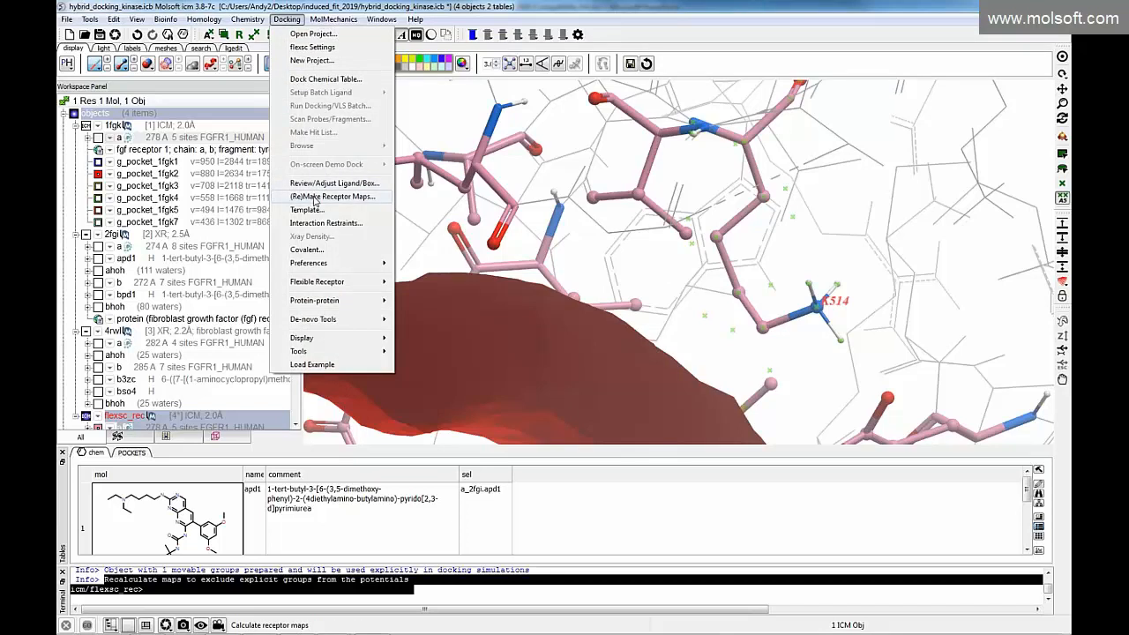
{"action": "left_click", "coordinate": [315, 196]}
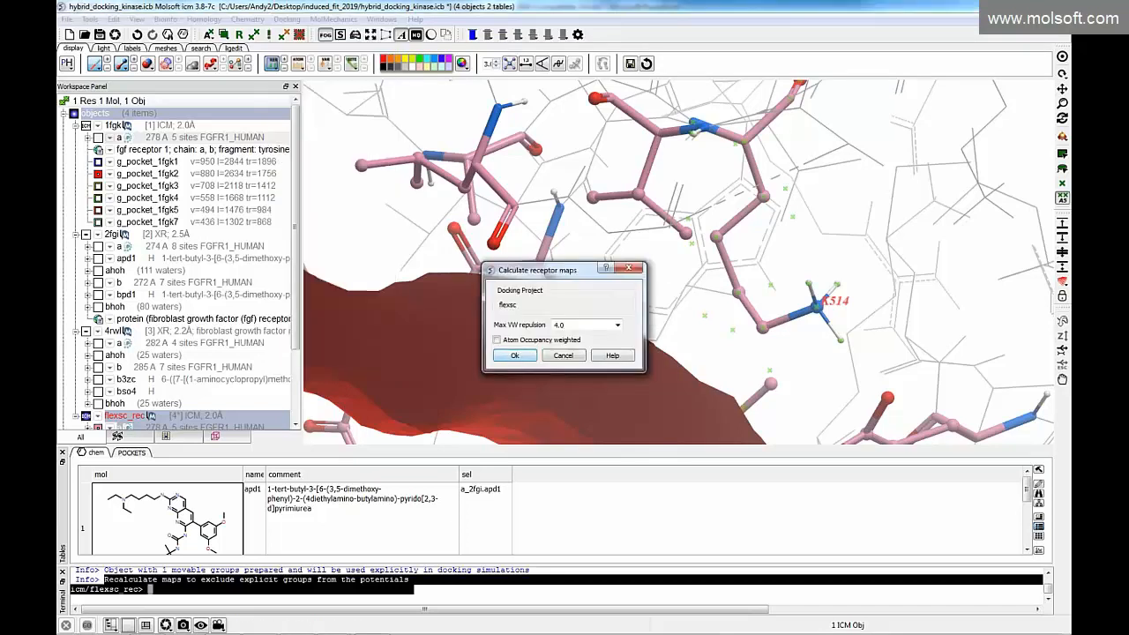
{"action": "left_click", "coordinate": [564, 355]}
- View the options for docking the chem table with the flexsc project, dismiss them, and hide the terminal
{"action": "left_click", "coordinate": [286, 18]}
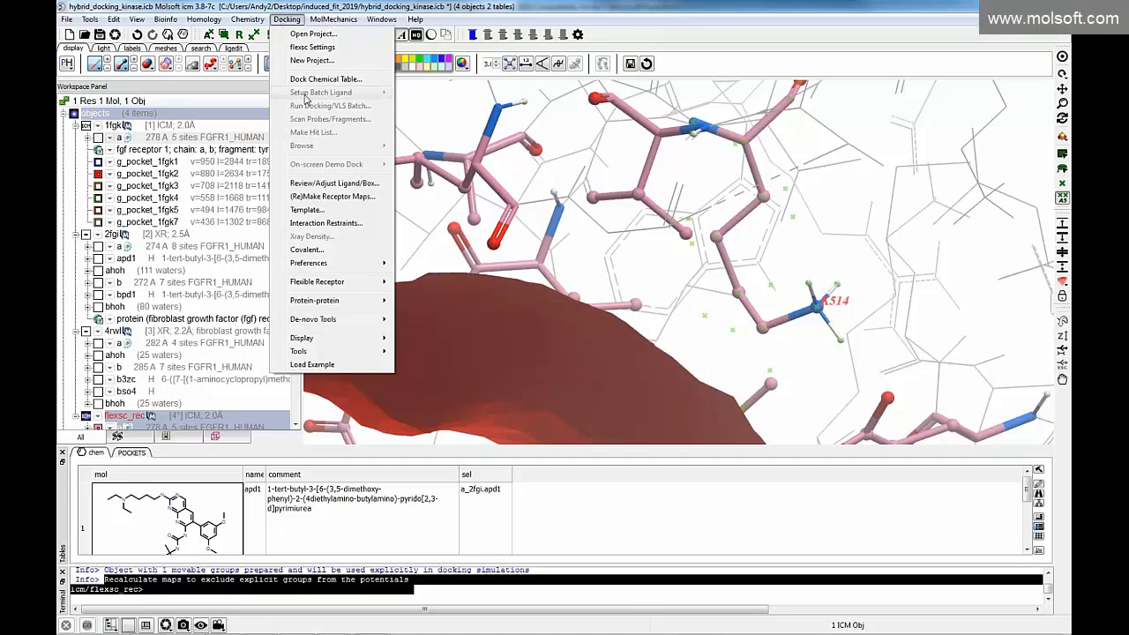
{"action": "left_click", "coordinate": [149, 523]}
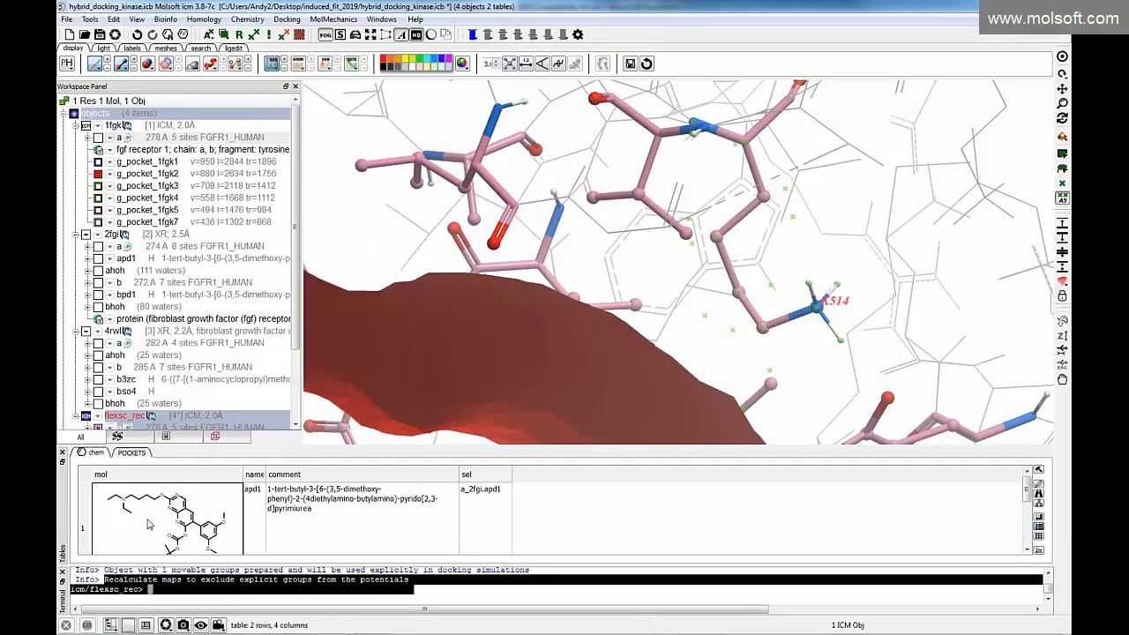
{"action": "left_click", "coordinate": [283, 24]}
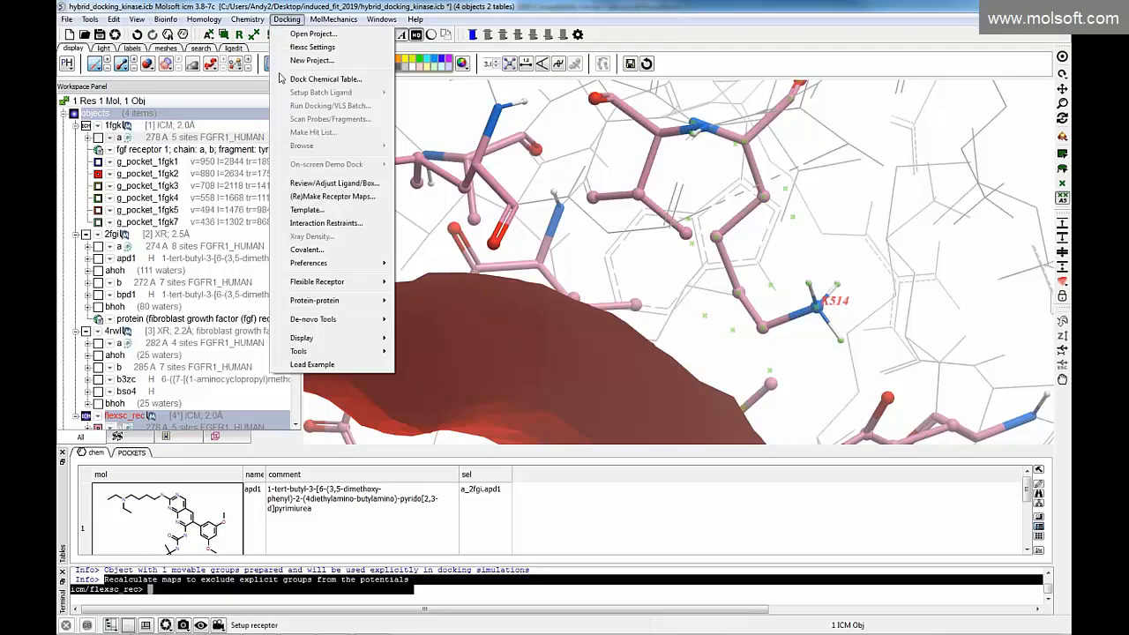
{"action": "left_click", "coordinate": [360, 80]}
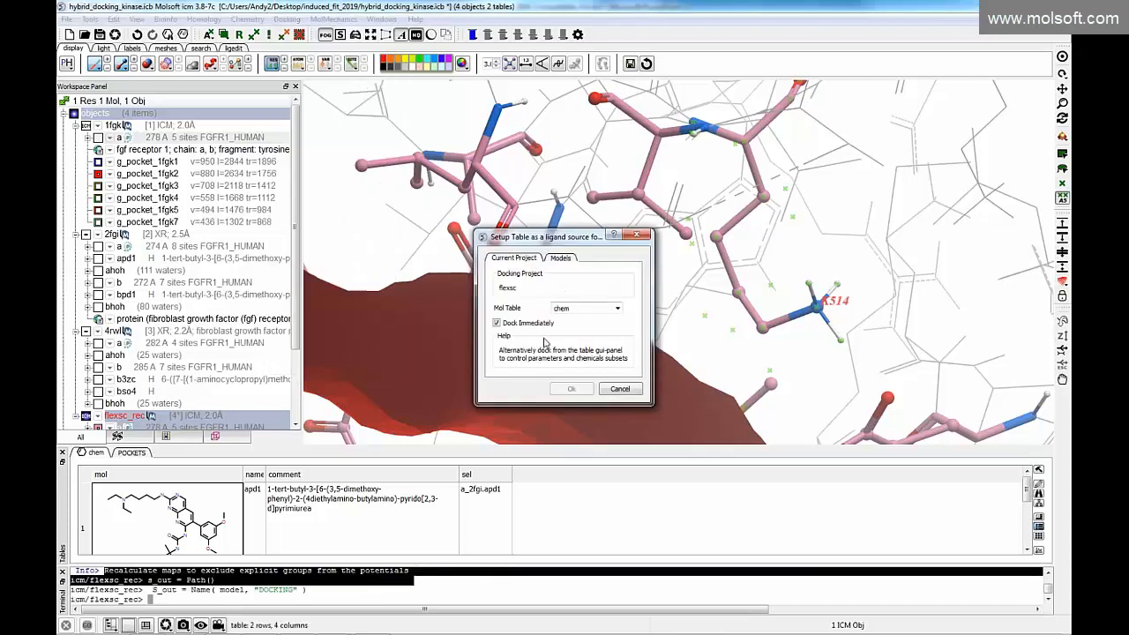
{"action": "left_click", "coordinate": [620, 389]}
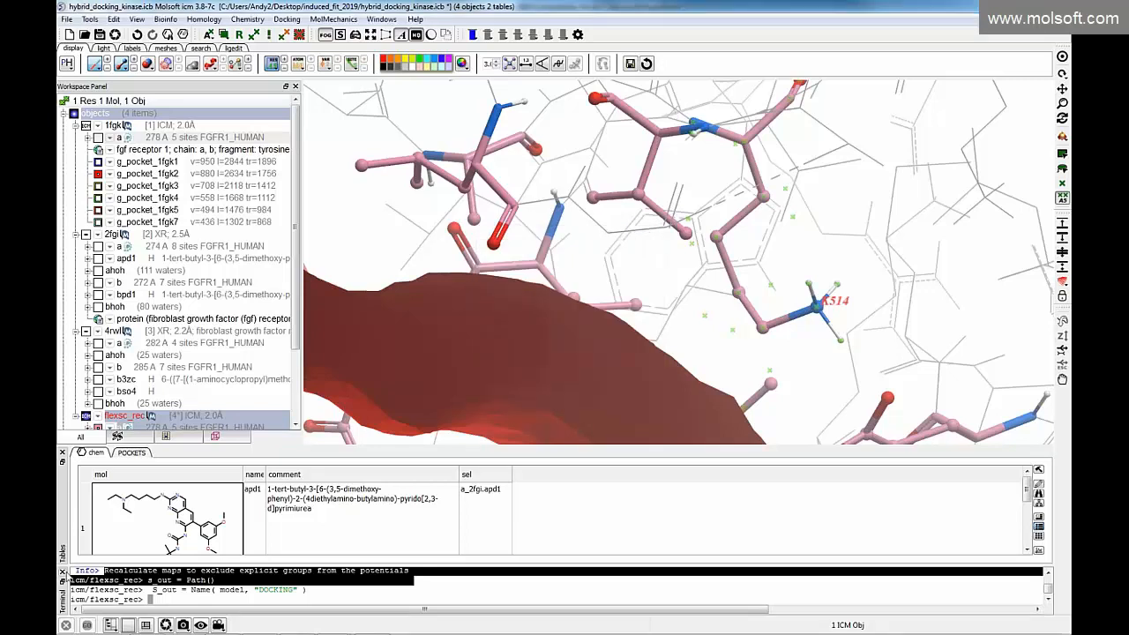
{"action": "left_click", "coordinate": [62, 572]}
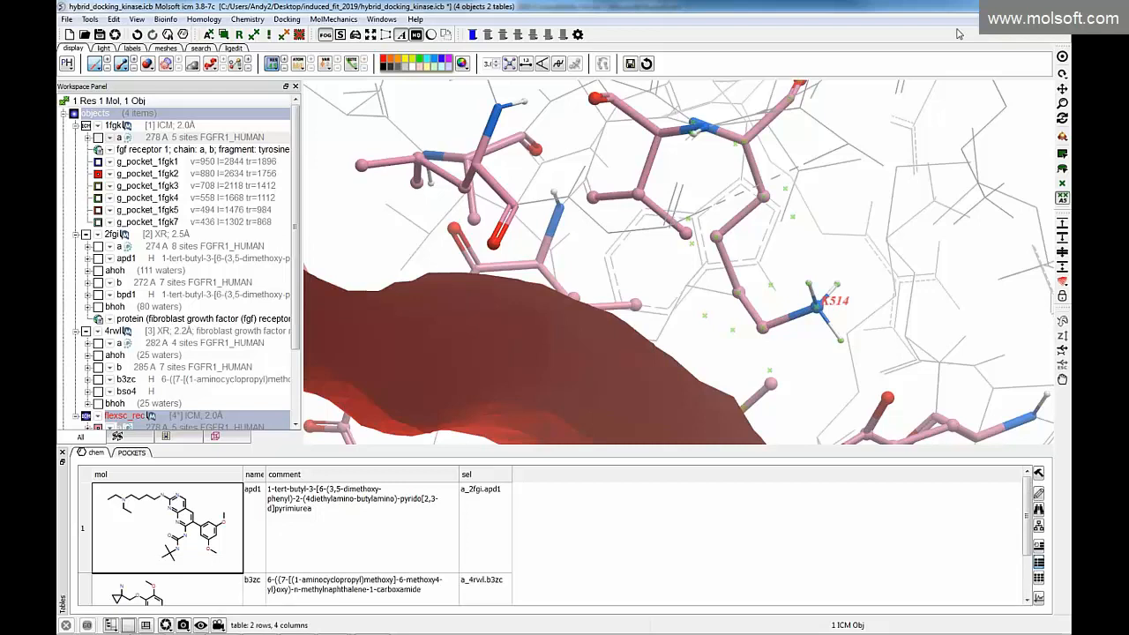
- Start a new ICM-Pro session and open hybrid_docking_kinase_FlexResults.icb from the induced_fit_2019 folder
{"action": "mouse_move", "coordinate": [278, 626]}
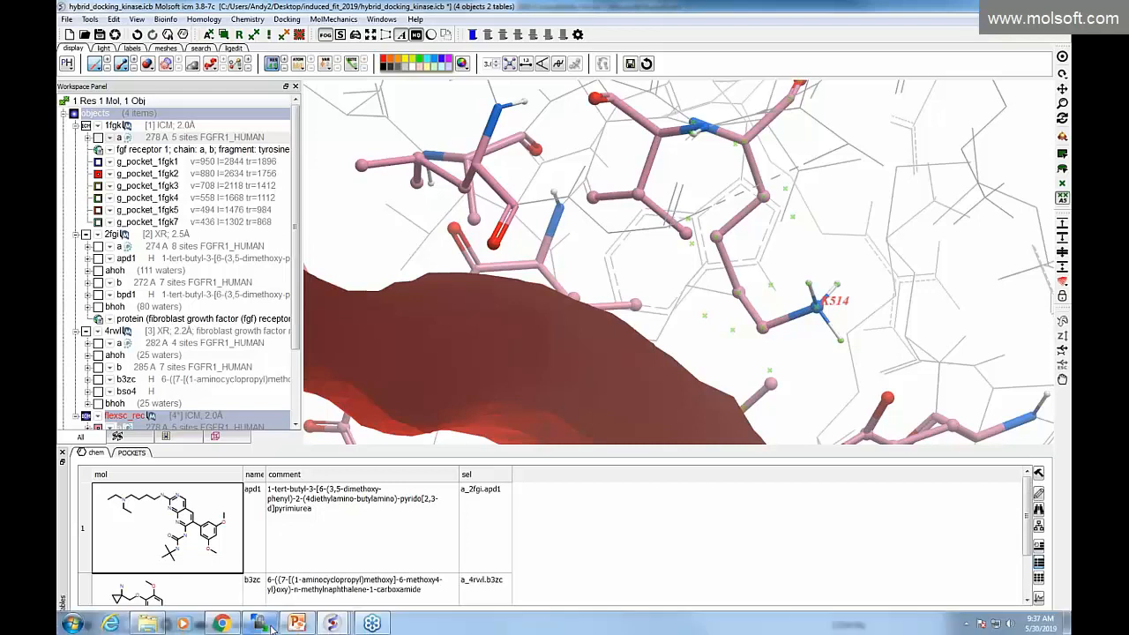
{"action": "right_click", "coordinate": [333, 625]}
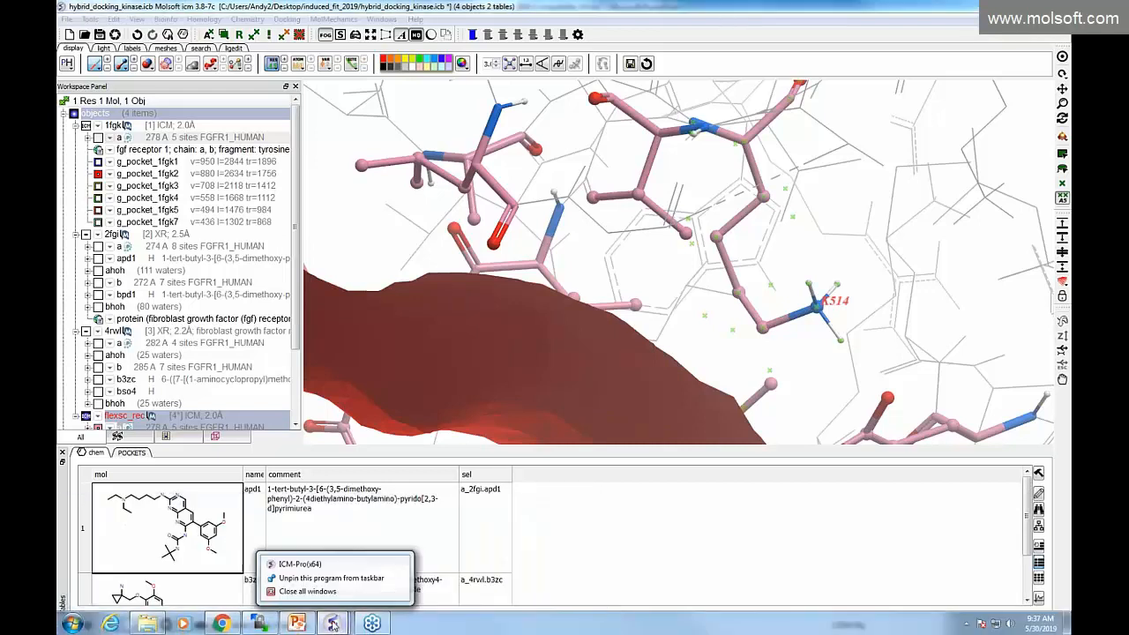
{"action": "left_click", "coordinate": [317, 565]}
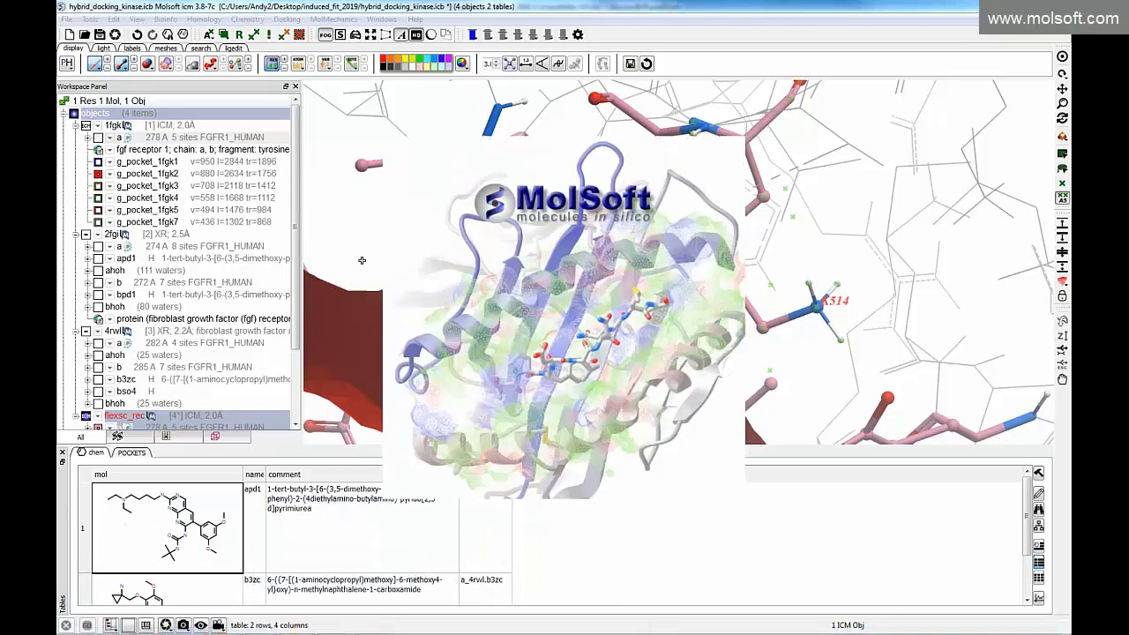
{"action": "left_click", "coordinate": [755, 198]}
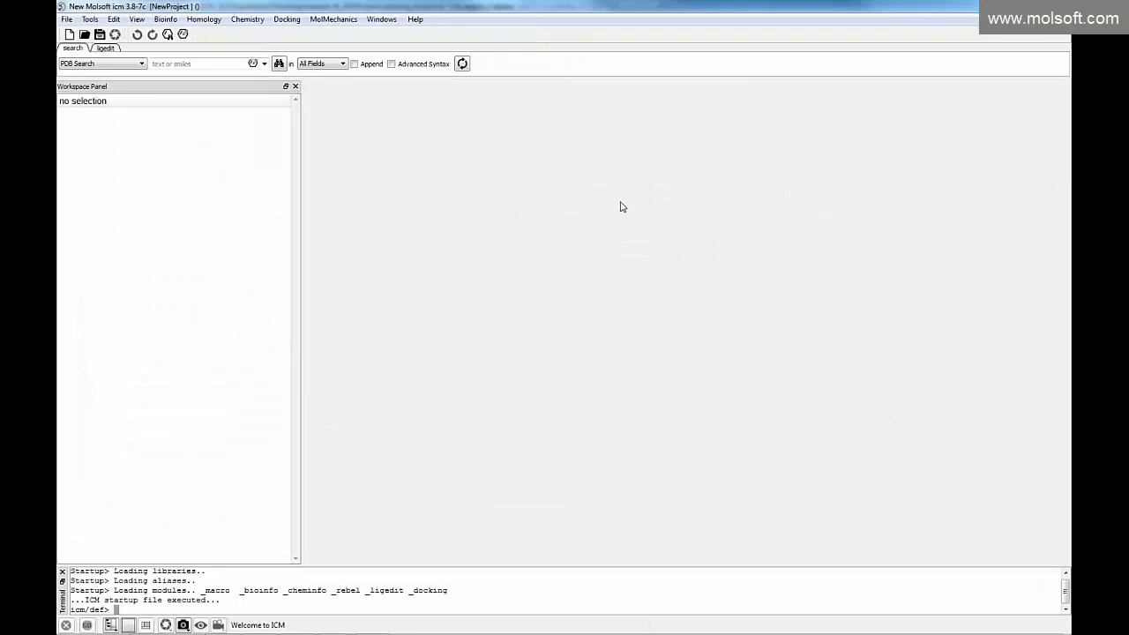
{"action": "left_click", "coordinate": [66, 18]}
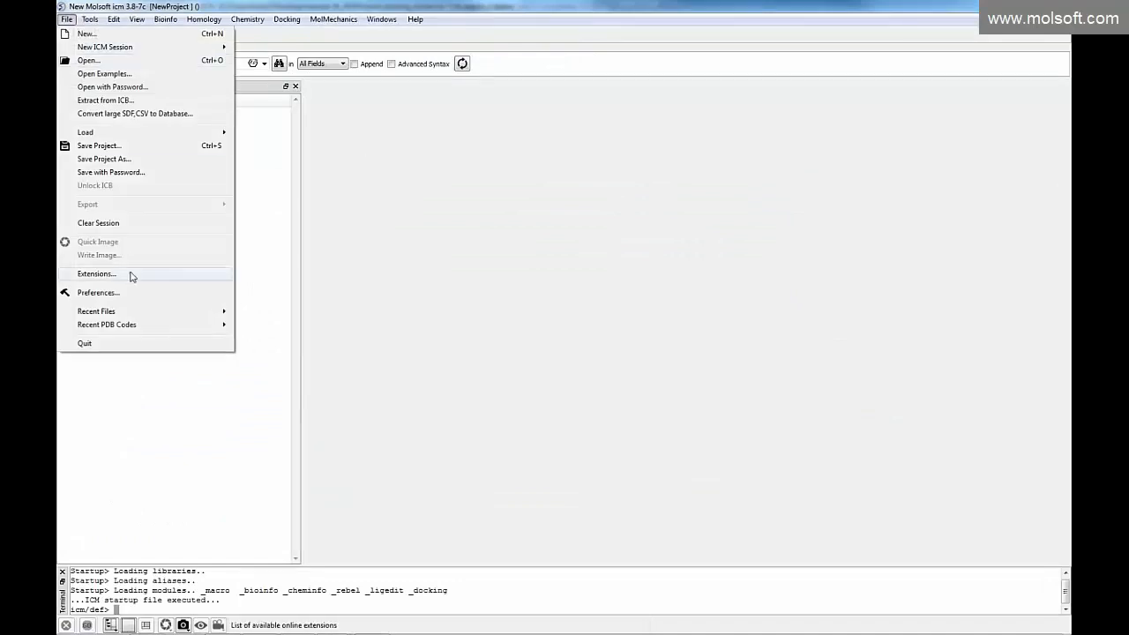
{"action": "left_click", "coordinate": [87, 60]}
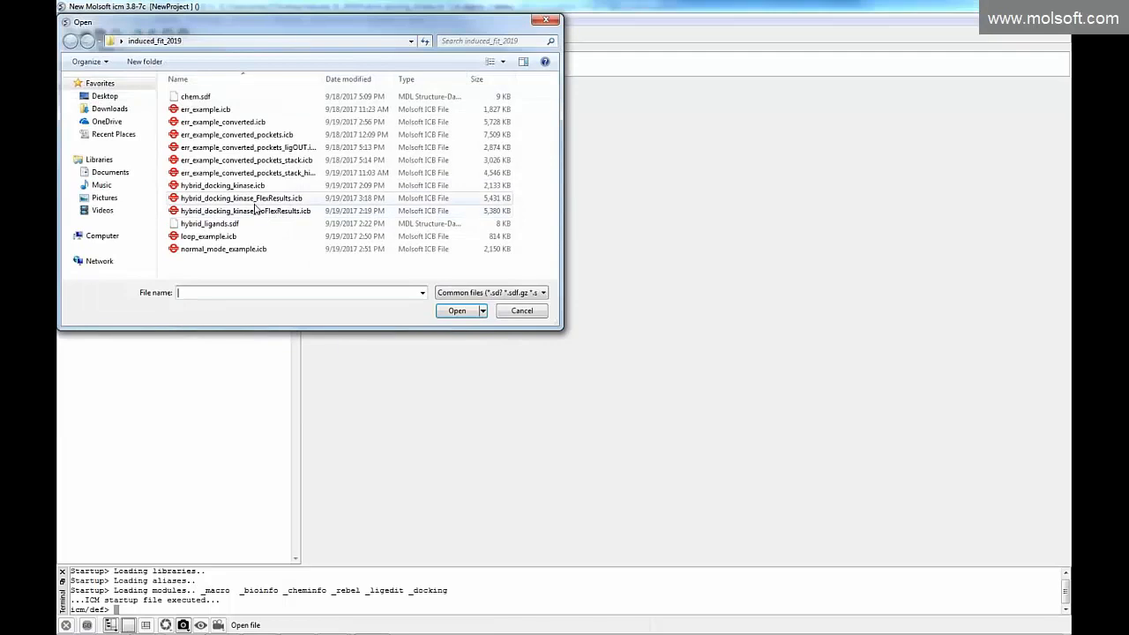
{"action": "double_click", "coordinate": [253, 199]}
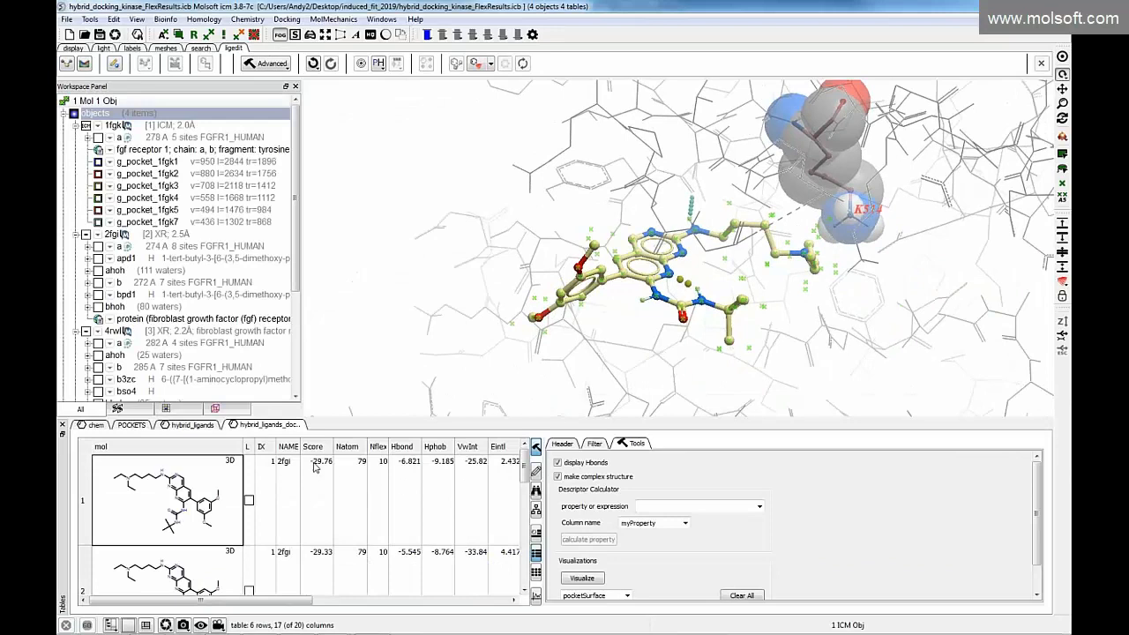
- Display the three best-scored 2fgi docking poses one by one and examine the ligand placement beside K514
{"action": "left_click", "coordinate": [639, 505]}
{"action": "left_click", "coordinate": [294, 561]}
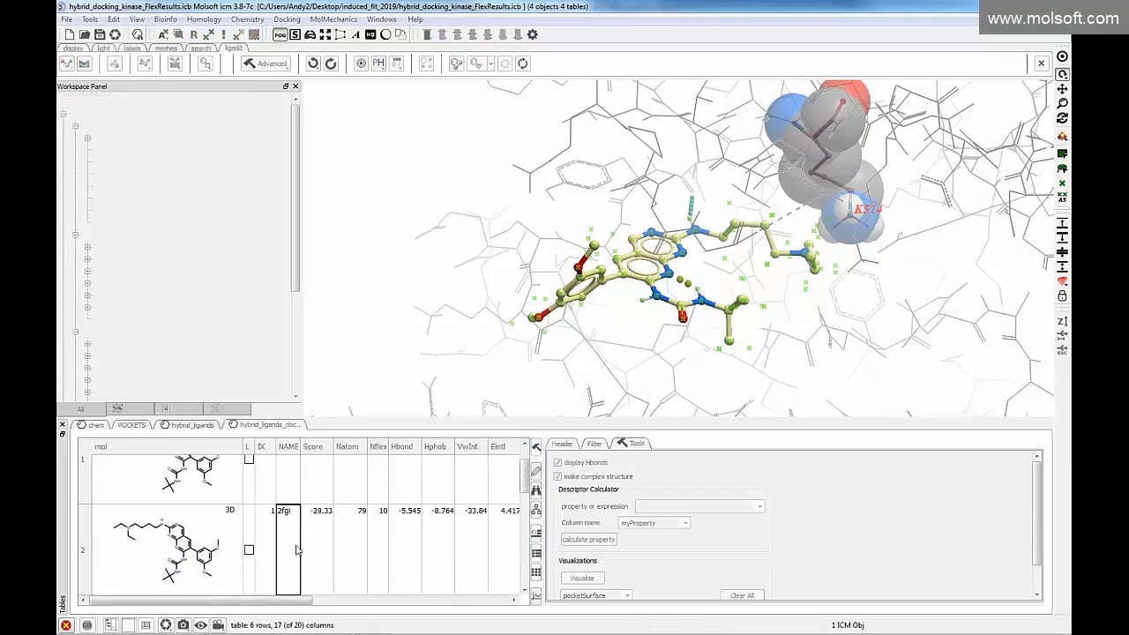
{"action": "left_click", "coordinate": [294, 478]}
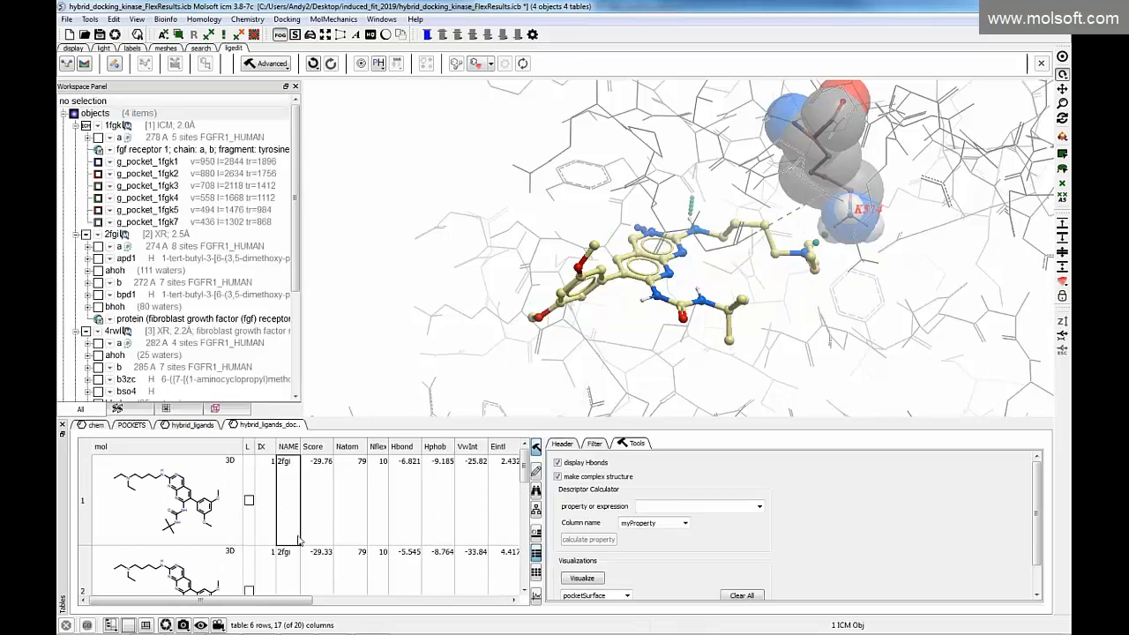
{"action": "middle_click_drag", "start_coordinate": [657, 225], "coordinate": [583, 256]}
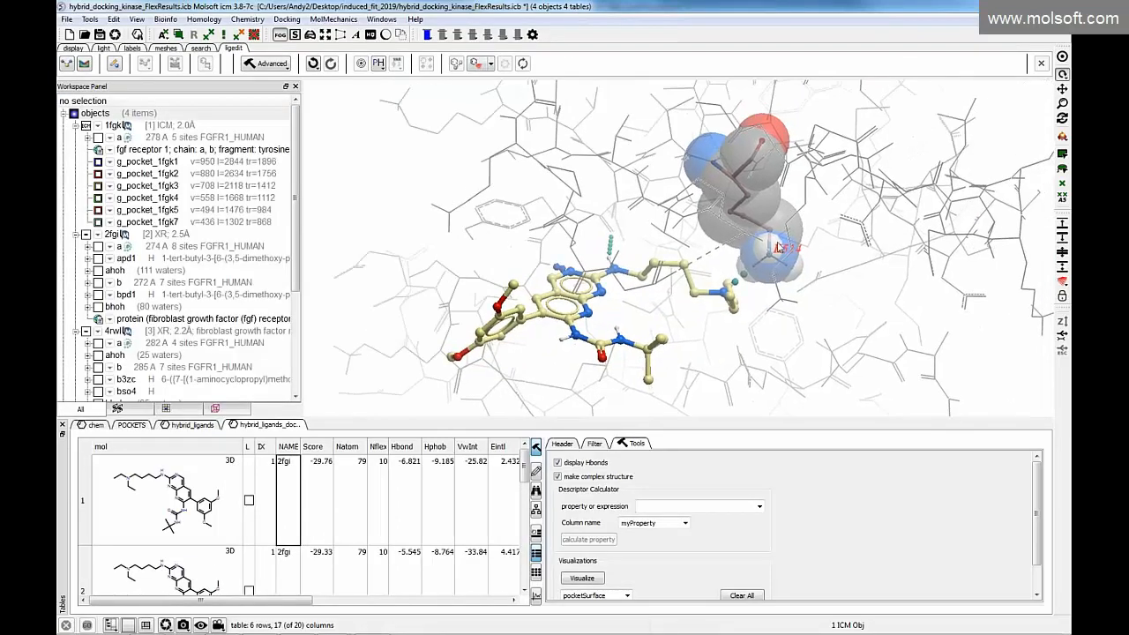
{"action": "left_click", "coordinate": [210, 584]}
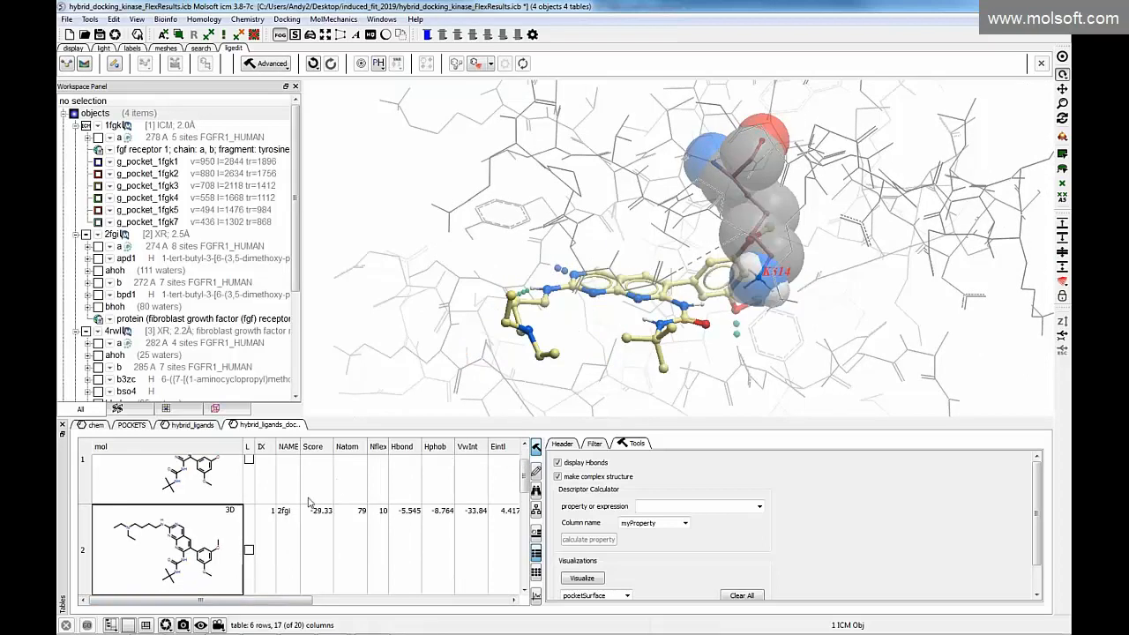
{"action": "scroll", "coordinate": [210, 578], "scroll_direction": "down", "scroll_amount": 1}
{"action": "left_click", "coordinate": [210, 571]}
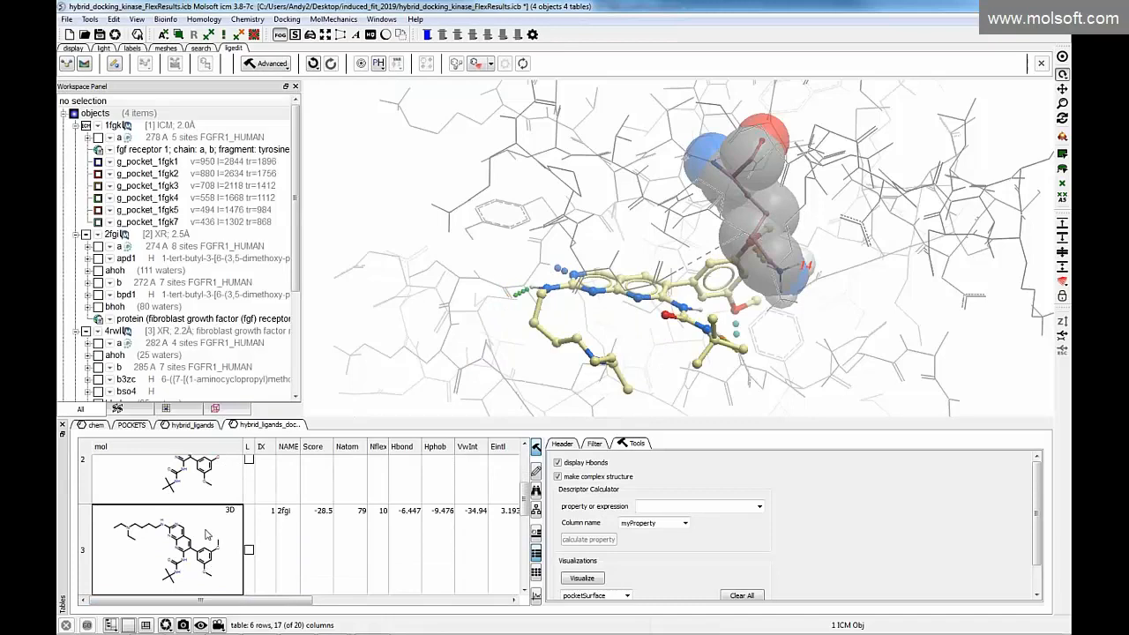
- Compare the second and third 2fgi poses with the top-scored pose, examining how the flexible K514 side chain moves
{"action": "left_click", "coordinate": [203, 496]}
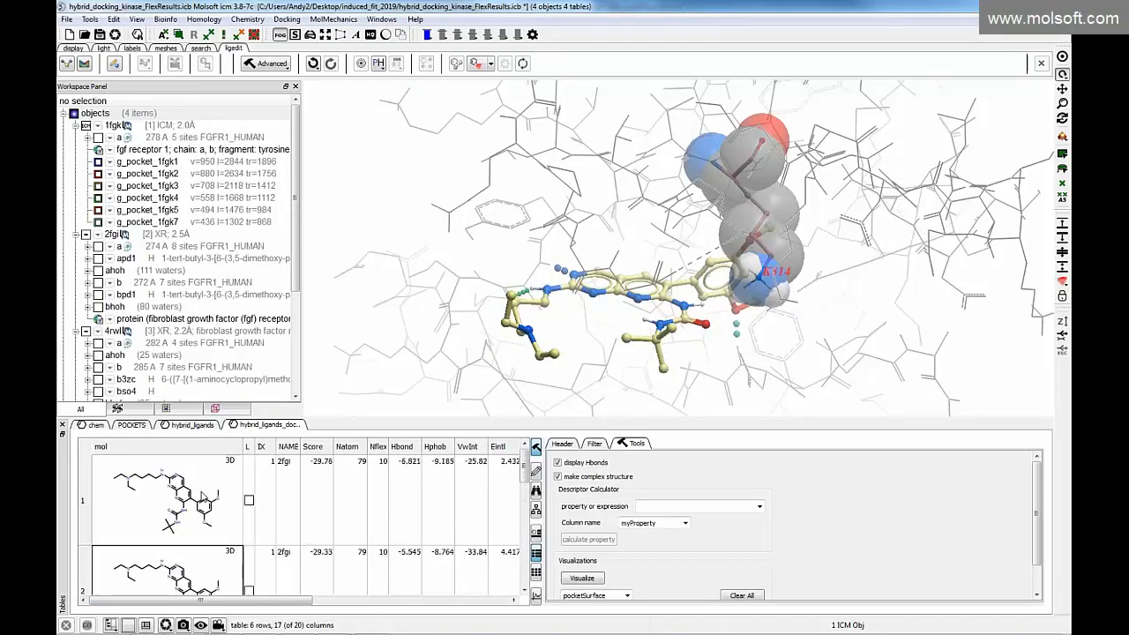
{"action": "left_click", "coordinate": [199, 498]}
{"action": "scroll", "coordinate": [193, 516], "scroll_direction": "down", "scroll_amount": 1}
{"action": "left_click", "coordinate": [189, 562]}
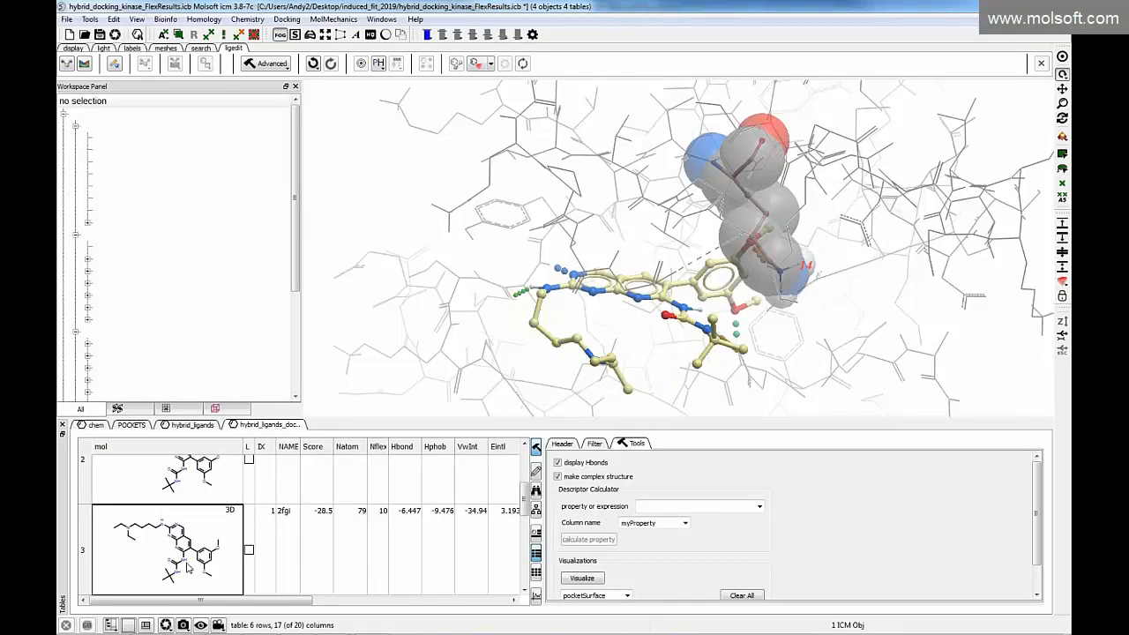
{"action": "left_click", "coordinate": [200, 499]}
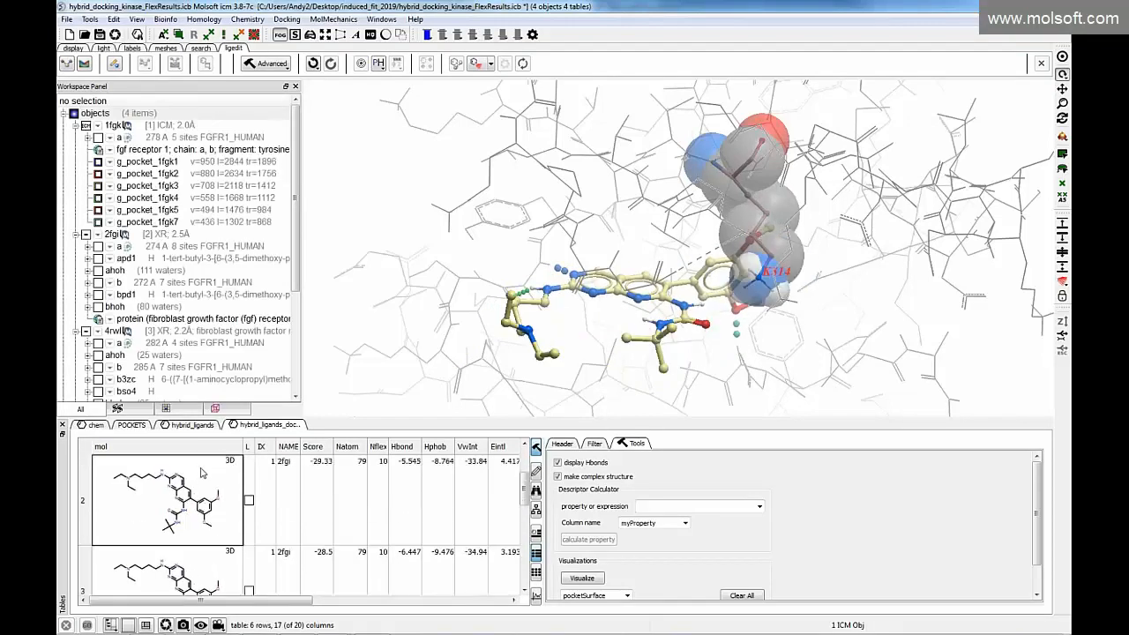
{"action": "left_click", "coordinate": [167, 499]}
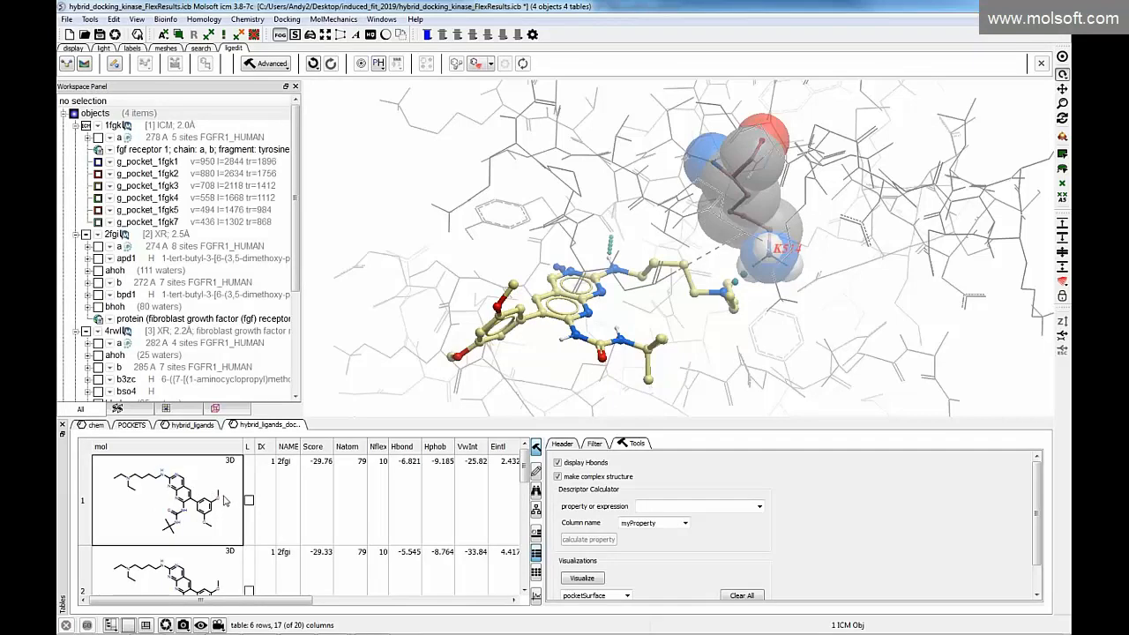
{"action": "mouse_move", "coordinate": [770, 275]}
{"action": "left_mouse_down"}
{"action": "mouse_move", "coordinate": [751, 289]}
{"action": "mouse_move", "coordinate": [774, 315]}
{"action": "mouse_move", "coordinate": [772, 297]}
{"action": "left_mouse_up"}
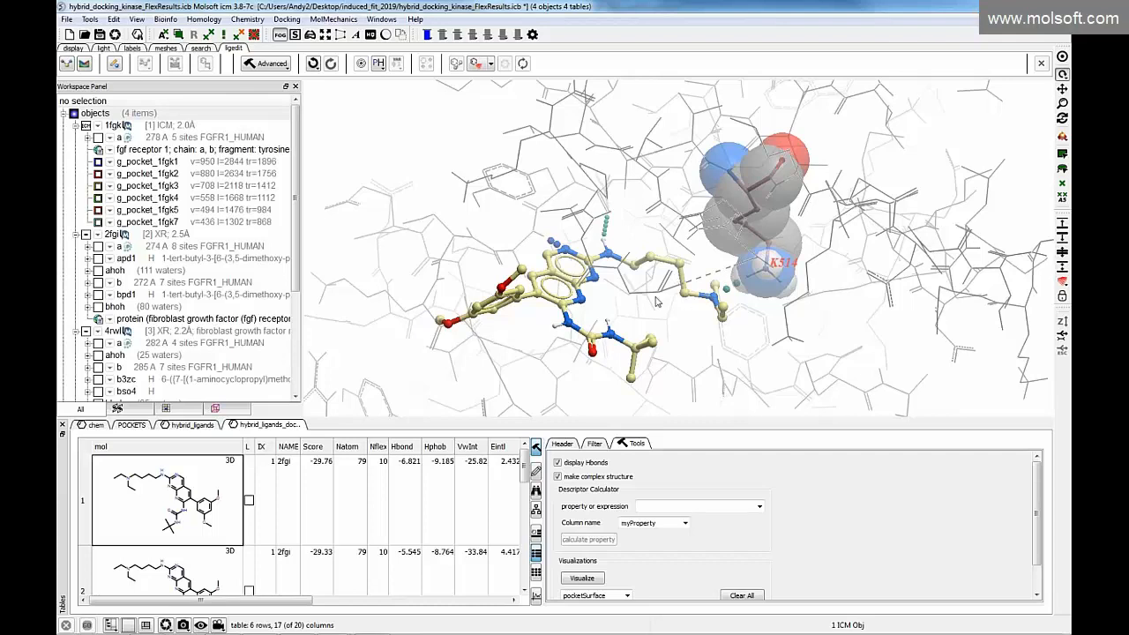
- Switch to PowerPoint and present slide 13, Induced Fit Docking and Optimization in the 3D Ligand Editor, full screen
{"action": "mouse_move", "coordinate": [540, 621]}
{"action": "left_click", "coordinate": [297, 624]}
{"action": "key", "text": "Page_Down"}
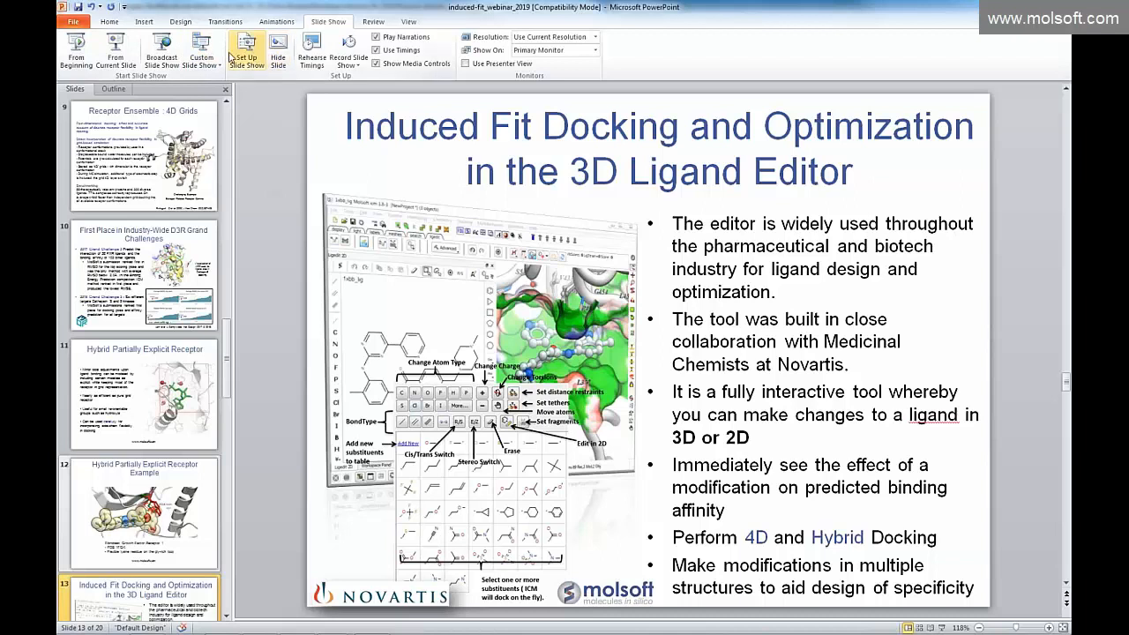
{"action": "left_click", "coordinate": [115, 51]}
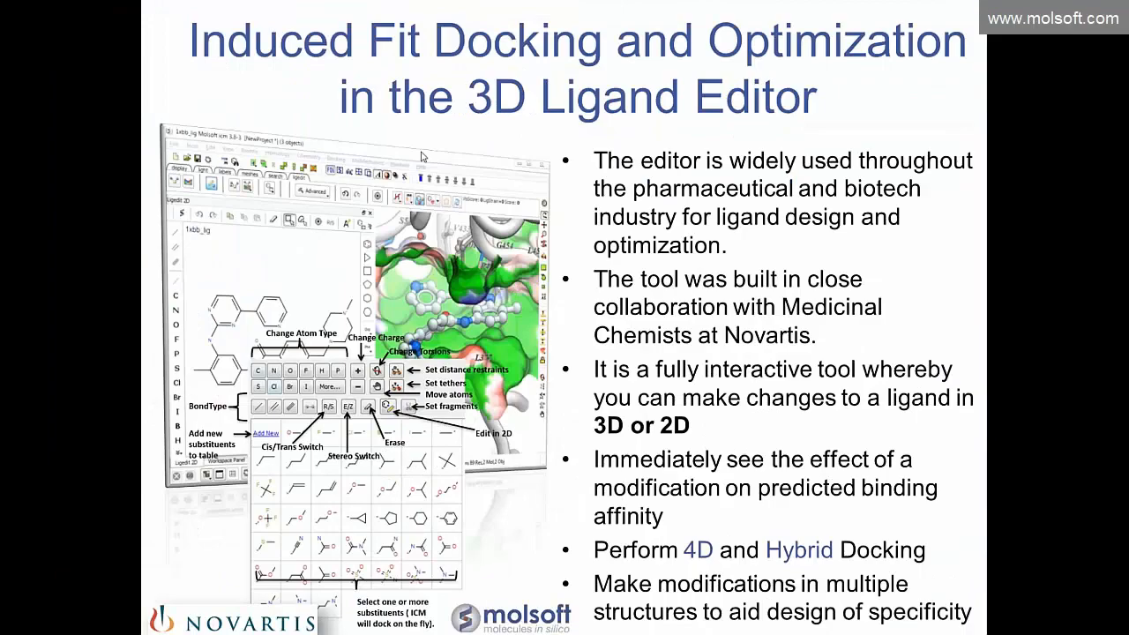
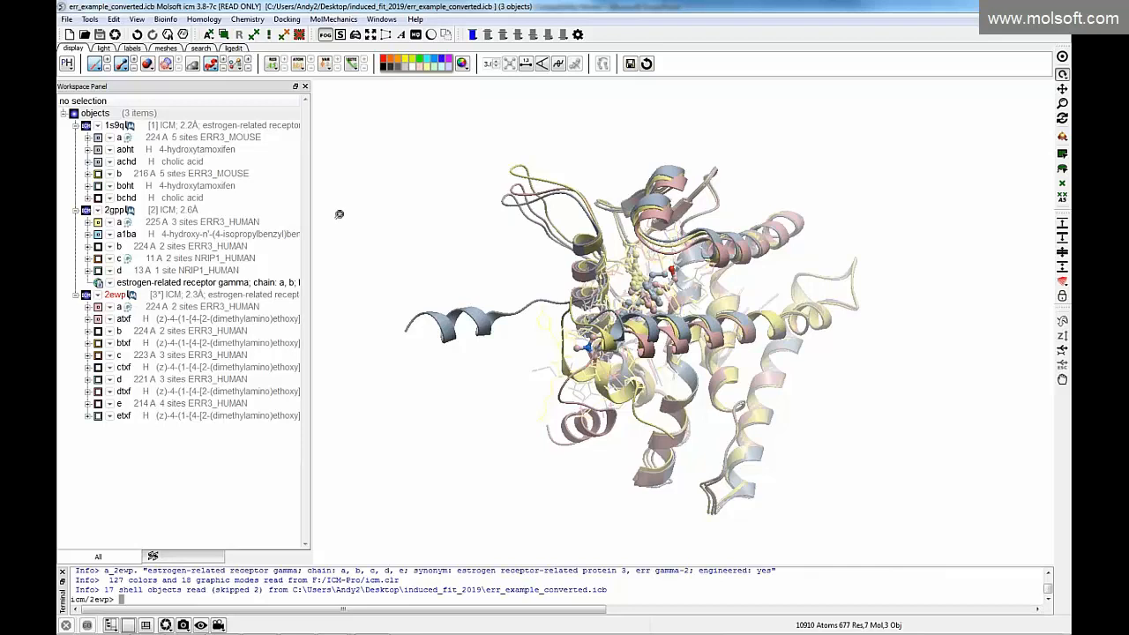
- Set up a_1s9q.aoht as the 3D Ligand Editor ligand with formal charges auto-assigned at pH 7.00
{"action": "left_click", "coordinate": [234, 49]}
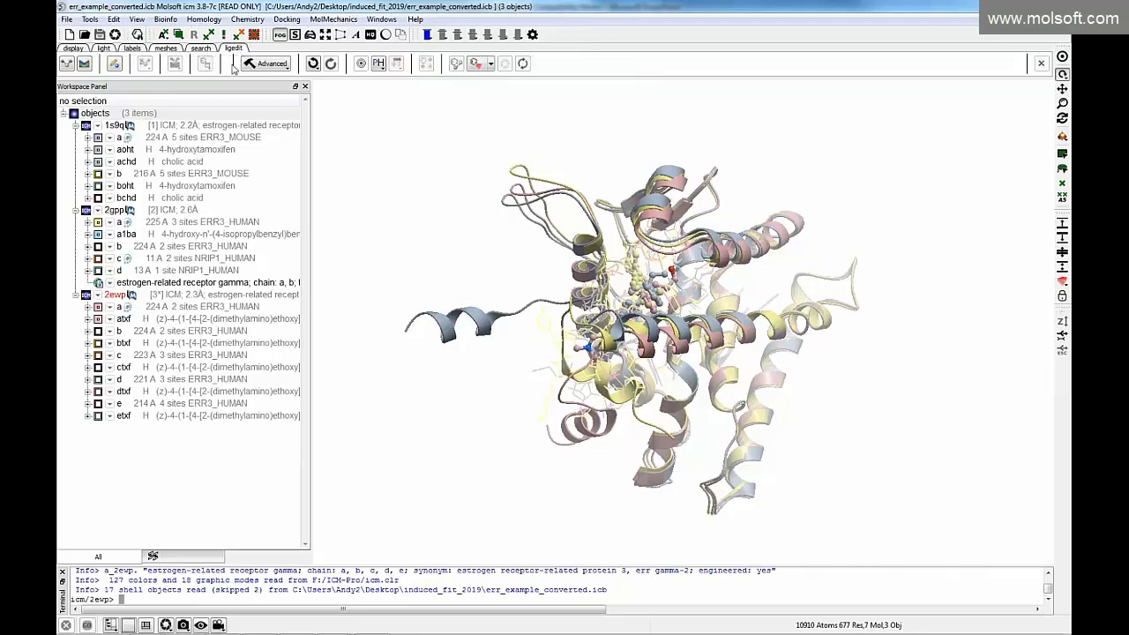
{"action": "left_click", "coordinate": [67, 67]}
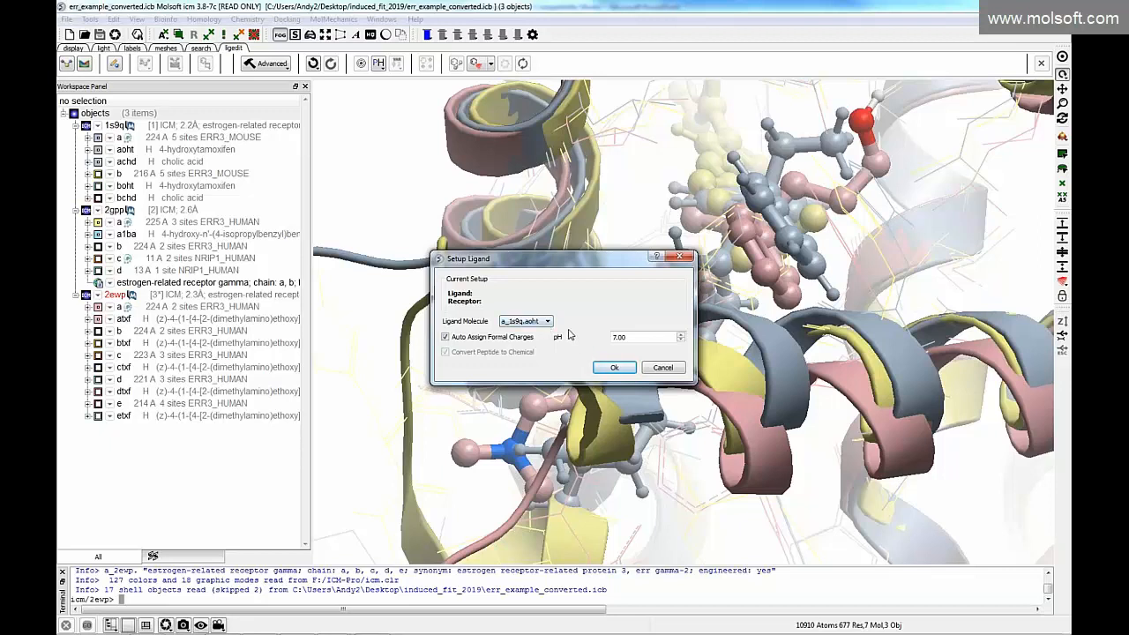
{"action": "left_click", "coordinate": [613, 368]}
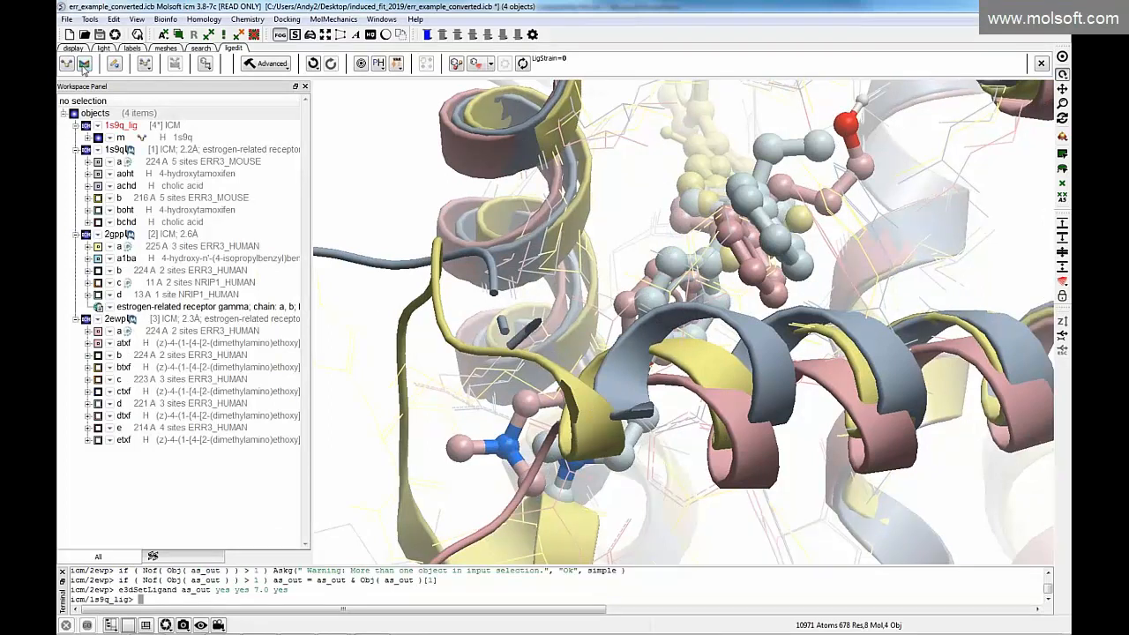
- Set up chain a of 1s9q, 2gpp and 2ewp as the receptor ensemble, with the box around the existing ligand and margin 3
{"action": "left_click", "coordinate": [85, 65]}
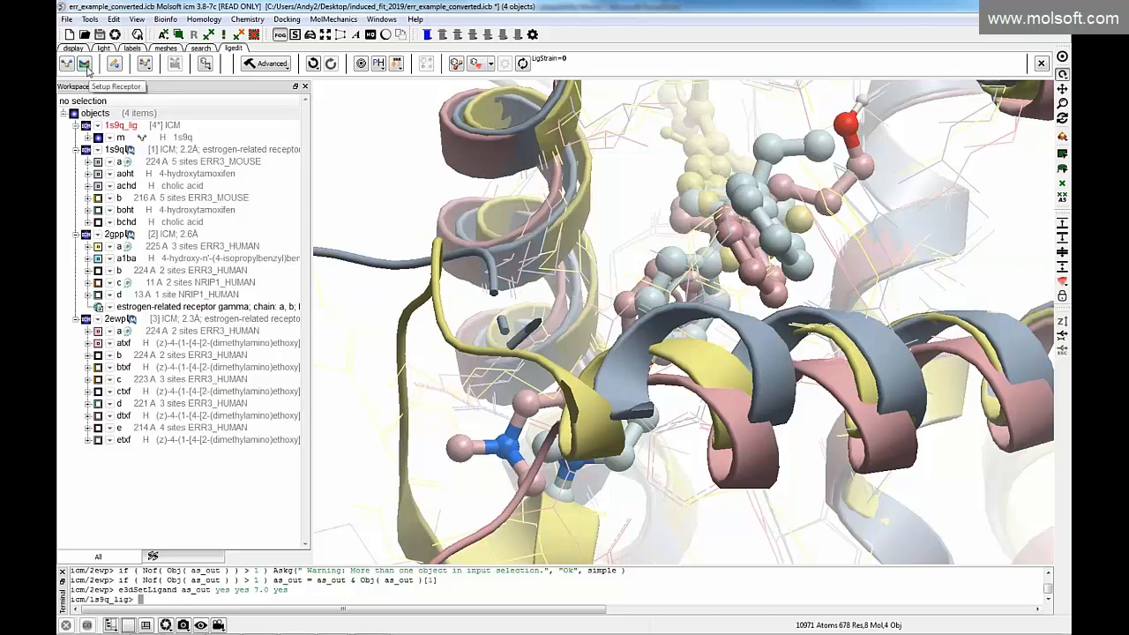
{"action": "left_click", "coordinate": [95, 84]}
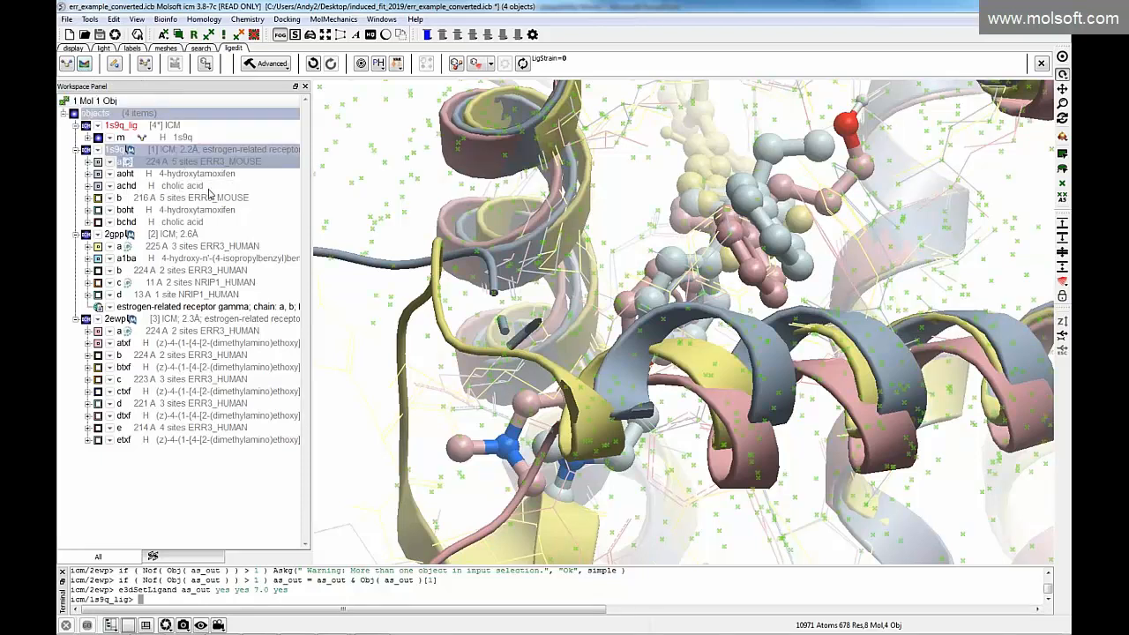
{"action": "left_click", "coordinate": [174, 248], "text": "ctrl"}
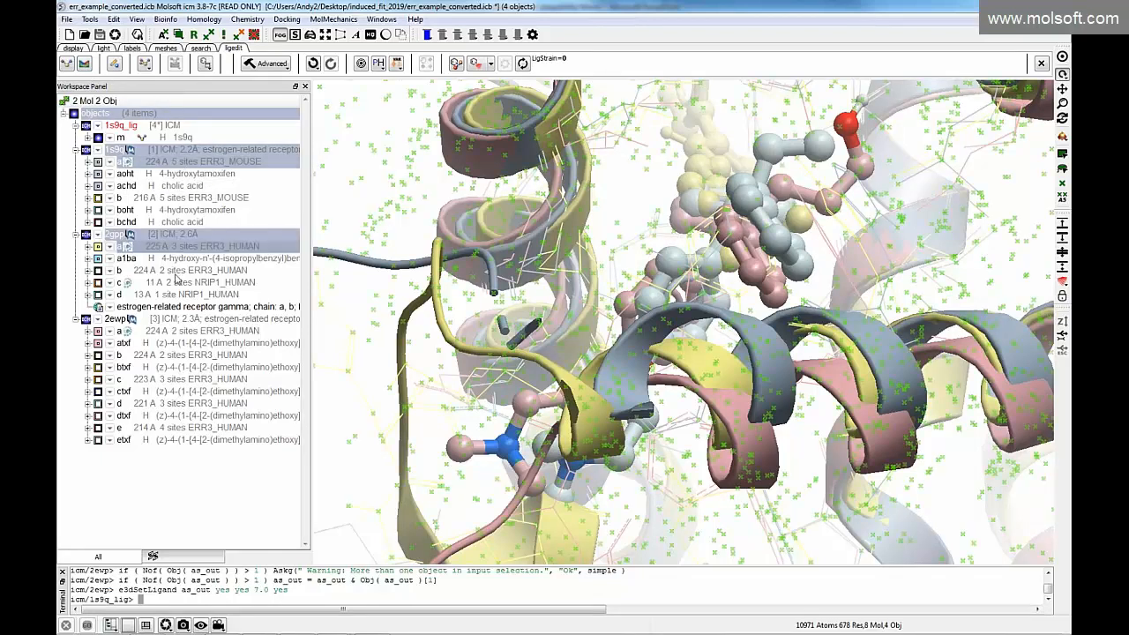
{"action": "left_click", "coordinate": [164, 333], "text": "ctrl"}
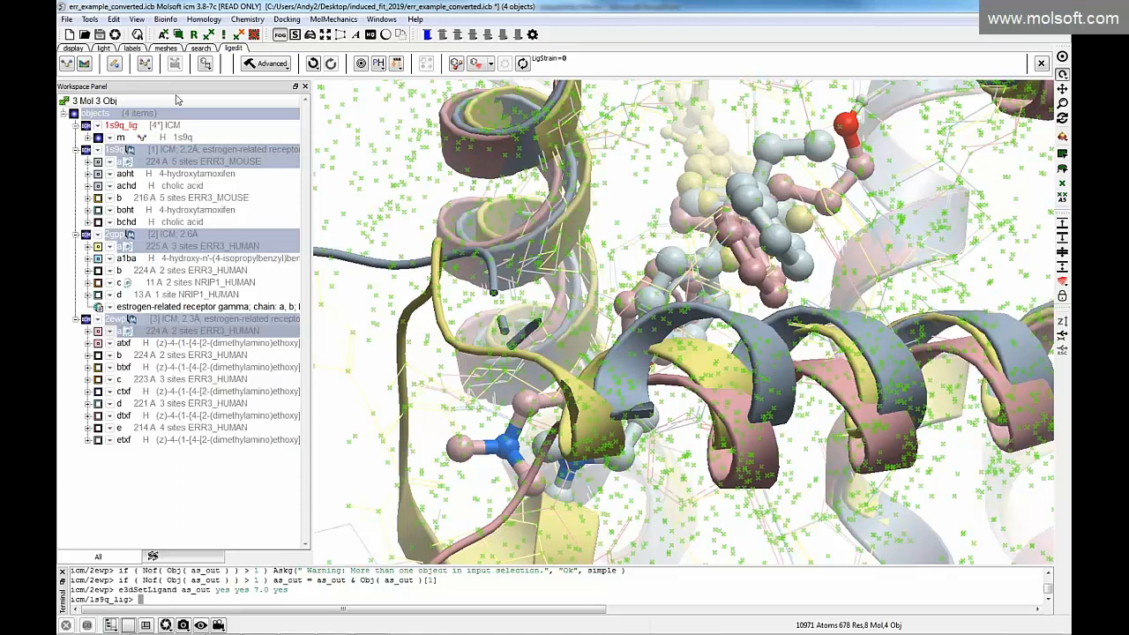
{"action": "left_click", "coordinate": [85, 64]}
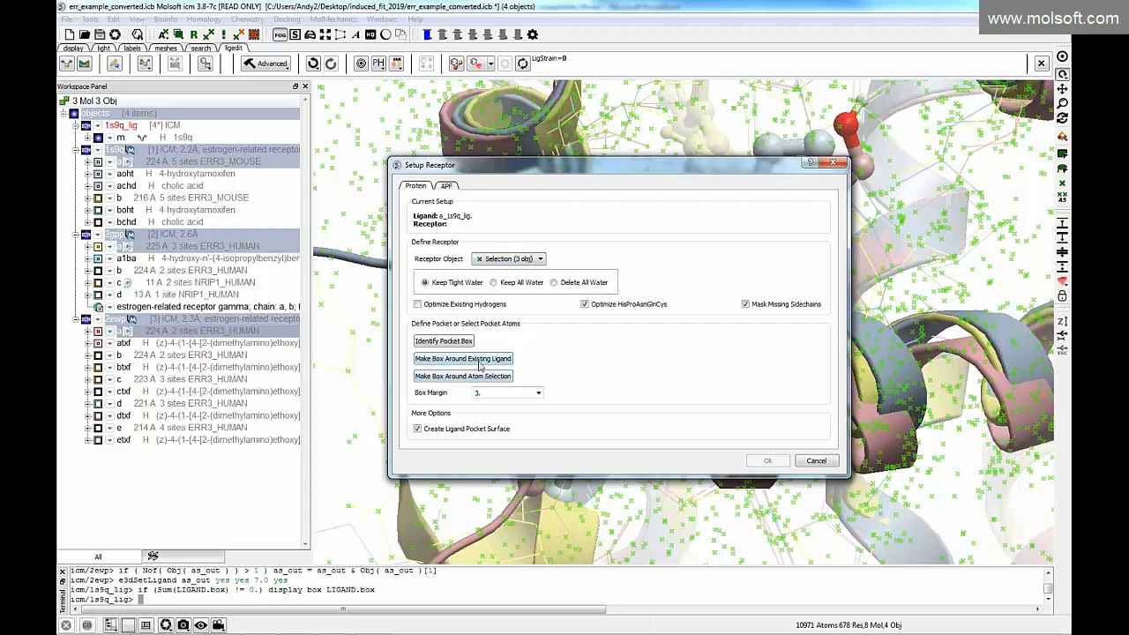
{"action": "left_click_drag", "start_coordinate": [595, 175], "coordinate": [376, 227]}
{"action": "left_click", "coordinate": [258, 417]}
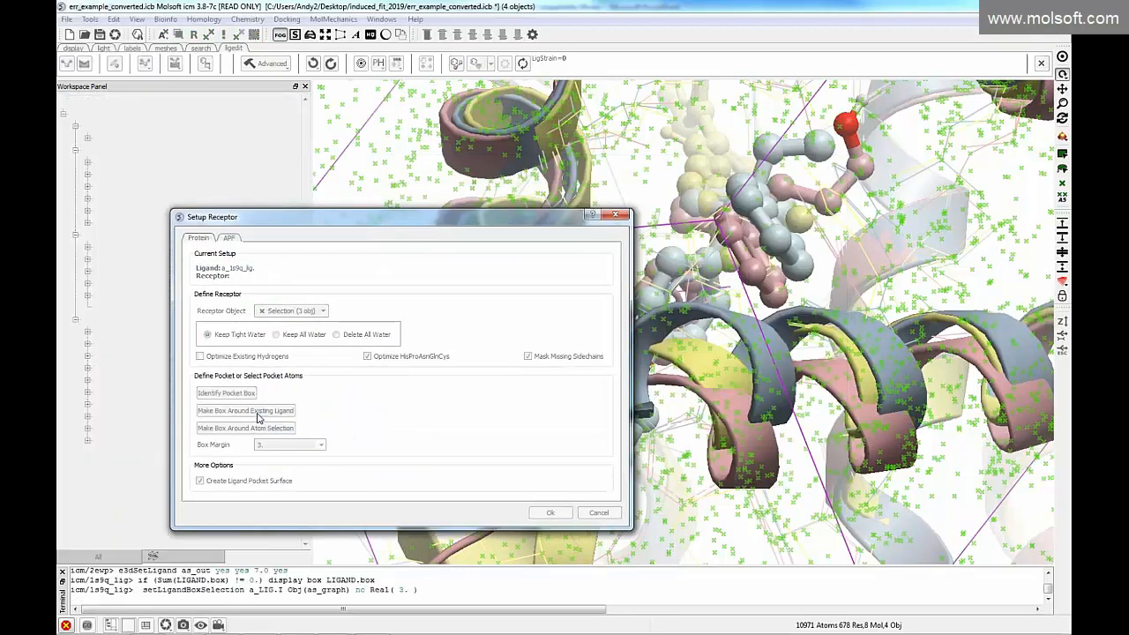
{"action": "left_click", "coordinate": [571, 513]}
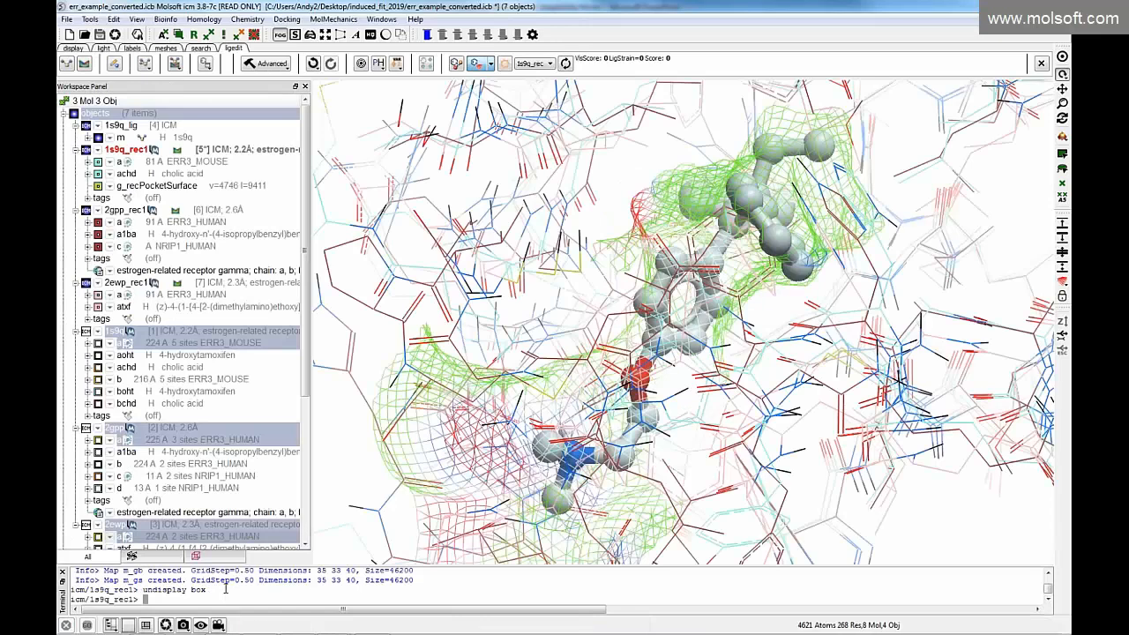
- Inspect the stacked receptors around the pocket surface, and switch the ligand and receptor display to Pretty View
{"action": "left_click_drag", "start_coordinate": [327, 288], "coordinate": [351, 364]}
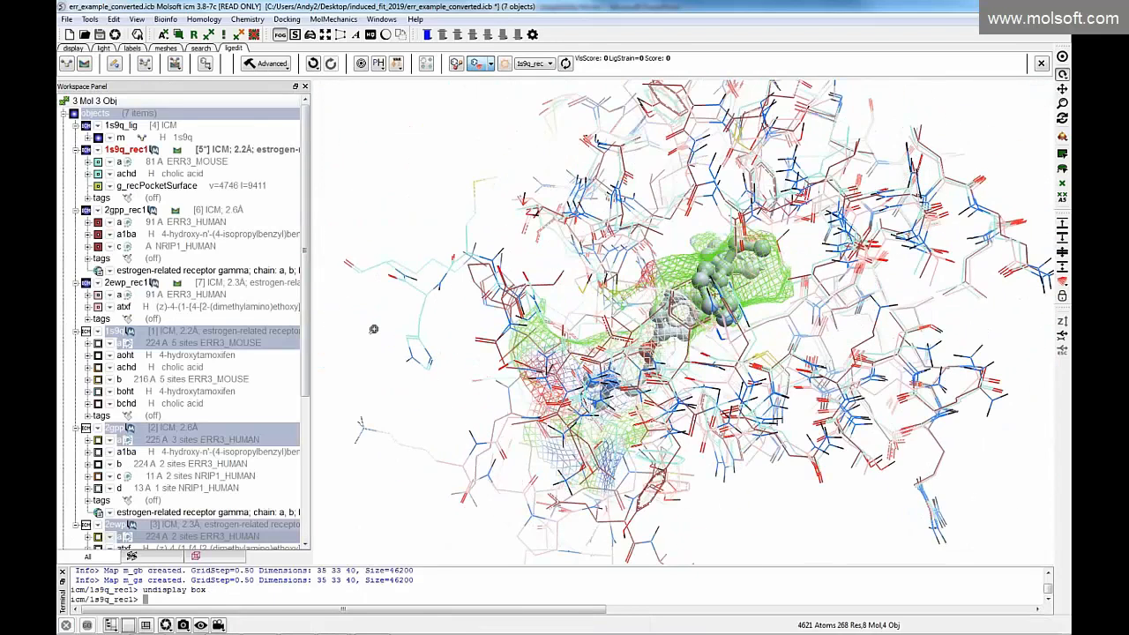
{"action": "left_click_drag", "start_coordinate": [497, 307], "coordinate": [517, 343]}
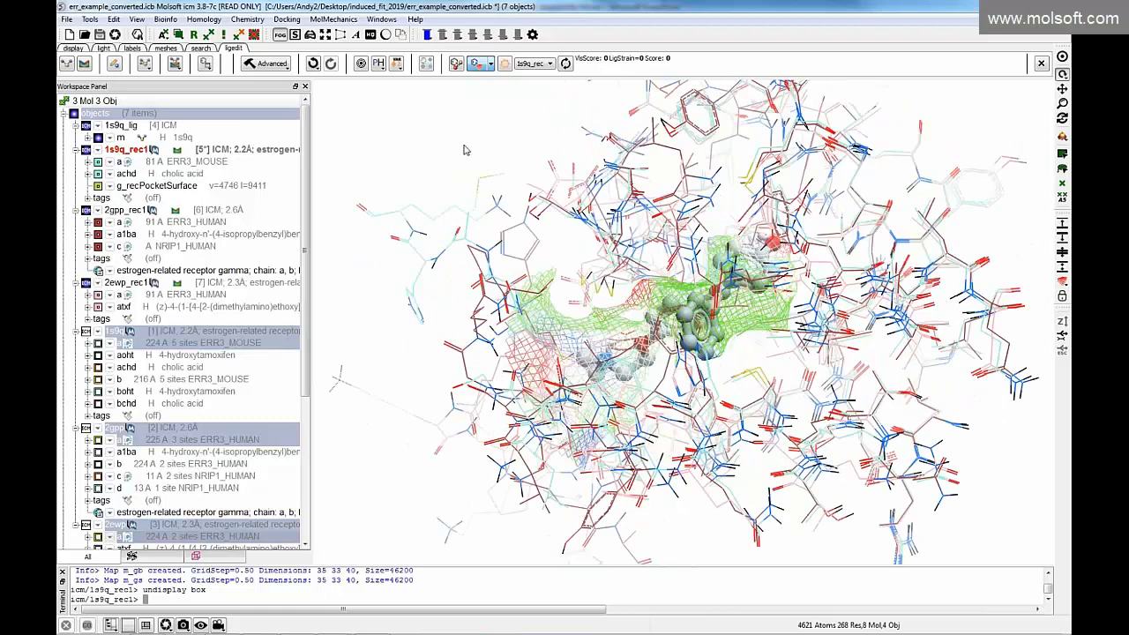
{"action": "left_click", "coordinate": [490, 69]}
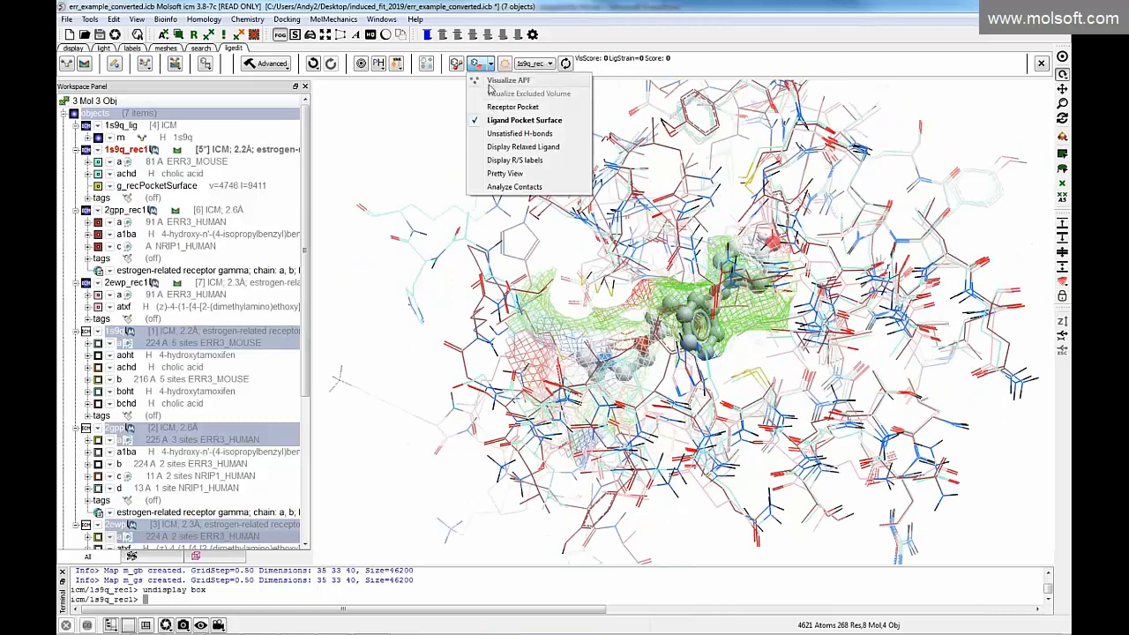
{"action": "left_click", "coordinate": [495, 174]}
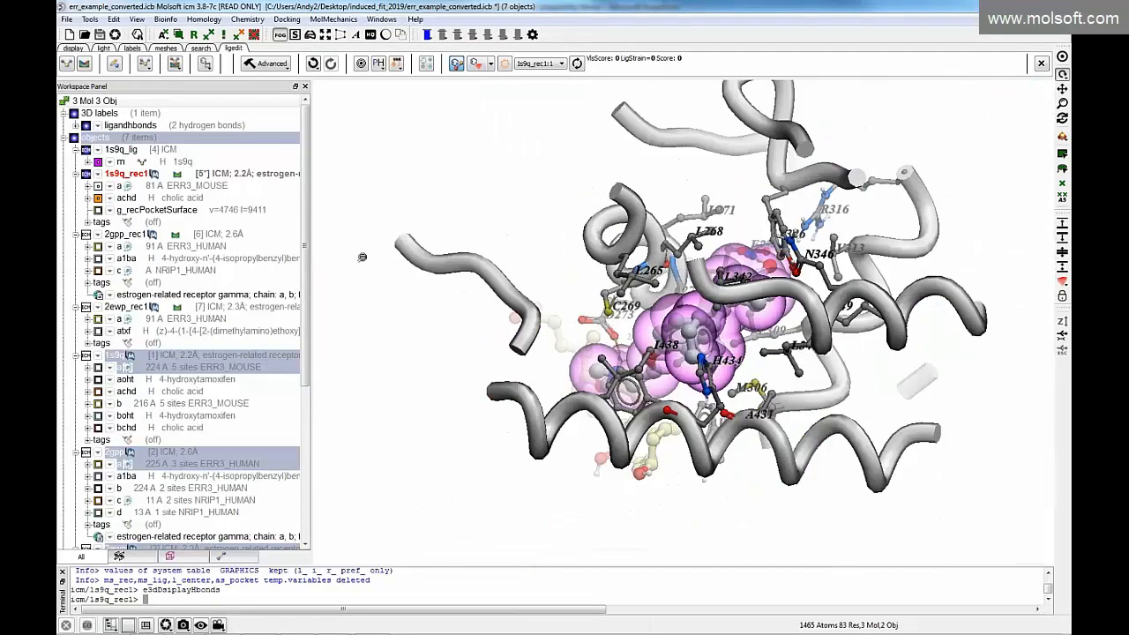
{"action": "left_click", "coordinate": [74, 47]}
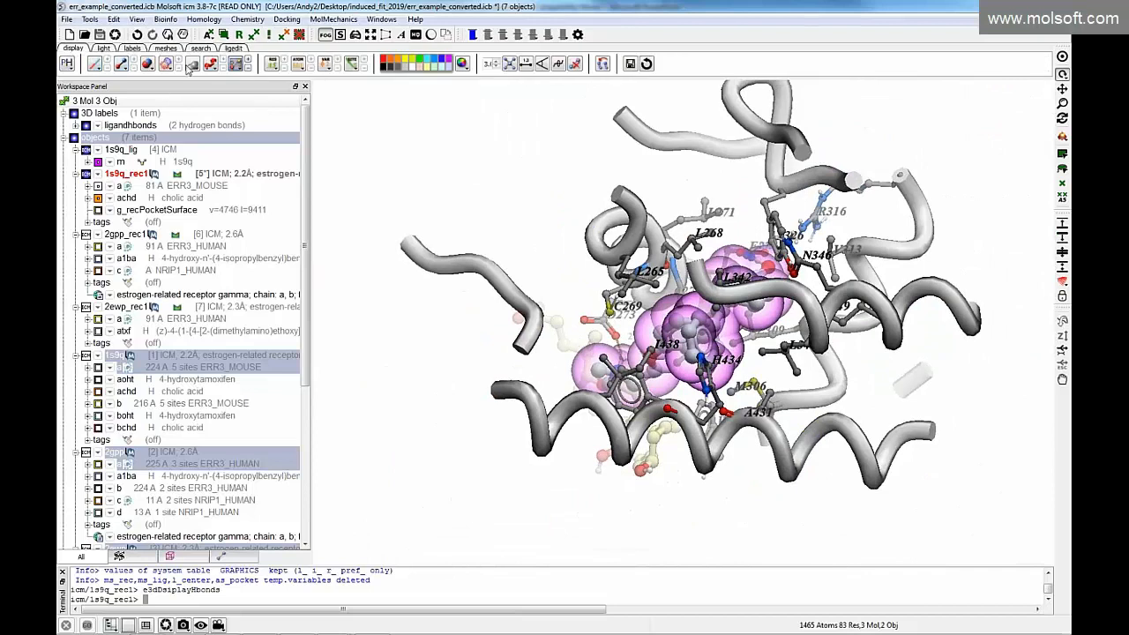
- Turn off the space-filling sphere display for the ligand and receptors
{"action": "left_click", "coordinate": [148, 65]}
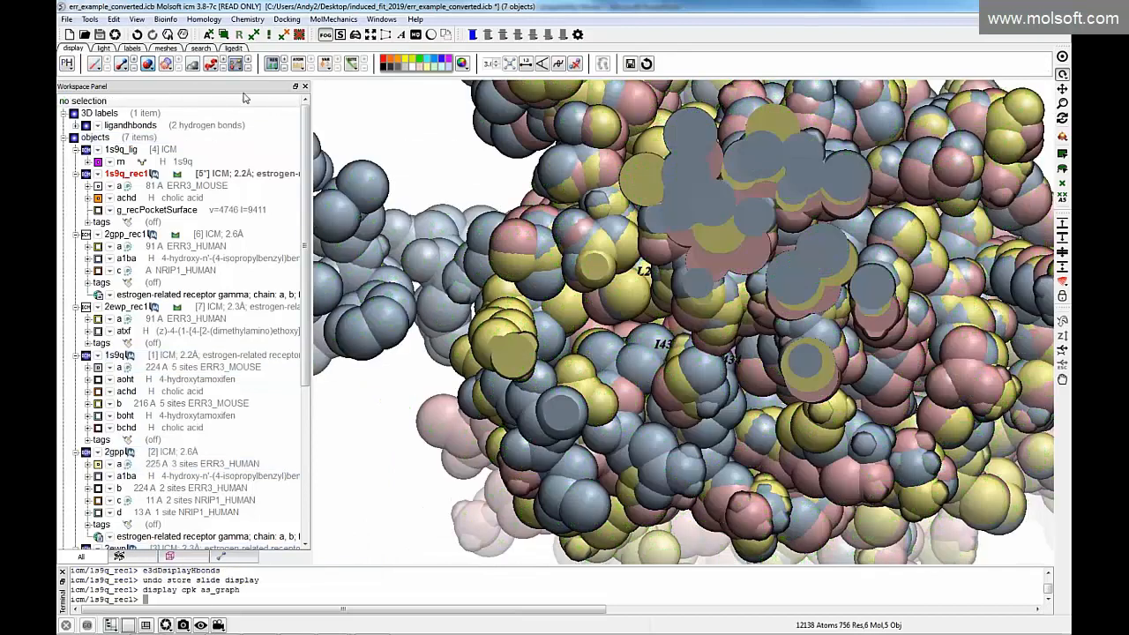
{"action": "left_click", "coordinate": [149, 67]}
{"action": "left_click_drag", "start_coordinate": [468, 216], "coordinate": [531, 273]}
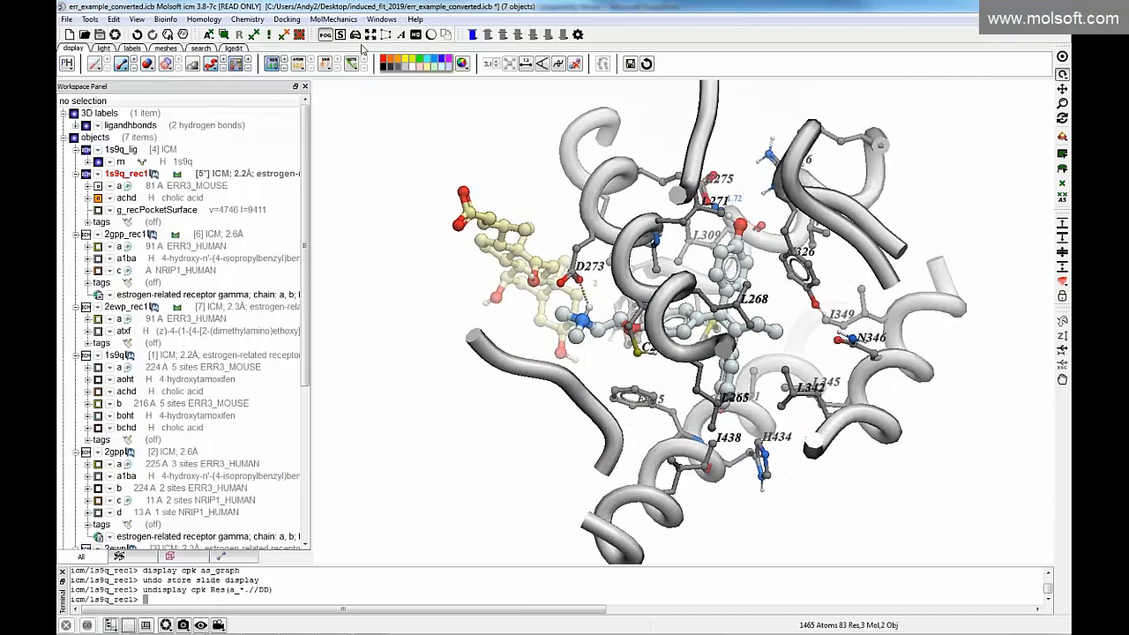
- Load 1s9q_rec1:1, 2gpp_rec1:1 and 2ewp_rec1:1 in turn as the current receptor, and score the ligand in 2ewp_rec1:1
{"action": "left_click", "coordinate": [241, 48]}
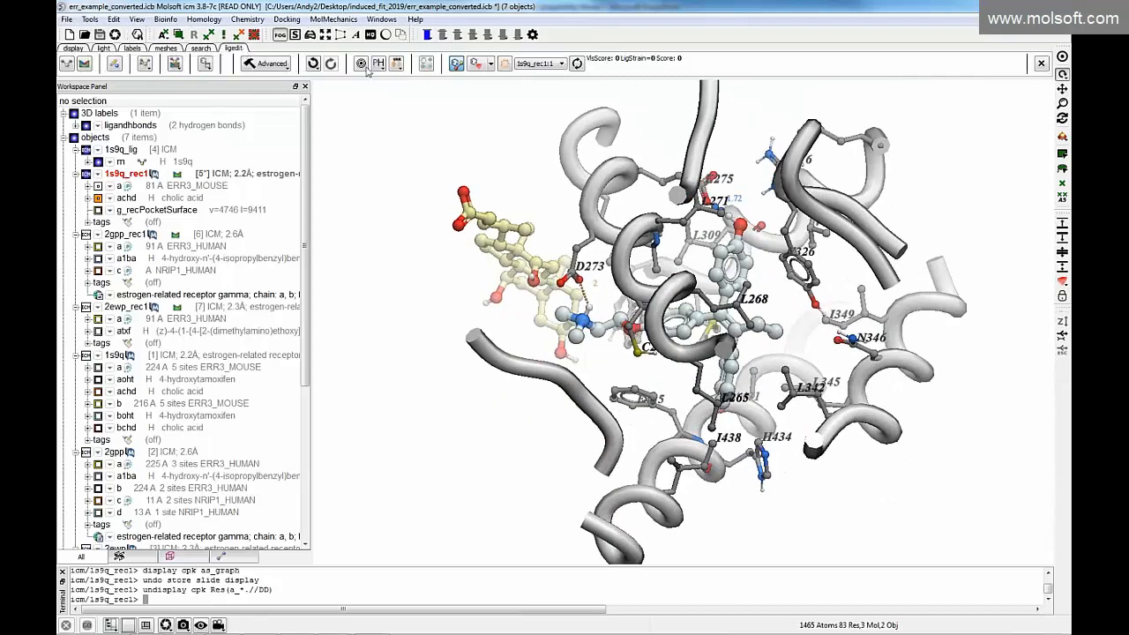
{"action": "left_click", "coordinate": [562, 65]}
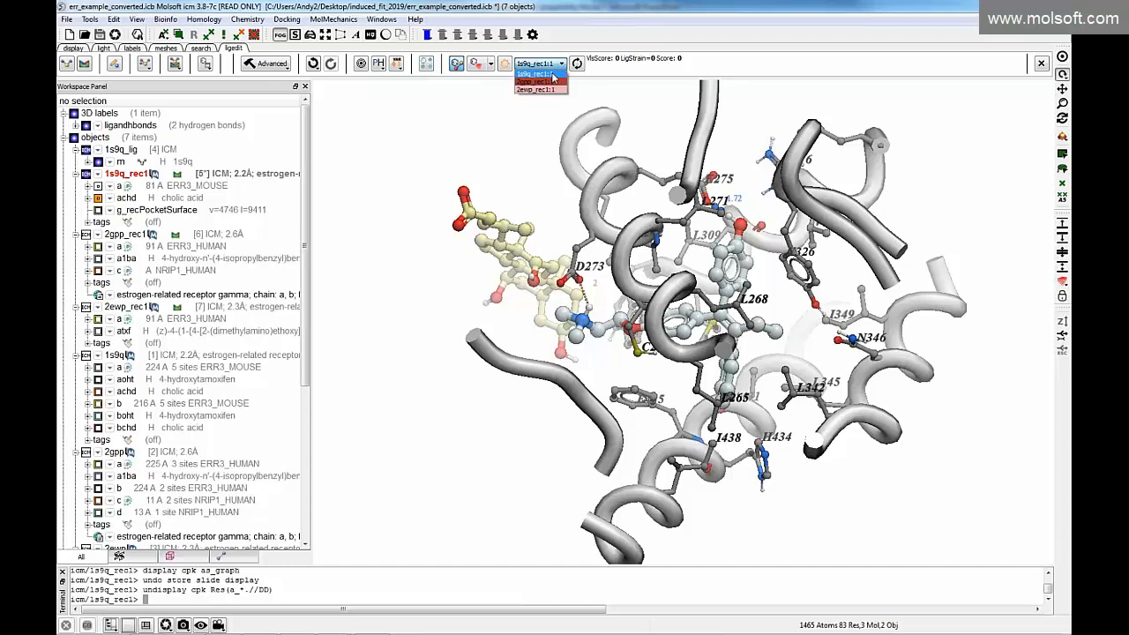
{"action": "left_click", "coordinate": [551, 74]}
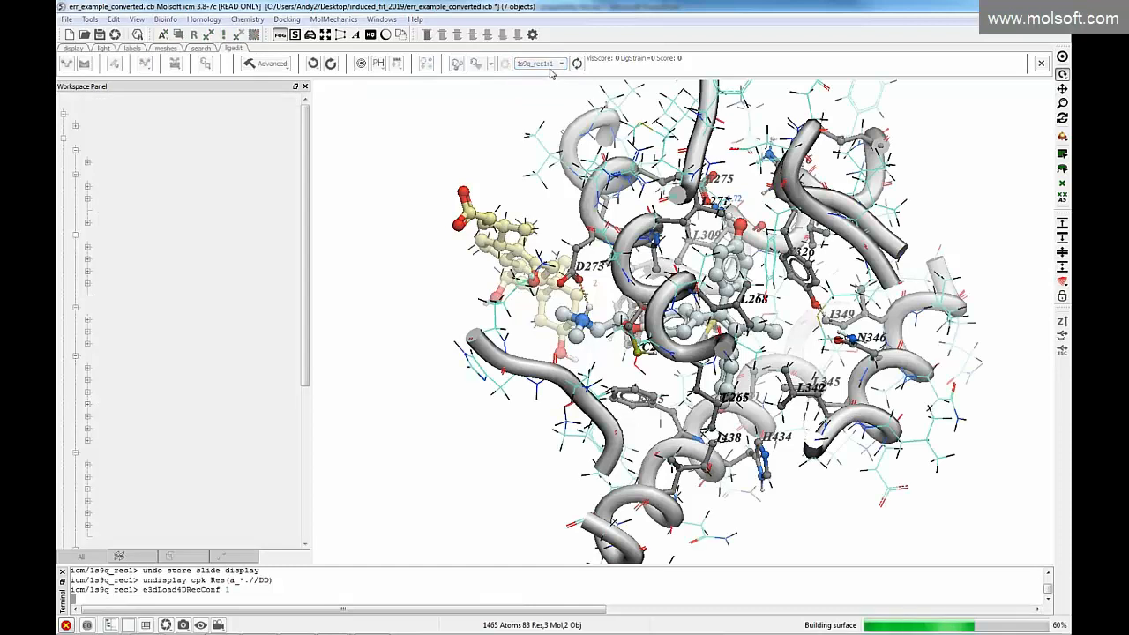
{"action": "left_click", "coordinate": [551, 65]}
{"action": "left_click", "coordinate": [546, 86]}
{"action": "left_click", "coordinate": [545, 68]}
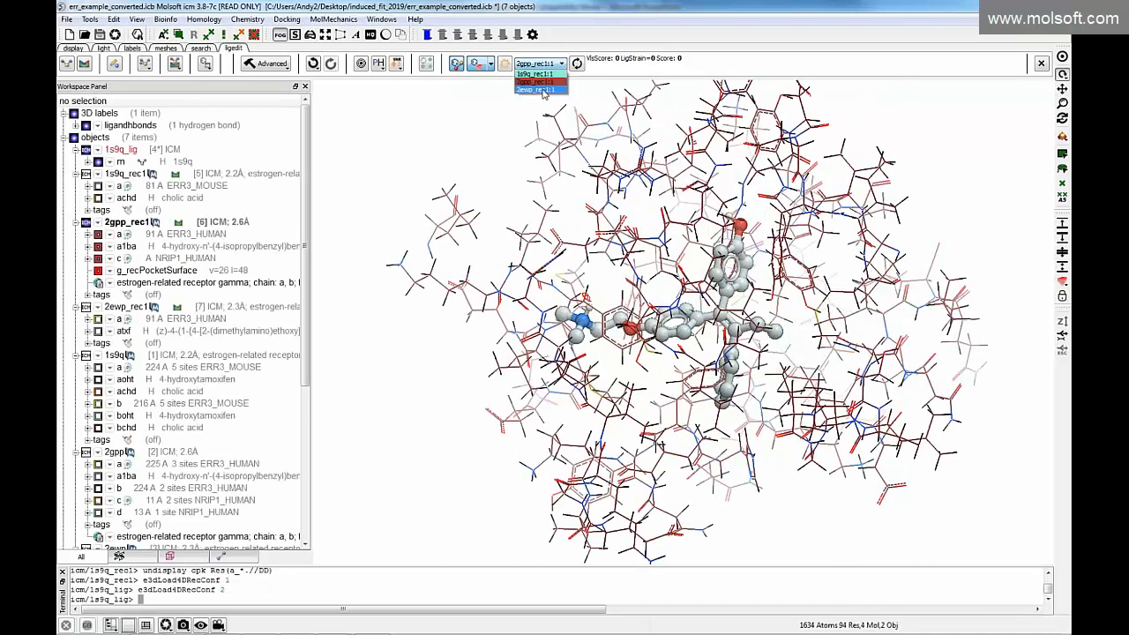
{"action": "left_click", "coordinate": [547, 97]}
{"action": "left_click", "coordinate": [581, 65]}
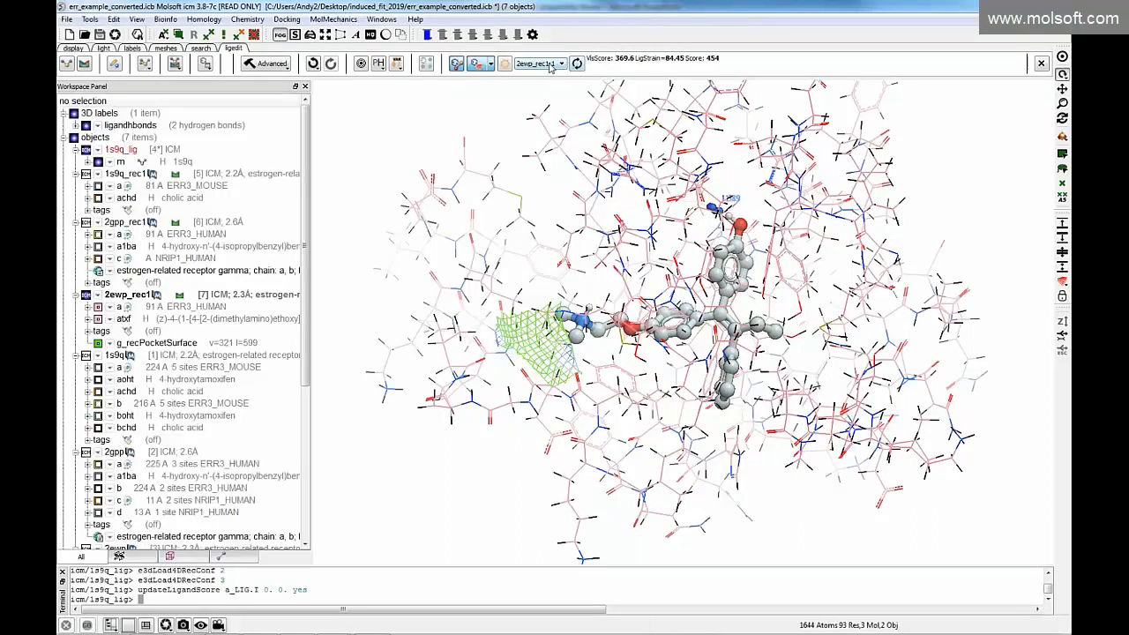
{"action": "left_click_drag", "start_coordinate": [638, 254], "coordinate": [654, 209]}
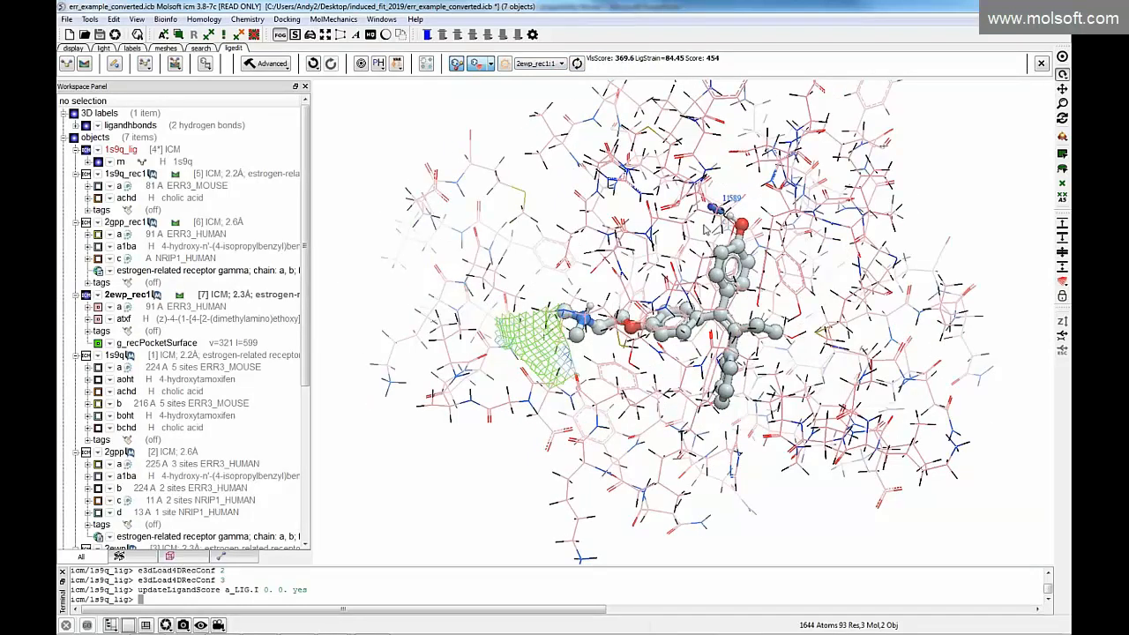
- Load 2gpp_rec1:1 and return to 1s9q_rec1:1, score the ligand there, and inspect its fit in the pocket surface
{"action": "left_click", "coordinate": [562, 64]}
{"action": "left_click", "coordinate": [556, 85]}
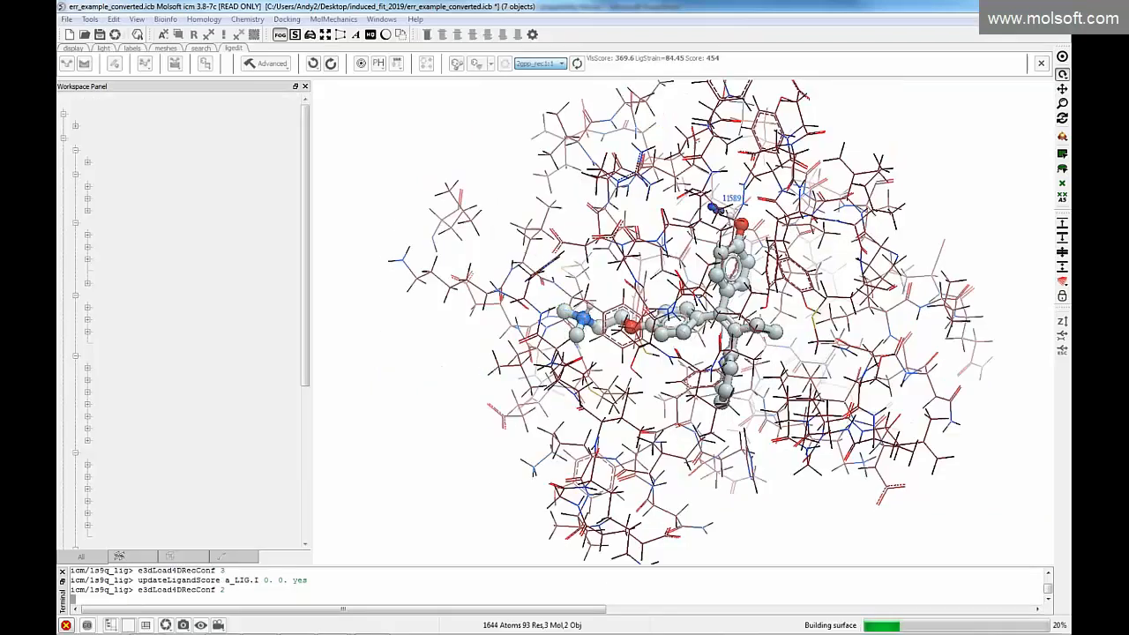
{"action": "left_click", "coordinate": [545, 66]}
{"action": "left_click", "coordinate": [545, 75]}
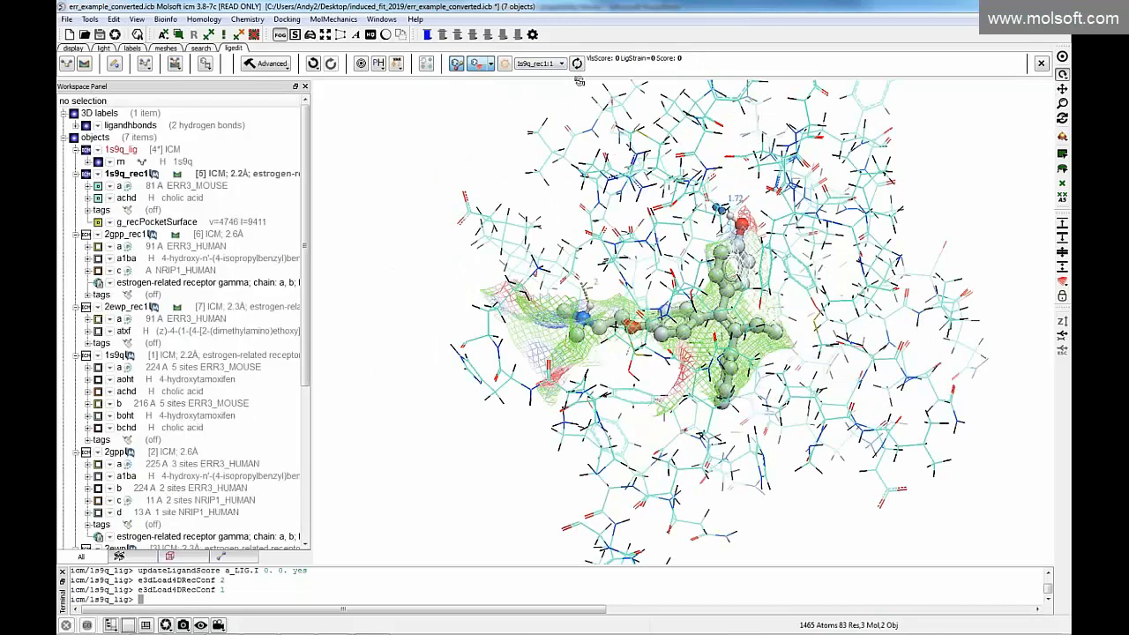
{"action": "left_click", "coordinate": [578, 64]}
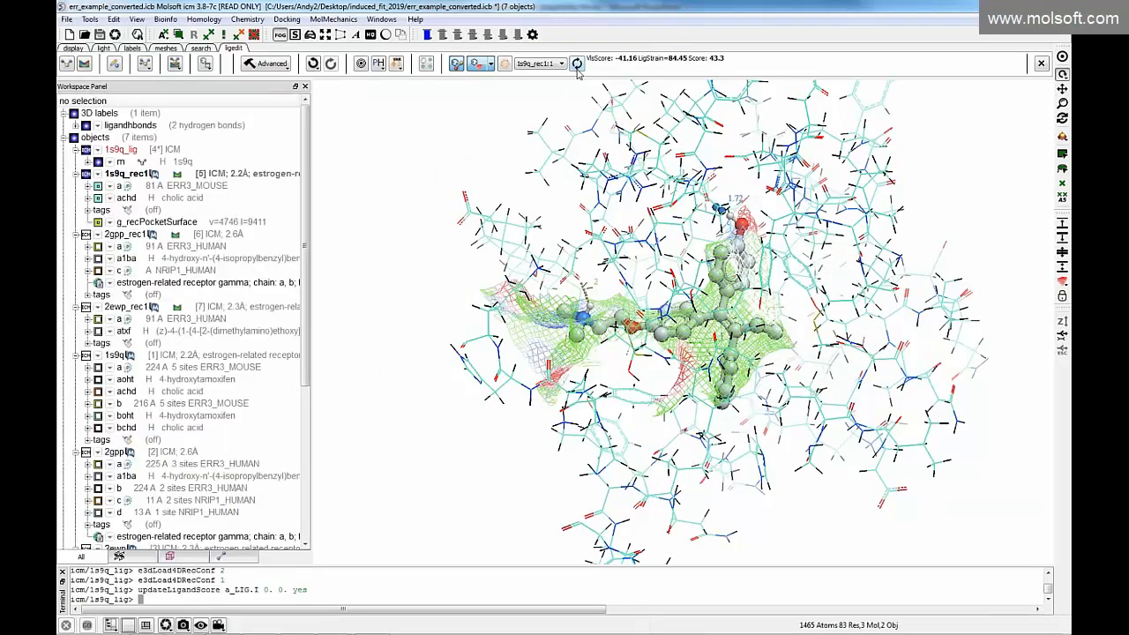
{"action": "mouse_move", "coordinate": [593, 163]}
{"action": "left_mouse_down"}
{"action": "mouse_move", "coordinate": [637, 196]}
{"action": "mouse_move", "coordinate": [580, 148]}
{"action": "left_mouse_up"}
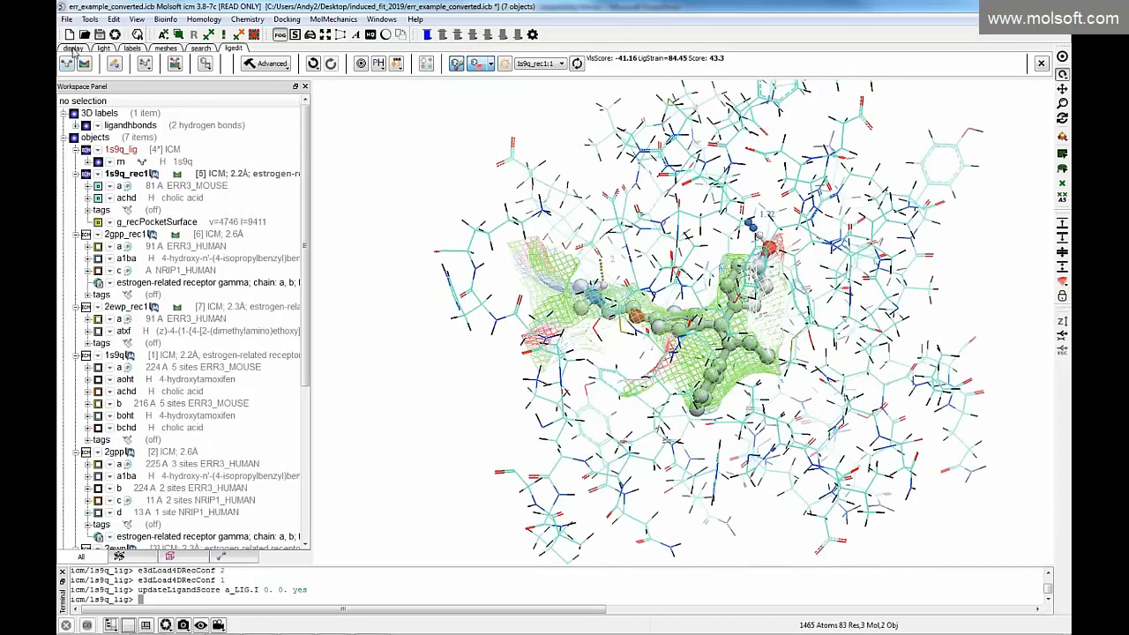
{"action": "left_click_drag", "start_coordinate": [679, 311], "coordinate": [705, 310]}
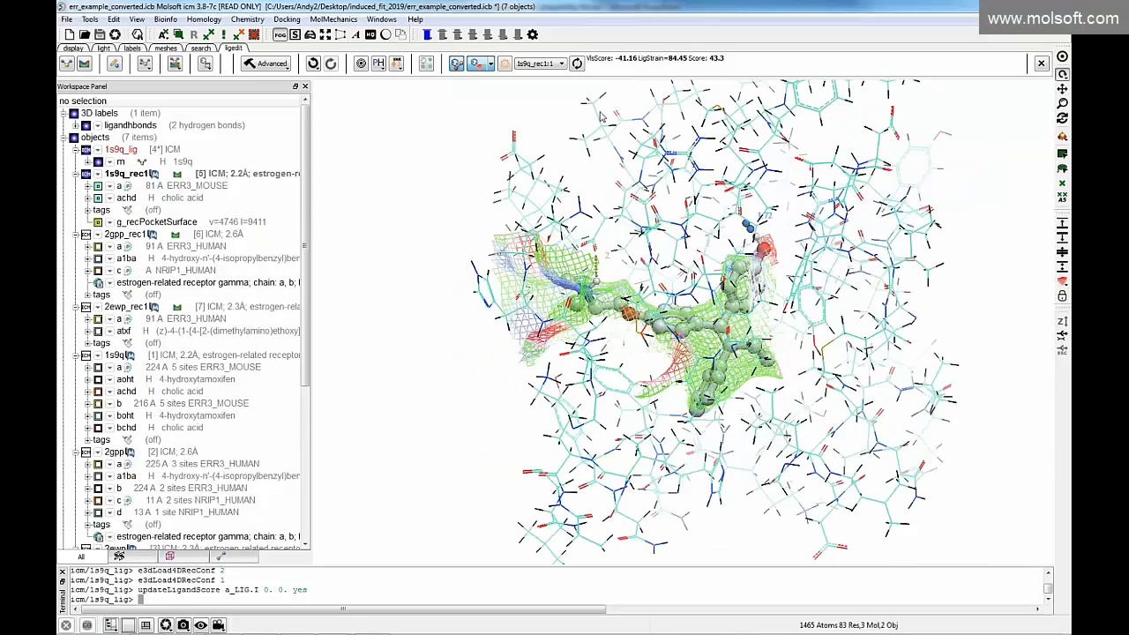
- Compare the pocket surfaces of 2gpp_rec1:1 and 2ewp_rec1:1, and return to receptor 1s9q_rec1:1
{"action": "left_click", "coordinate": [538, 66]}
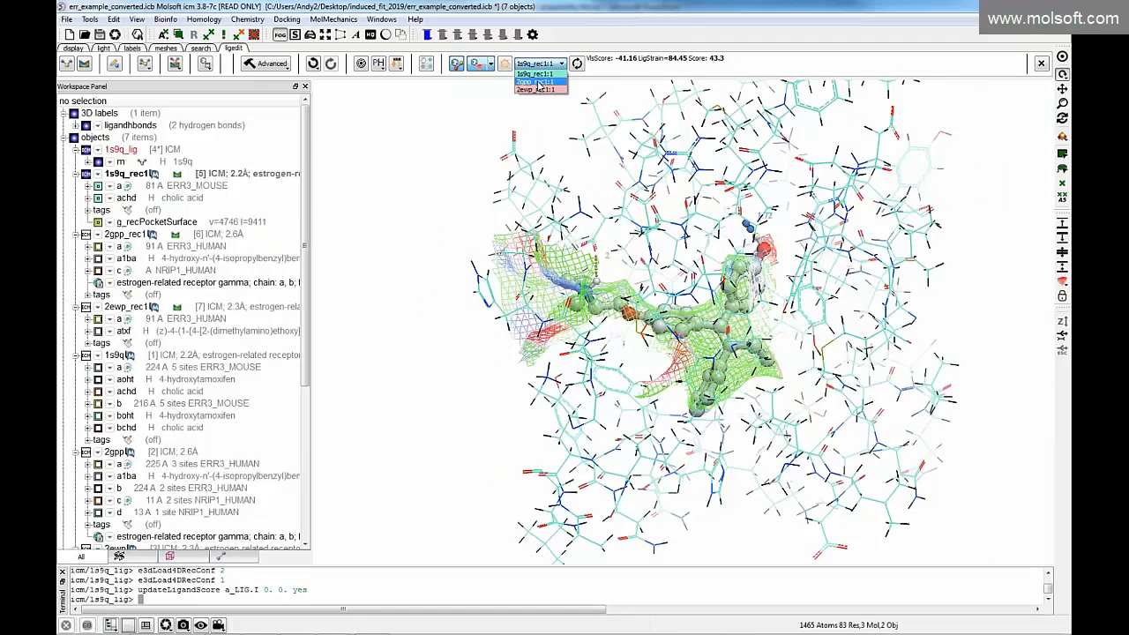
{"action": "left_click", "coordinate": [538, 82]}
{"action": "left_click", "coordinate": [538, 64]}
{"action": "left_click", "coordinate": [538, 89]}
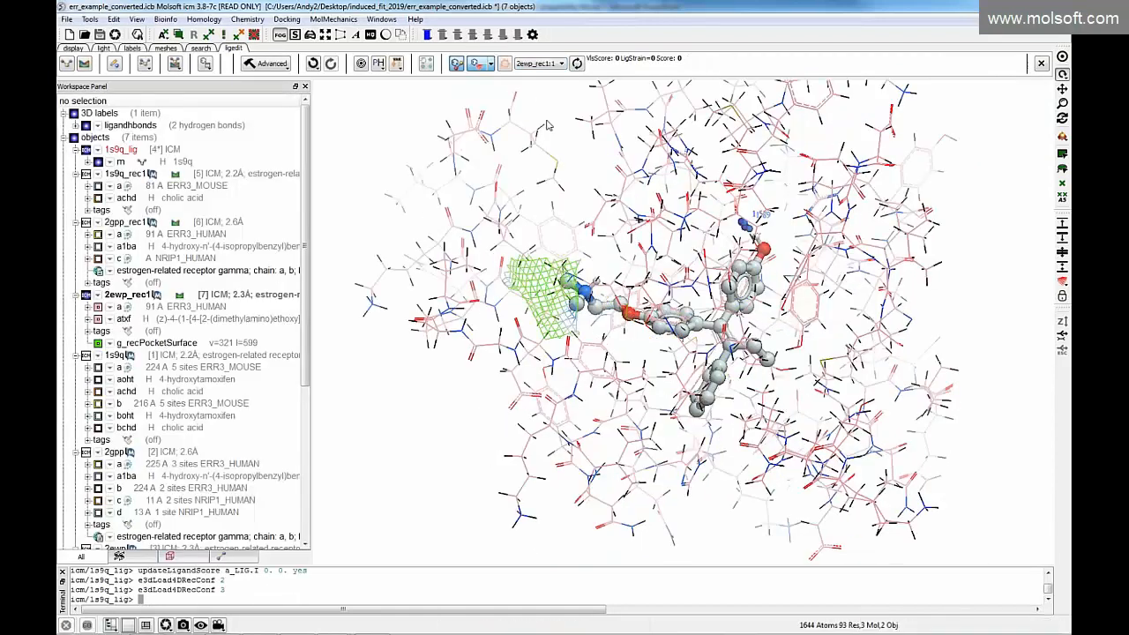
{"action": "left_click", "coordinate": [537, 64]}
{"action": "left_click", "coordinate": [538, 75]}
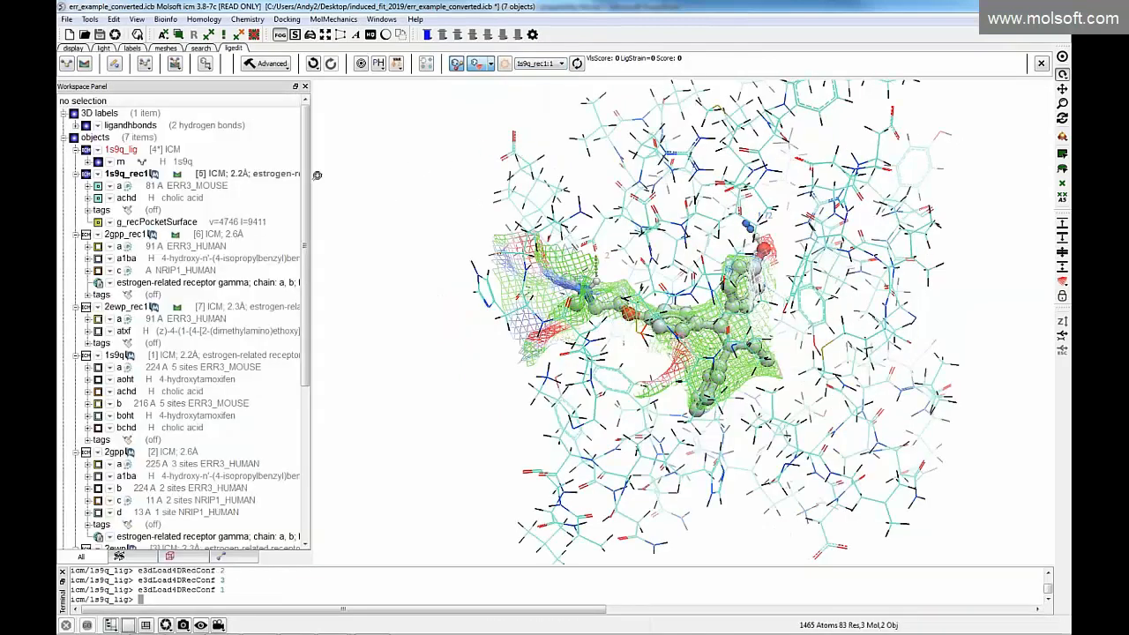
- Open the ligand edit tools, and hide the 1s9q receptor pocket surface and the hydrogens
{"action": "left_click", "coordinate": [114, 65]}
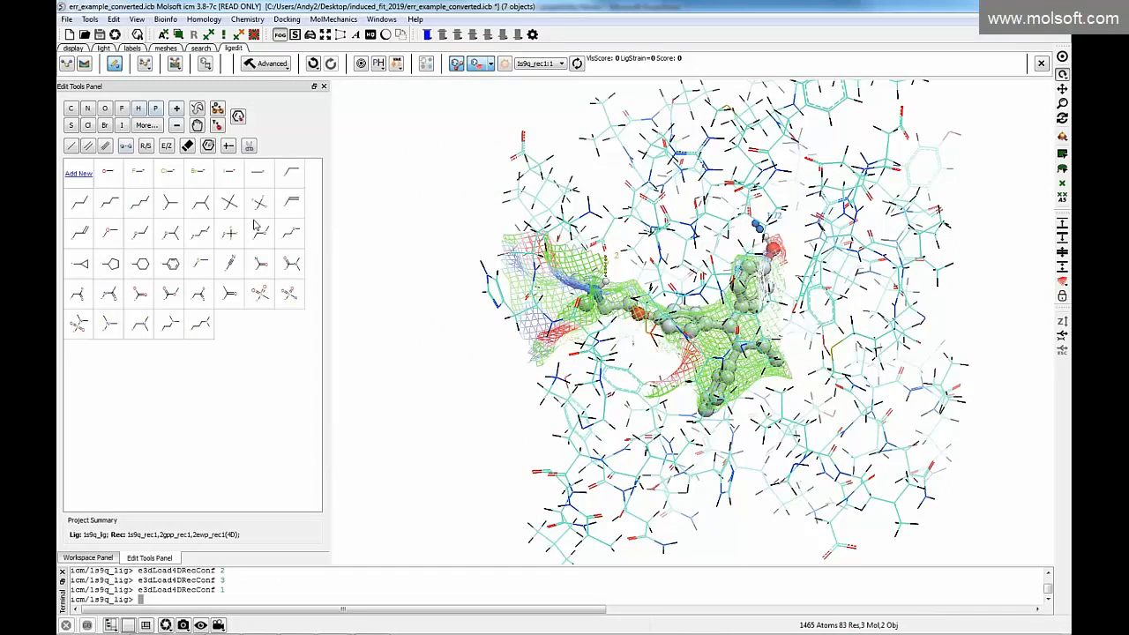
{"action": "left_click_drag", "start_coordinate": [441, 260], "coordinate": [485, 340]}
{"action": "left_click", "coordinate": [96, 558]}
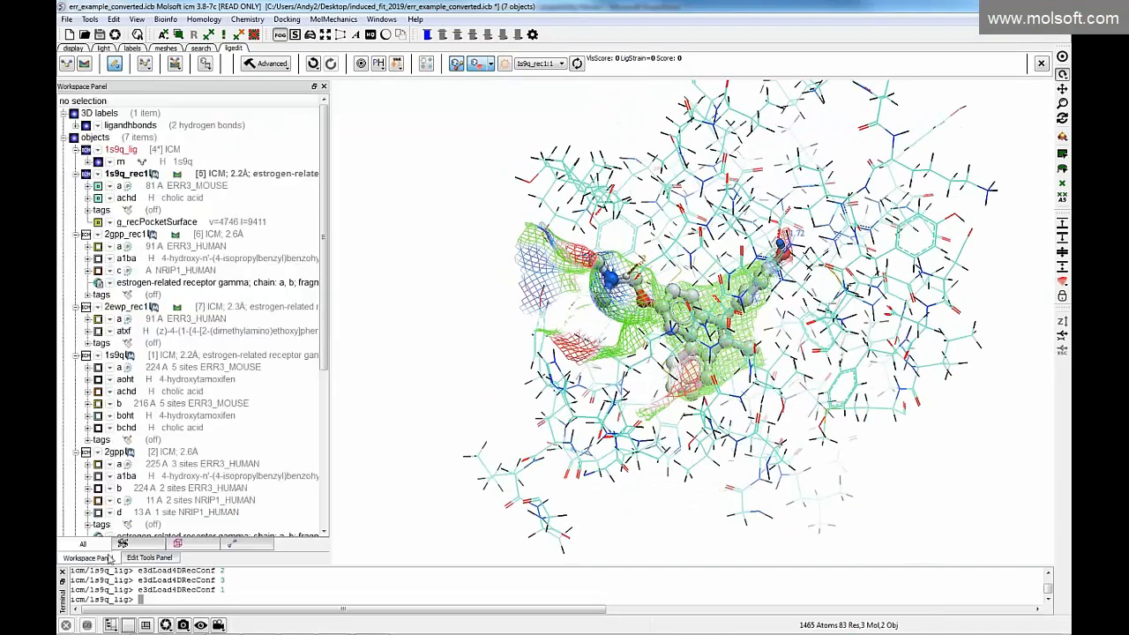
{"action": "left_click", "coordinate": [98, 222]}
{"action": "left_click_drag", "start_coordinate": [510, 339], "coordinate": [361, 130]}
{"action": "left_click", "coordinate": [377, 67]}
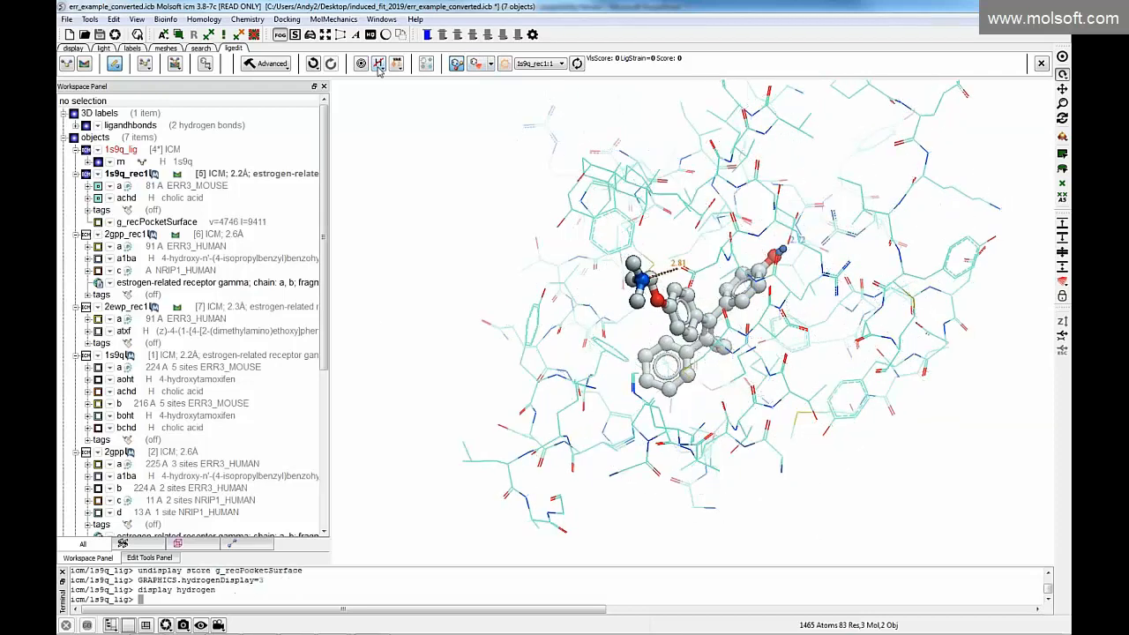
{"action": "left_click_drag", "start_coordinate": [458, 236], "coordinate": [405, 214]}
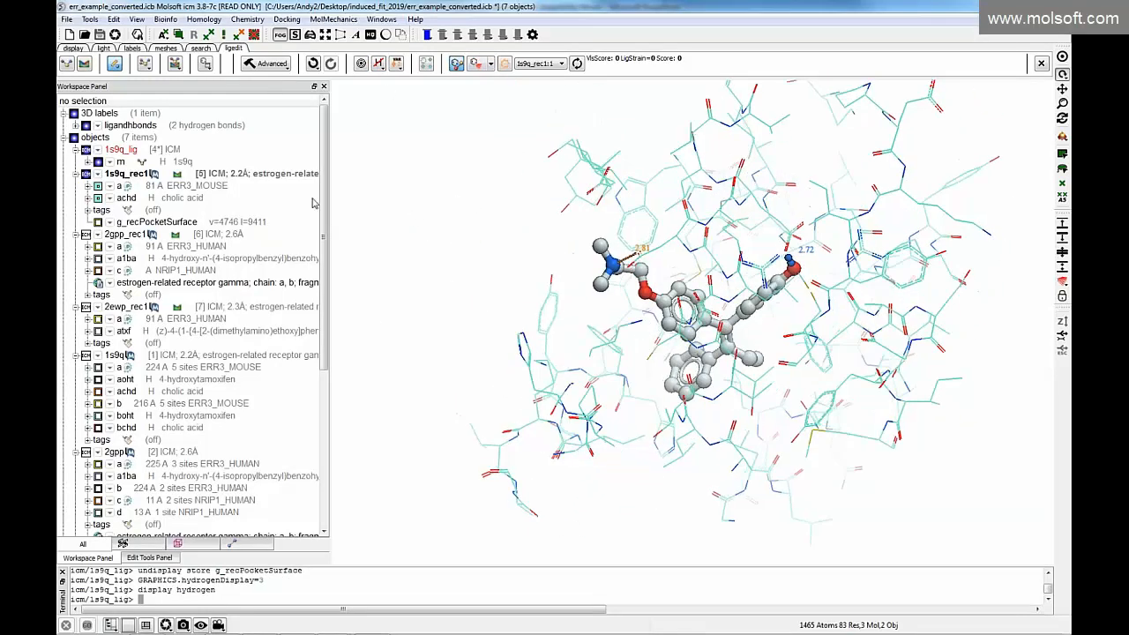
- Replace a methyl hydrogen on the ligand's amine group with bromine, and rescore the ligand in 1s9q_rec1:1
{"action": "left_click", "coordinate": [152, 558]}
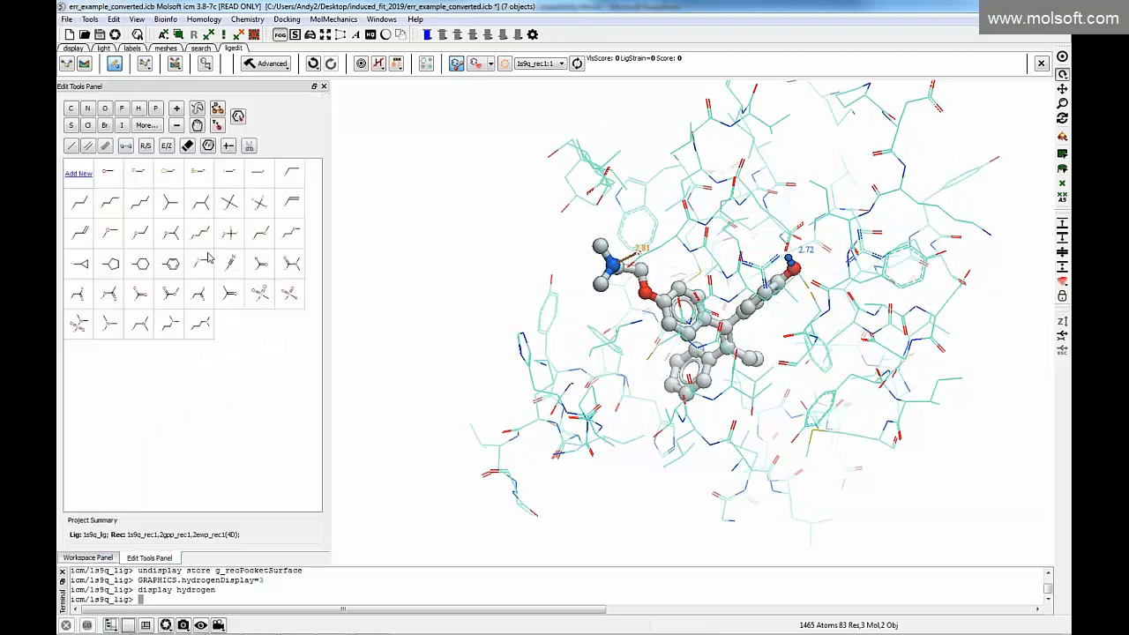
{"action": "left_click", "coordinate": [196, 175]}
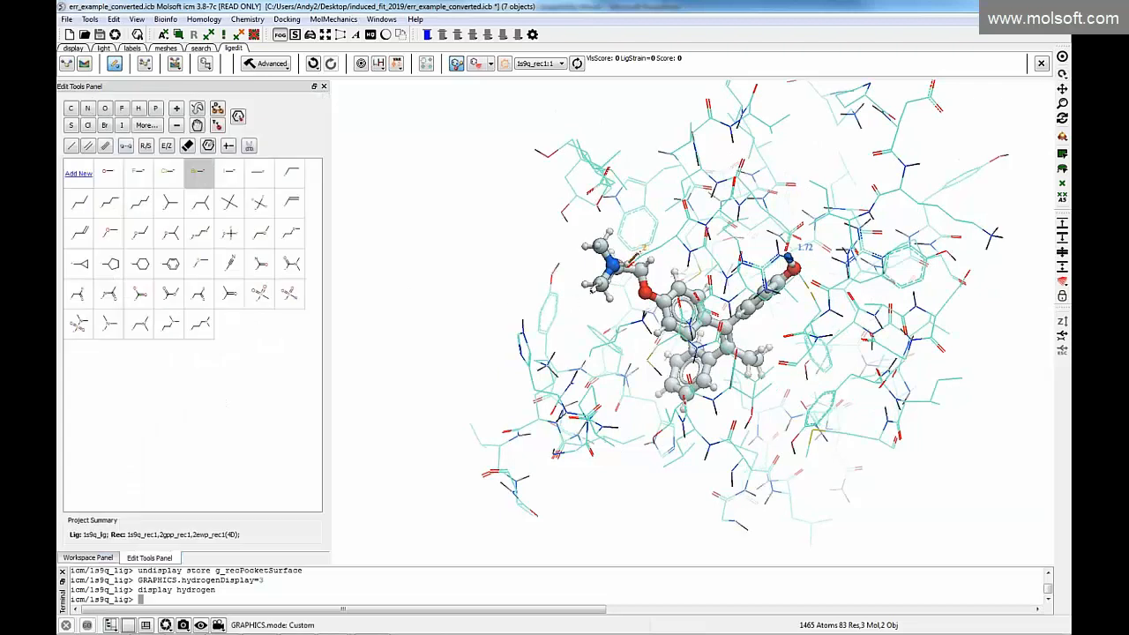
{"action": "left_click", "coordinate": [597, 297]}
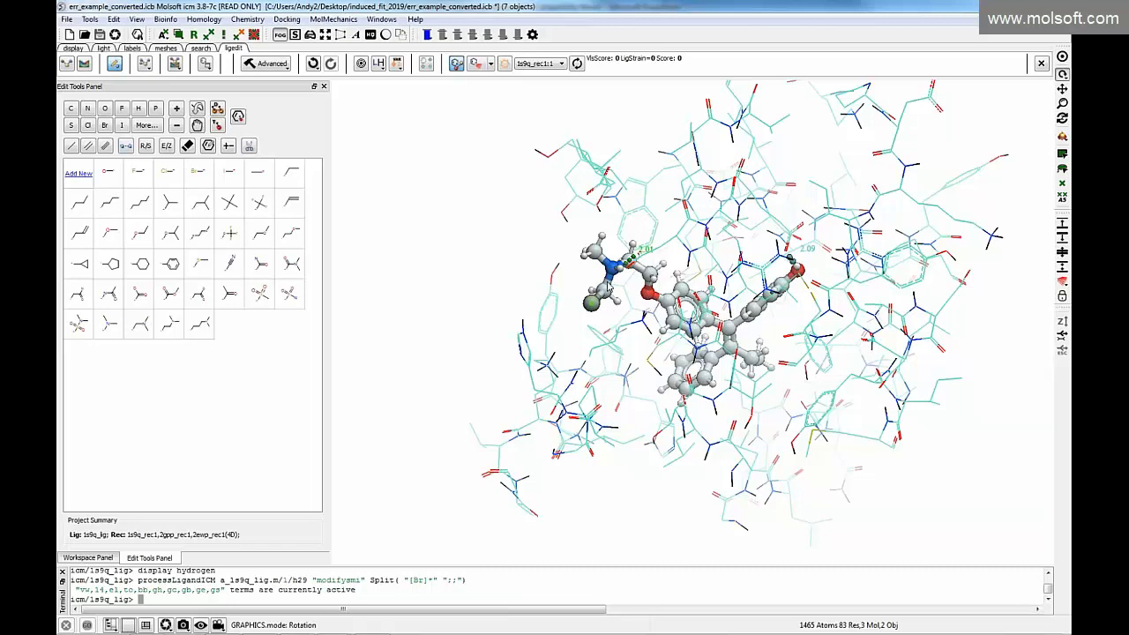
{"action": "left_click_drag", "start_coordinate": [457, 224], "coordinate": [466, 222]}
{"action": "left_click", "coordinate": [561, 63]}
{"action": "left_click", "coordinate": [577, 64]}
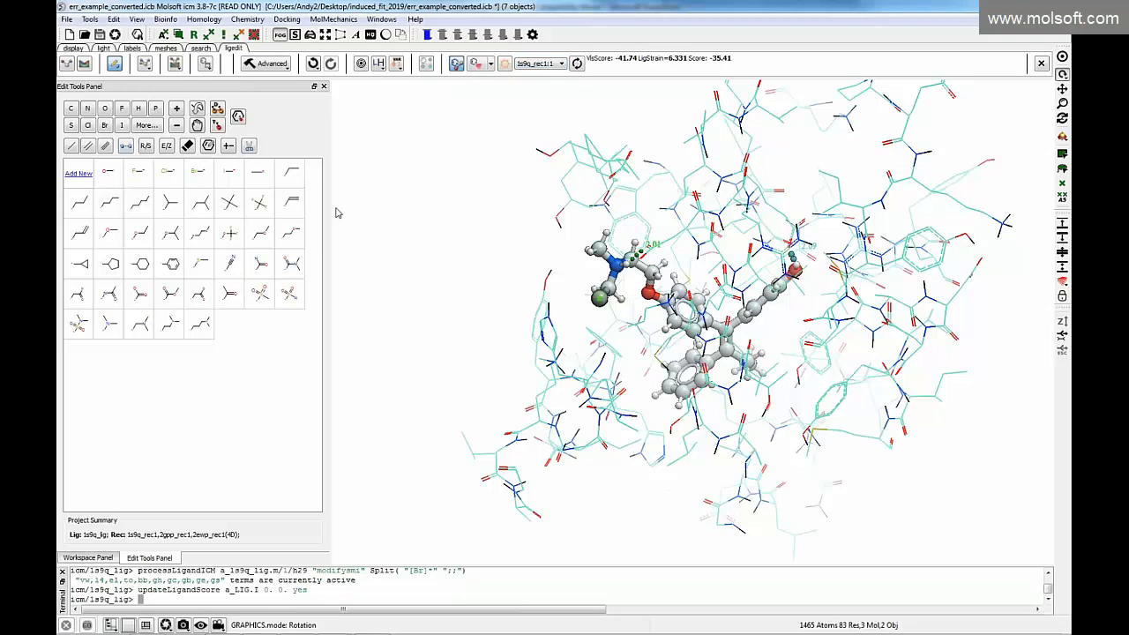
- Delete the bromine and its attached carbon from the ligand's amine nitrogen
{"action": "left_click", "coordinate": [186, 148]}
{"action": "left_click", "coordinate": [600, 297]}
{"action": "left_click", "coordinate": [606, 297]}
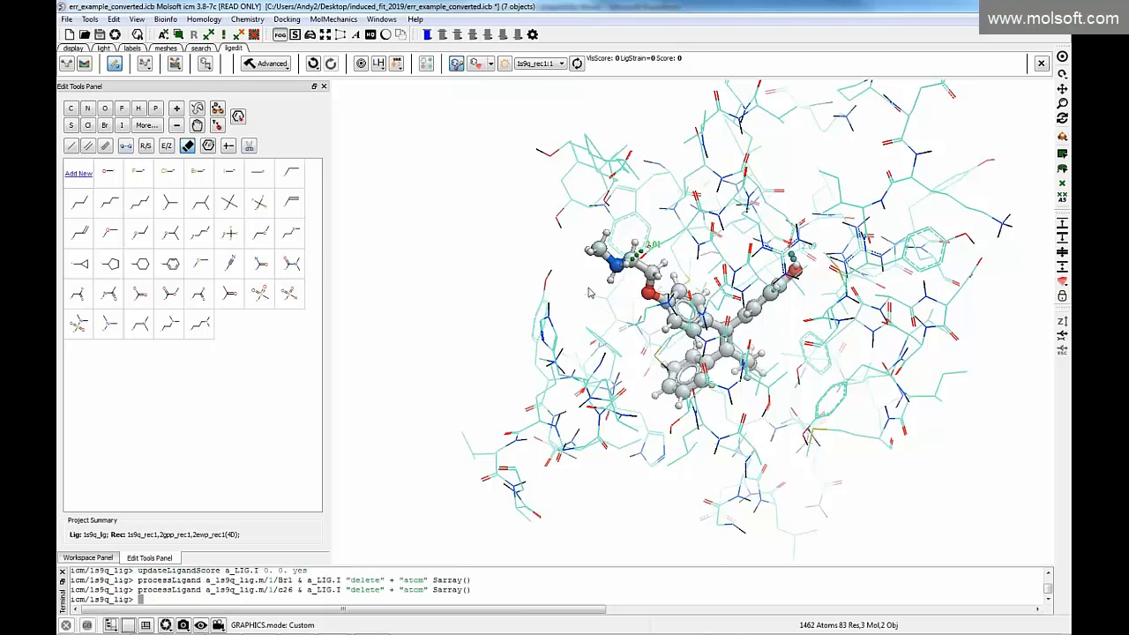
{"action": "mouse_move", "coordinate": [394, 239]}
{"action": "left_mouse_down"}
{"action": "mouse_move", "coordinate": [403, 257]}
{"action": "mouse_move", "coordinate": [380, 236]}
{"action": "left_mouse_up"}
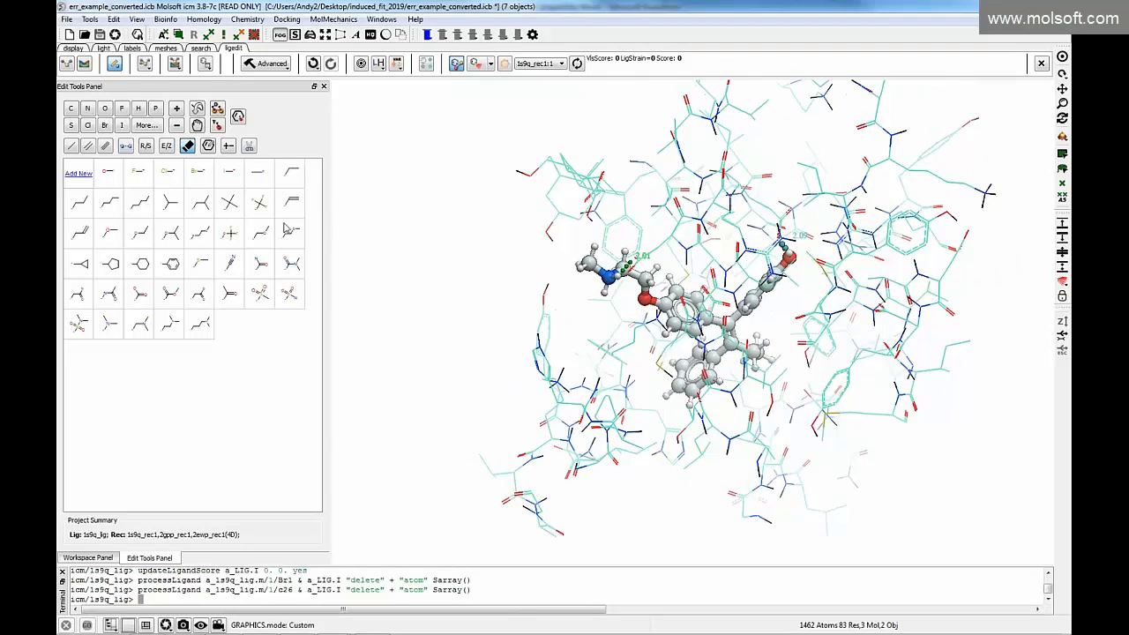
- Select several substituent fragments, including chlorine and cyclohexyl, and view the redocking options for current and multiple receptors
{"action": "left_click", "coordinate": [170, 180]}
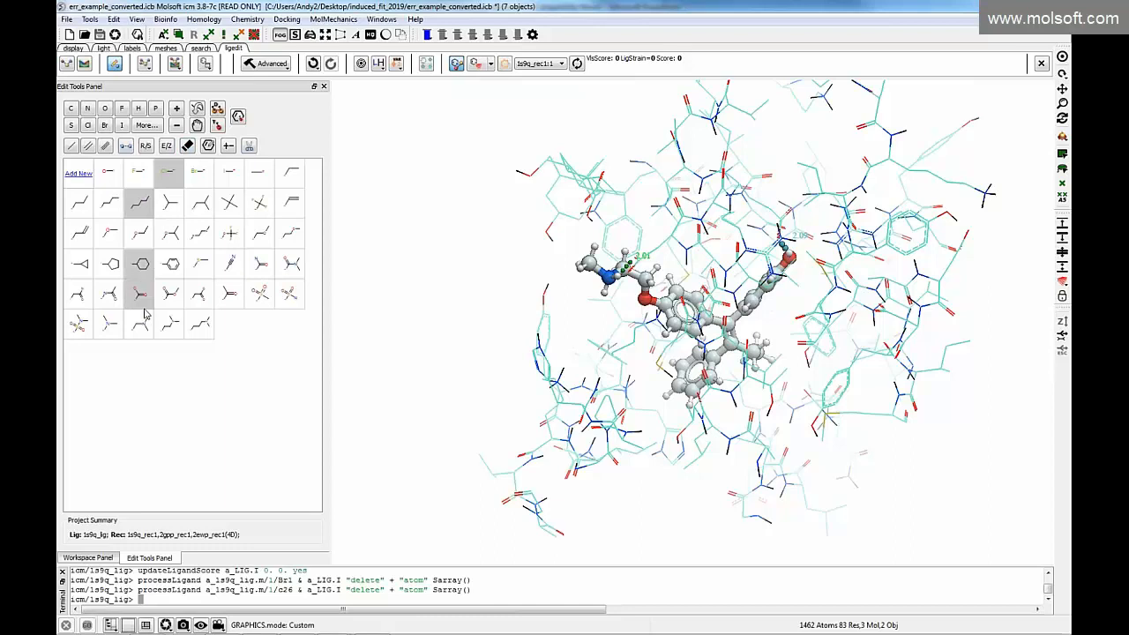
{"action": "left_click", "coordinate": [226, 242]}
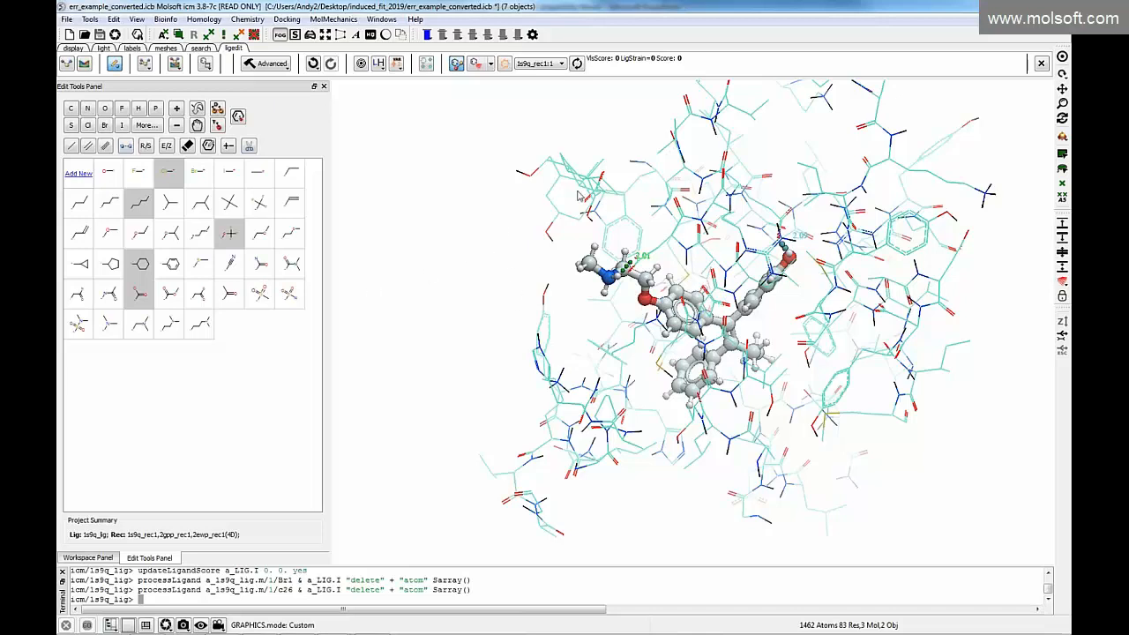
{"action": "left_click", "coordinate": [175, 64]}
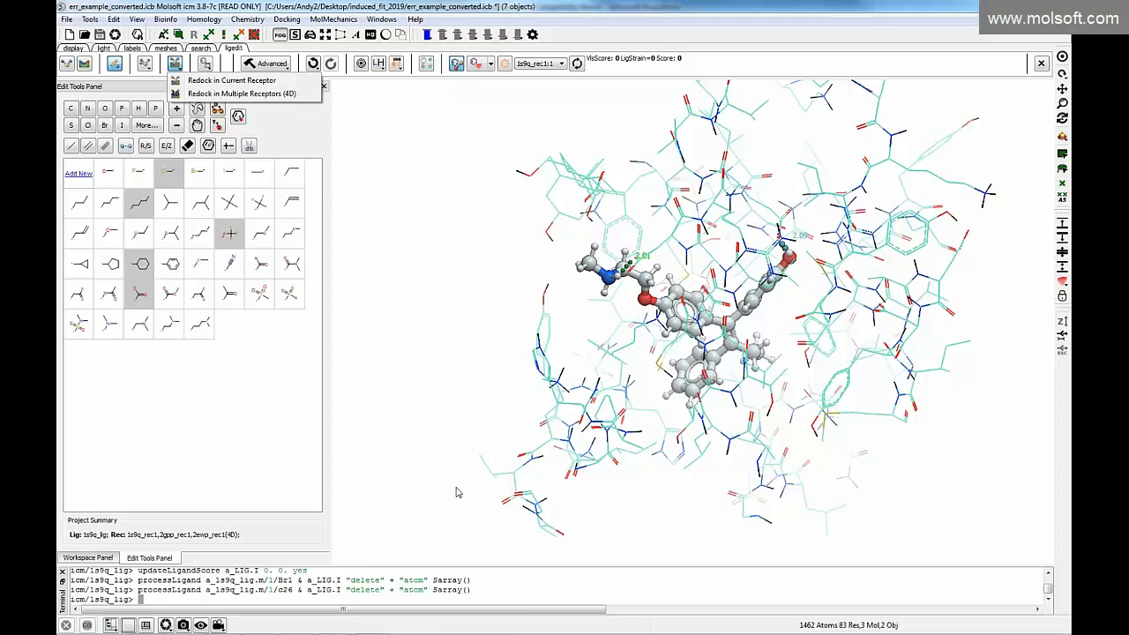
{"action": "left_click", "coordinate": [399, 241]}
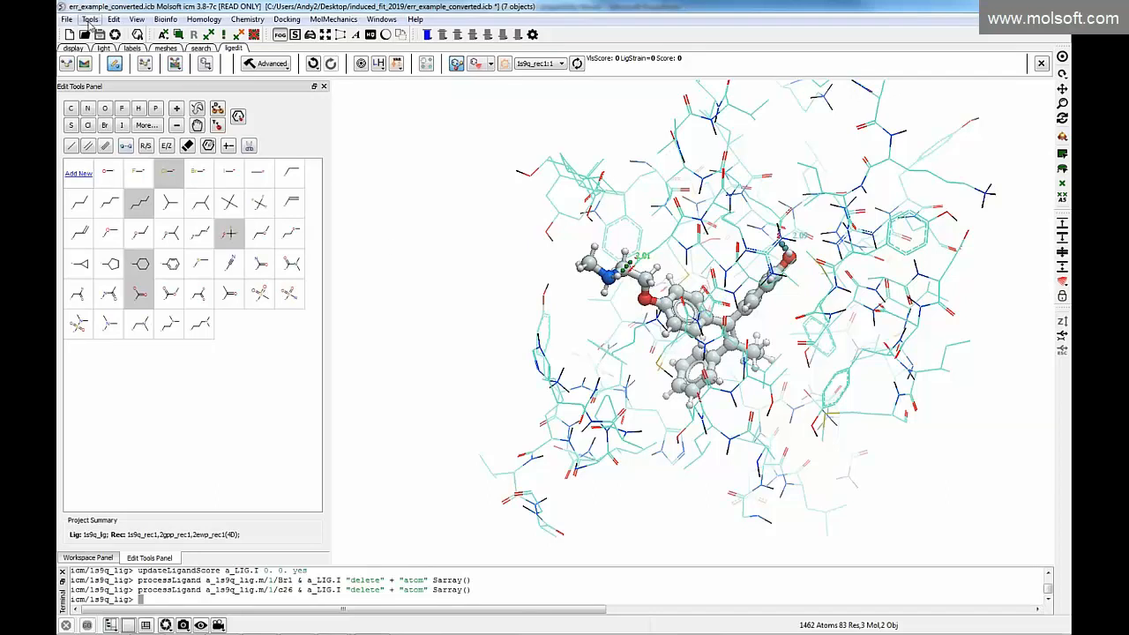
{"action": "left_click", "coordinate": [90, 20]}
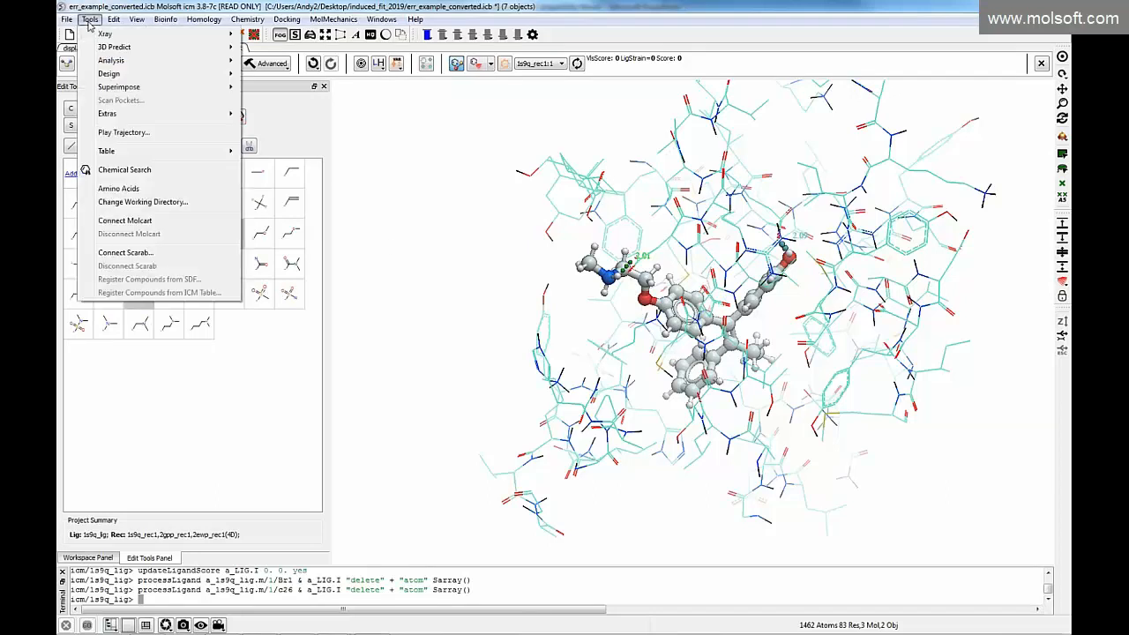
{"action": "mouse_move", "coordinate": [111, 60]}
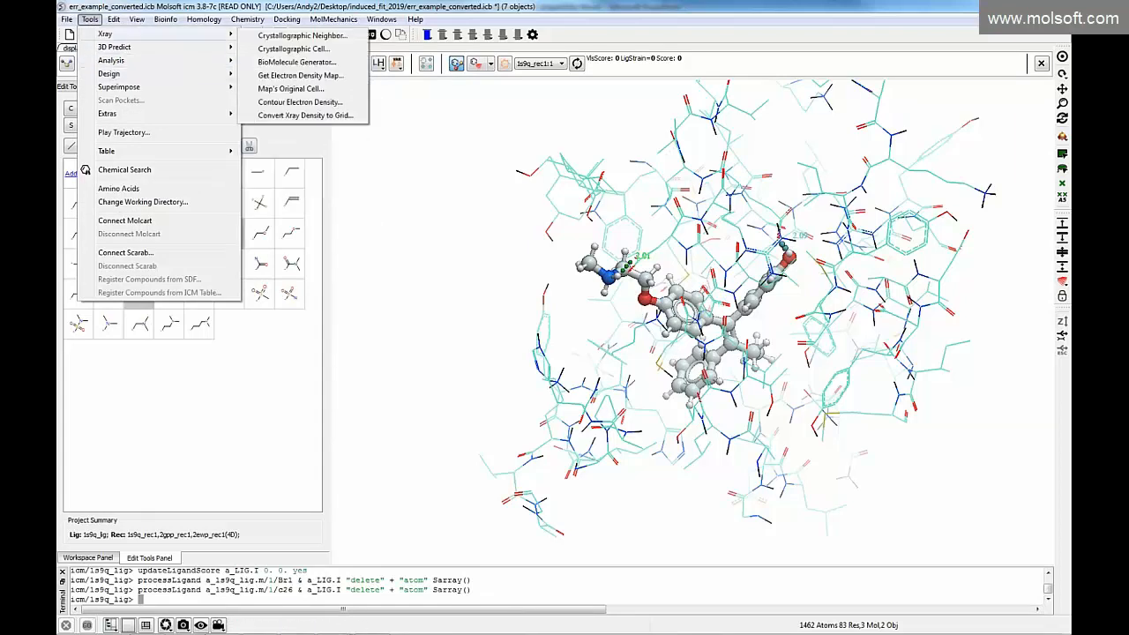
- Start a new ICM session and open the recent project hybrid_docking_kinase.icb as read-only
{"action": "right_click", "coordinate": [332, 624]}
{"action": "left_click", "coordinate": [323, 564]}
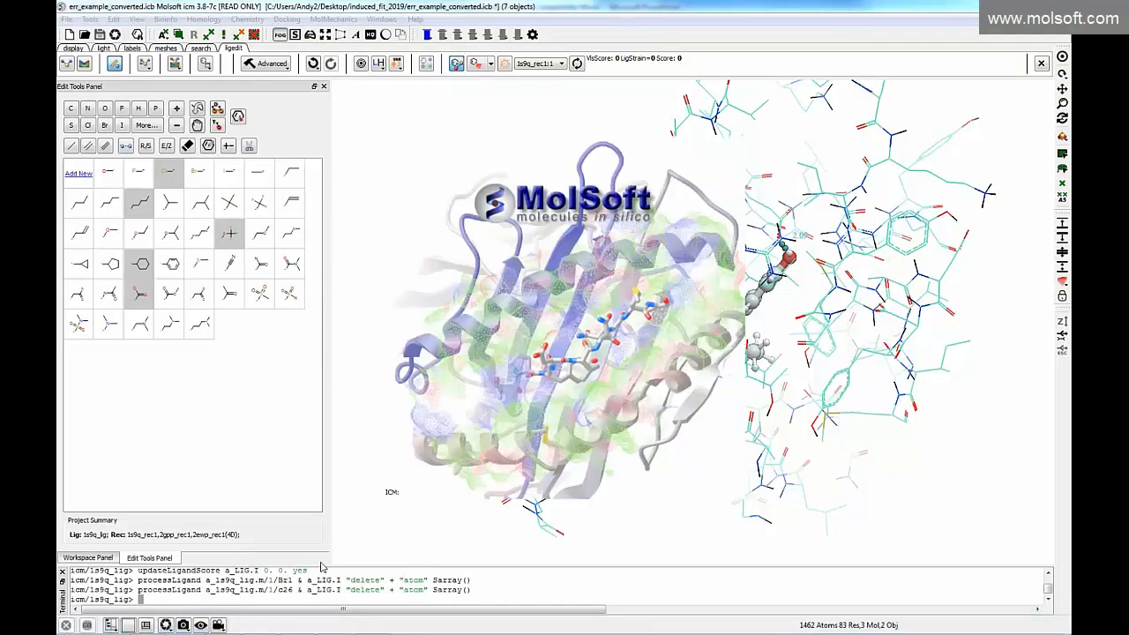
{"action": "left_click", "coordinate": [755, 197]}
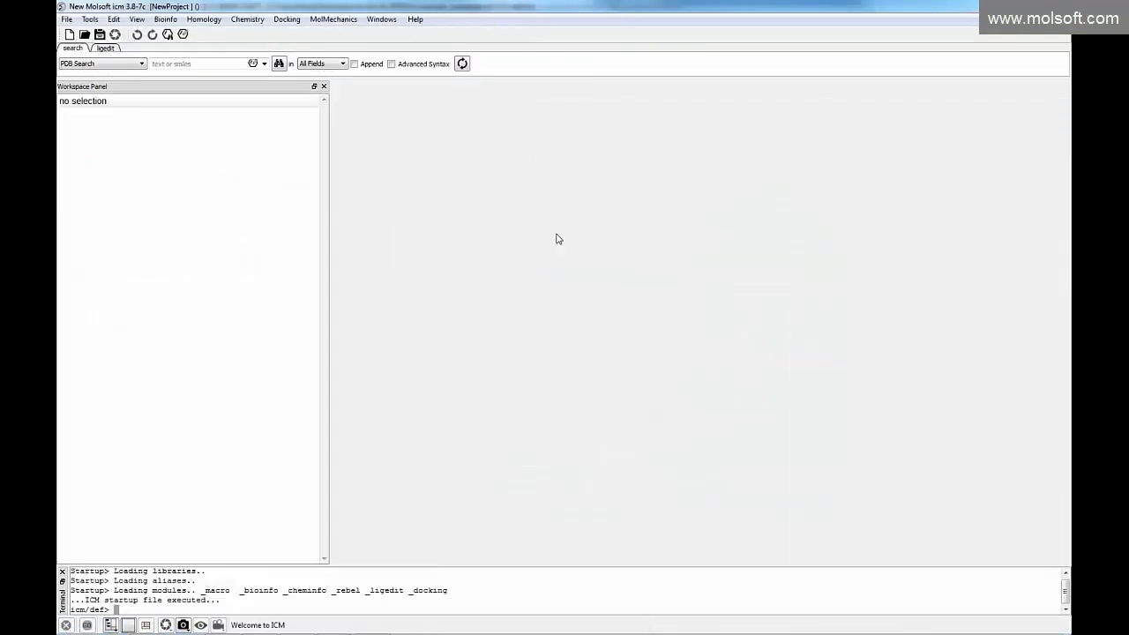
{"action": "left_click", "coordinate": [66, 18]}
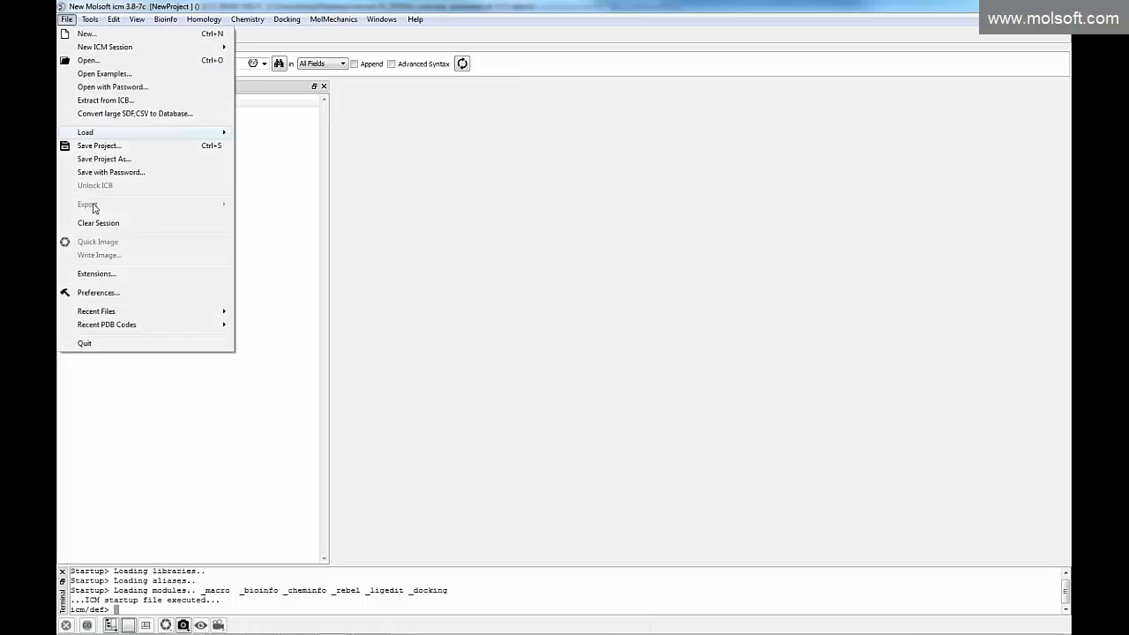
{"action": "mouse_move", "coordinate": [112, 315]}
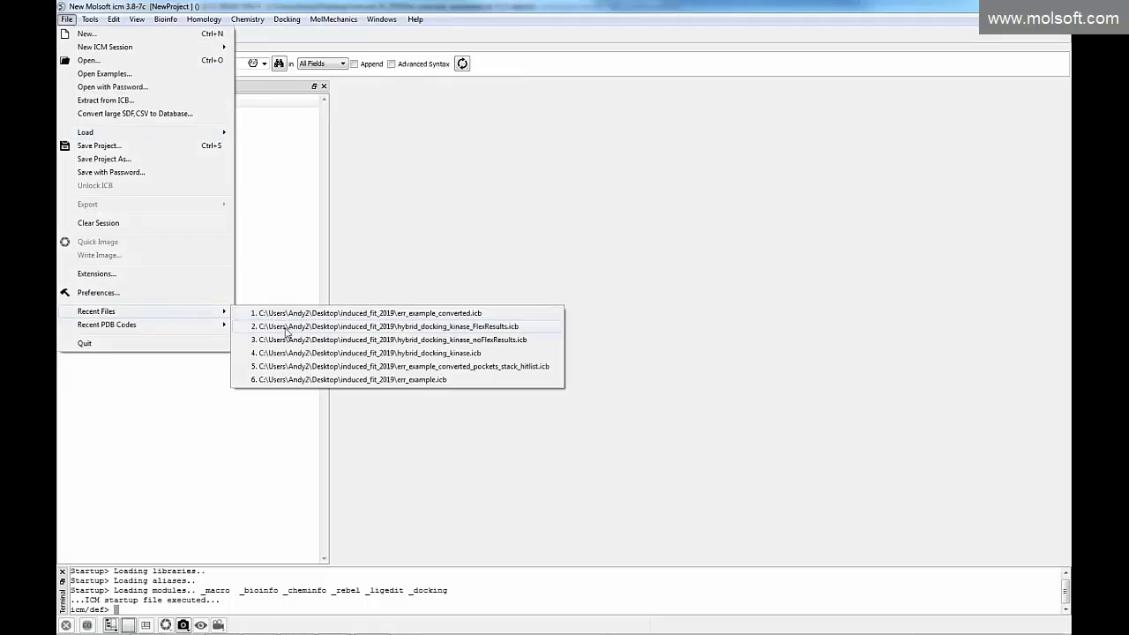
{"action": "left_click", "coordinate": [282, 352]}
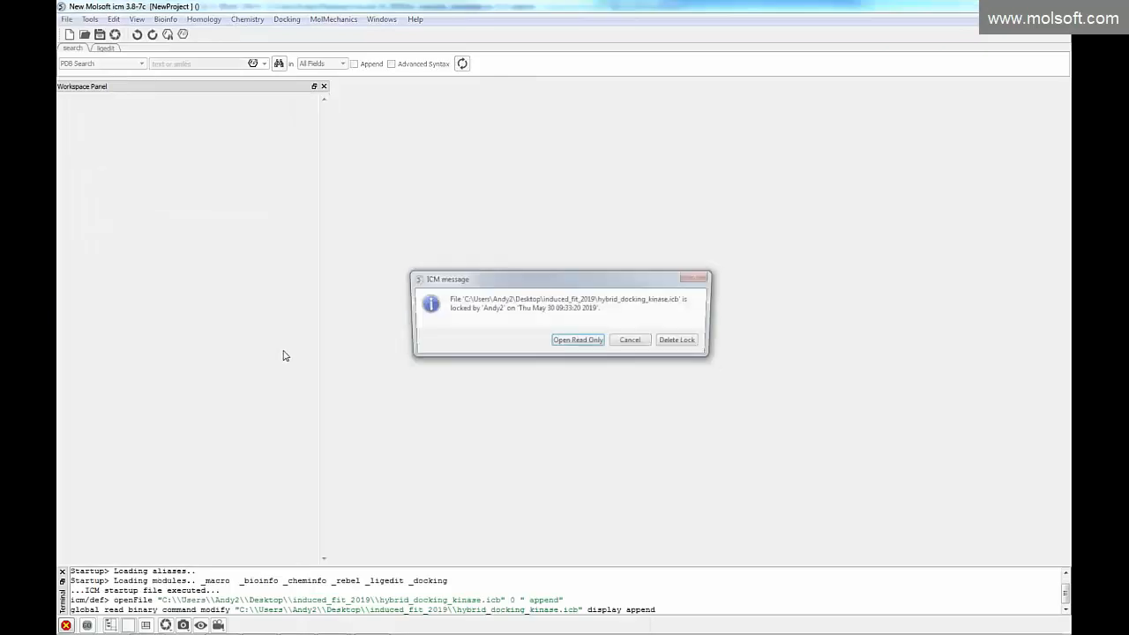
{"action": "left_click", "coordinate": [578, 342]}
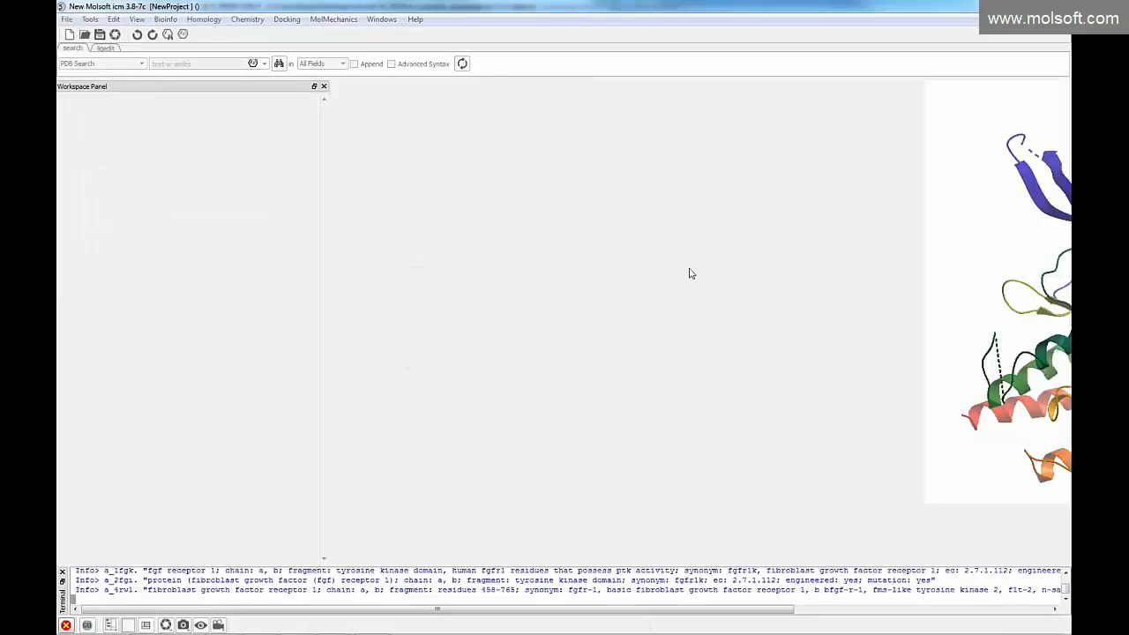
- Display the apd1 ligand of 2fgi and set it up as the editor's ligand, auto-assigning formal charges at pH 7.00
{"action": "scroll", "coordinate": [334, 256], "scroll_direction": "up", "scroll_amount": 5}
{"action": "left_click_drag", "start_coordinate": [468, 304], "coordinate": [597, 368]}
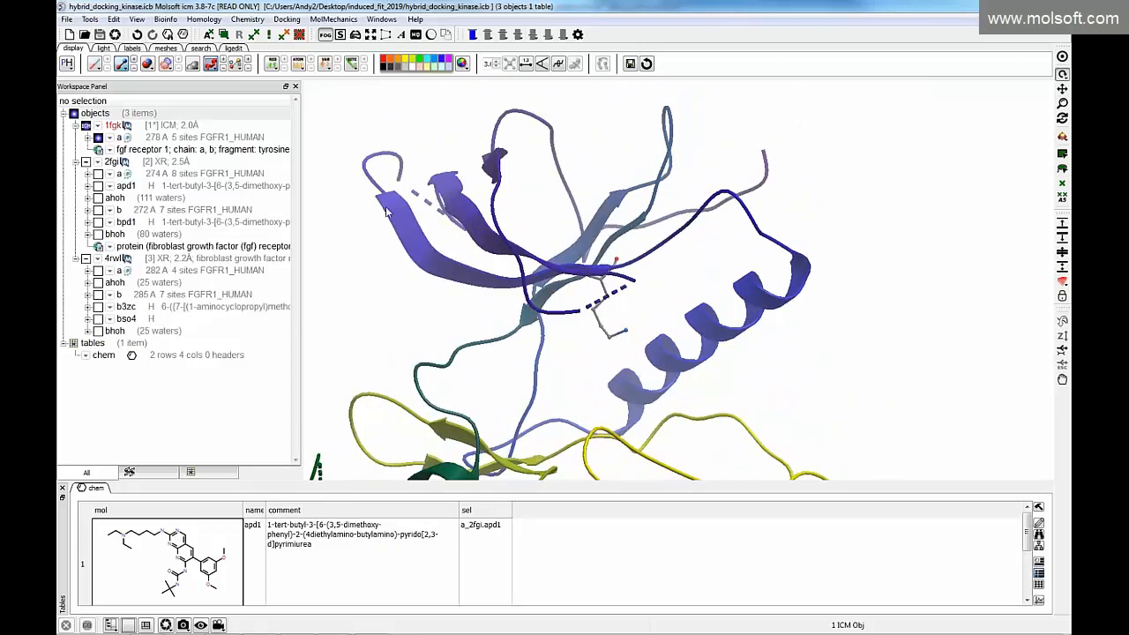
{"action": "middle_click_drag", "start_coordinate": [551, 316], "coordinate": [615, 238]}
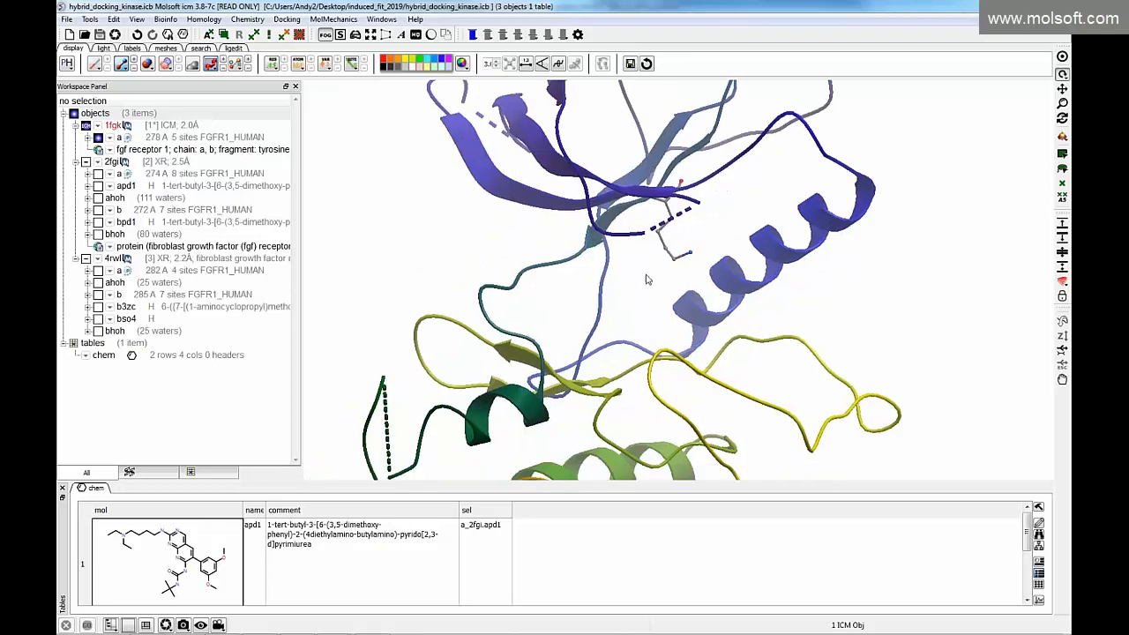
{"action": "left_click", "coordinate": [235, 49]}
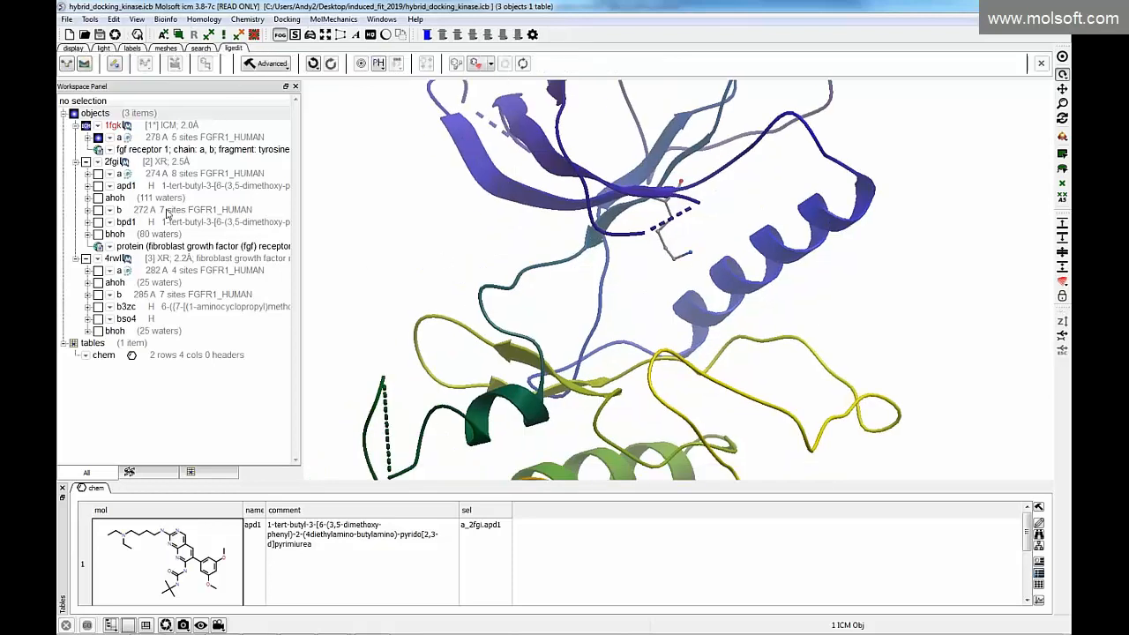
{"action": "left_click", "coordinate": [98, 186]}
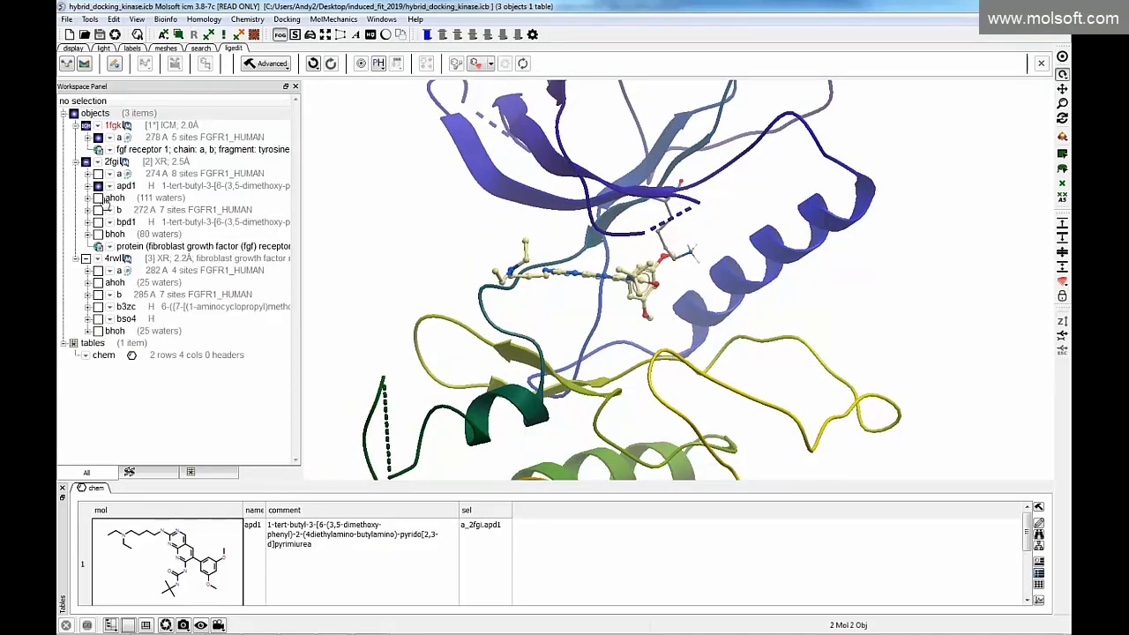
{"action": "left_click", "coordinate": [67, 65]}
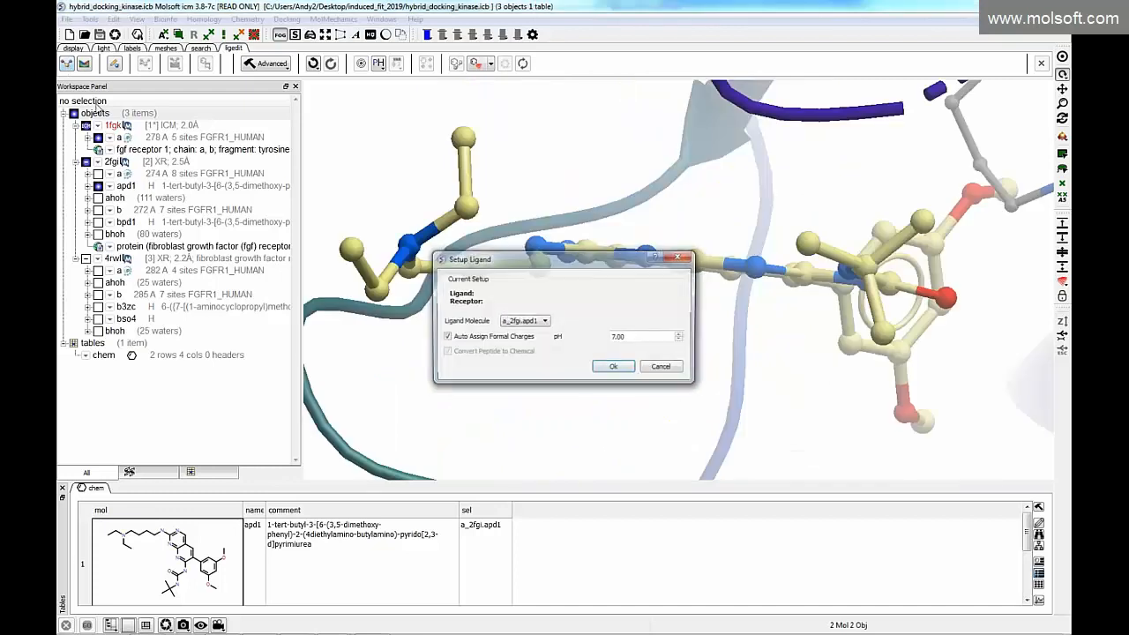
{"action": "left_click", "coordinate": [615, 370]}
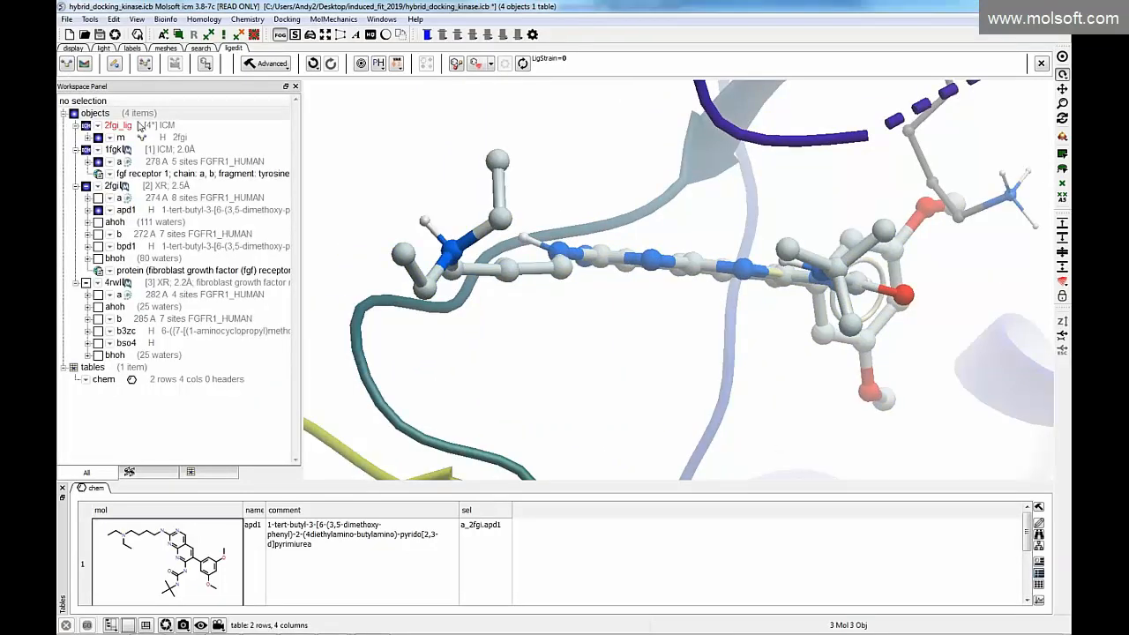
- Set up 1fgk as the receptor, keeping tight water, with a box around the existing ligand, margin 3, and a ligand pocket surface
{"action": "left_click", "coordinate": [84, 64]}
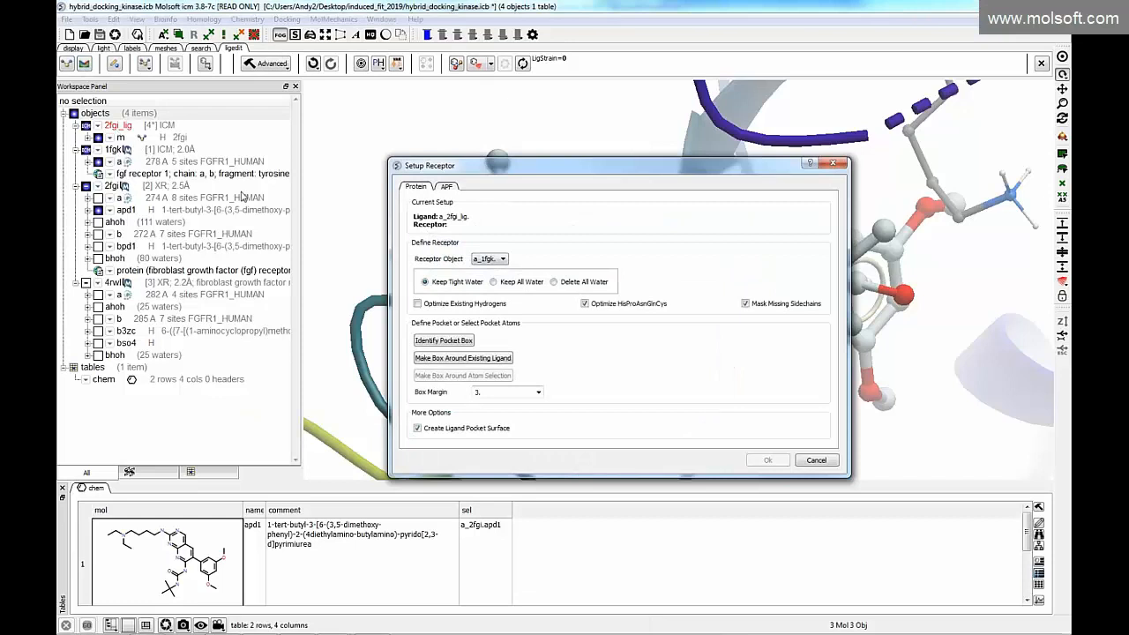
{"action": "left_click", "coordinate": [499, 358]}
{"action": "left_click", "coordinate": [769, 459]}
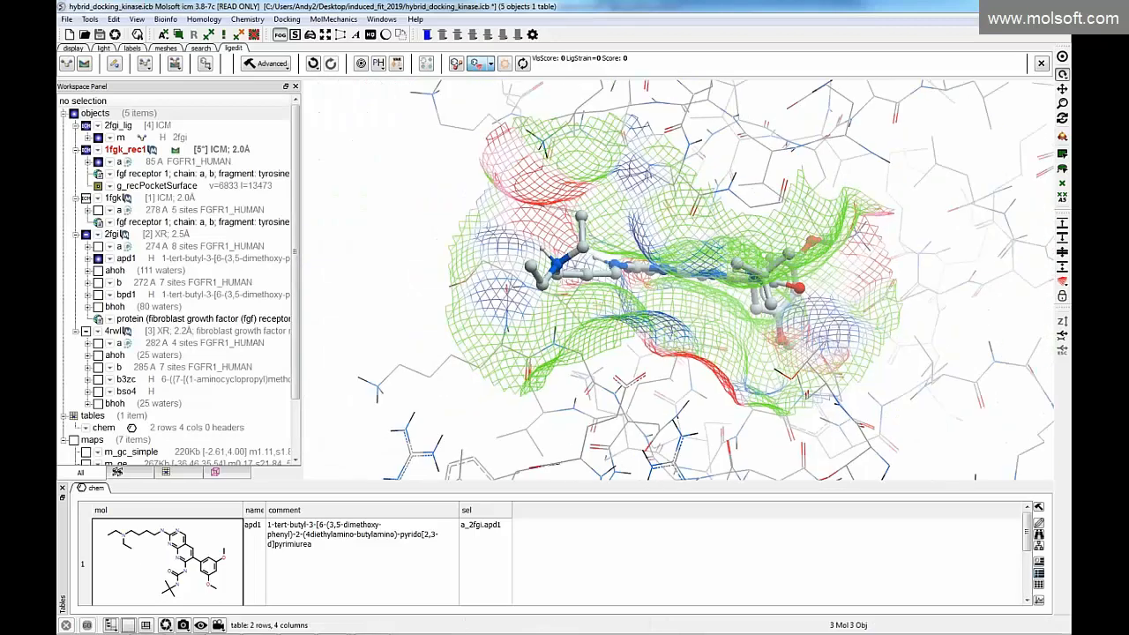
- Analyze the ligand's contacts in the 1fgk pocket, and turn on high-quality rendering
{"action": "left_click", "coordinate": [489, 64]}
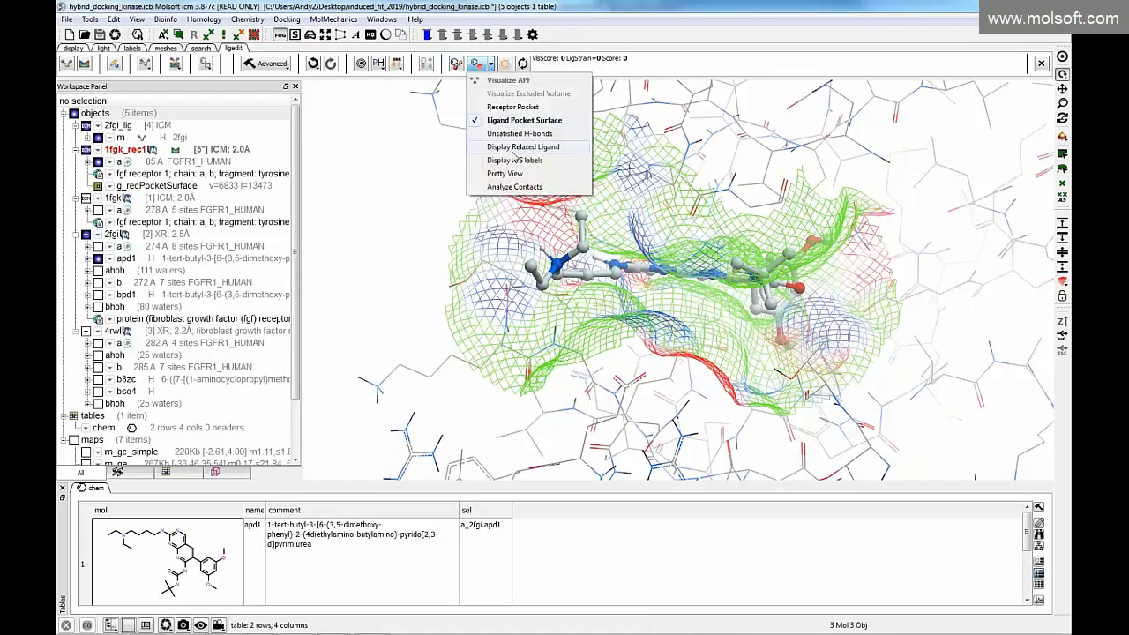
{"action": "left_click", "coordinate": [515, 186]}
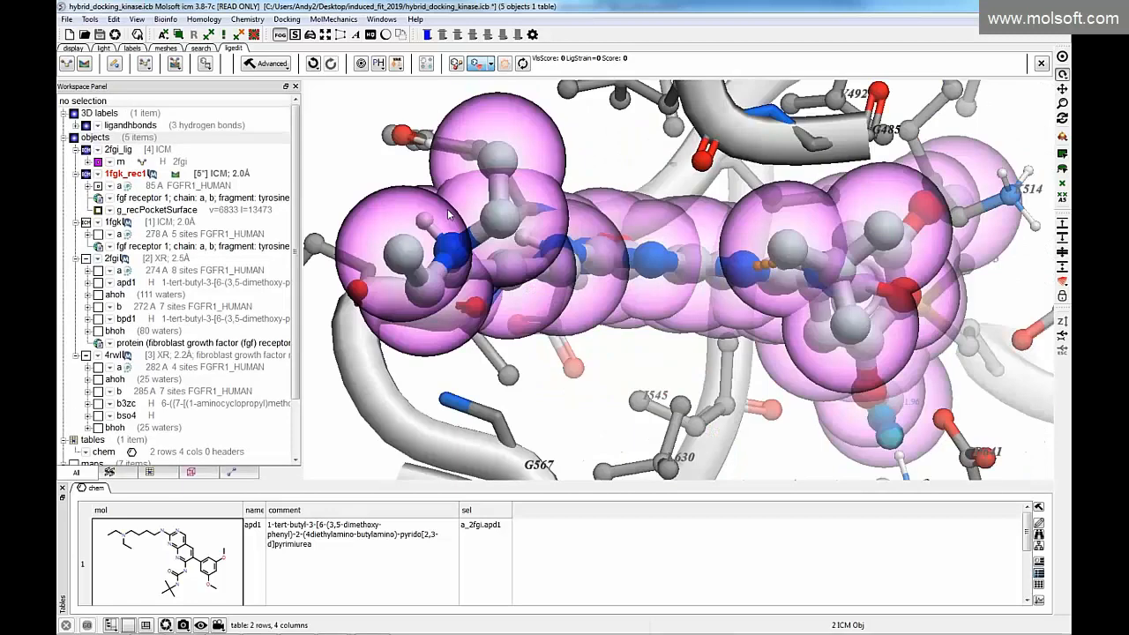
{"action": "left_click", "coordinate": [73, 48]}
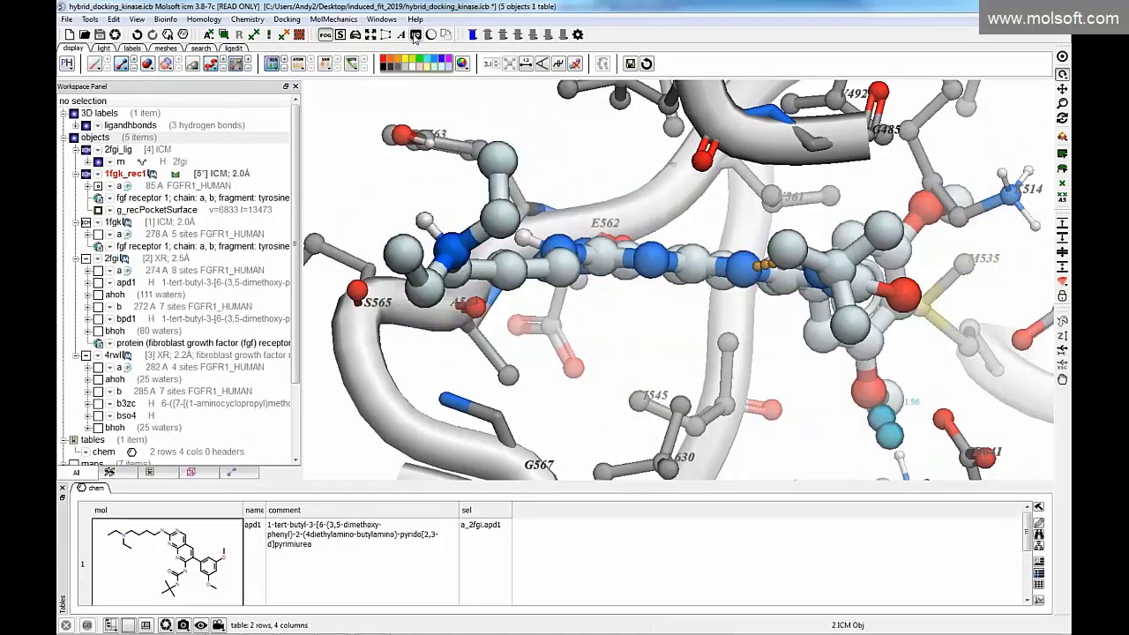
{"action": "left_click", "coordinate": [416, 35]}
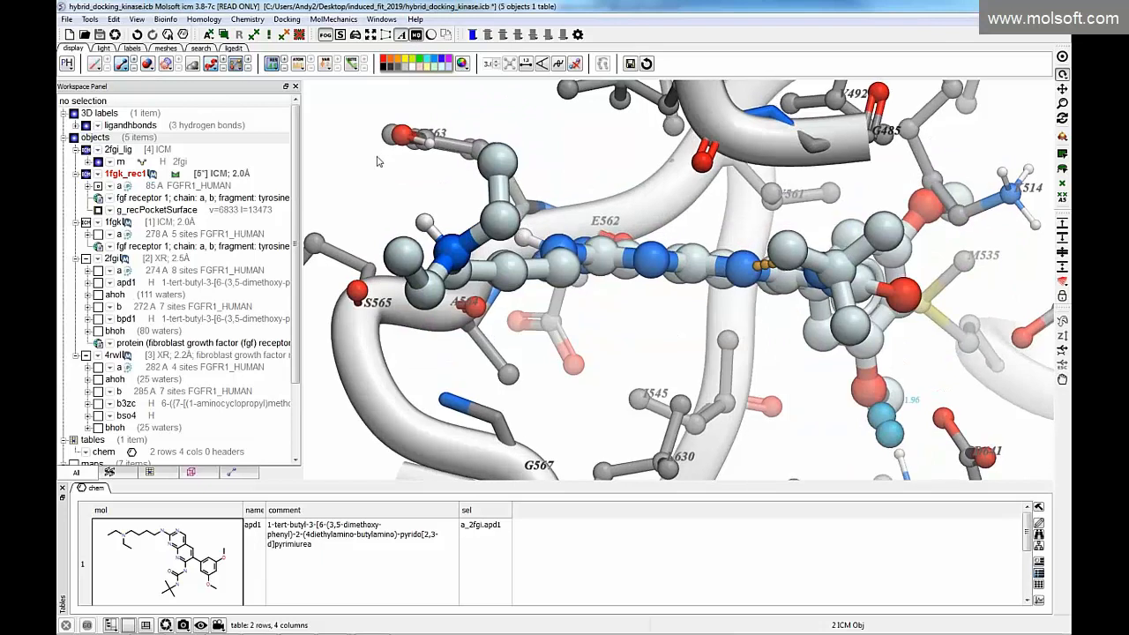
{"action": "left_click_drag", "start_coordinate": [350, 163], "coordinate": [873, 224]}
{"action": "scroll", "coordinate": [829, 311], "scroll_direction": "up", "scroll_amount": 4}
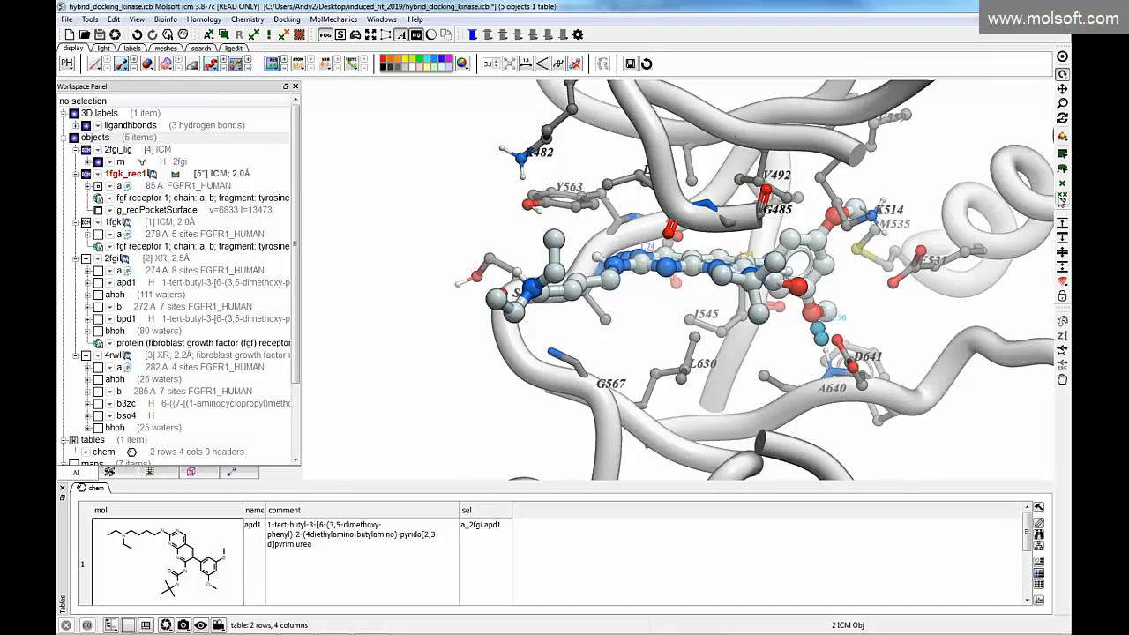
- Select residue K514 beside the ligand and define it as a flexible receptor group with full sidechains
{"action": "left_click", "coordinate": [871, 215]}
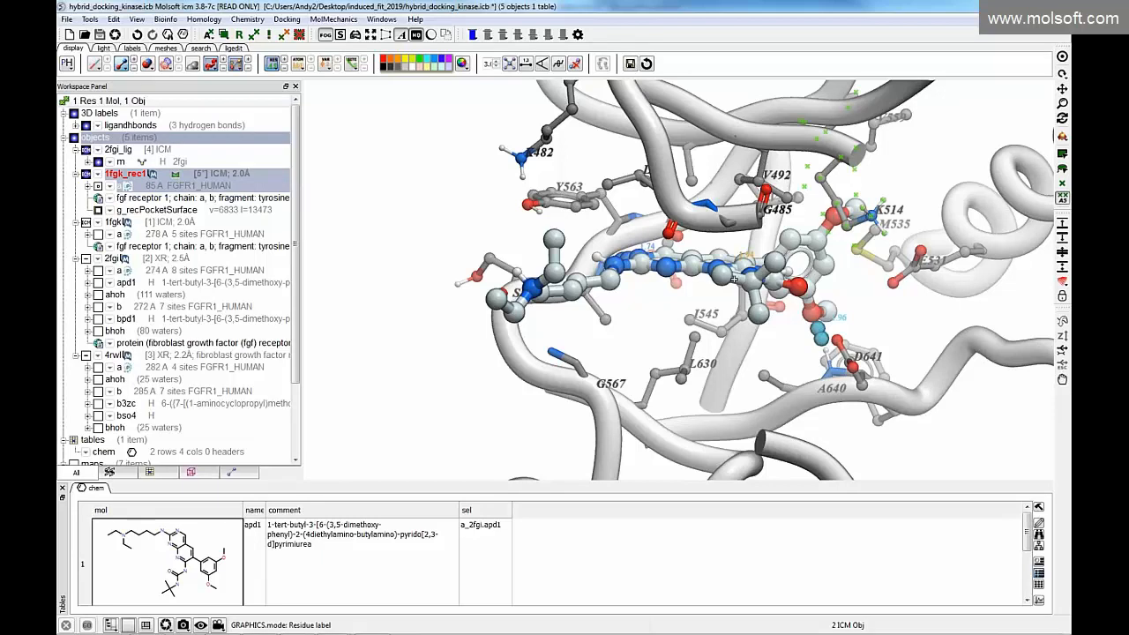
{"action": "left_click", "coordinate": [234, 49]}
{"action": "left_click", "coordinate": [255, 64]}
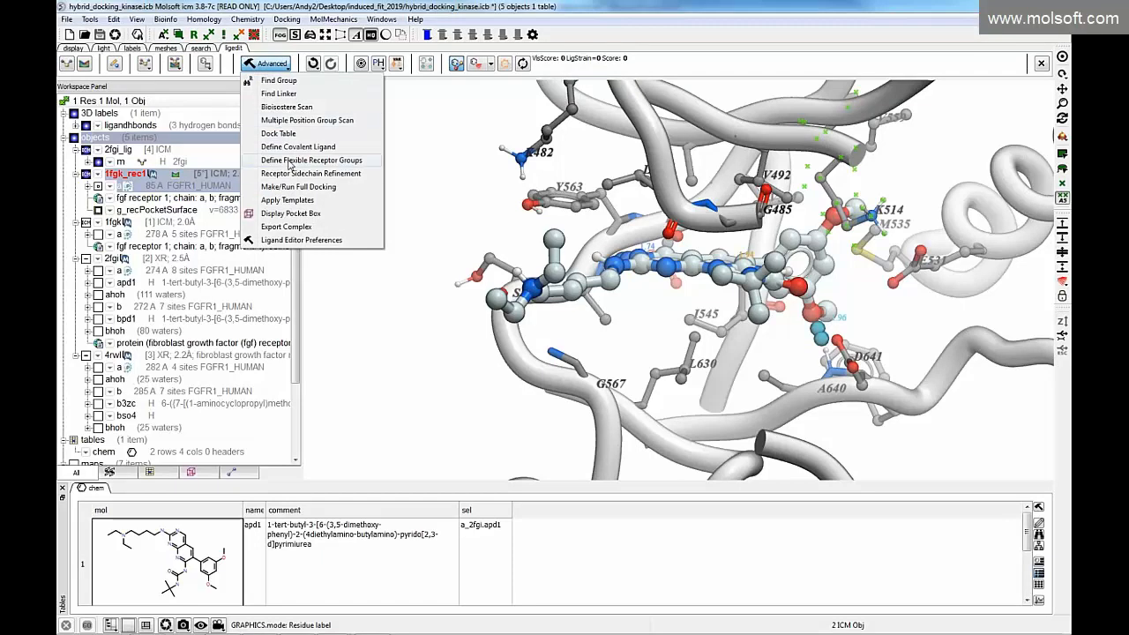
{"action": "left_click", "coordinate": [290, 162]}
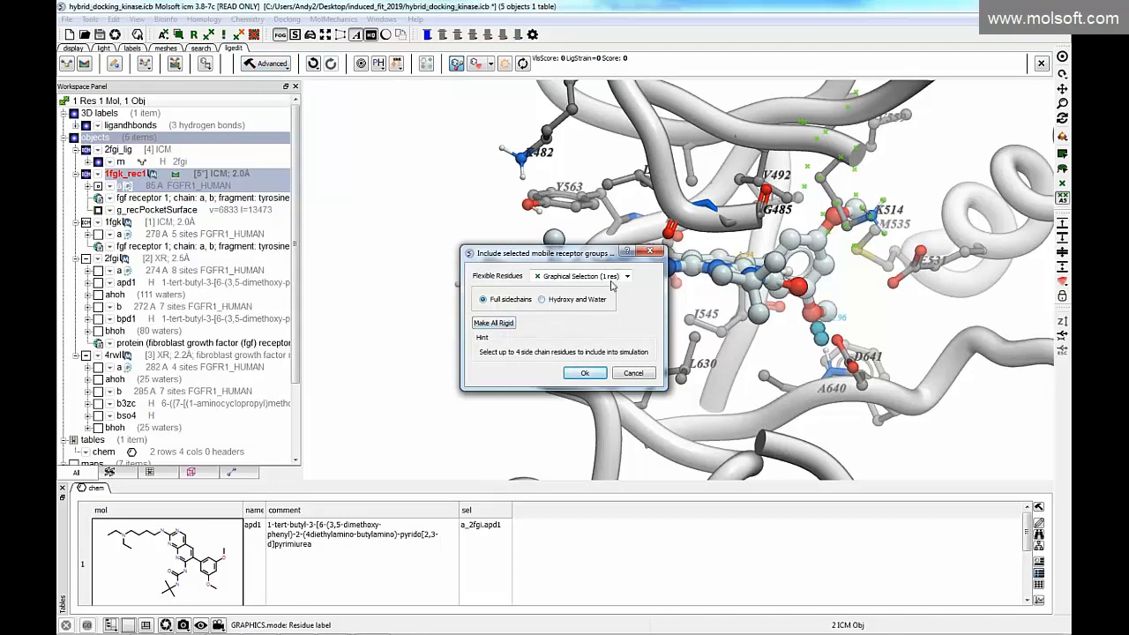
{"action": "left_click", "coordinate": [583, 374]}
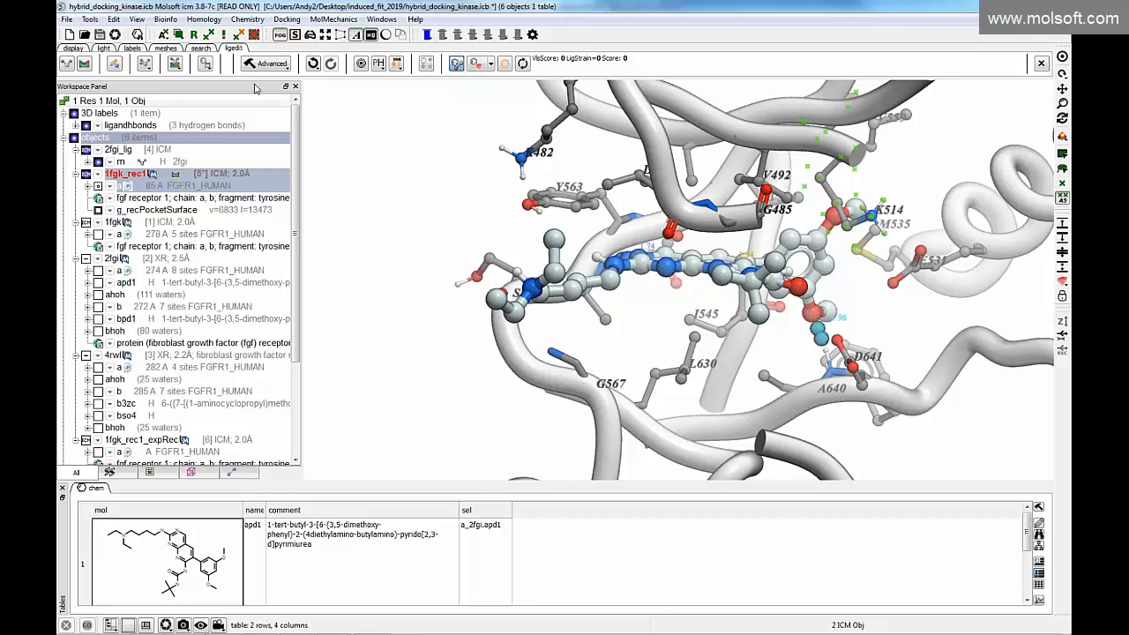
- Open the ligand edit tools and inspect the ligand, receptor and flexible residue in the project summary
{"action": "left_click", "coordinate": [114, 64]}
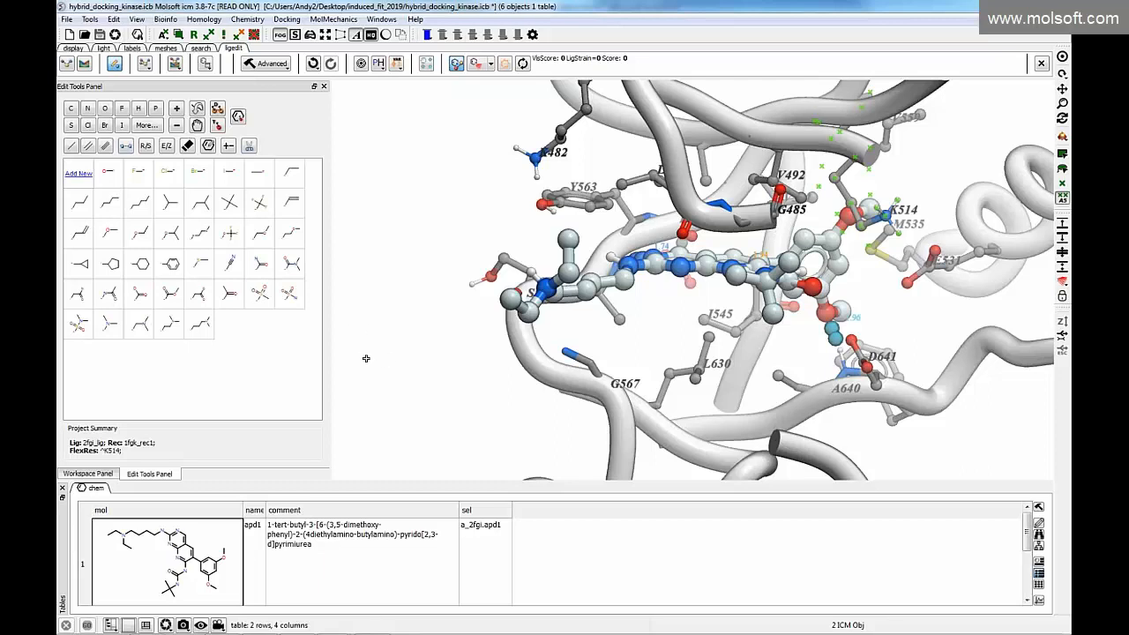
{"action": "left_click_drag", "start_coordinate": [346, 289], "coordinate": [356, 322]}
{"action": "left_click_drag", "start_coordinate": [441, 318], "coordinate": [412, 325]}
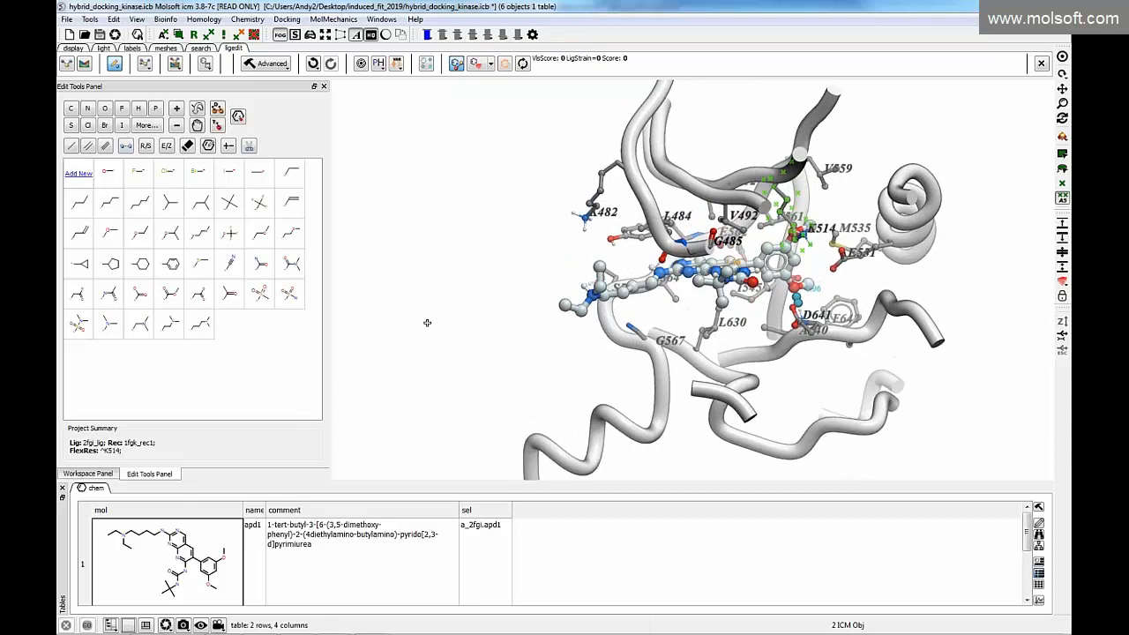
- Switch to the induced-fit_webinar_2019 presentation in PowerPoint and start the slide show from slide 14 on SCARE
{"action": "left_click", "coordinate": [296, 624]}
{"action": "scroll", "coordinate": [163, 502], "scroll_direction": "down", "scroll_amount": 3}
{"action": "scroll", "coordinate": [157, 349], "scroll_direction": "up", "scroll_amount": 3}
{"action": "left_click", "coordinate": [152, 308]}
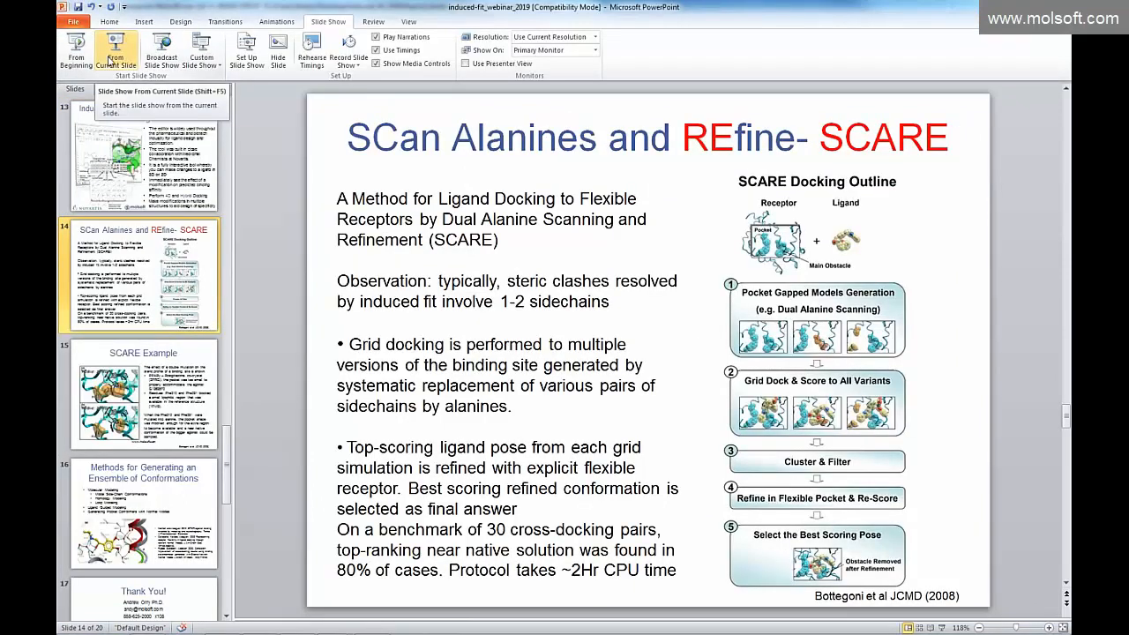
{"action": "left_click", "coordinate": [110, 57]}
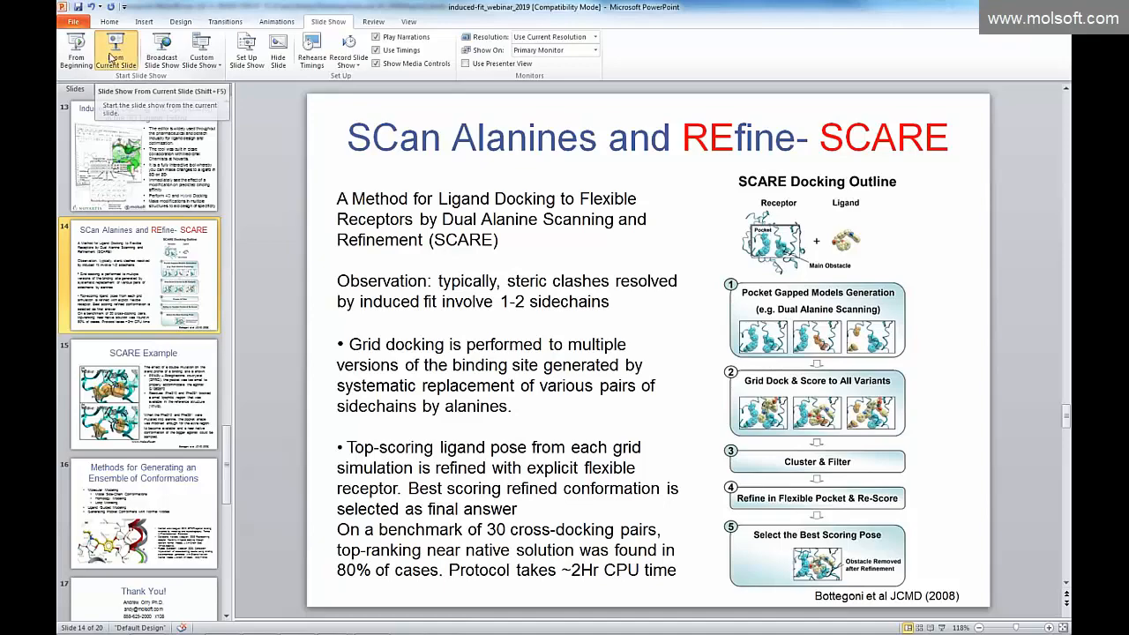